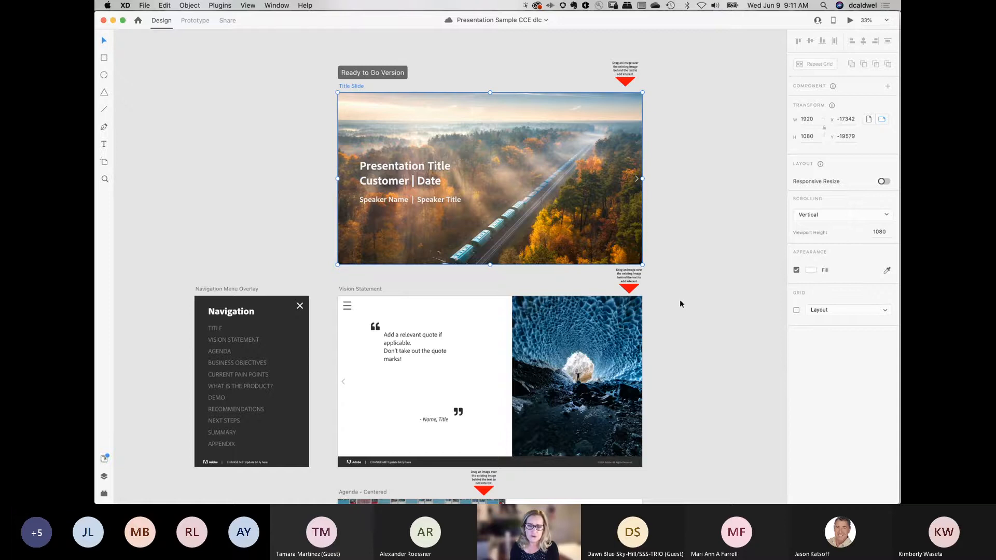
Step: Review the Ready to Go slides from the Title Slide through Current Pain Points, including their placeholder text and images
scroll(679, 301, down, 2)
scroll(680, 304, down, 15)
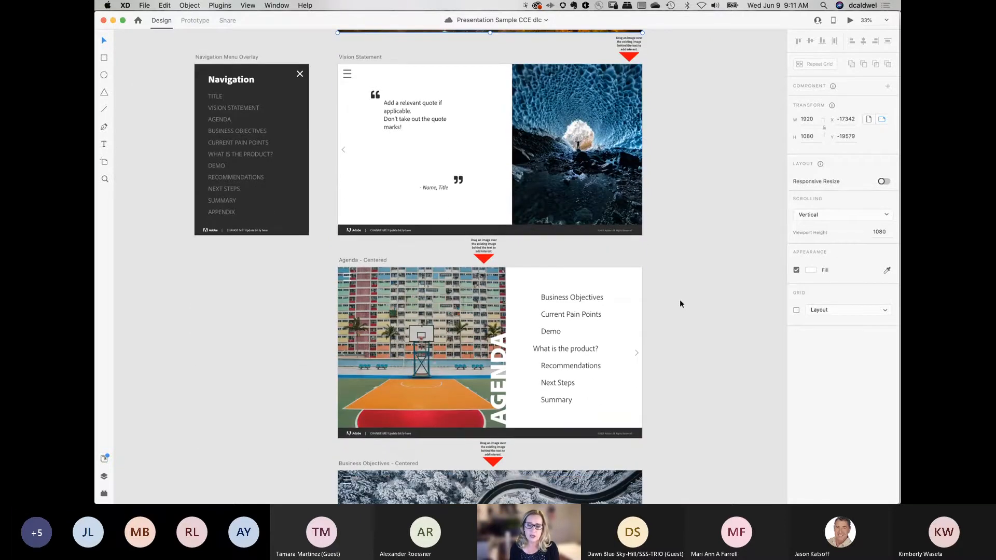
scroll(681, 303, down, 7)
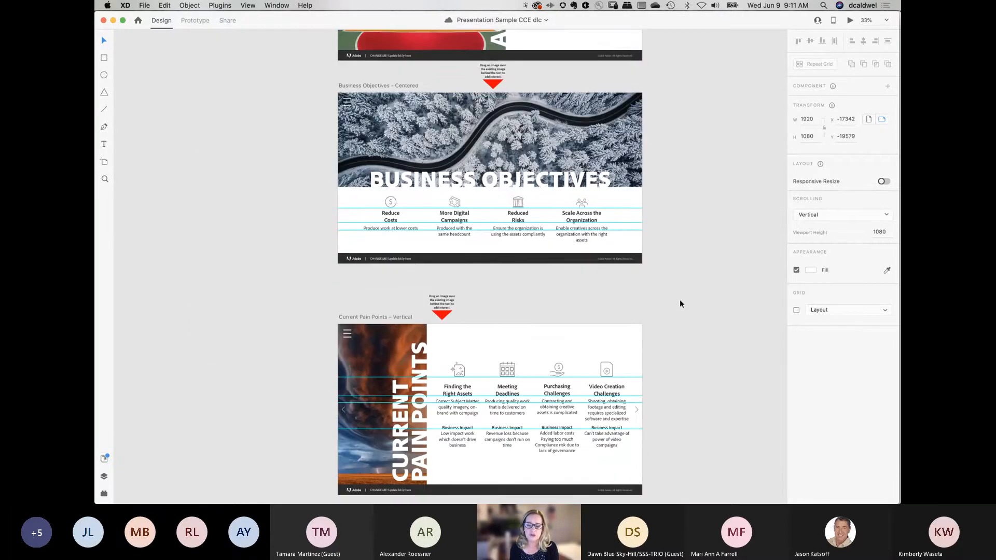
scroll(681, 304, down, 4)
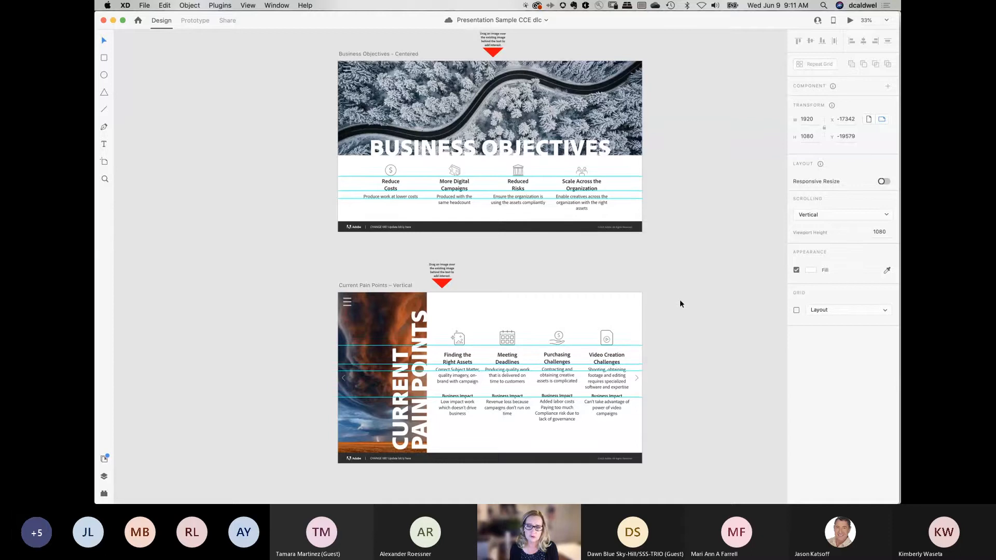
scroll(681, 304, down, 2)
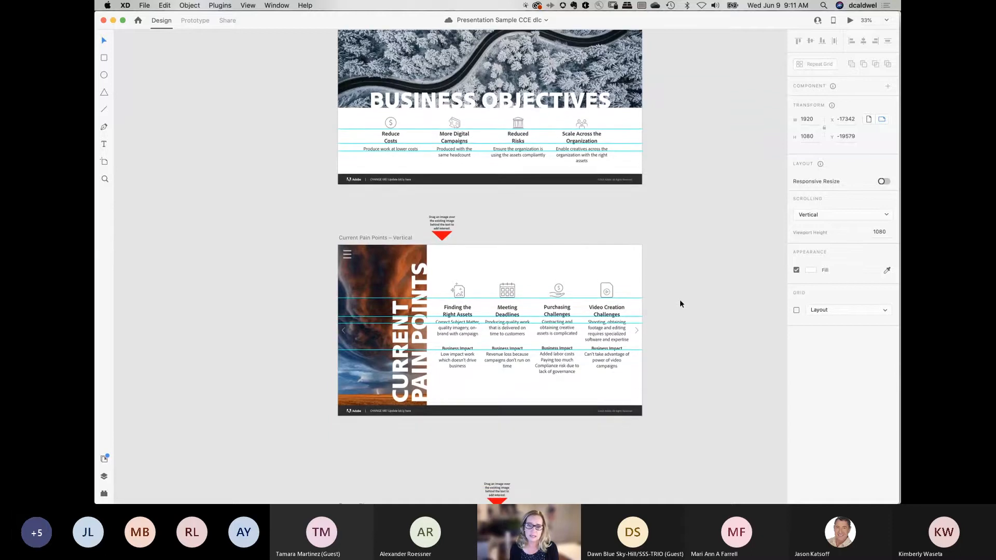
scroll(681, 303, up, 1)
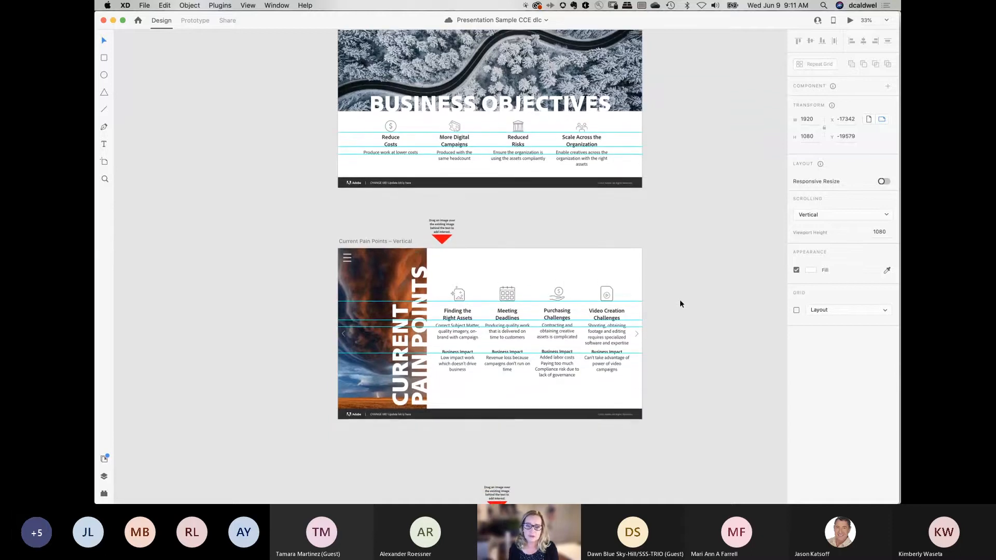
scroll(681, 303, up, 10)
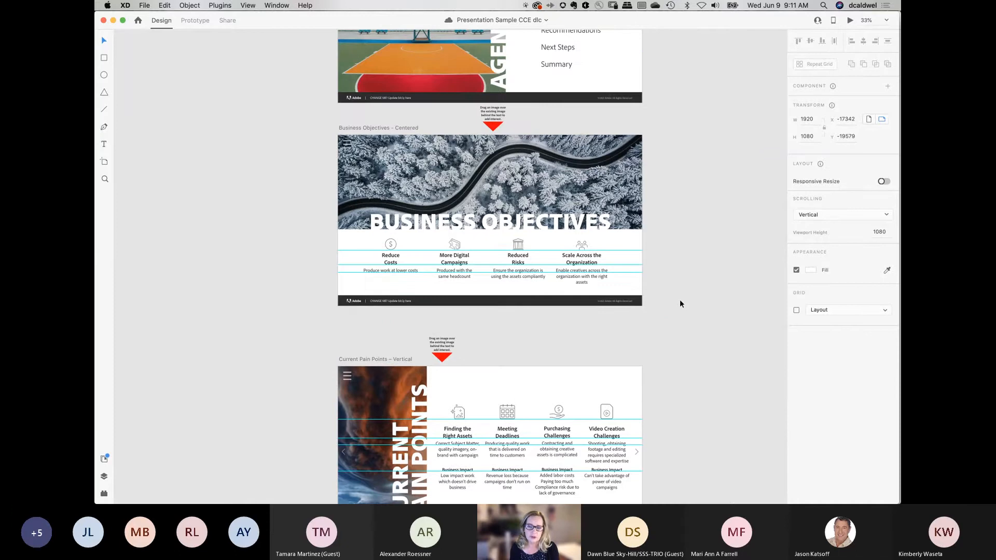
scroll(680, 304, up, 20)
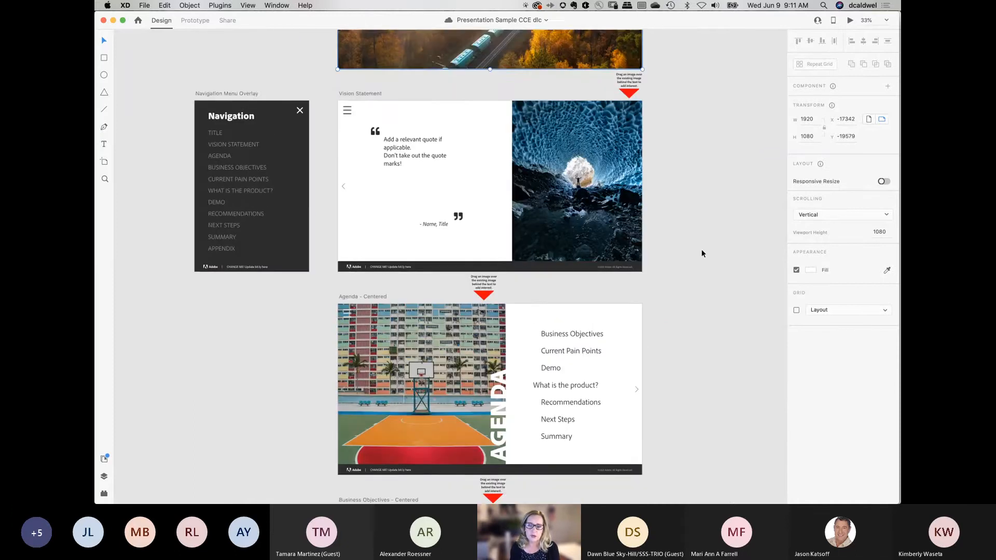
scroll(701, 251, up, 10)
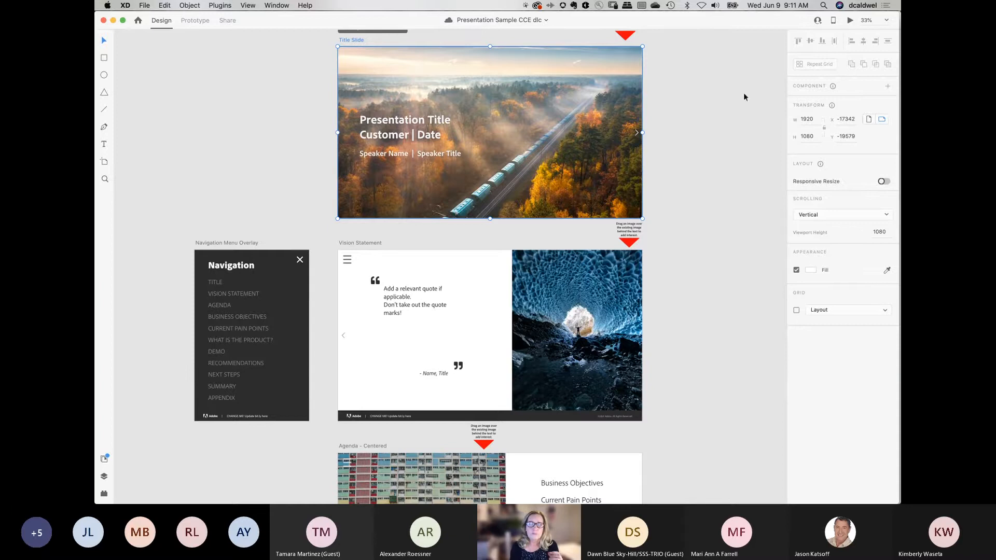
scroll(744, 165, up, 8)
scroll(744, 165, down, 4)
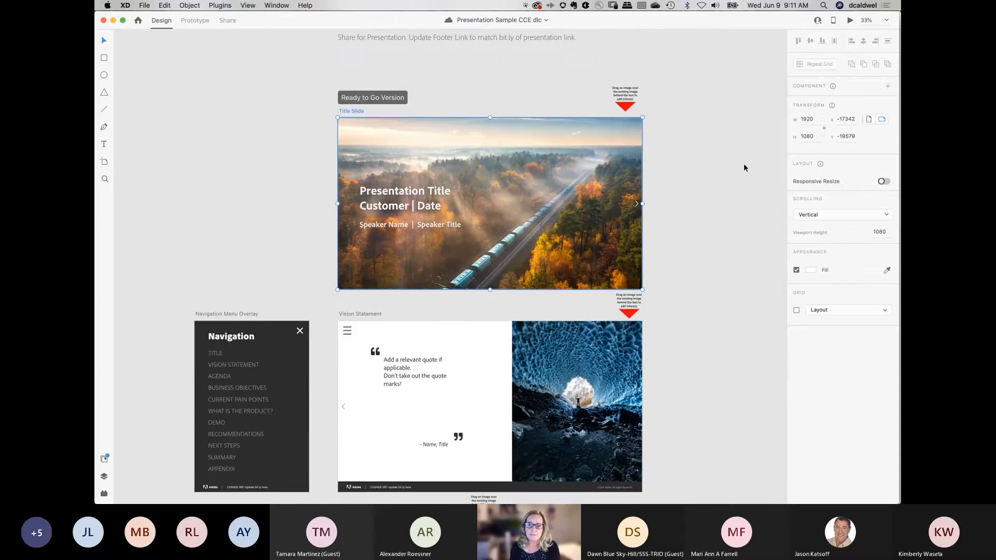
scroll(744, 167, down, 5)
scroll(744, 167, up, 2)
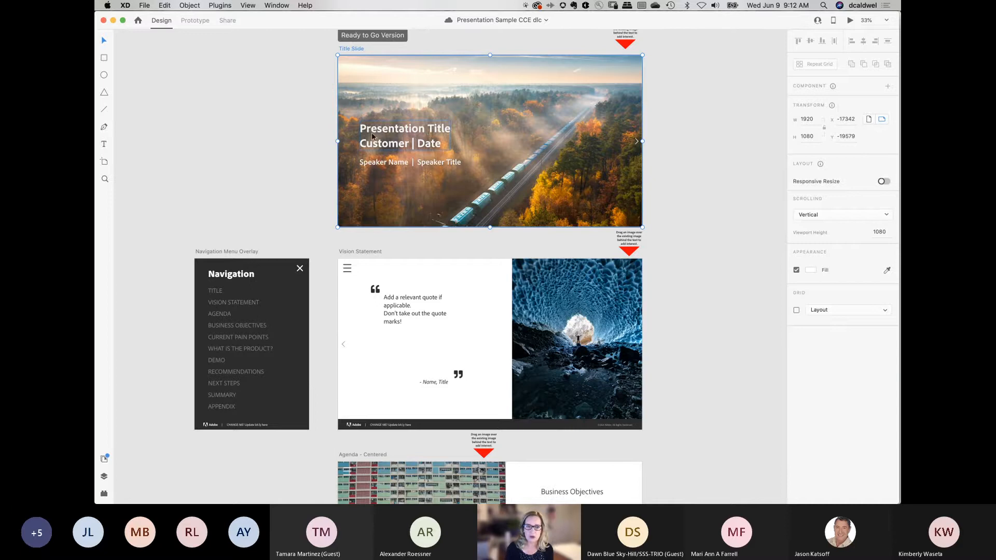
Step: Open the presentation title text on the Title Slide for editing with the Text tool, leaving its wording as is
click(104, 144)
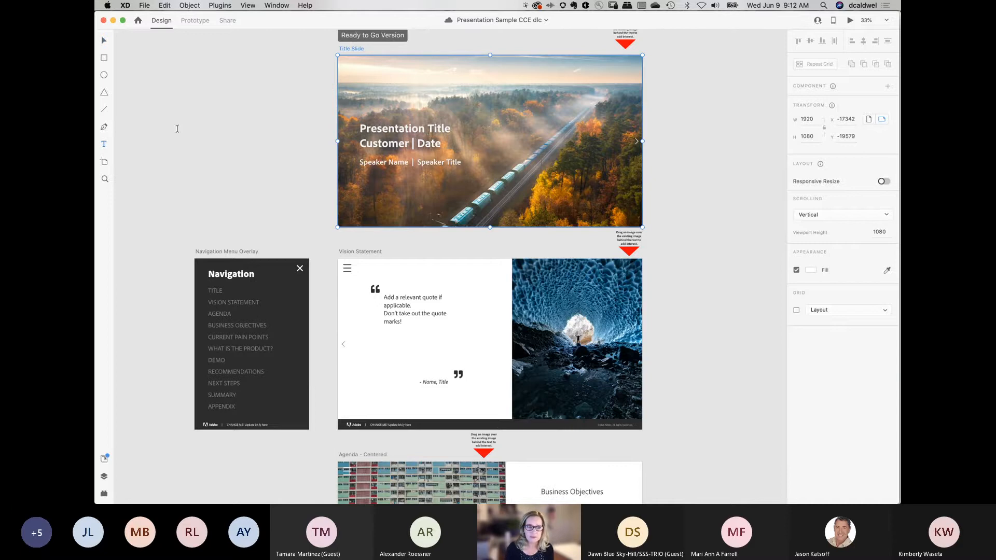
double_click(386, 133)
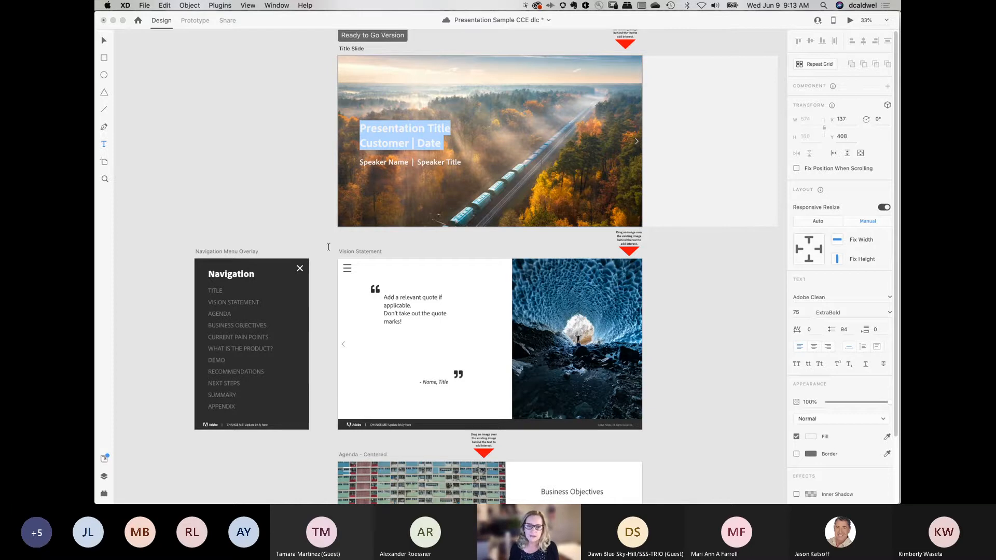
click(104, 41)
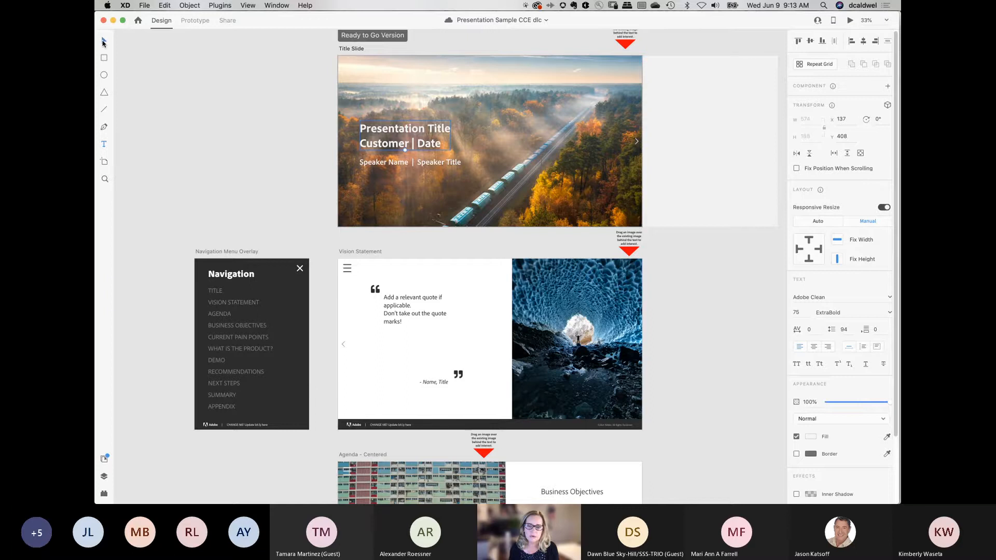
Step: Select the train photo on the Title Slide and show the document's colors, character styles and components
click(595, 187)
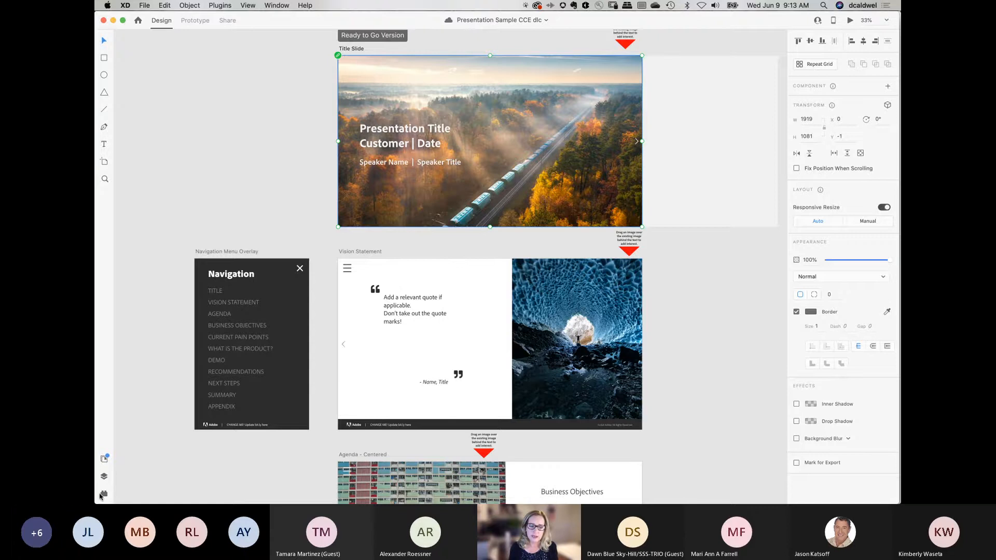
click(103, 459)
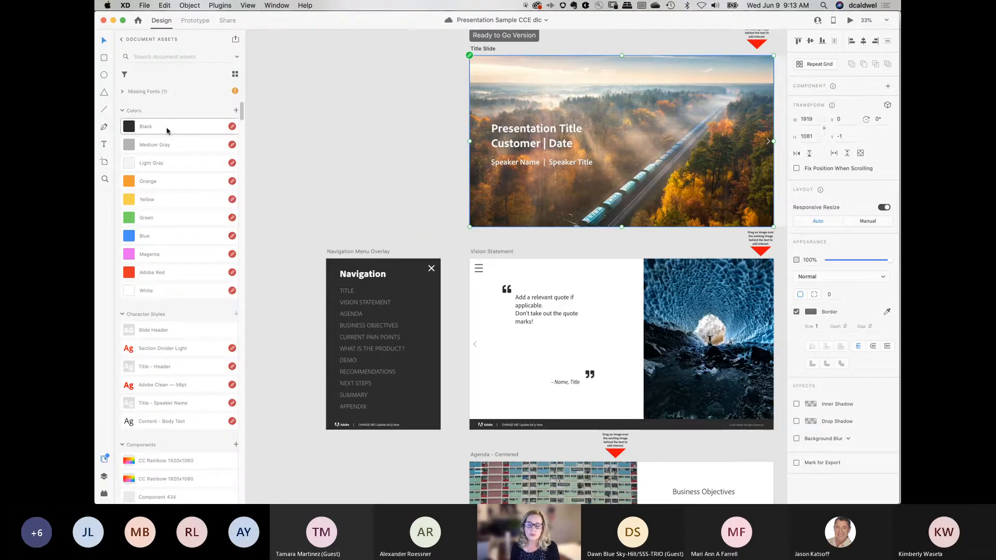
mouse_move(167, 130)
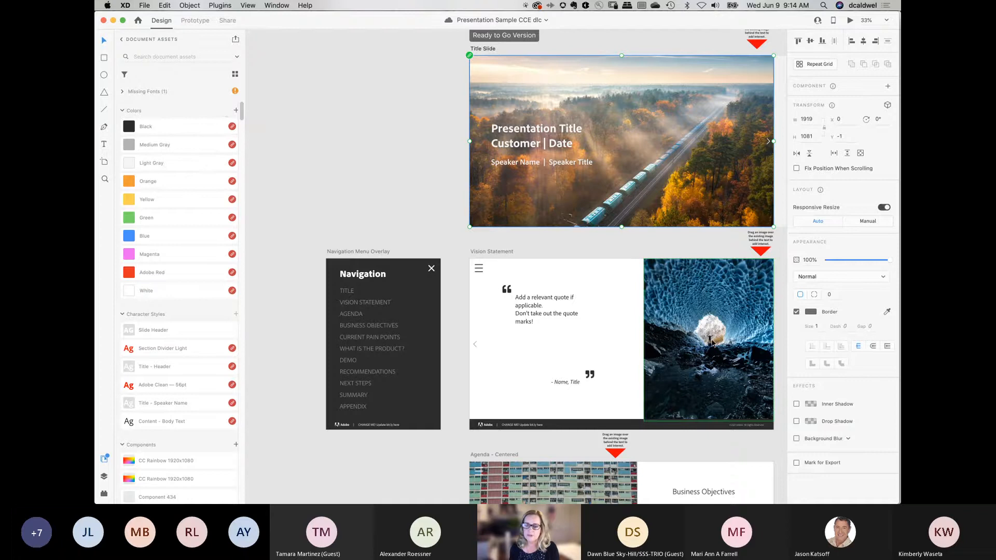
Step: Select the ice cave photo on the Vision Statement slide and show that artboard's layers
click(713, 342)
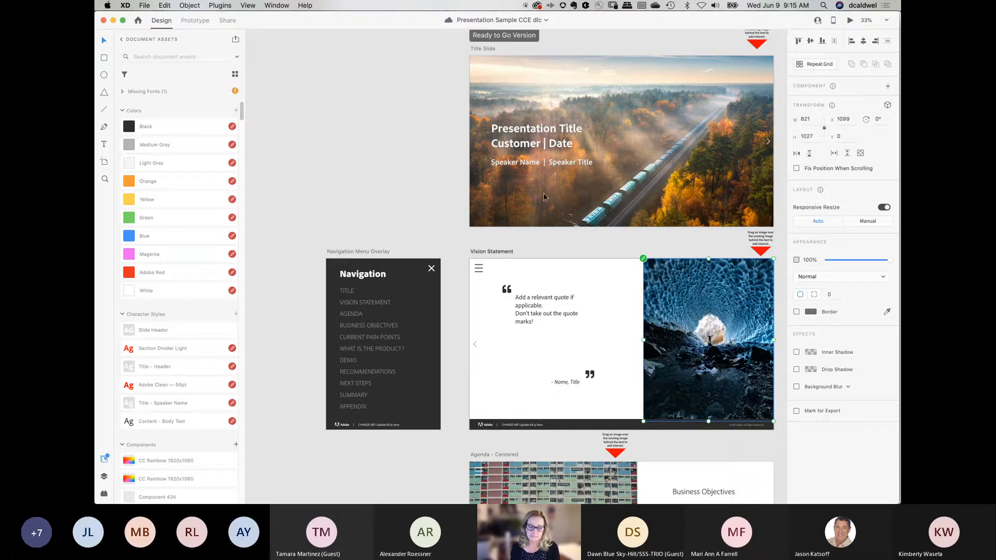
click(104, 476)
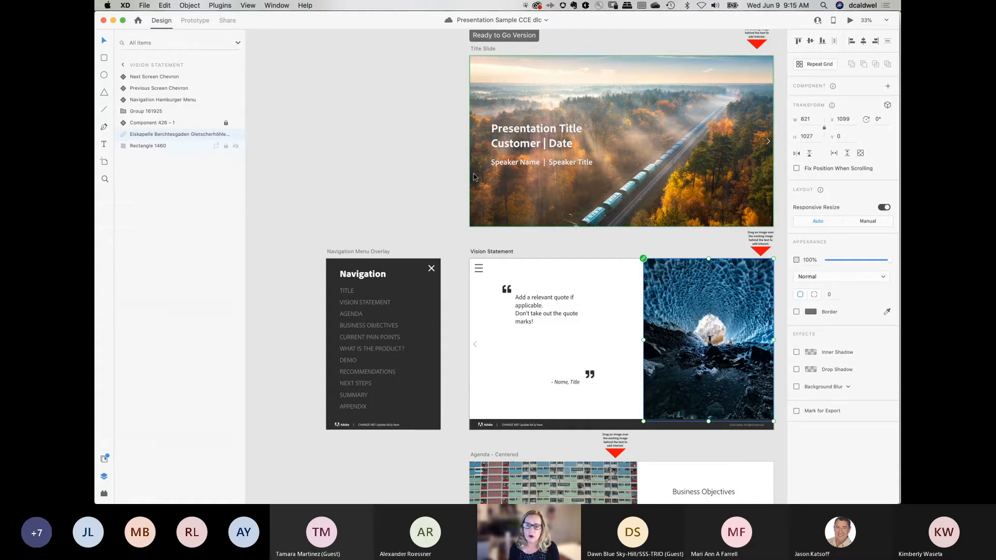
Step: Select the Title Slide artboard, inspect its individual layers, and return to the full artboard list
click(489, 49)
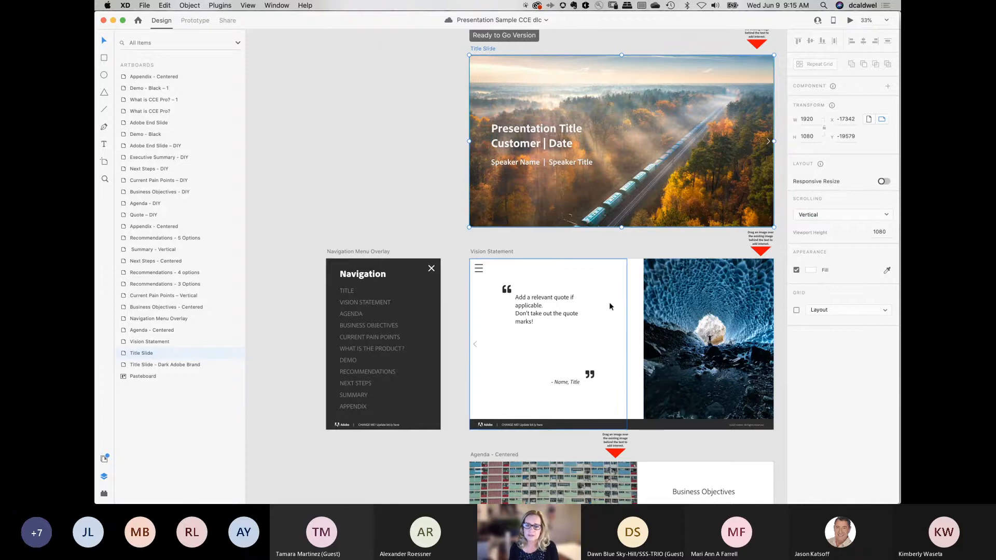
scroll(611, 334, down, 1)
scroll(611, 338, down, 5)
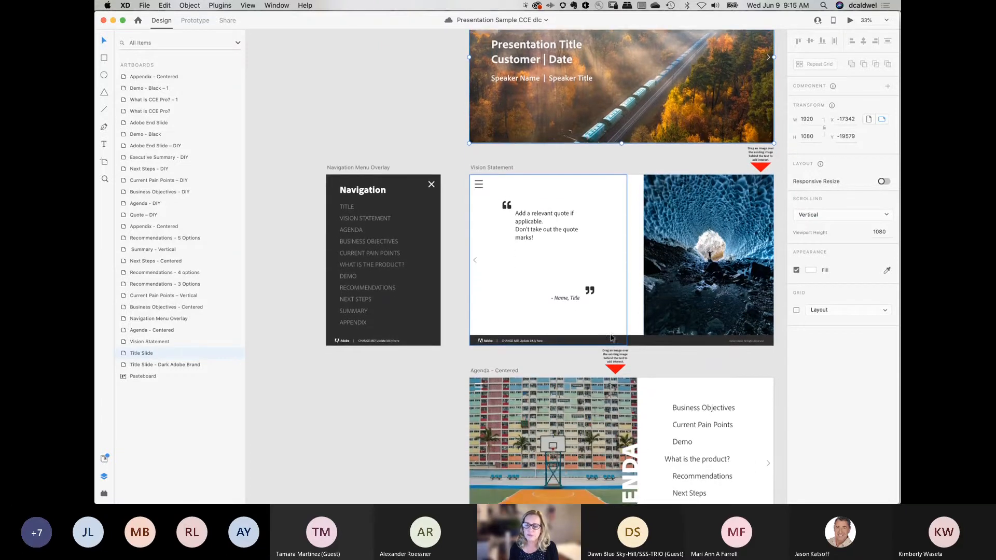
scroll(610, 337, up, 5)
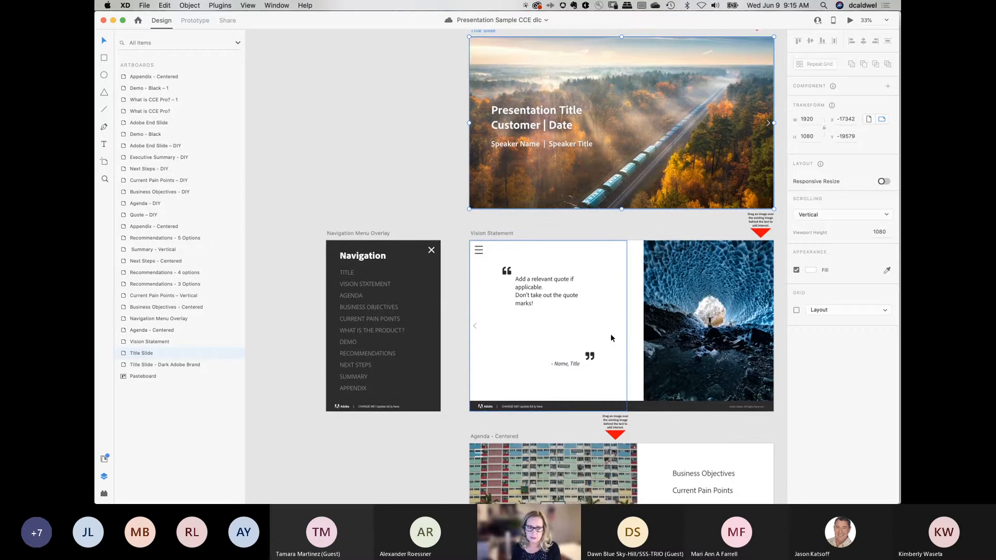
double_click(124, 355)
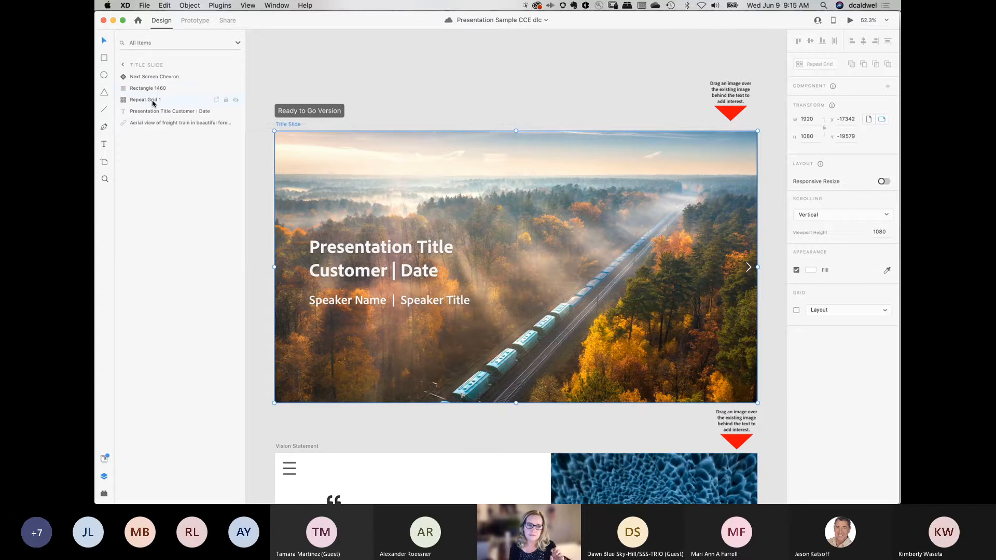
click(123, 66)
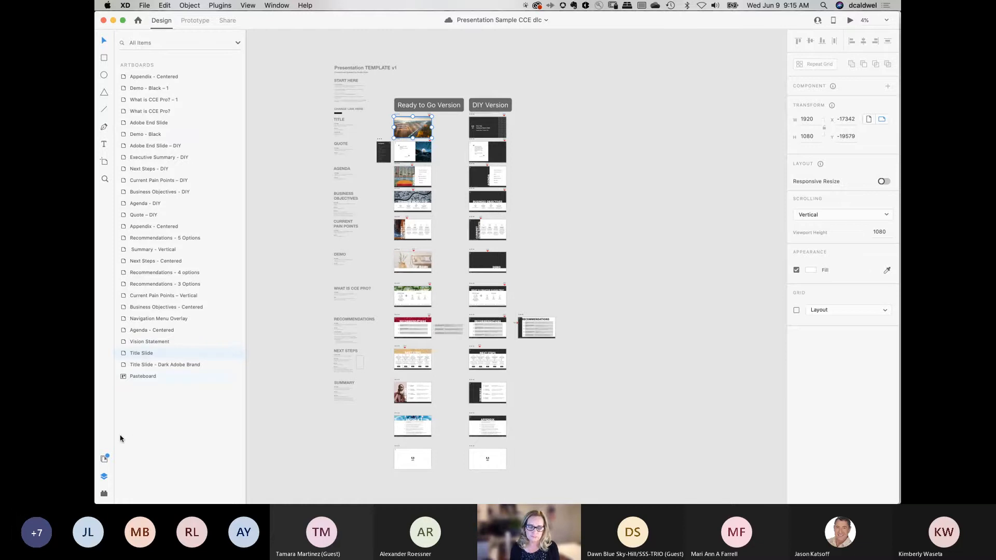
Step: Show the list of installed plugins and look into the UI Faces and unDraw plugins
click(104, 494)
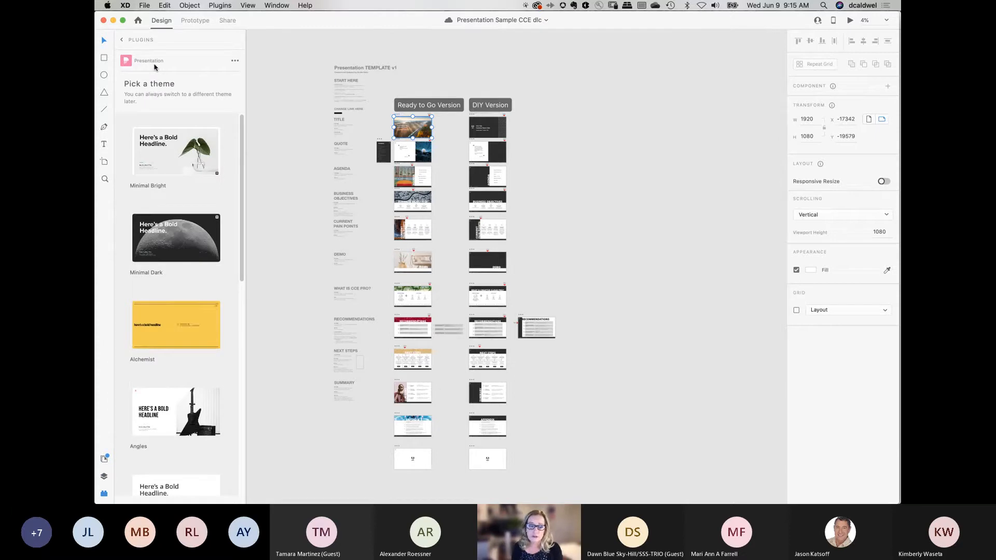
click(122, 40)
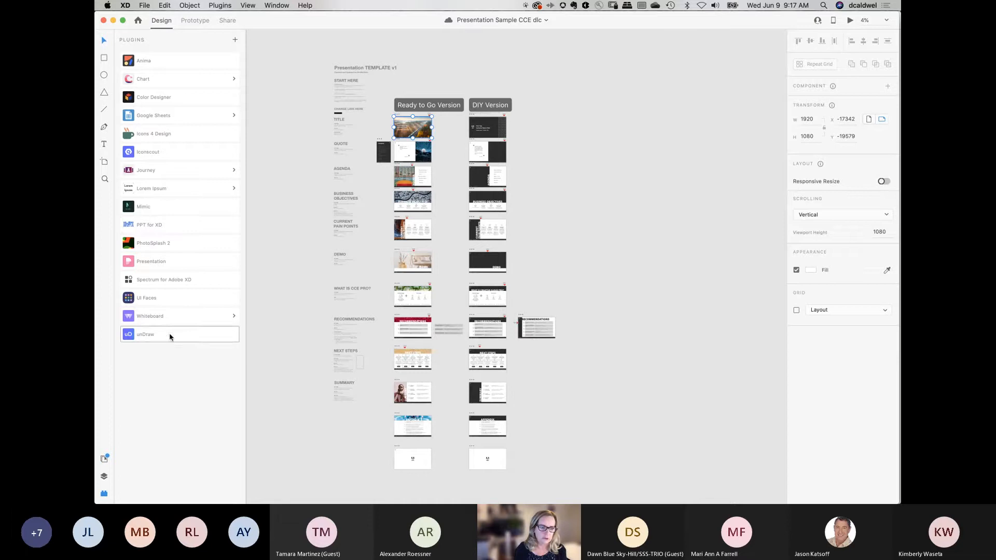
click(150, 299)
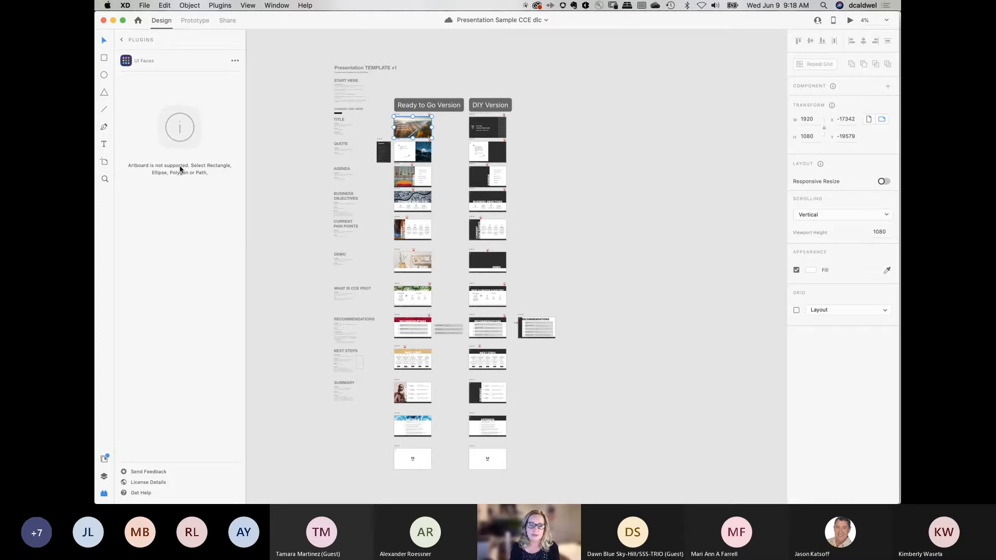
click(123, 40)
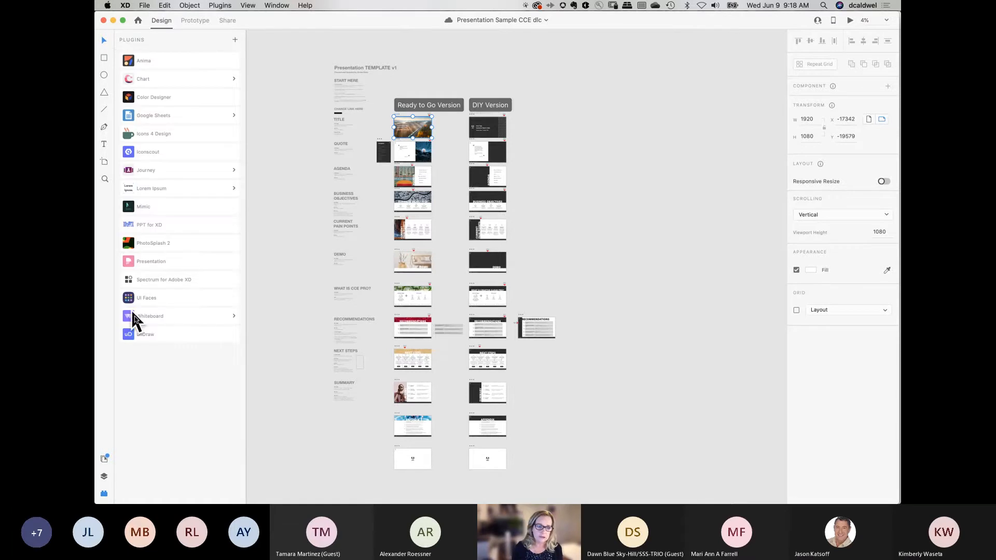
click(141, 333)
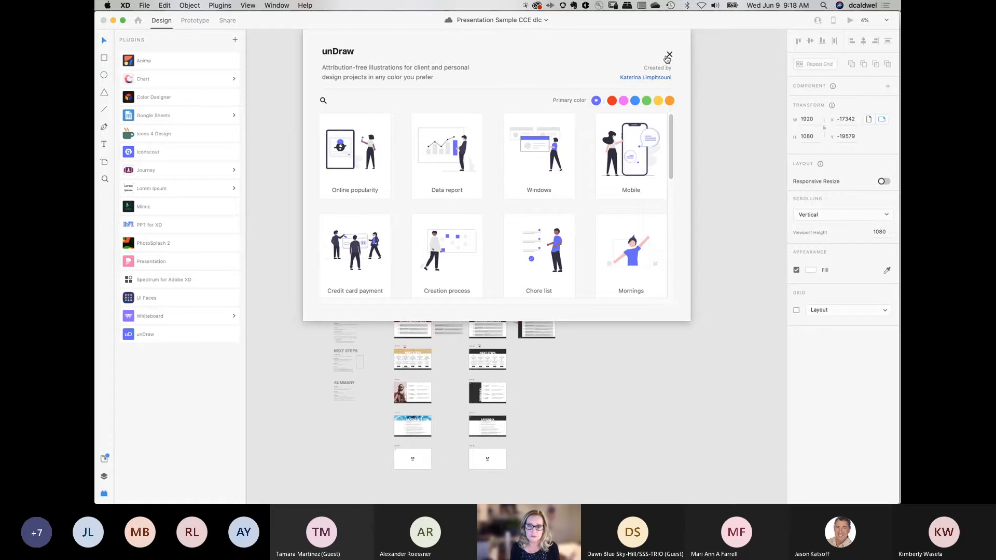
click(670, 55)
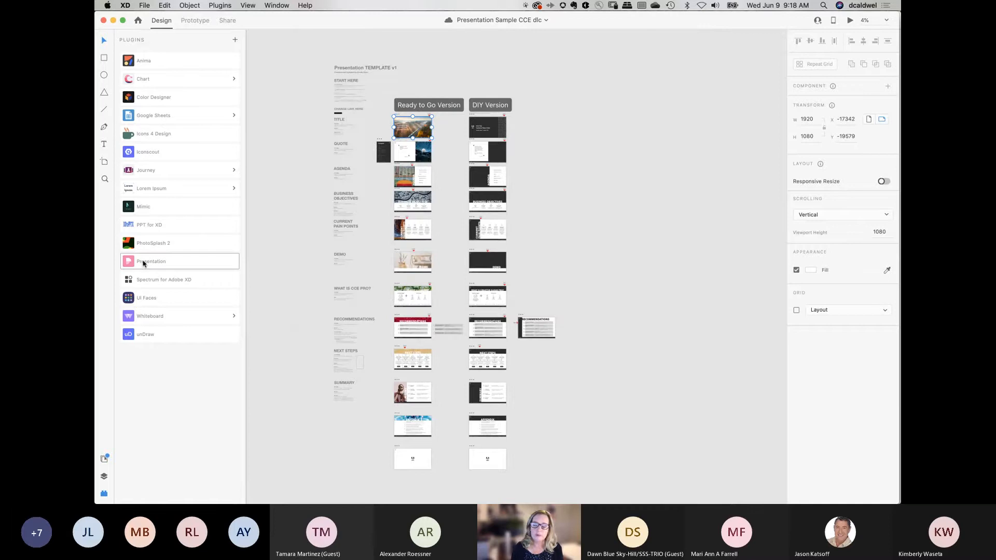
Step: Open the Presentation plugin and browse its slide themes
click(144, 262)
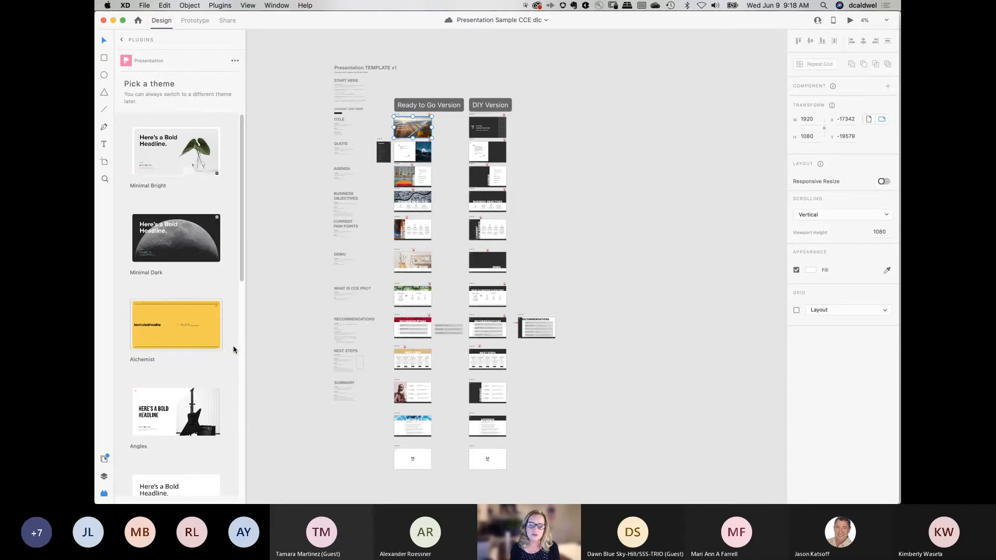
scroll(233, 350, down, 2)
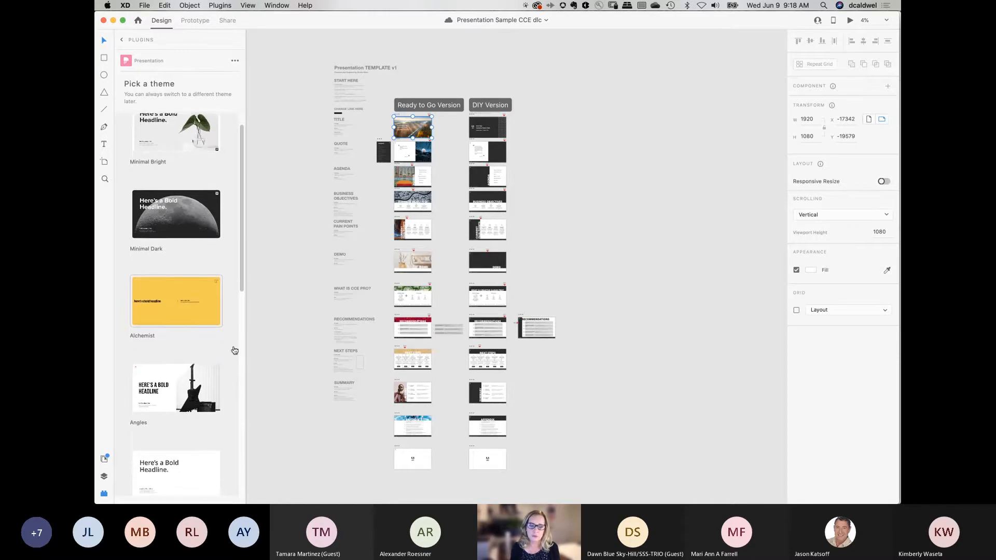
scroll(233, 350, down, 5)
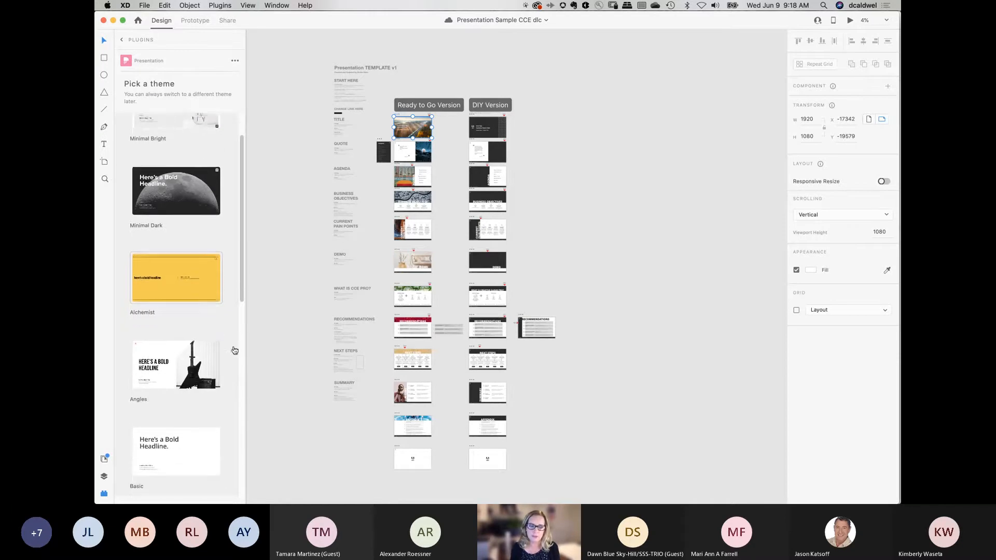
Step: Check the open untitled document, and return to Presentation Sample CCE dlc through the recent files
click(288, 6)
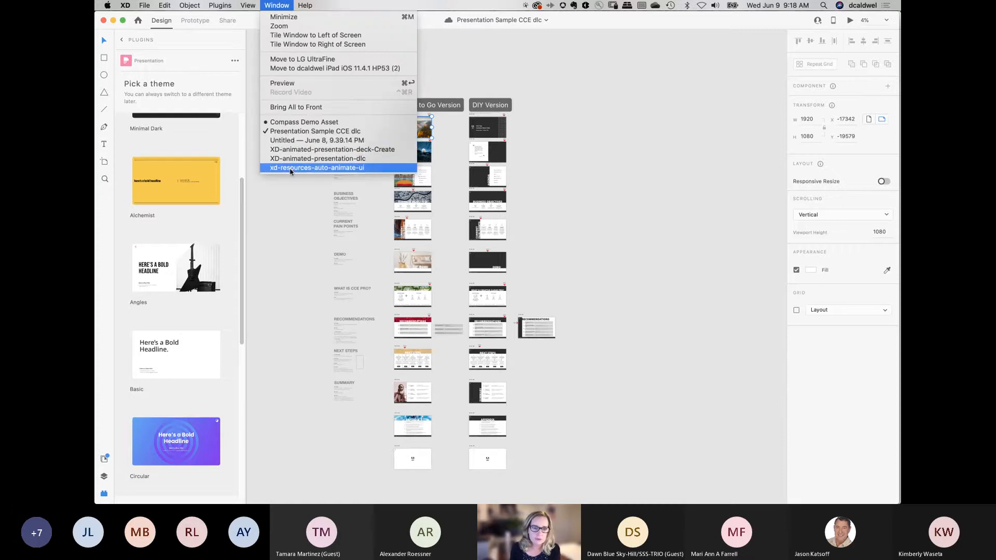
click(289, 133)
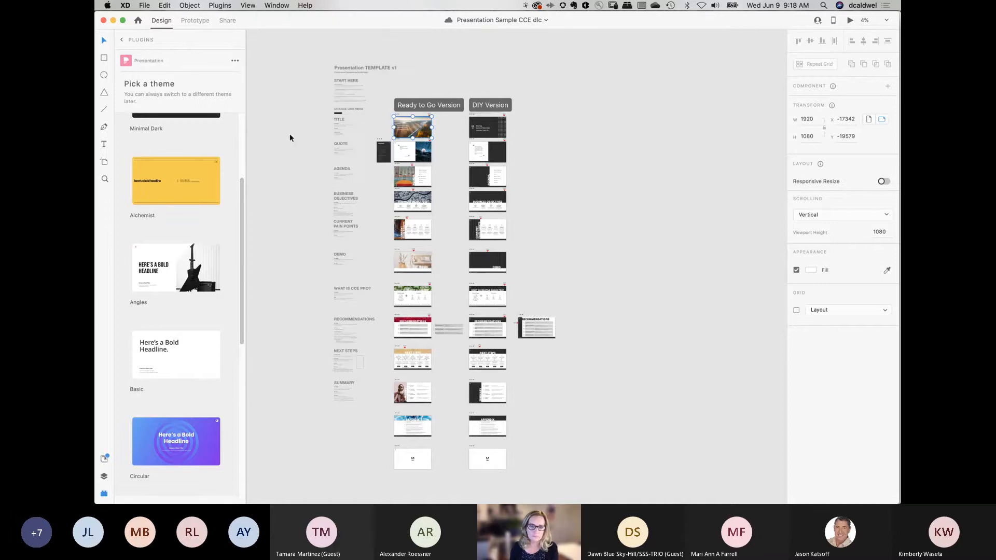
click(278, 7)
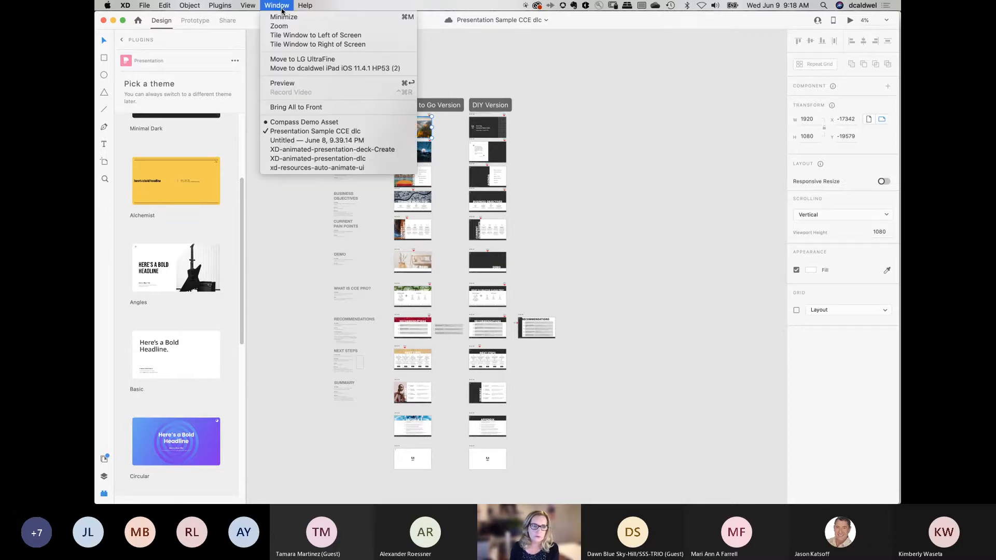
click(294, 140)
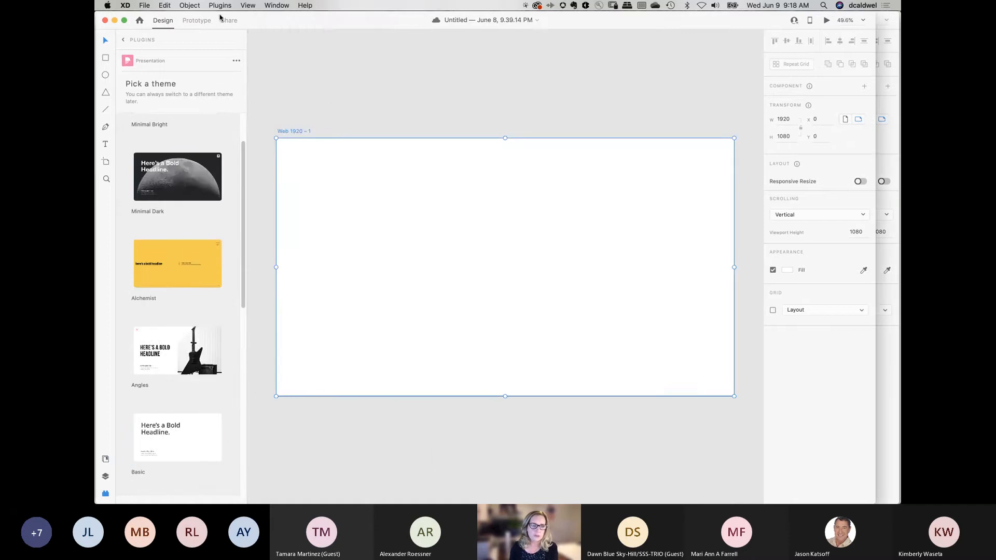
click(139, 21)
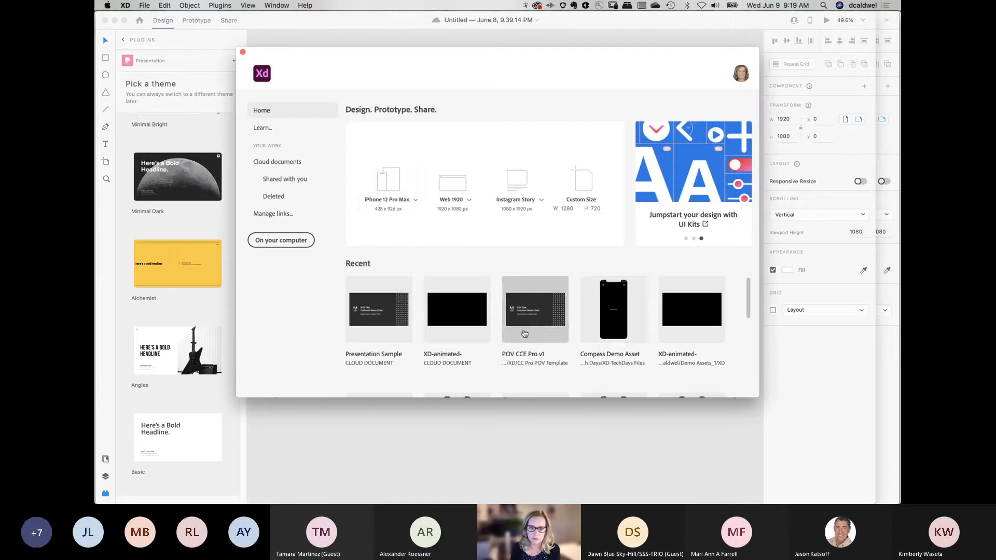
scroll(467, 334, down, 2)
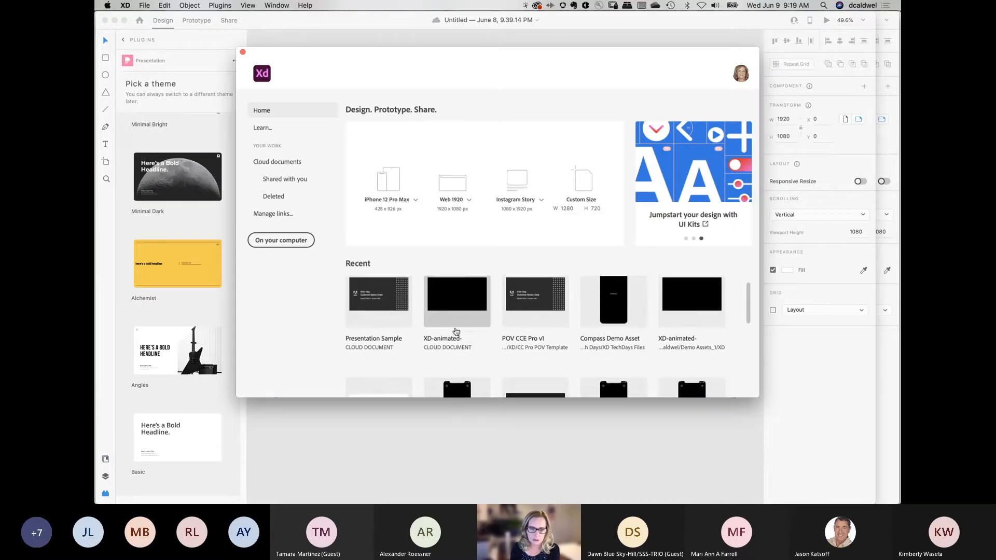
click(376, 297)
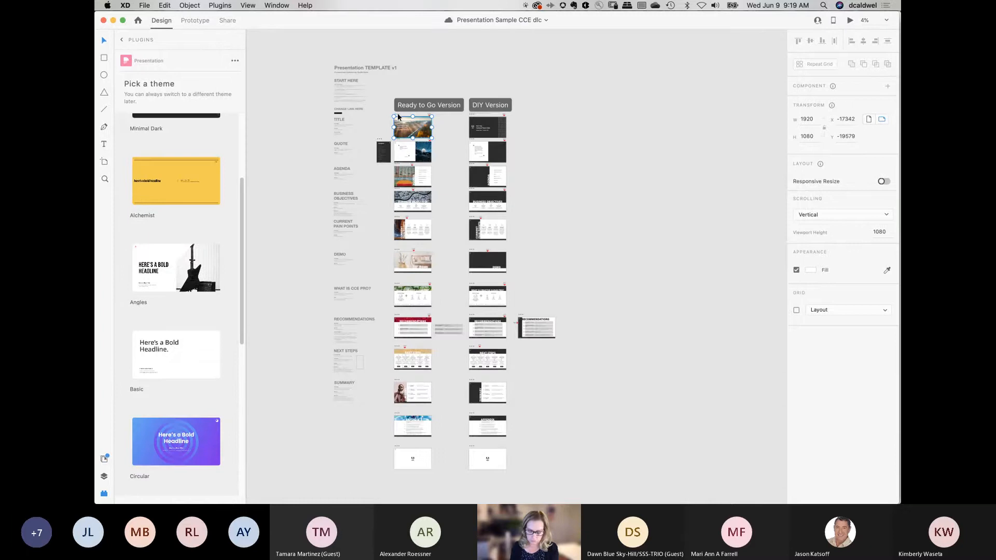
Step: Hide the plugins list and preview the presentation from the Title Slide through to the Business Objectives slide
key(super+3)
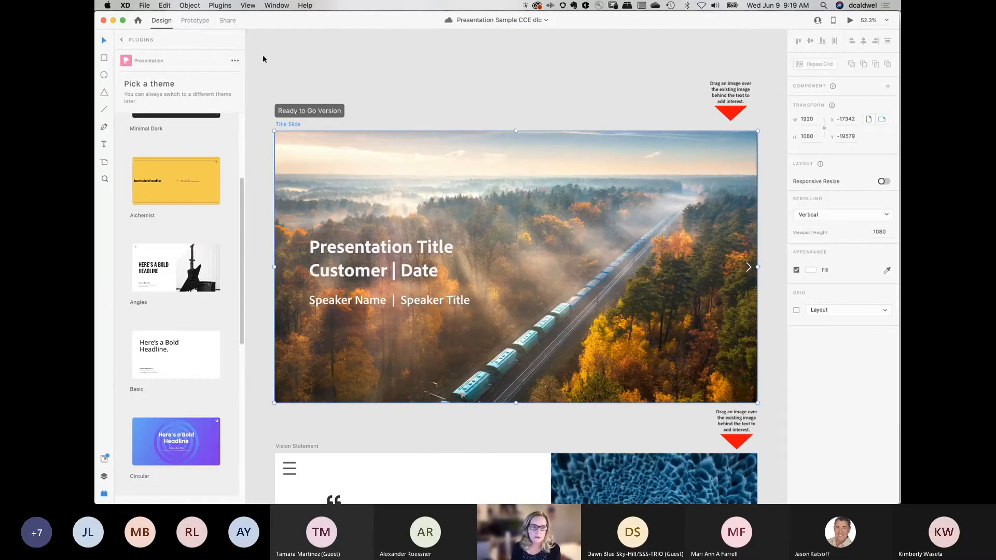
click(103, 494)
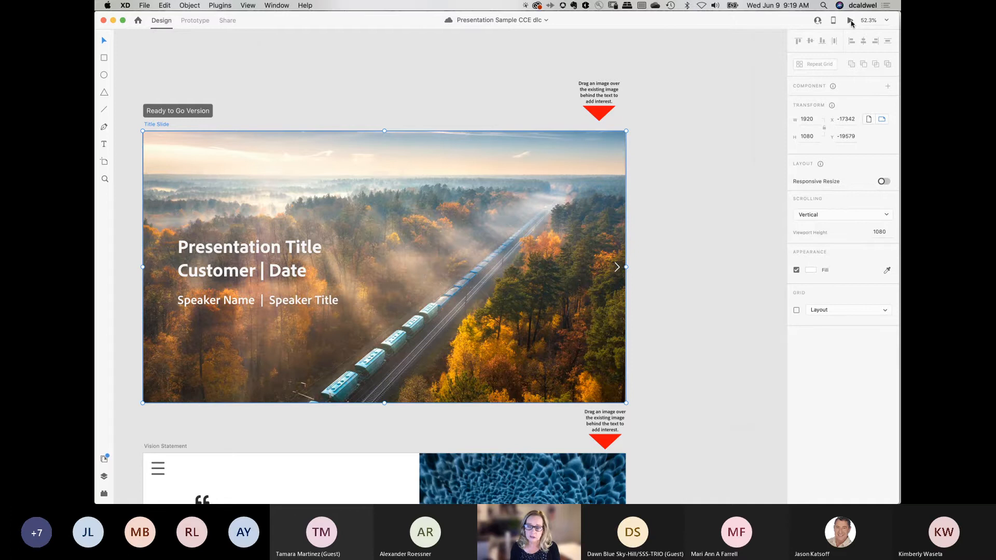
click(850, 23)
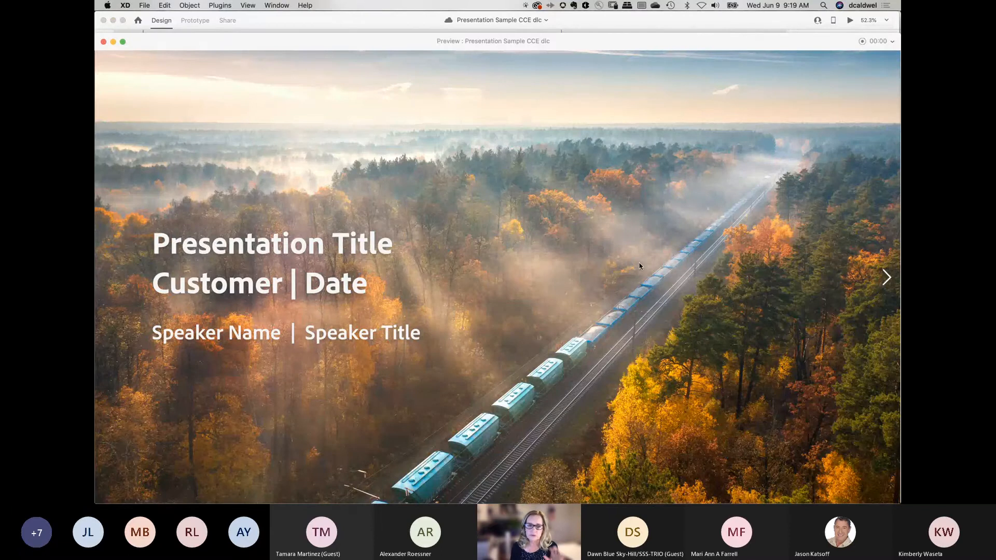
click(887, 283)
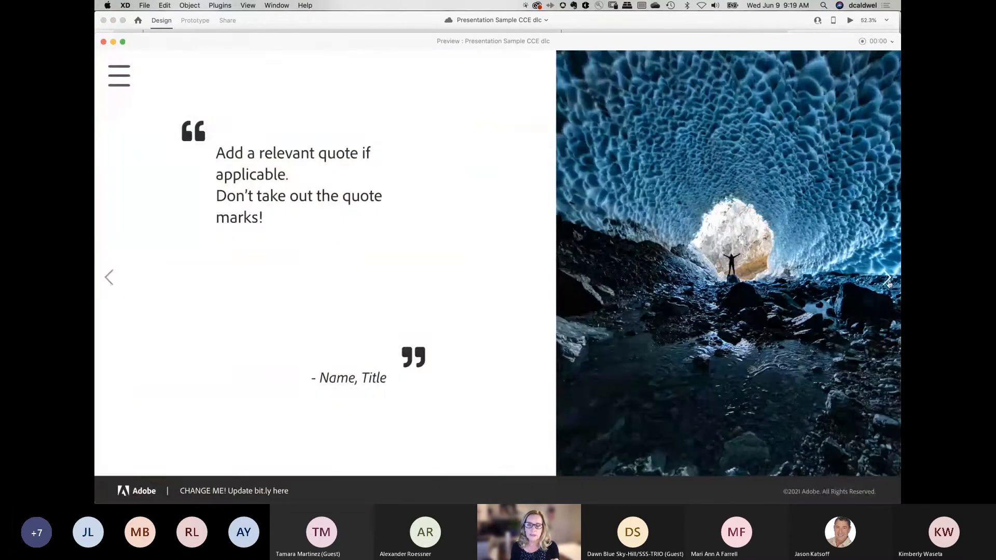
click(886, 277)
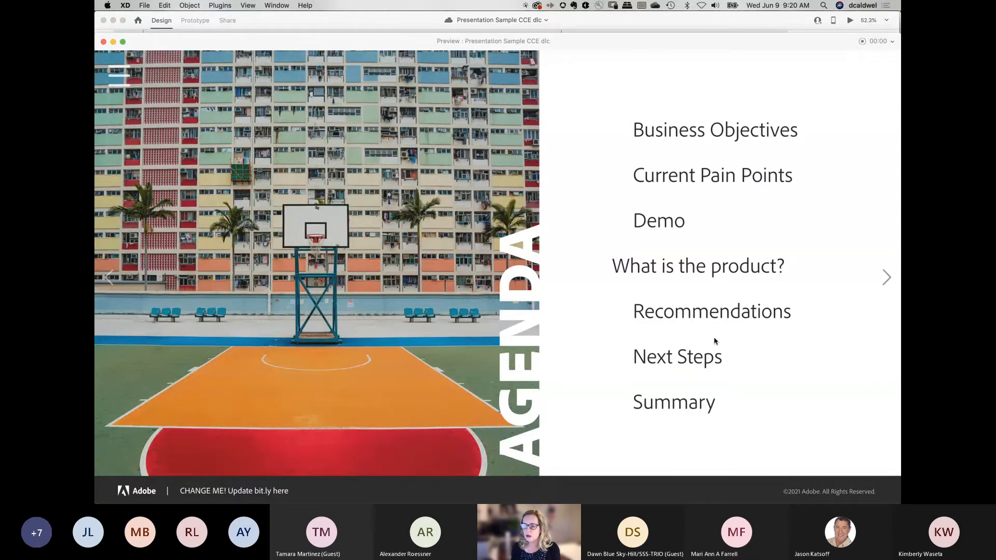
click(887, 279)
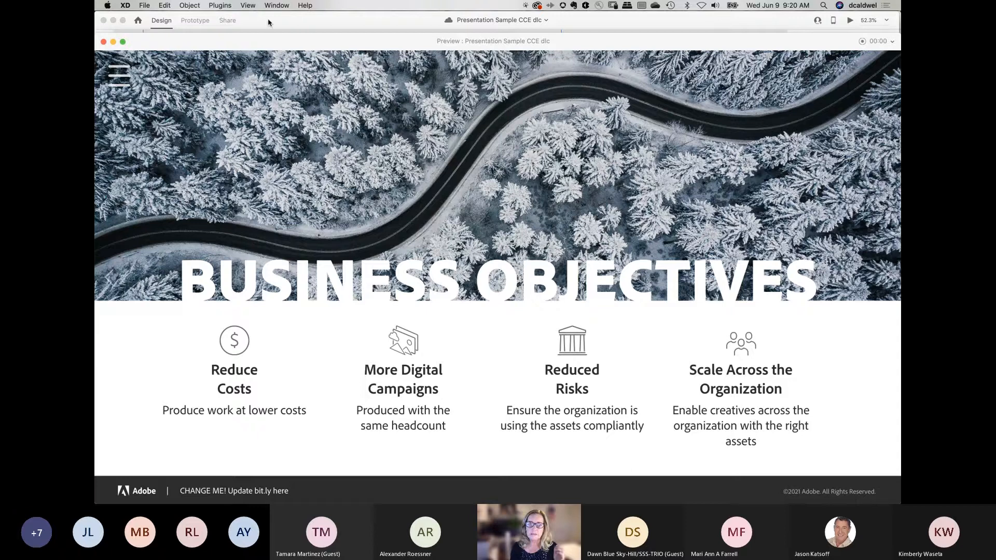
Step: Use the preview's navigation menu to visit the Appendix and return to Business Objectives, and close the preview
click(119, 78)
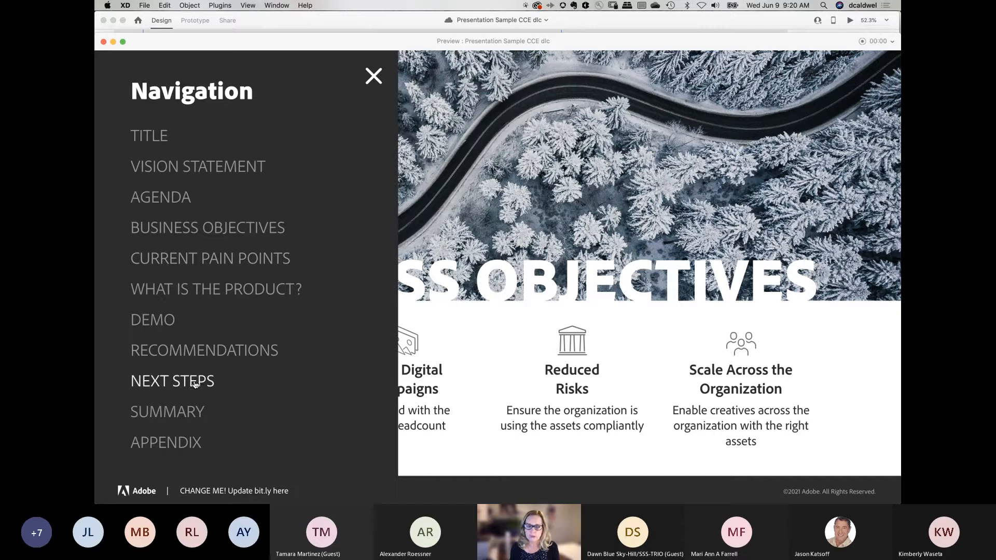
click(182, 447)
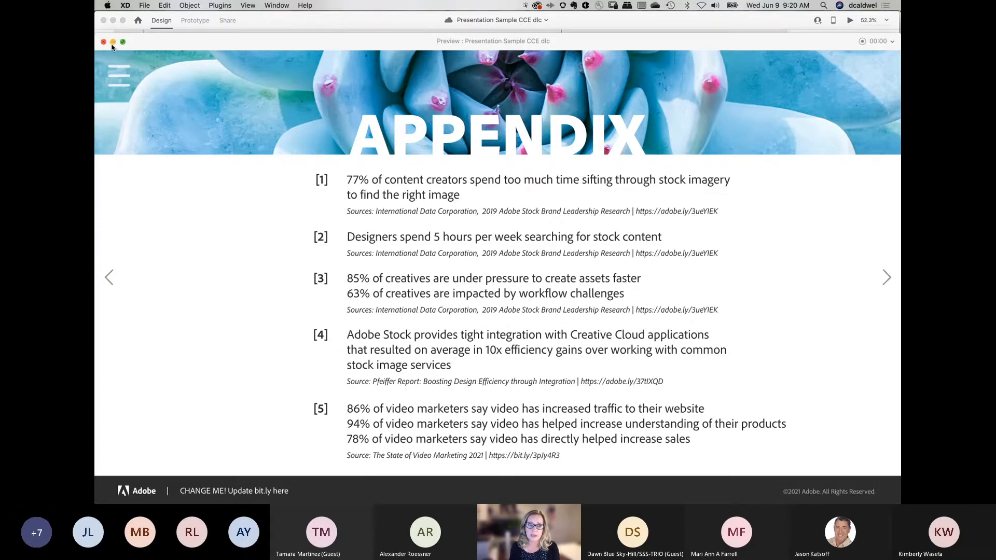
click(120, 67)
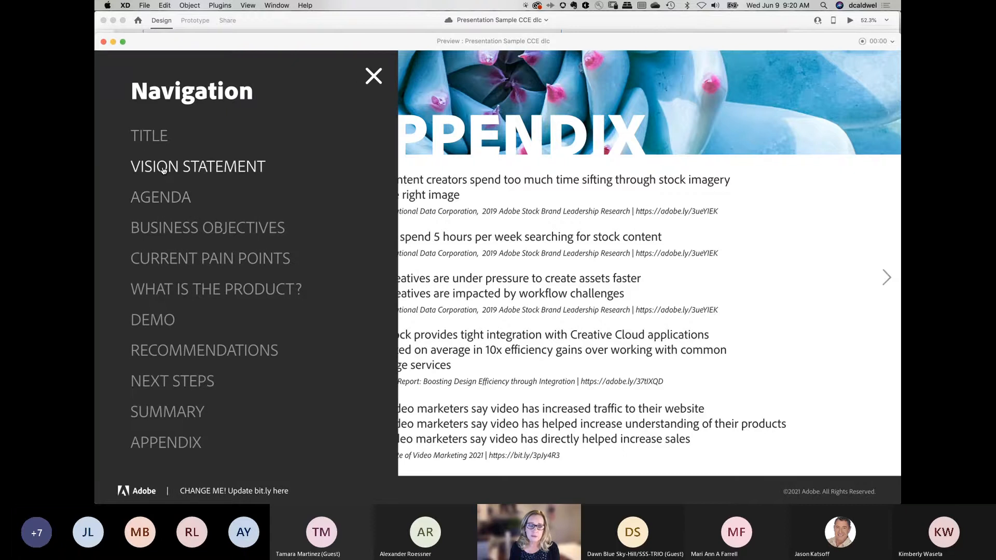
click(207, 228)
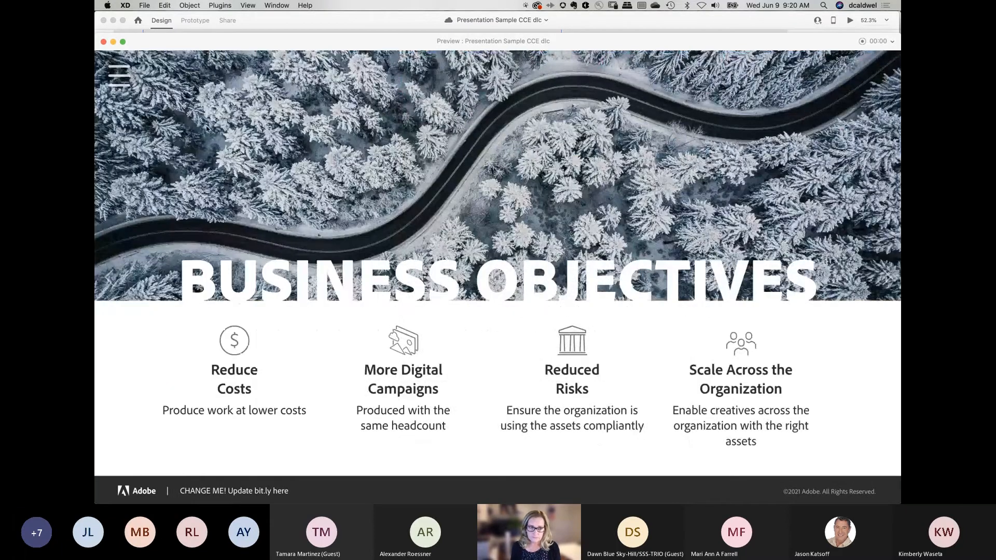
click(103, 41)
Step: Show the Title Slide's links in Prototype mode and follow the slide sequence through Vision Statement to Agenda
scroll(394, 283, down, 10)
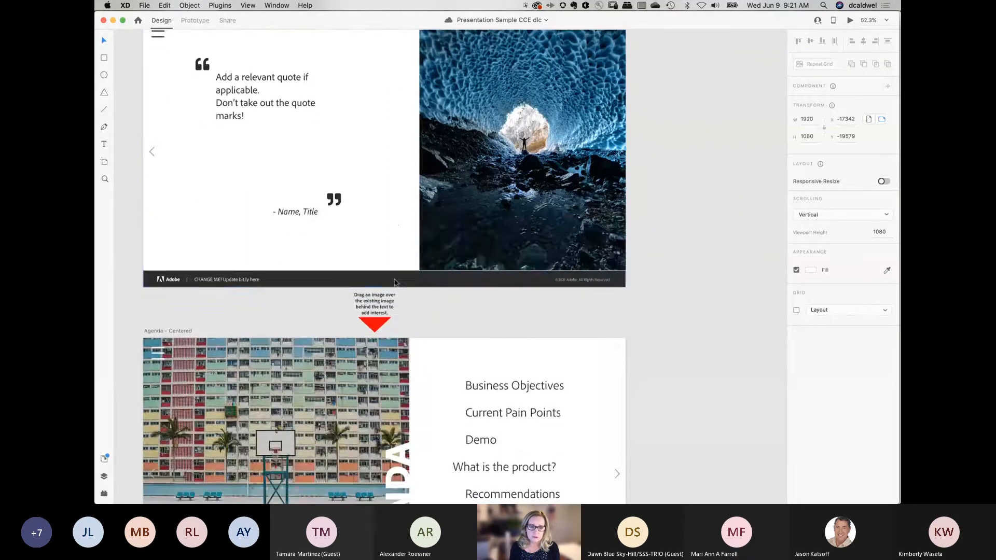
scroll(394, 283, up, 10)
click(158, 179)
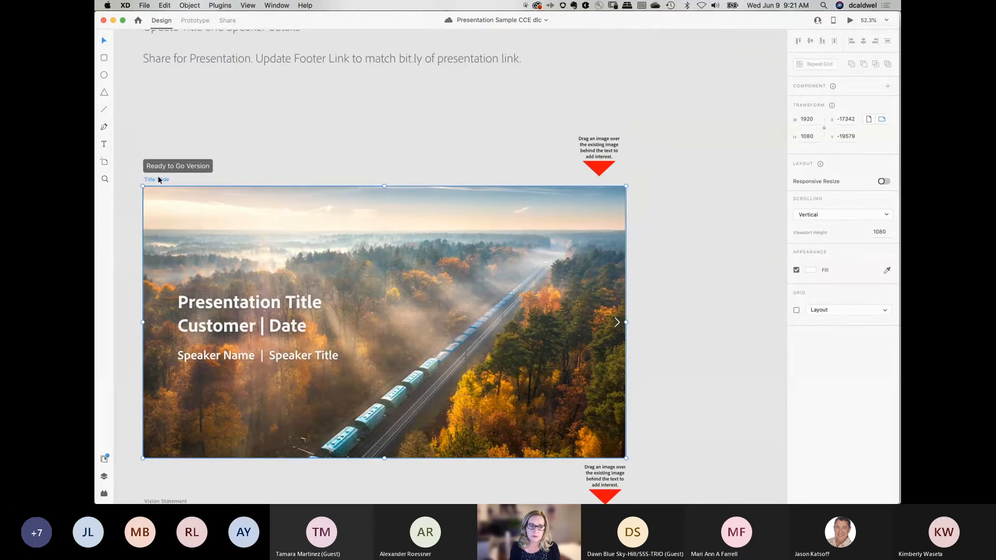
click(196, 20)
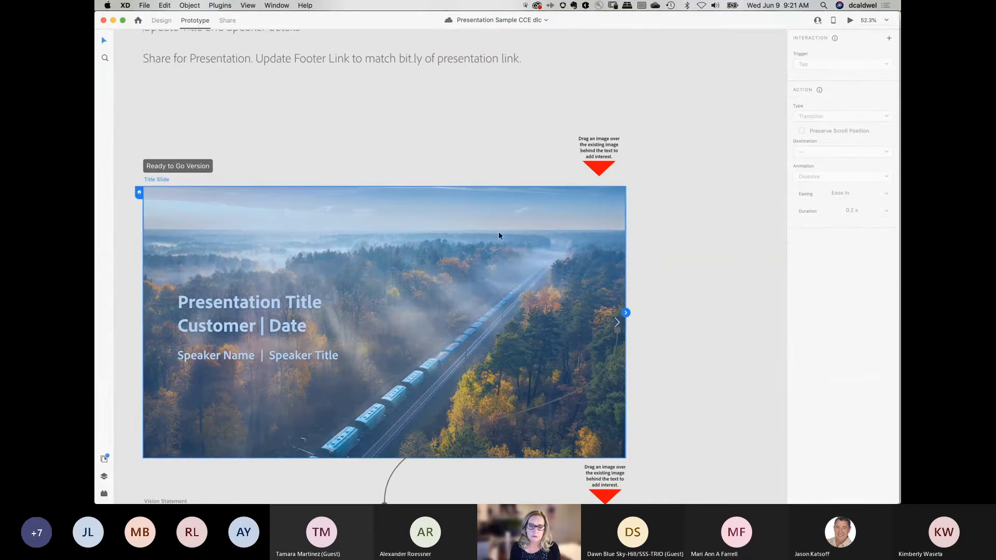
scroll(622, 332, down, 3)
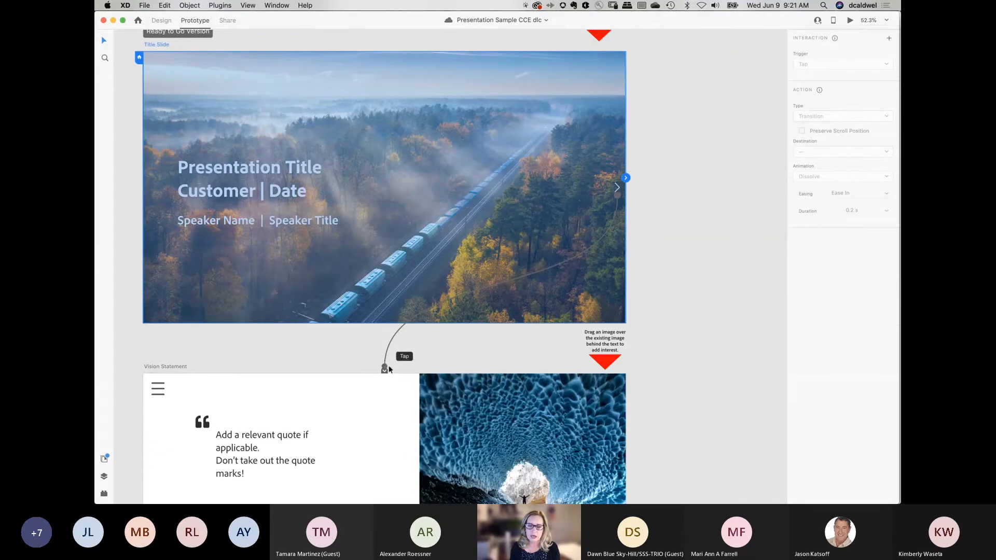
scroll(704, 368, down, 6)
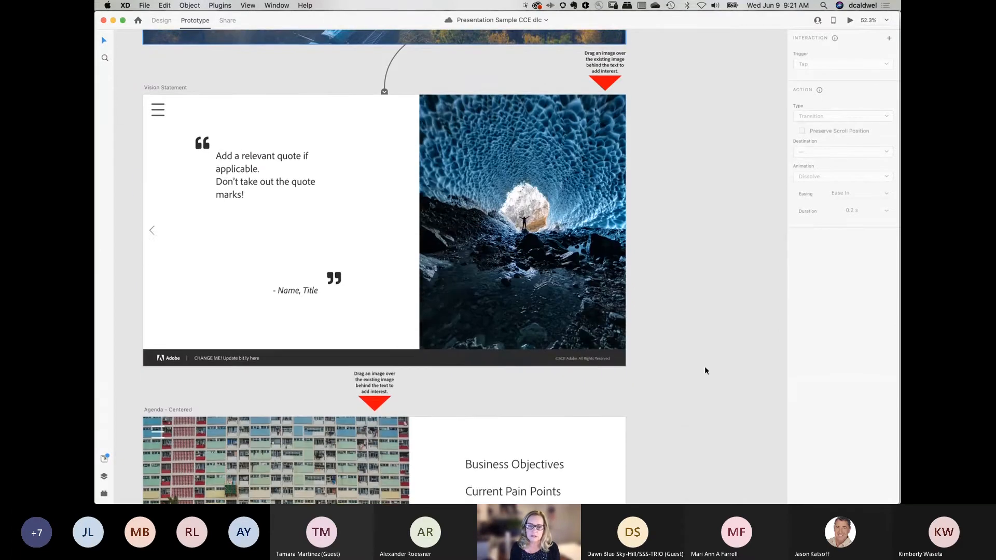
scroll(705, 368, down, 6)
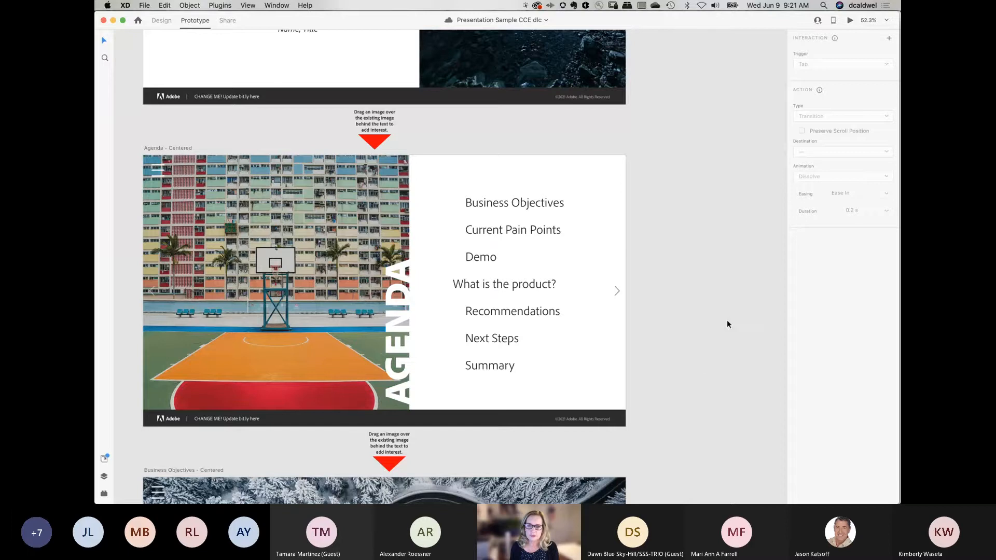
Step: Select the group of links on the Navigation Menu Overlay artboard to show its prototype connections
scroll(703, 313, up, 4)
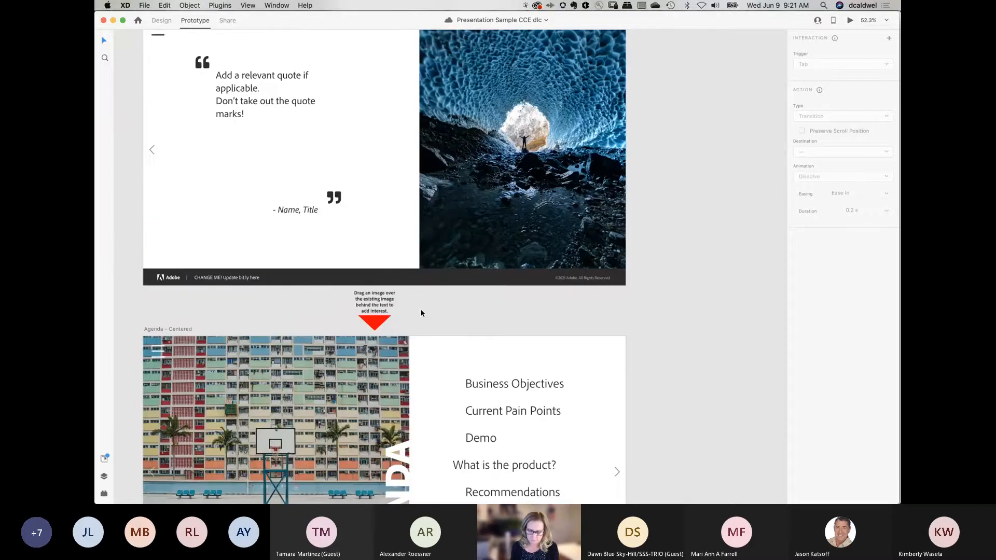
drag(207, 316, 530, 354)
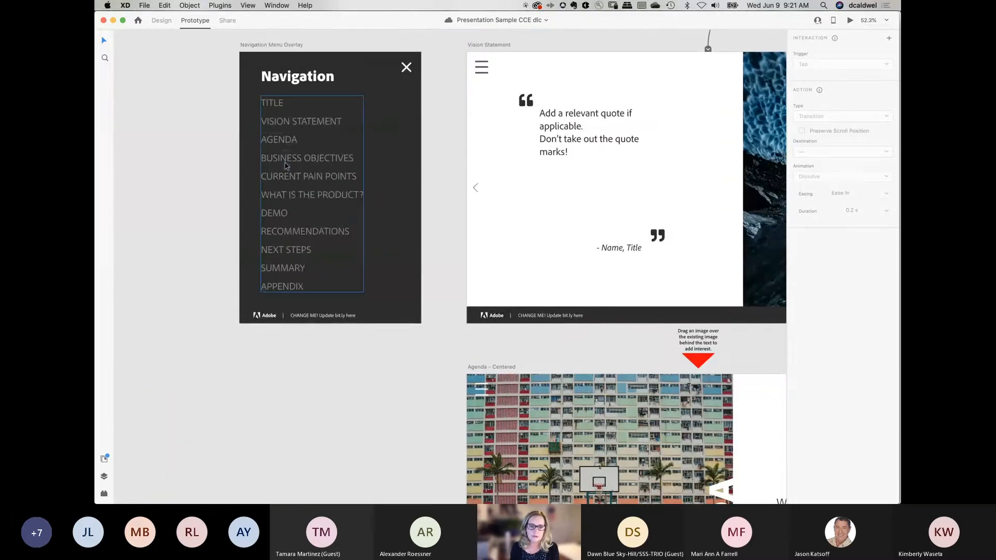
click(285, 166)
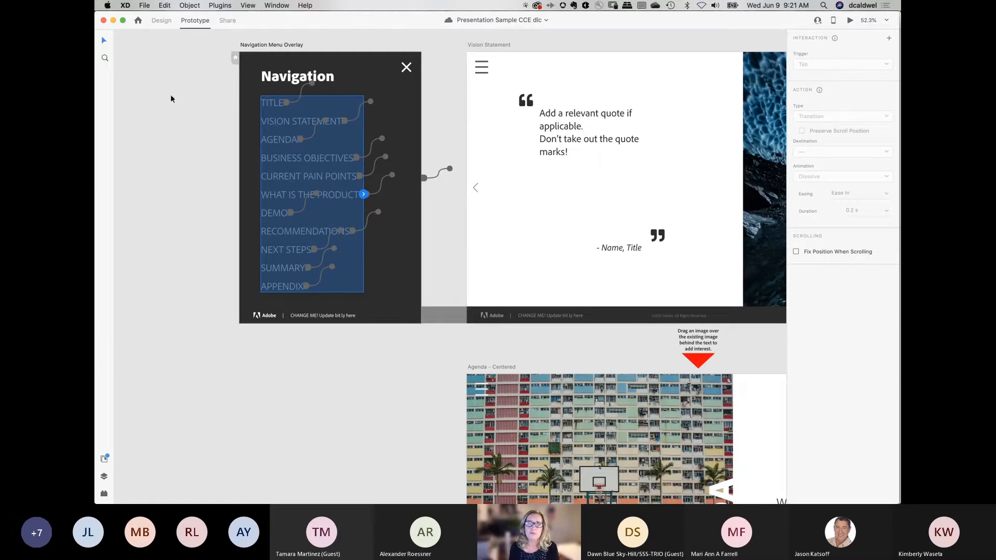
Step: Switch to the untitled document with the blank Web 1920 artboard and browse the Presentation plugin's themes
click(277, 6)
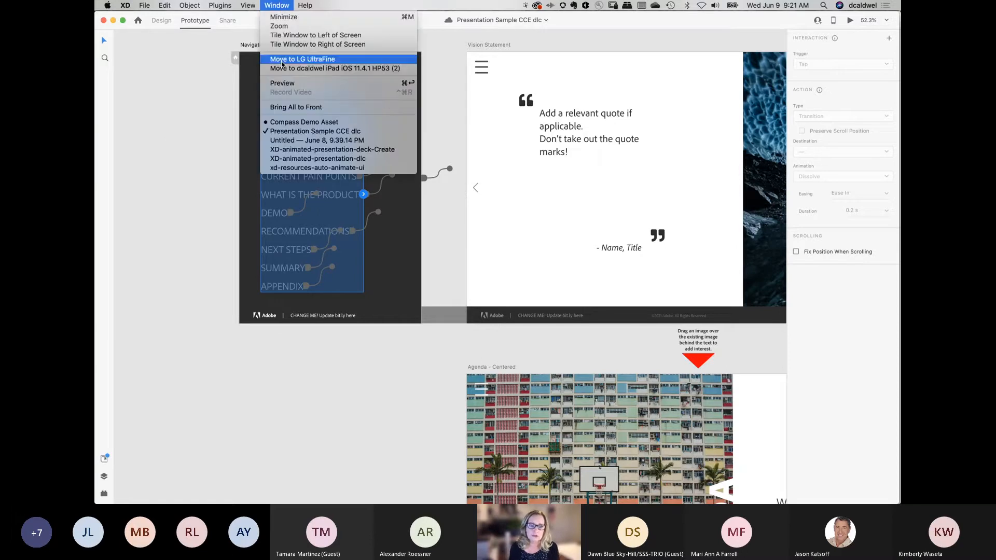
click(292, 141)
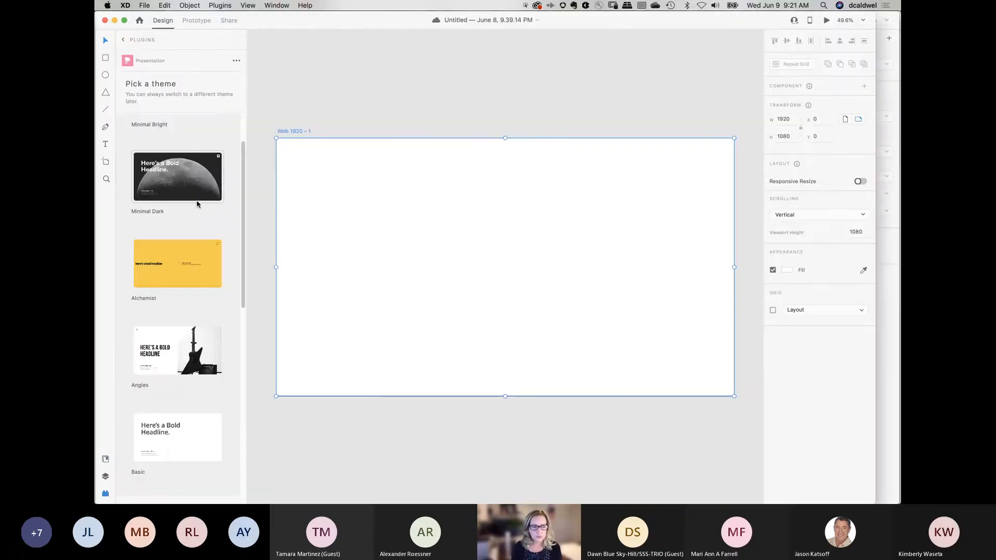
scroll(197, 204, down, 2)
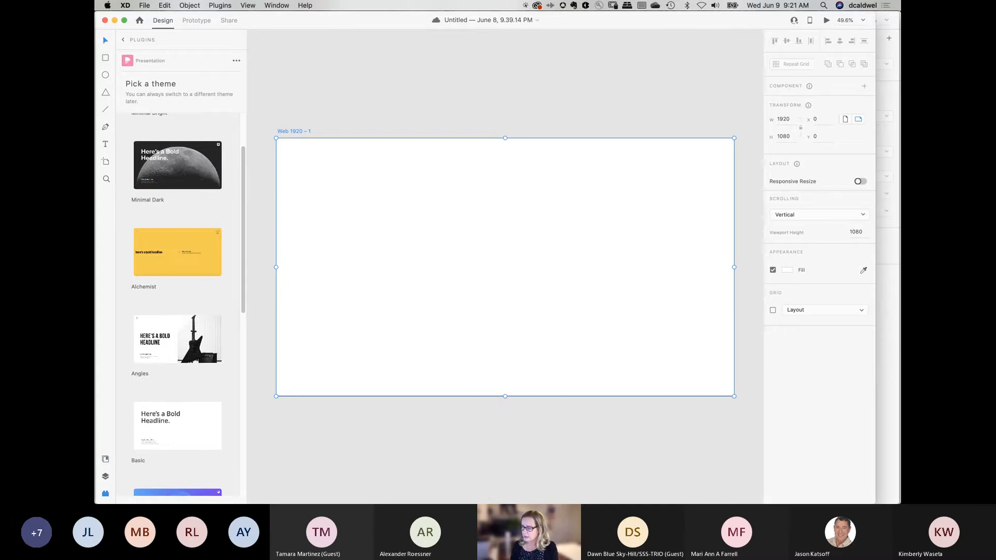
key(super+Tab)
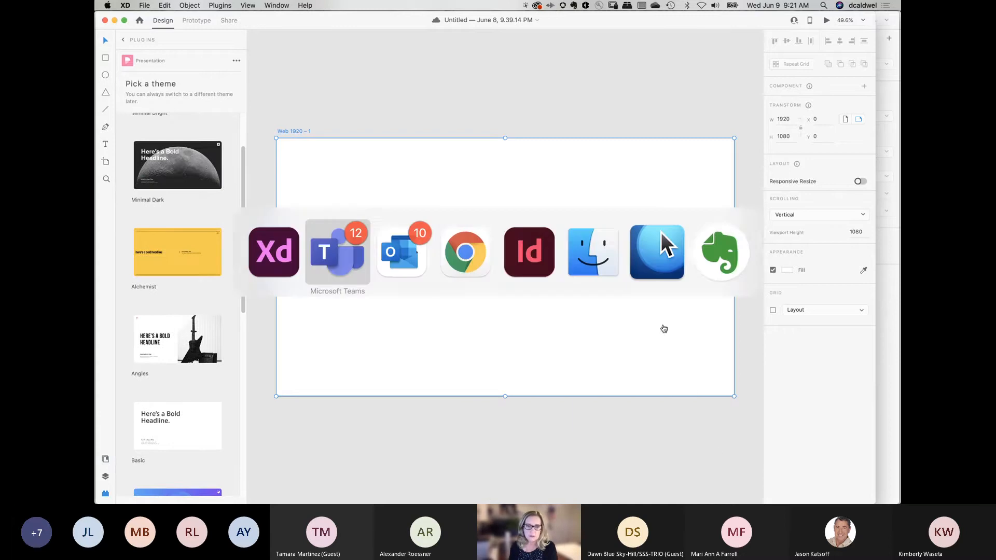
click(728, 262)
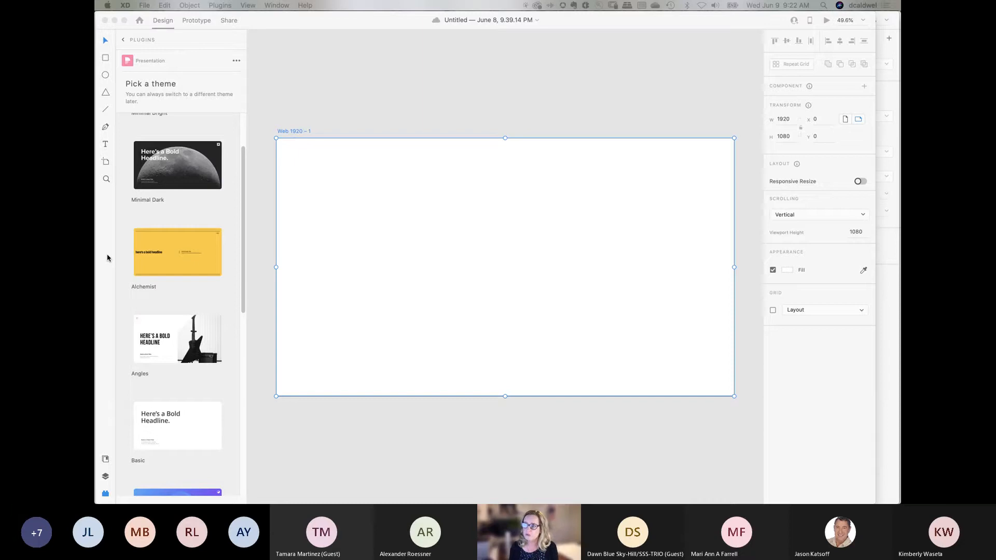
Step: Open the Minimal Dark theme's details and step through the Alchemist and Angles themes
click(175, 175)
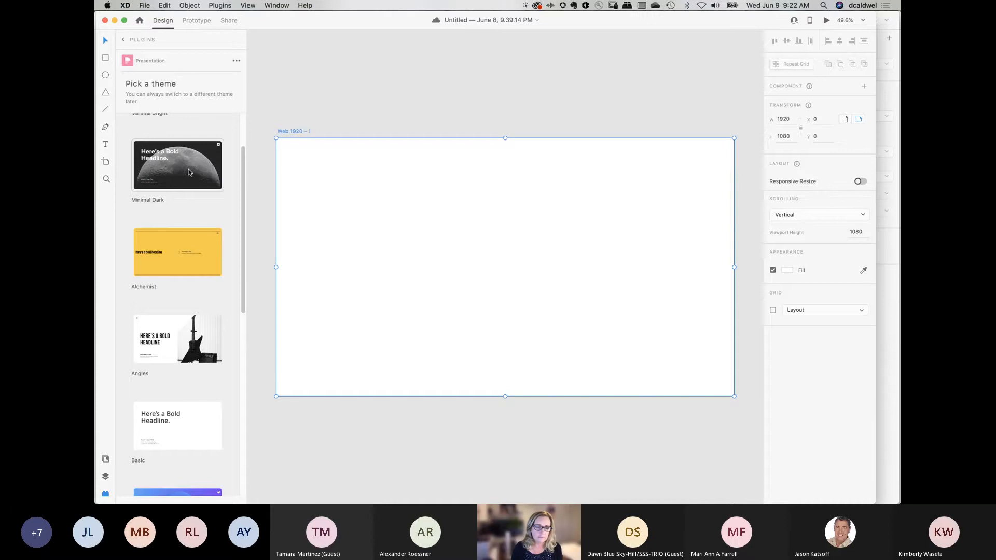
click(190, 172)
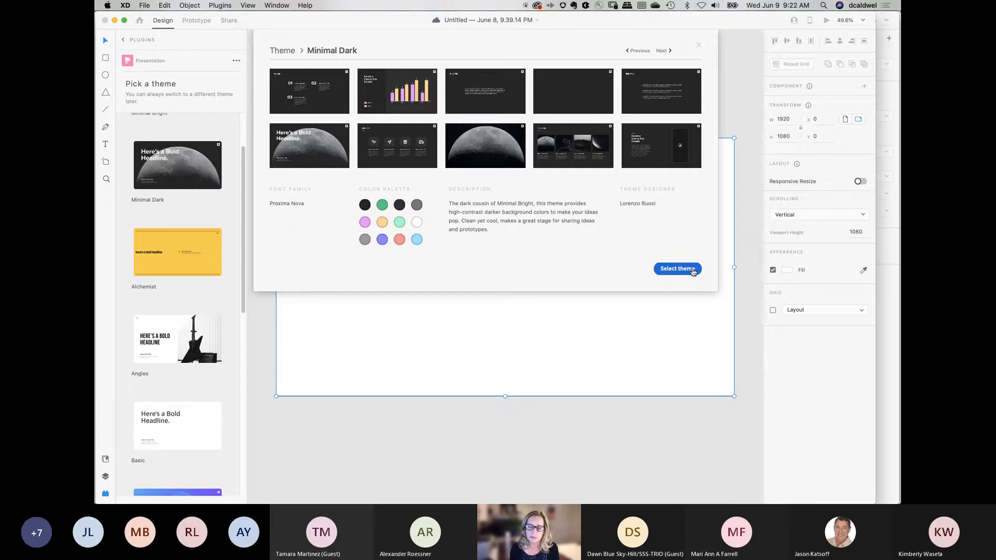
click(663, 53)
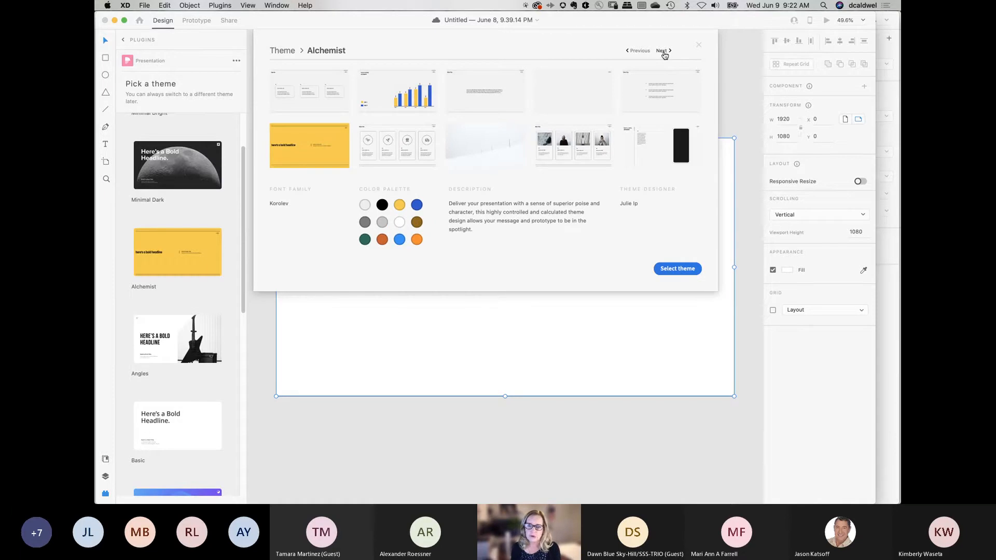
click(664, 52)
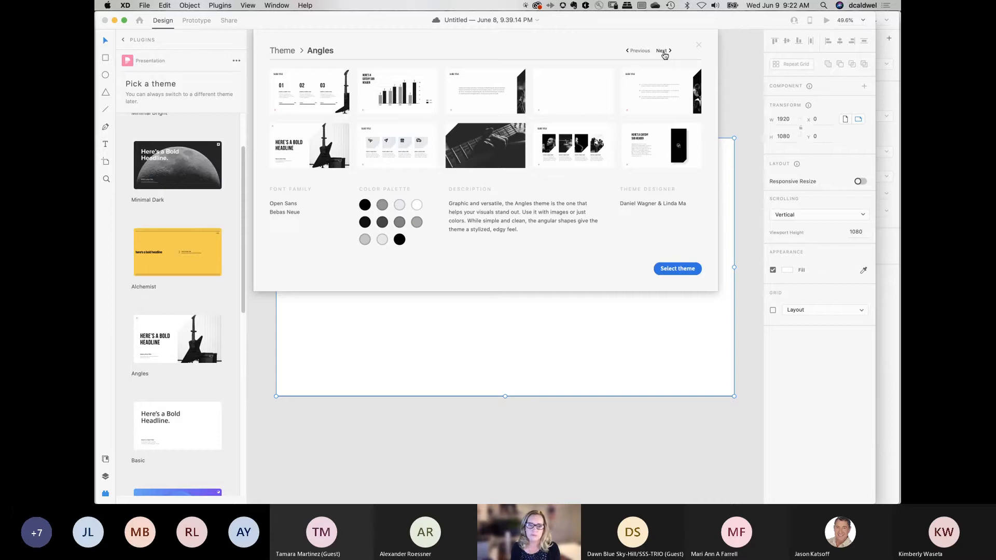
Step: Step past the Basic and Circular themes to Doppler and apply the Doppler theme to the presentation
click(665, 53)
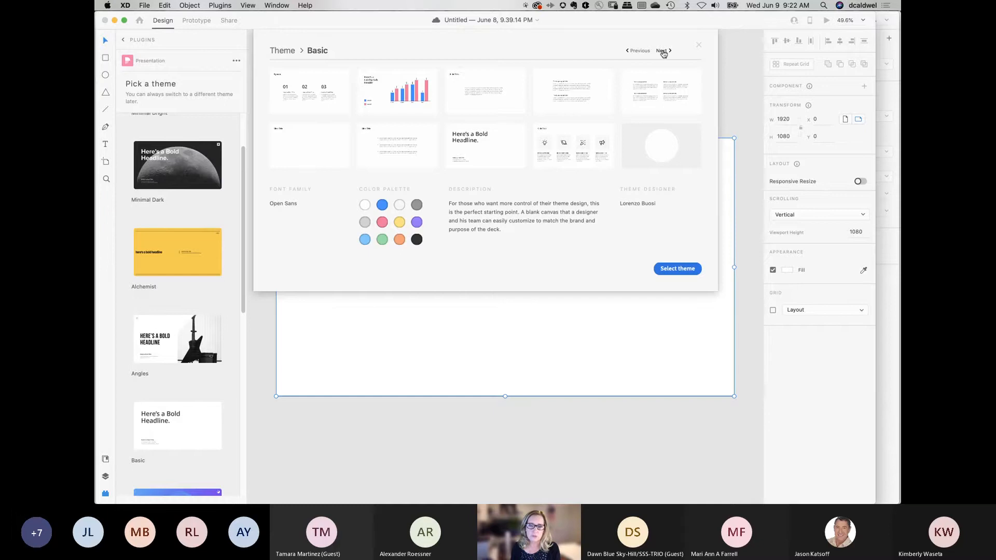
click(663, 52)
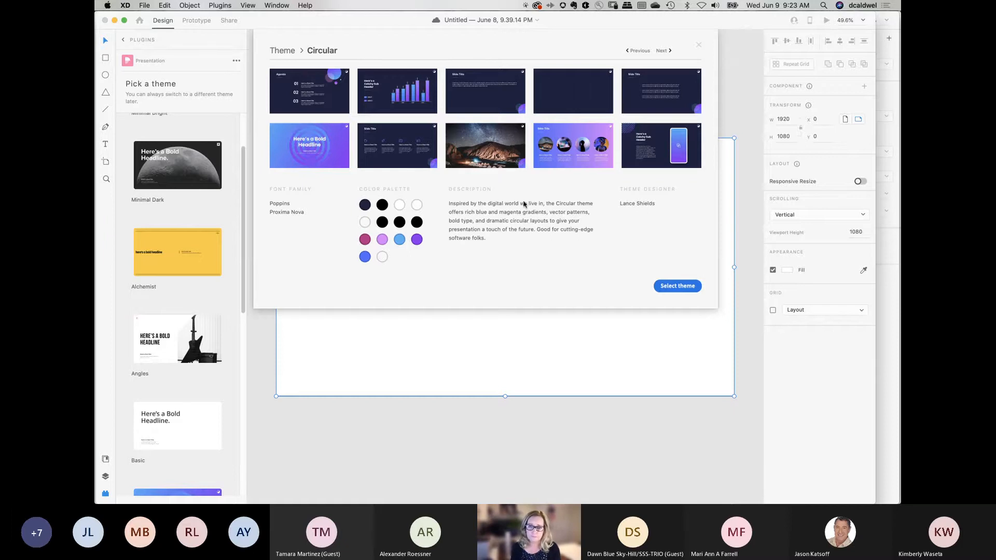
click(661, 51)
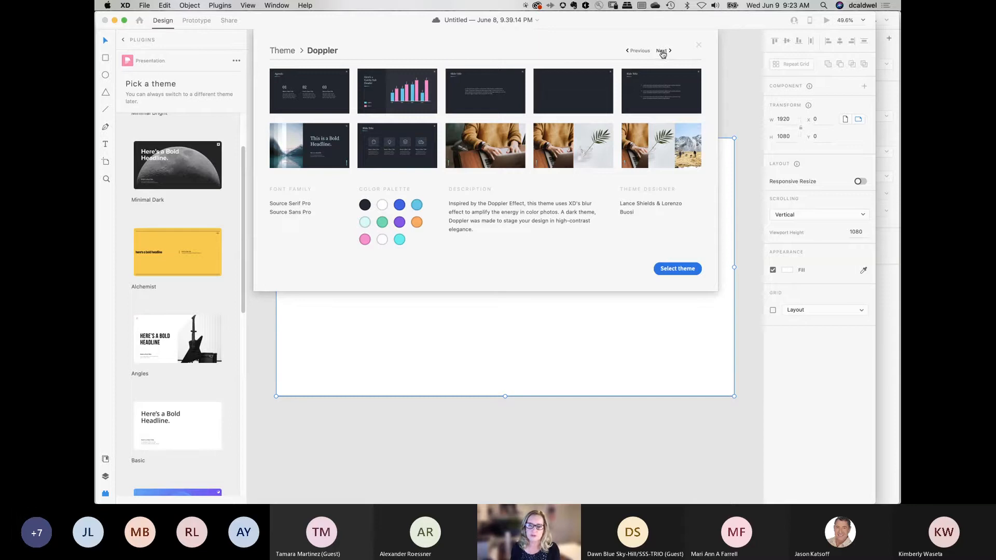
click(676, 268)
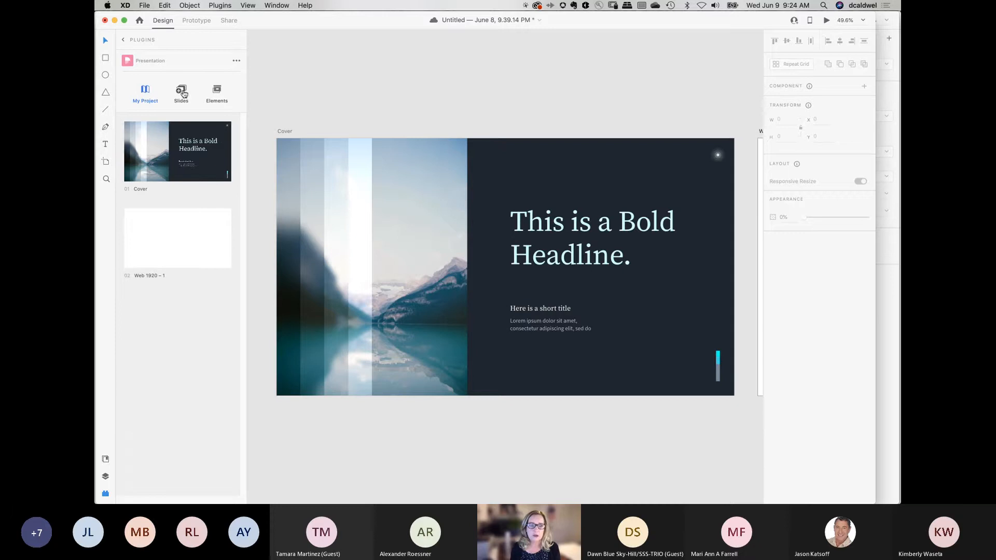
Step: Browse the Doppler theme's slide layouts and add the Agenda slide to the presentation
click(182, 92)
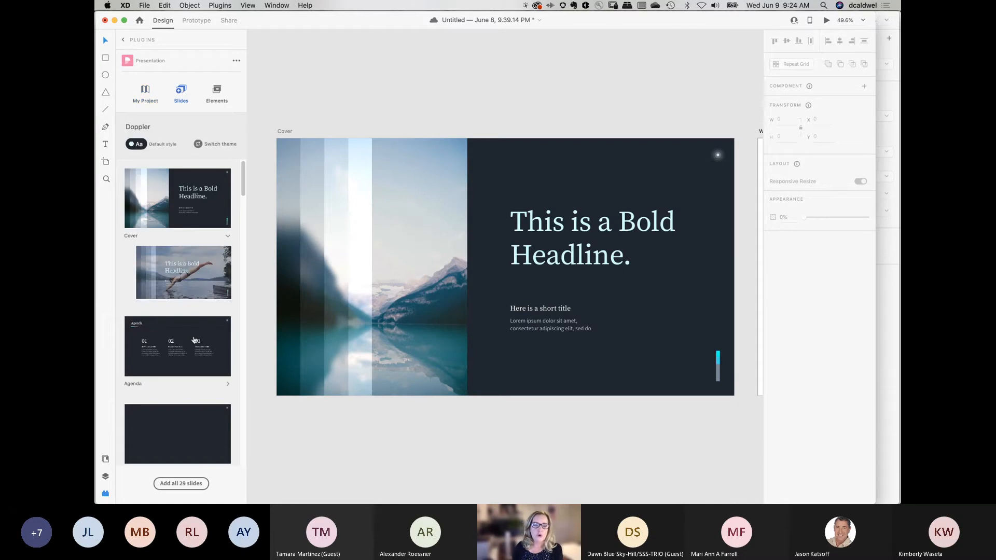
scroll(238, 377, down, 10)
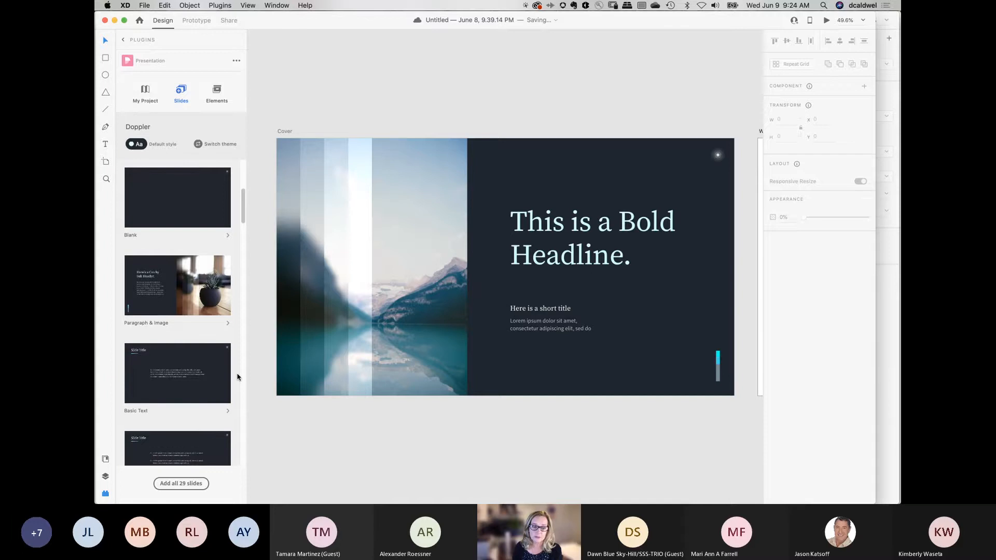
scroll(237, 377, down, 5)
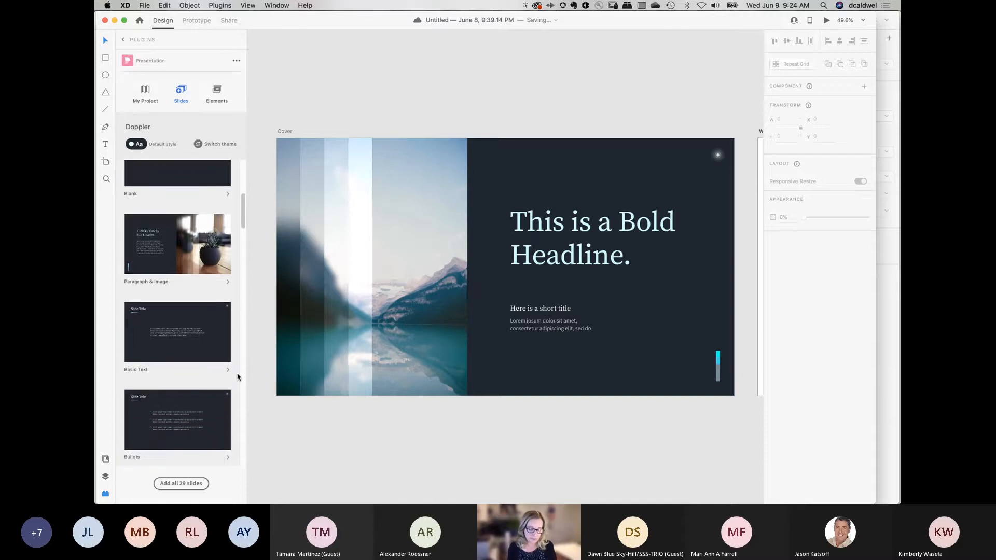
scroll(237, 377, down, 6)
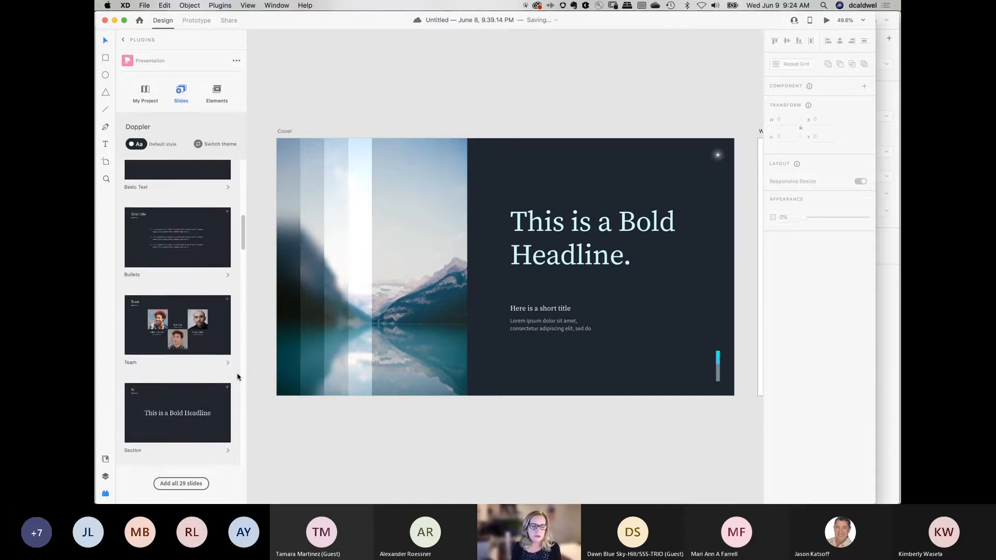
scroll(237, 377, up, 14)
scroll(233, 362, up, 5)
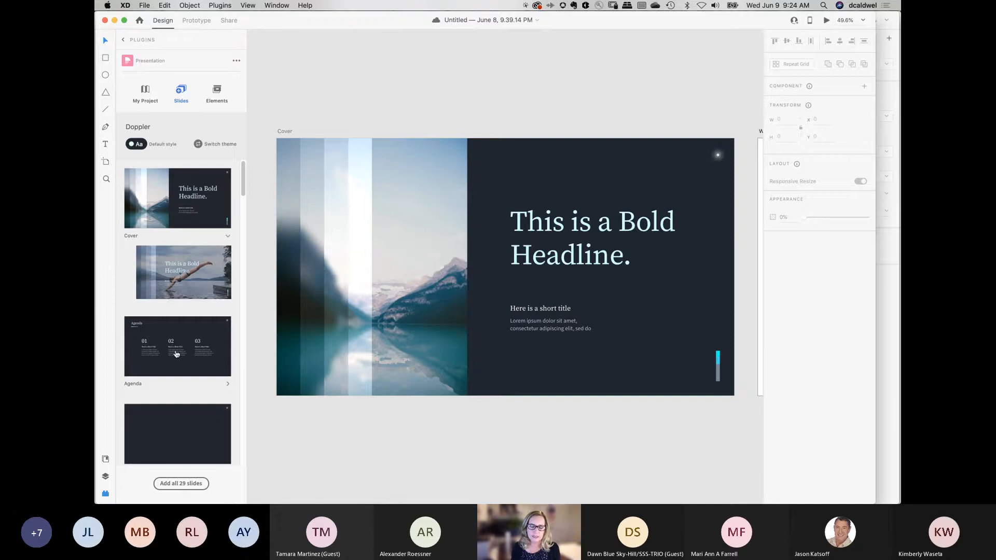
click(176, 354)
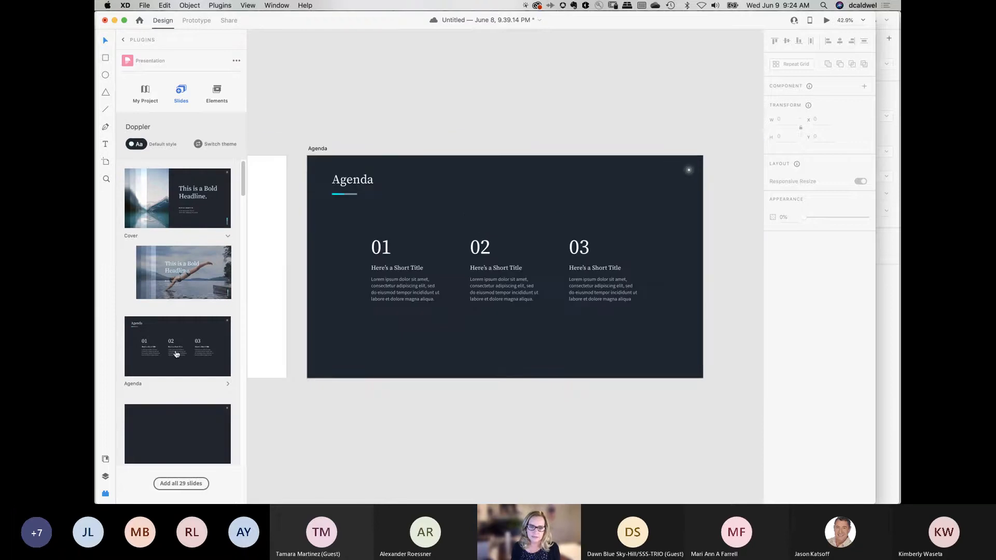
Step: Add the Paragraph & Image slide and the Bullets slide from the Doppler theme
scroll(179, 404, down, 8)
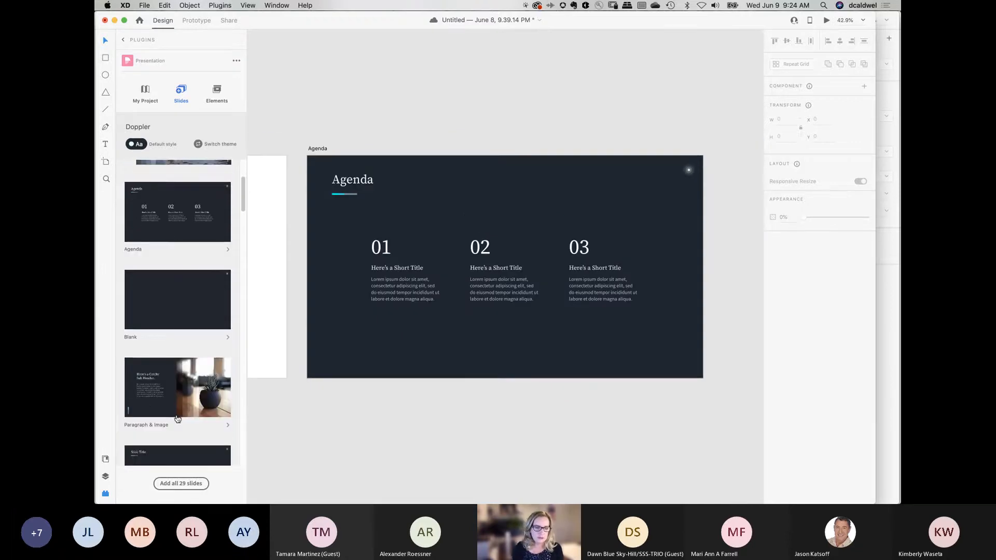
scroll(177, 415, down, 2)
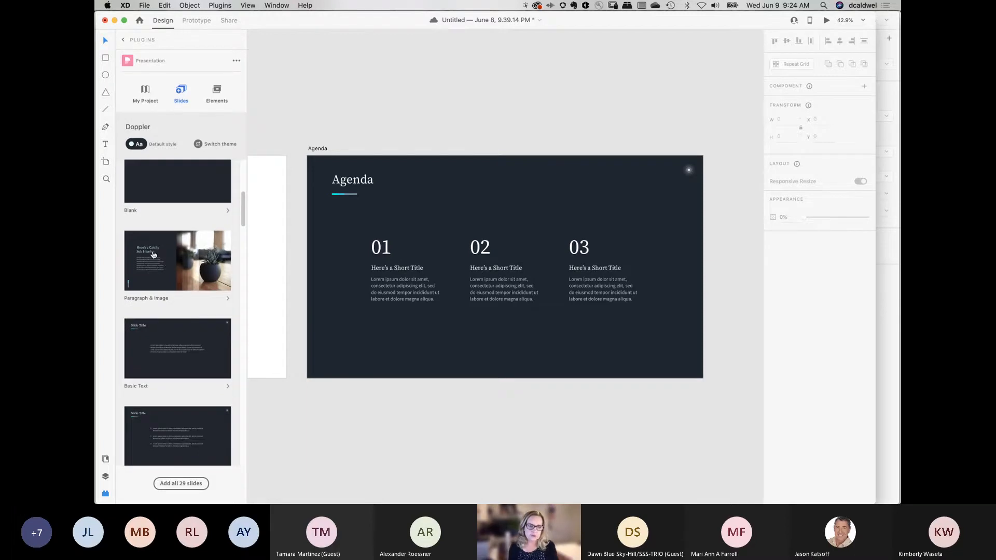
click(161, 269)
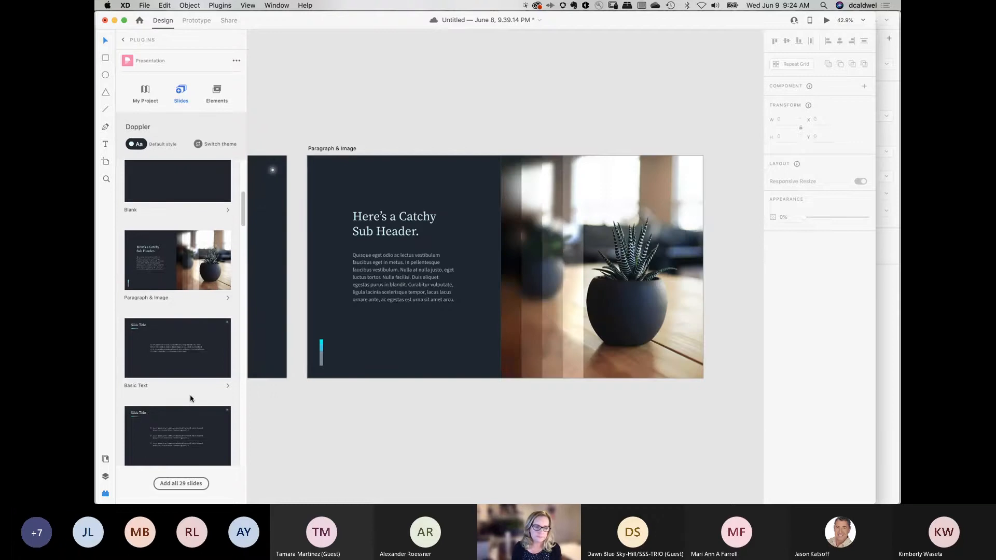
scroll(190, 394, down, 6)
scroll(174, 280, down, 1)
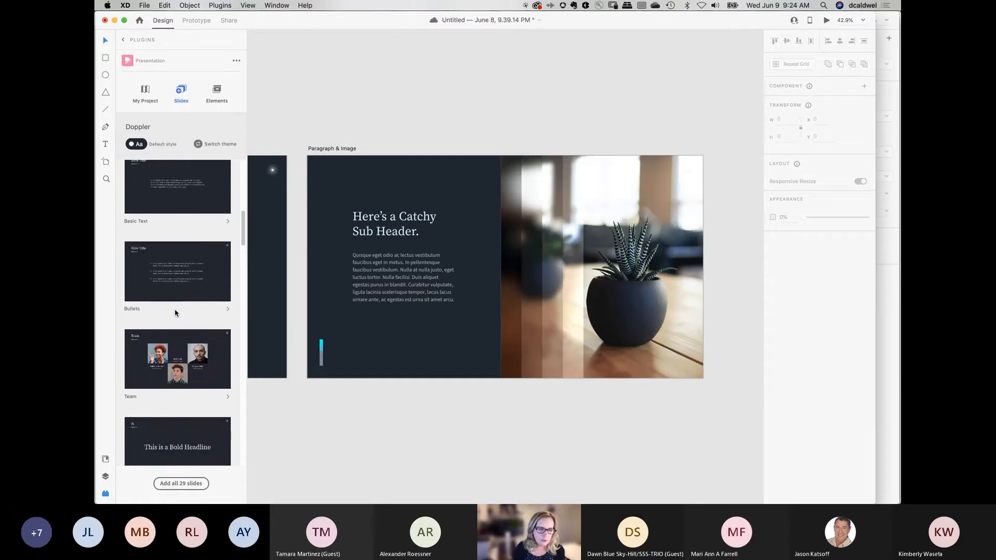
click(175, 265)
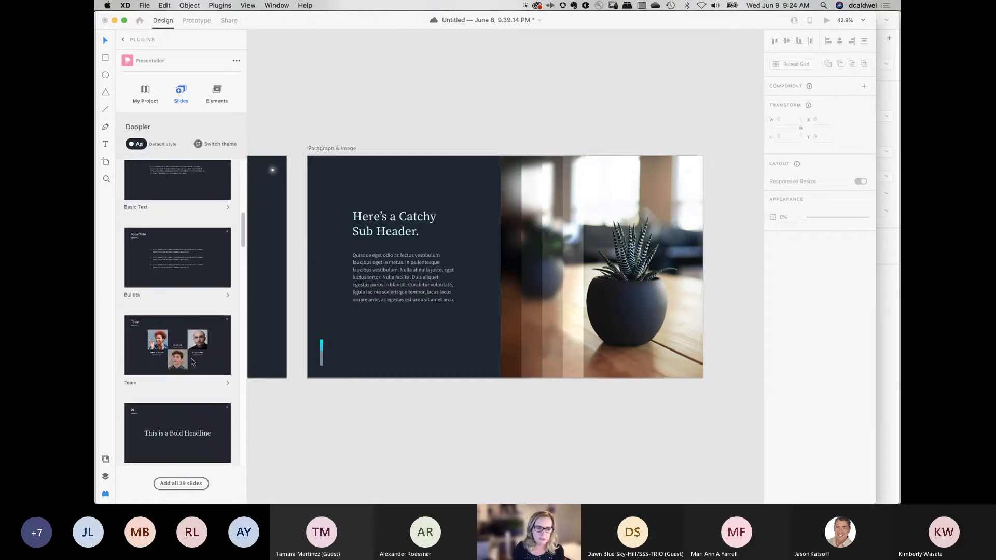
Step: Look through the multi-photo image layouts and add the Image - 3 Photos slide
scroll(191, 359, down, 4)
scroll(192, 363, down, 15)
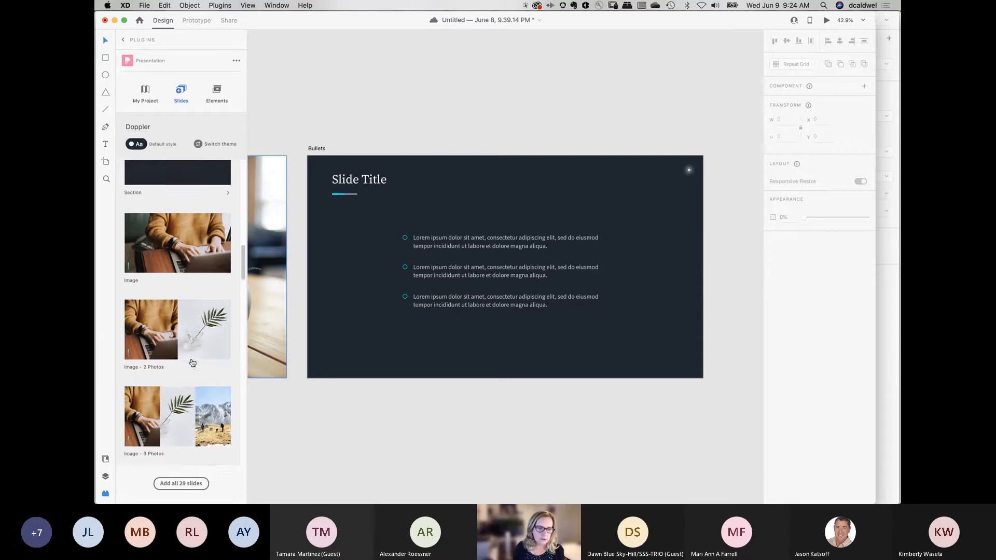
scroll(192, 363, up, 1)
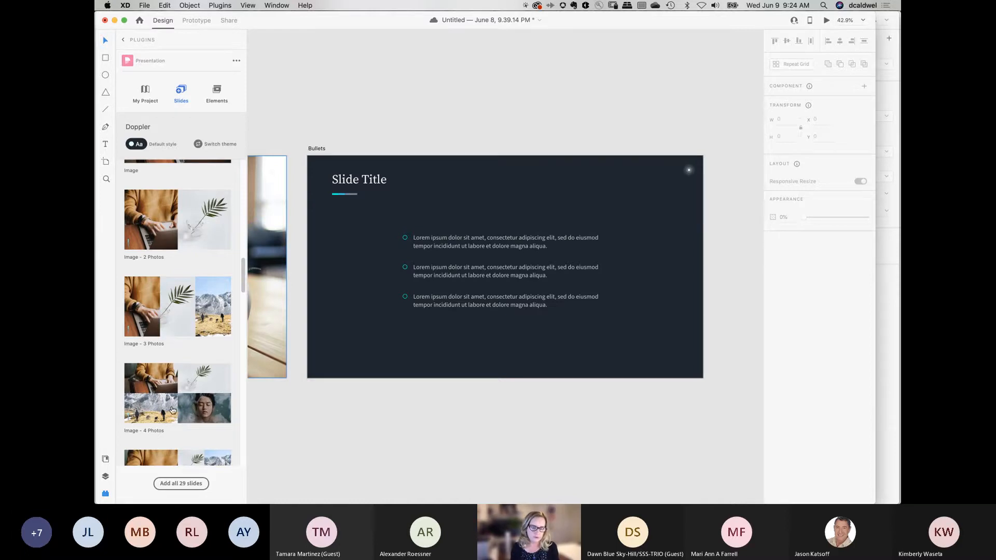
scroll(172, 410, down, 5)
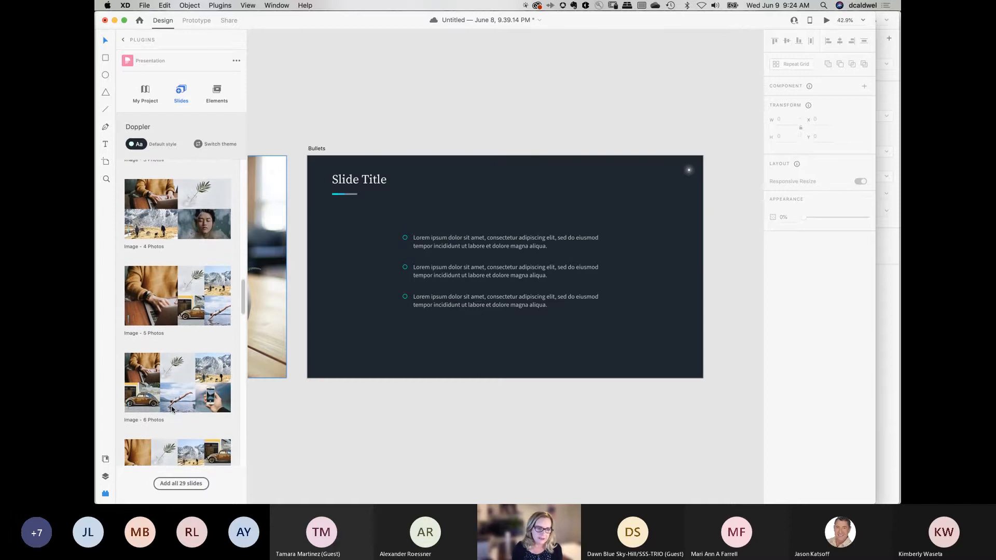
scroll(173, 409, down, 2)
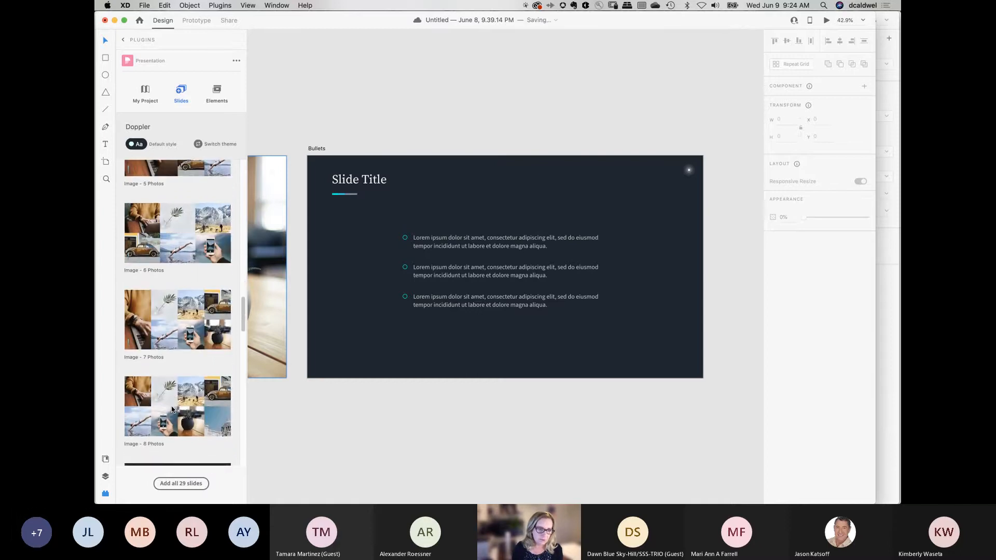
scroll(173, 410, down, 3)
scroll(173, 409, down, 2)
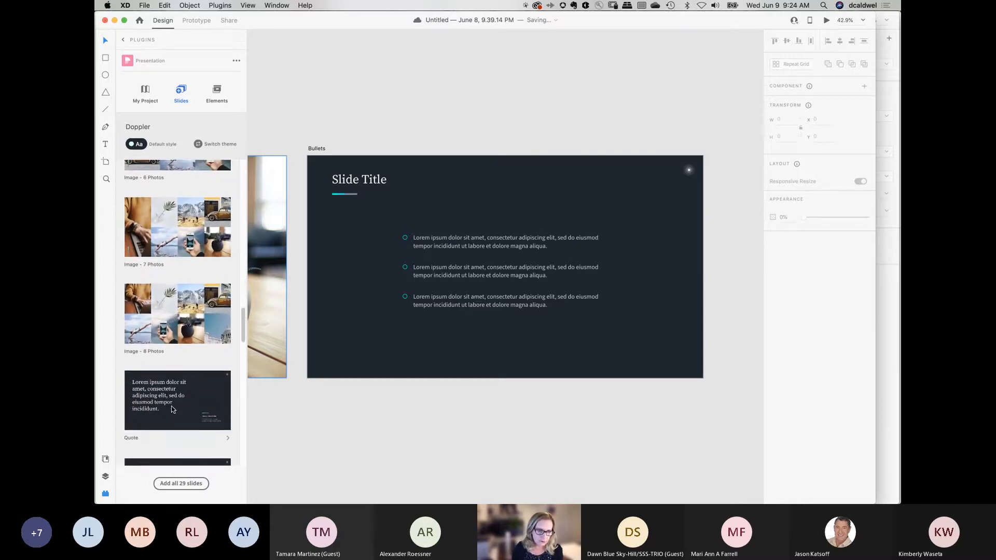
scroll(172, 410, up, 8)
scroll(172, 410, up, 4)
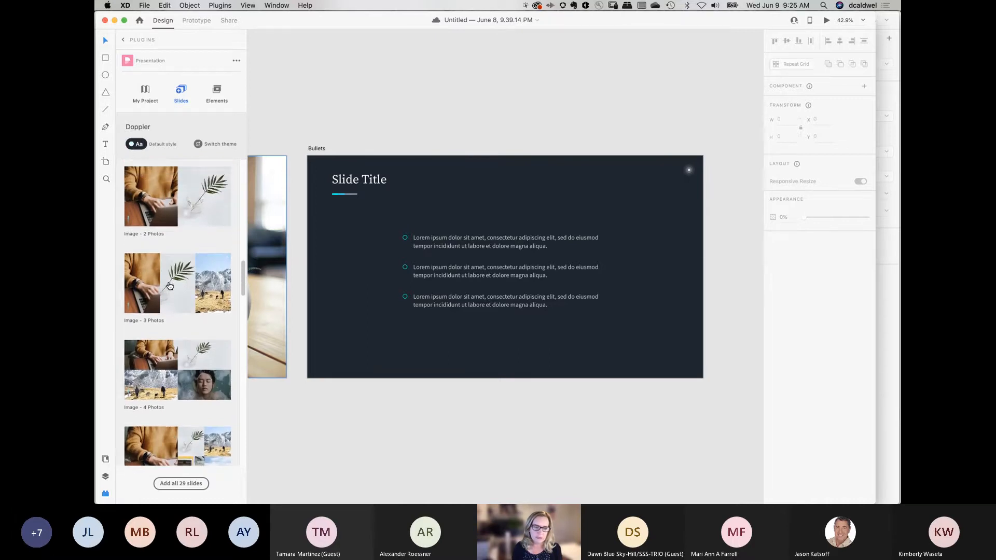
click(168, 284)
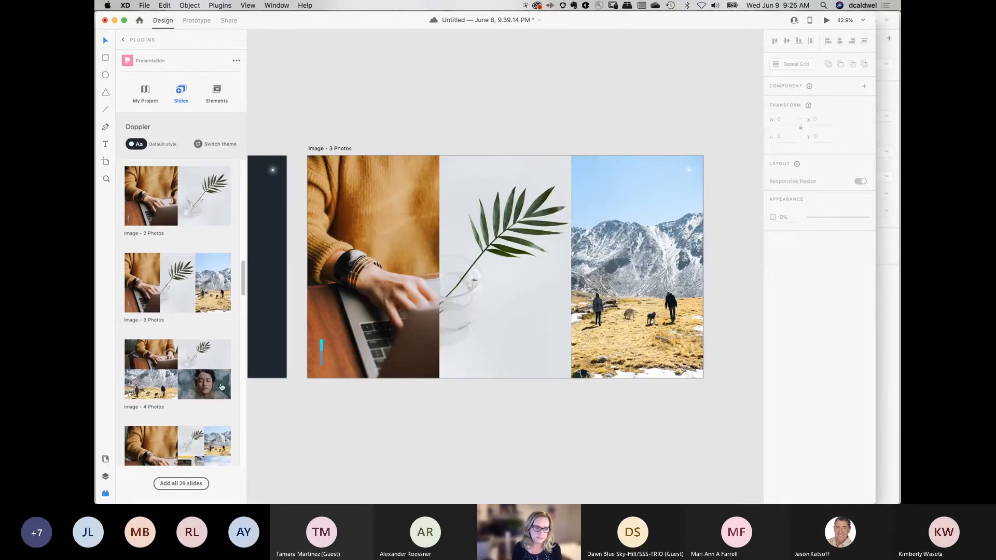
Step: Browse the remaining Doppler layouts and add the Thank You slide at the end of the deck
scroll(229, 392, down, 10)
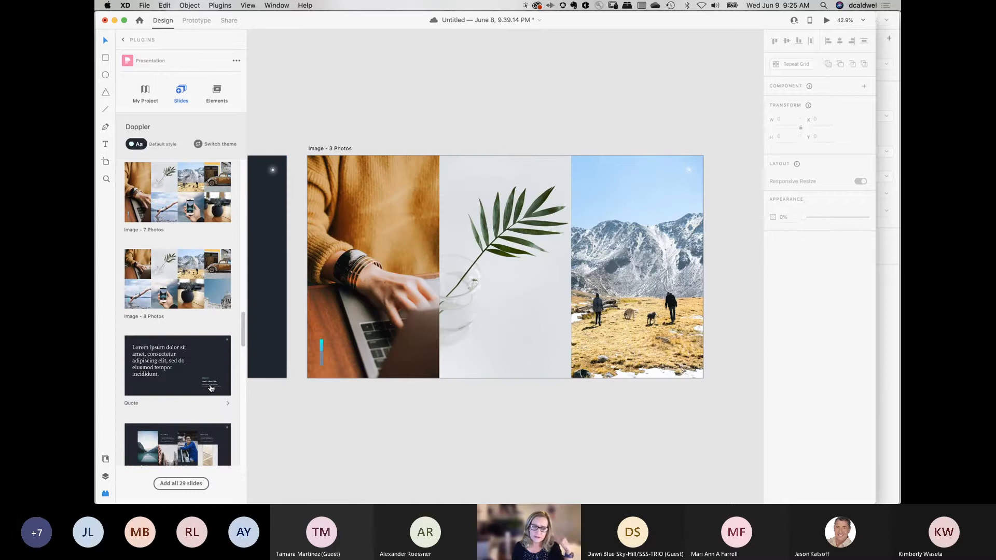
scroll(211, 388, down, 6)
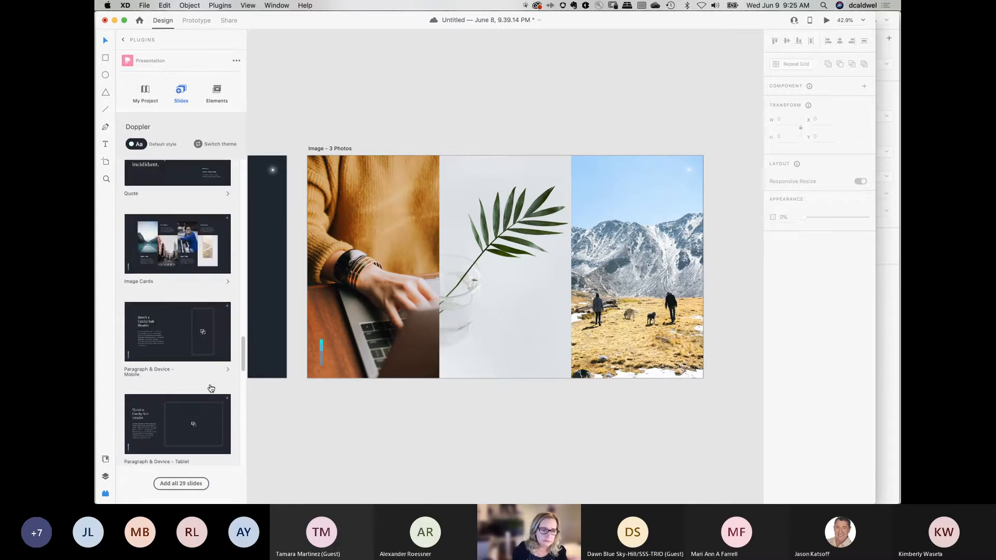
scroll(211, 388, down, 8)
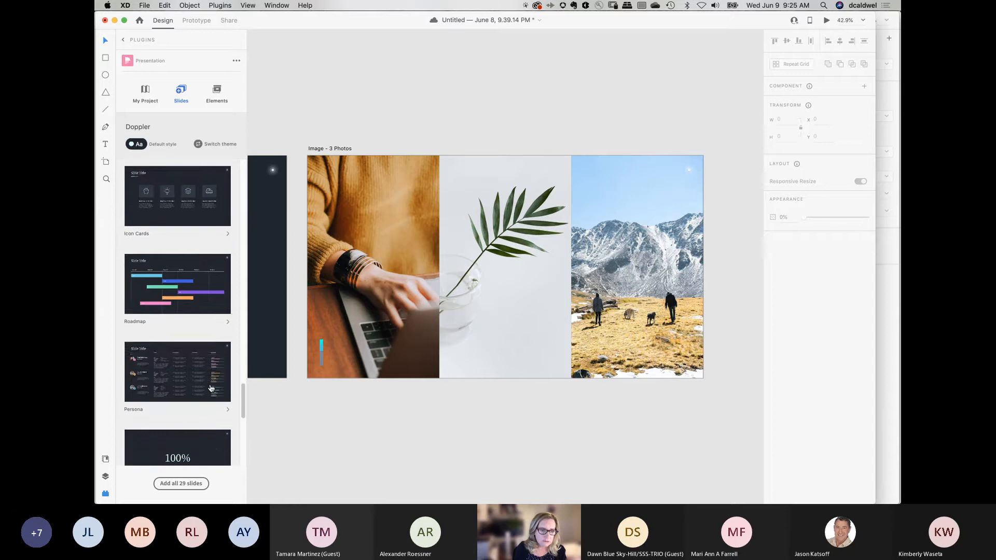
scroll(210, 388, down, 13)
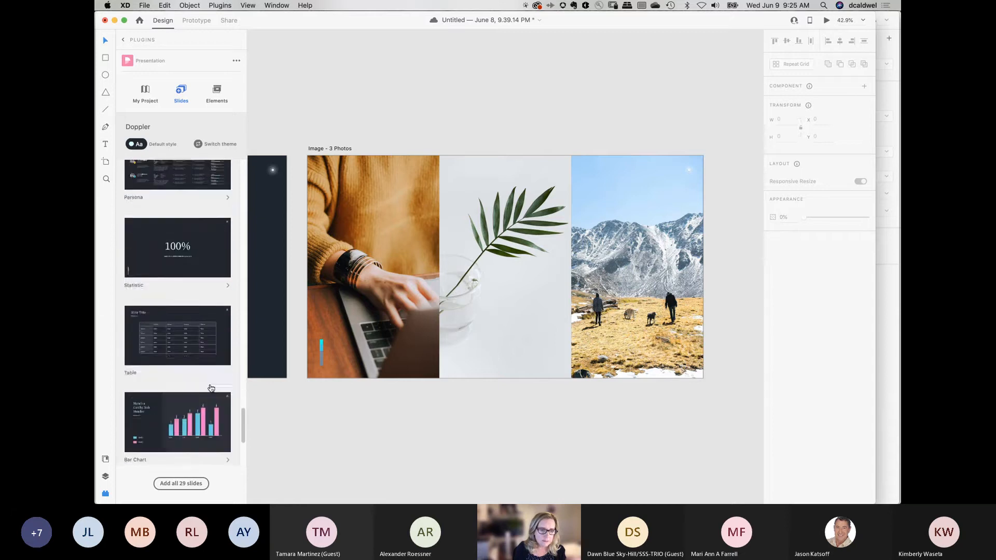
scroll(210, 388, down, 1)
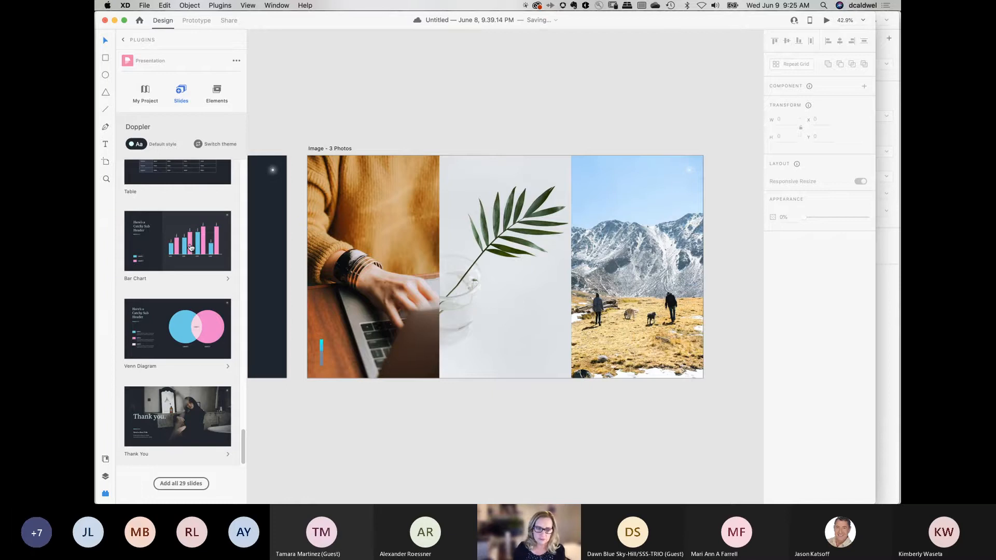
click(181, 416)
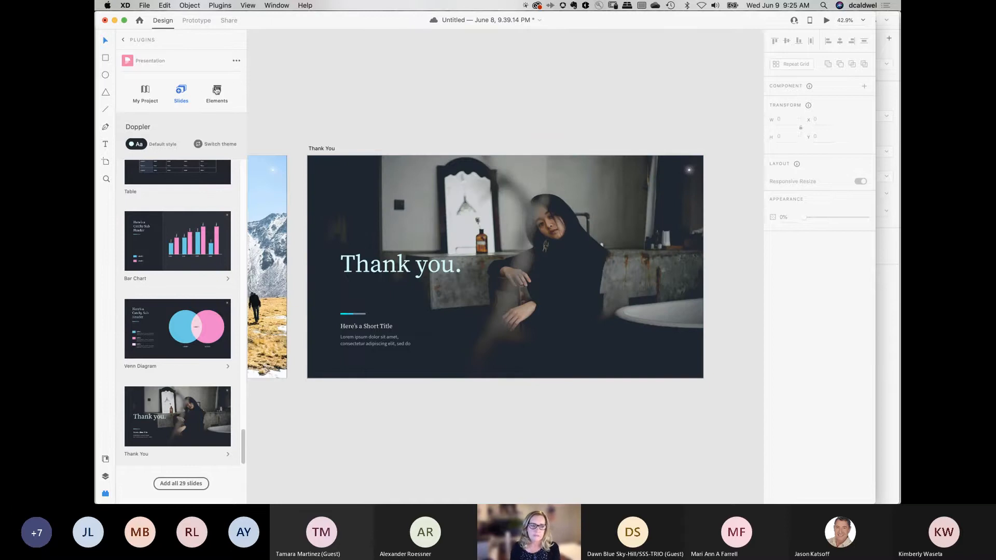
Step: Examine the Doppler theme's elements and its full Line-awesome icon collection, and return to the elements overview
click(217, 90)
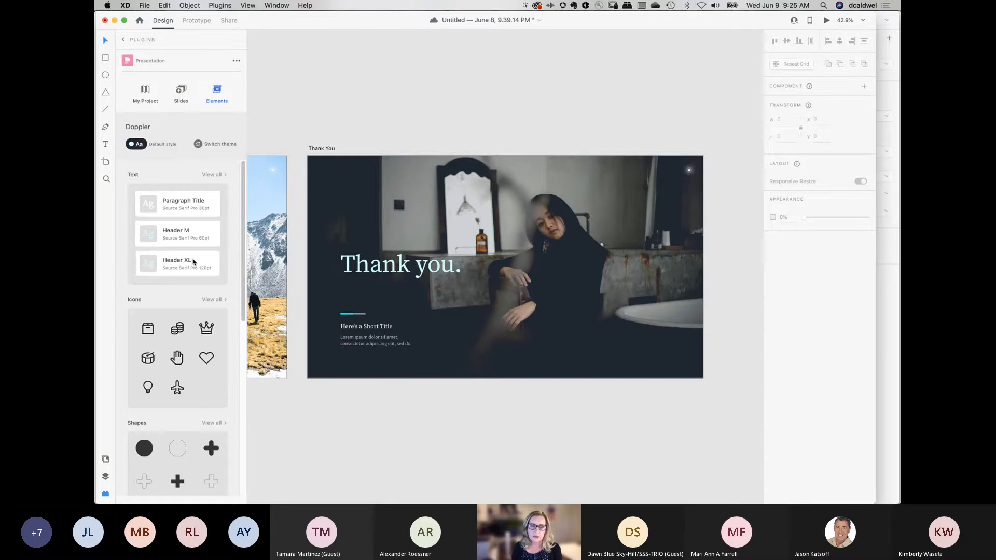
scroll(199, 262, down, 3)
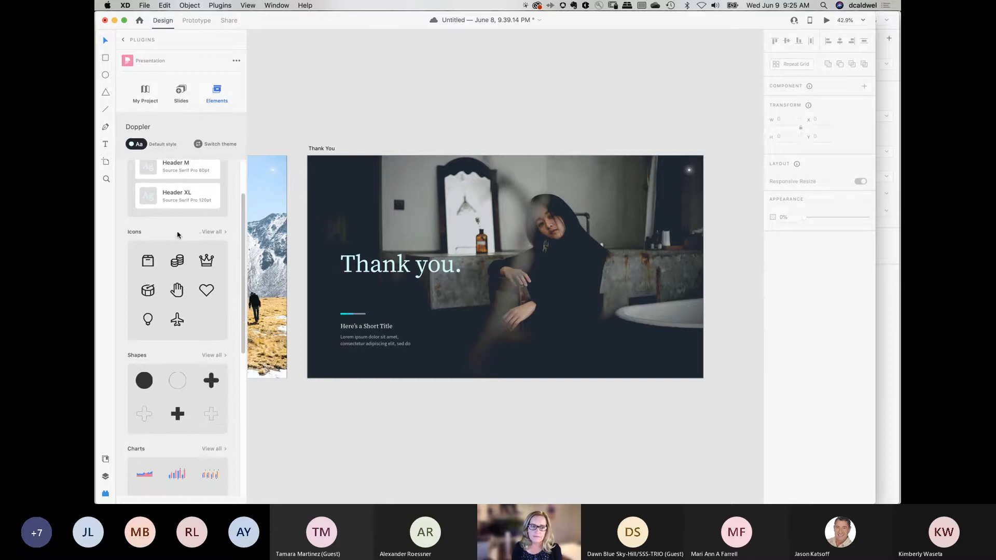
click(213, 233)
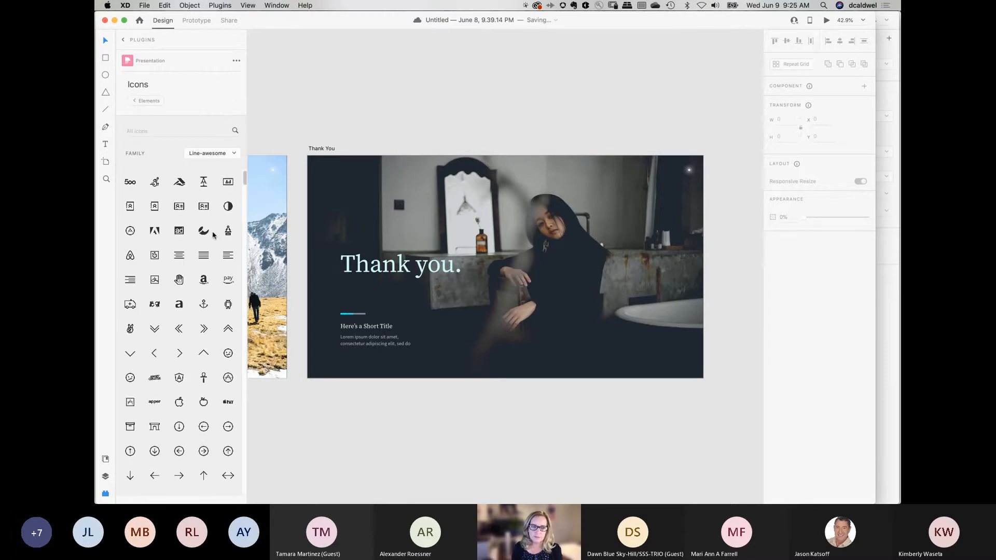
scroll(177, 374, down, 8)
scroll(177, 373, up, 8)
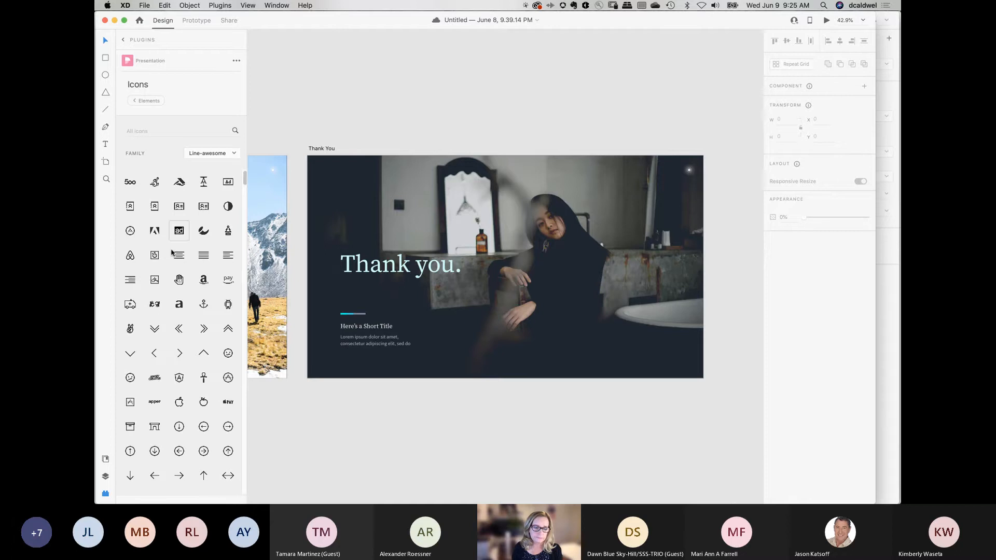
scroll(172, 255, down, 10)
scroll(172, 254, down, 10)
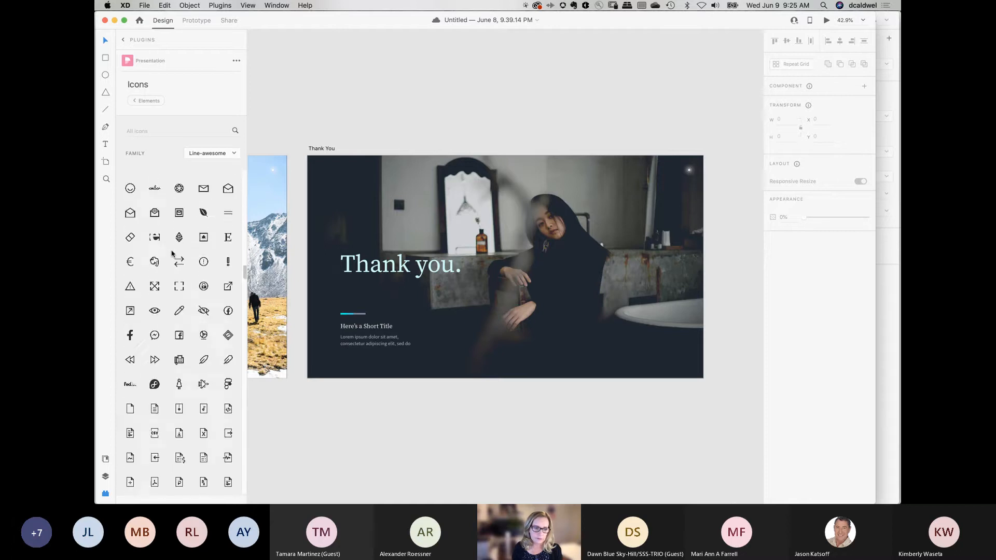
scroll(171, 253, up, 15)
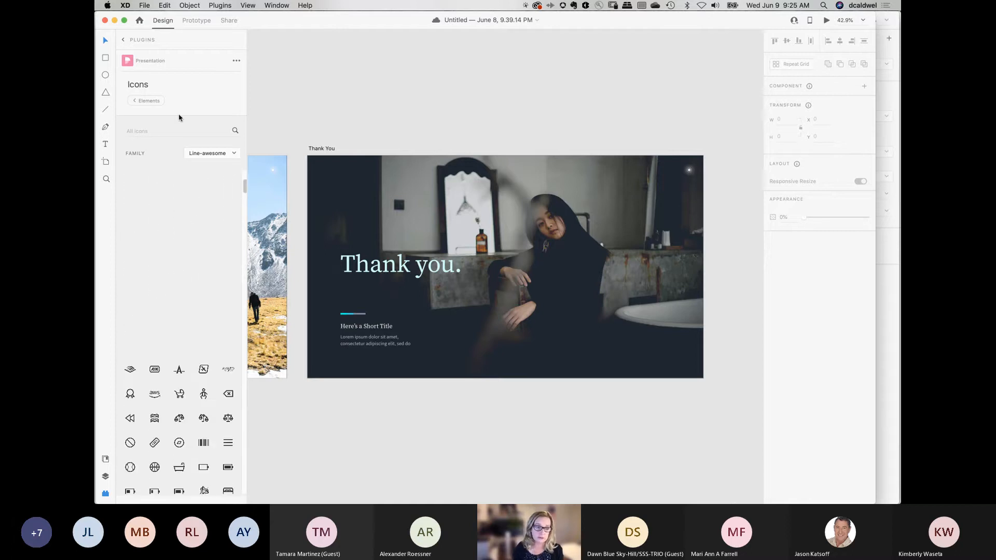
click(146, 101)
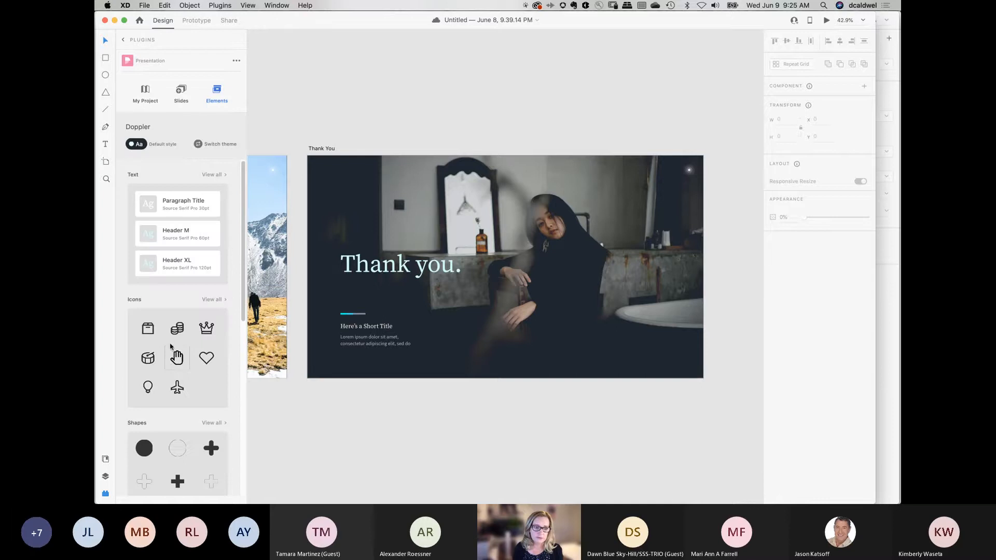
Step: Look over the Doppler theme's shapes, charts, illustrations and pictures, and close the Presentation plugin
scroll(172, 347, down, 5)
scroll(171, 345, down, 5)
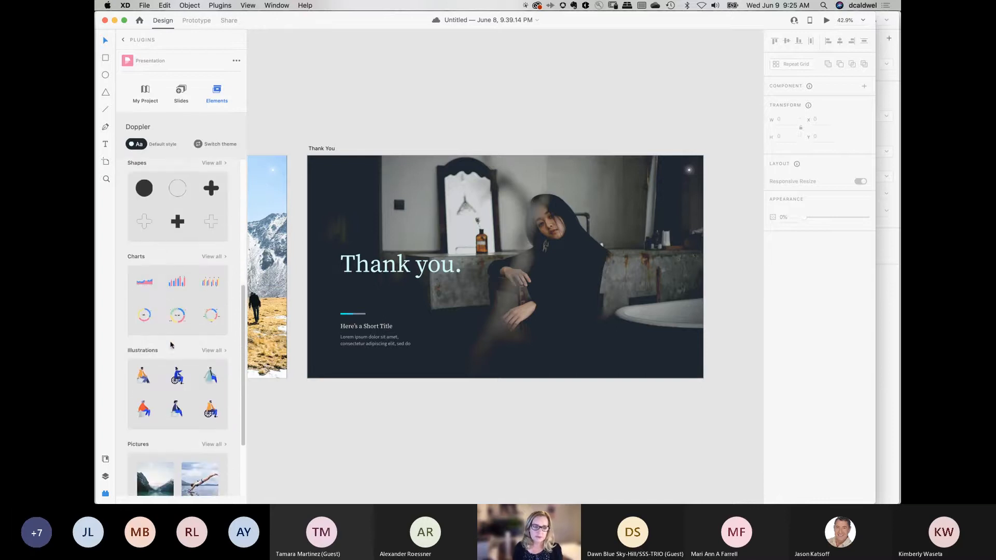
scroll(172, 345, down, 3)
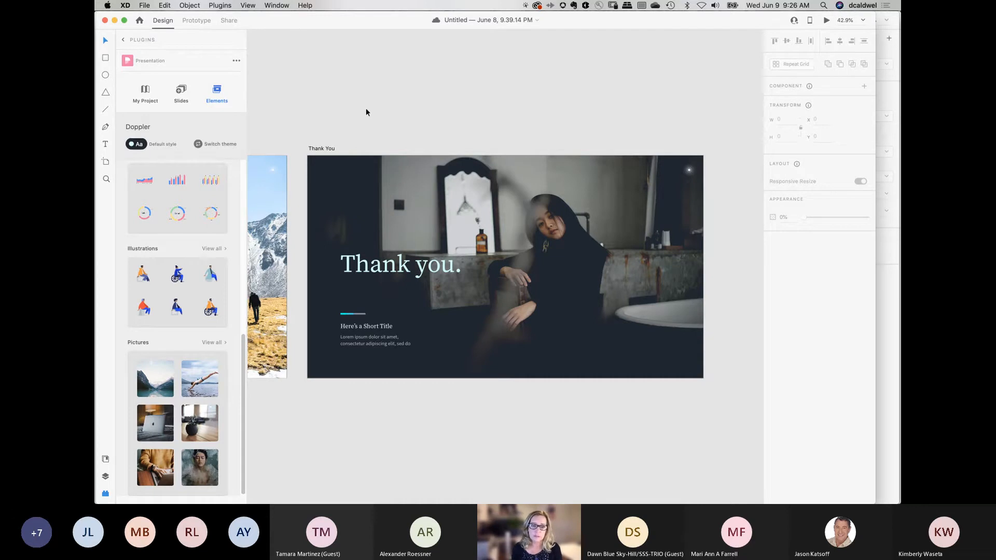
click(123, 41)
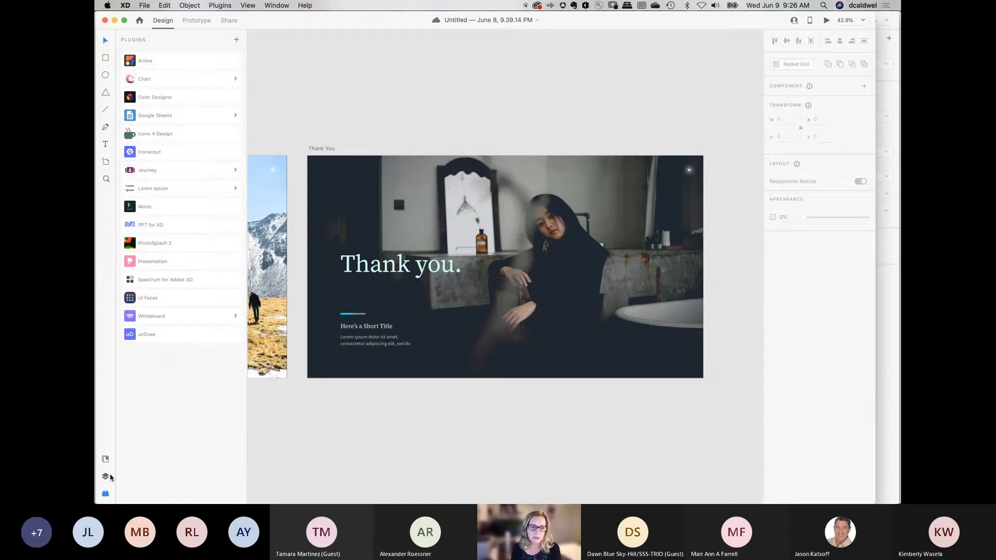
click(106, 493)
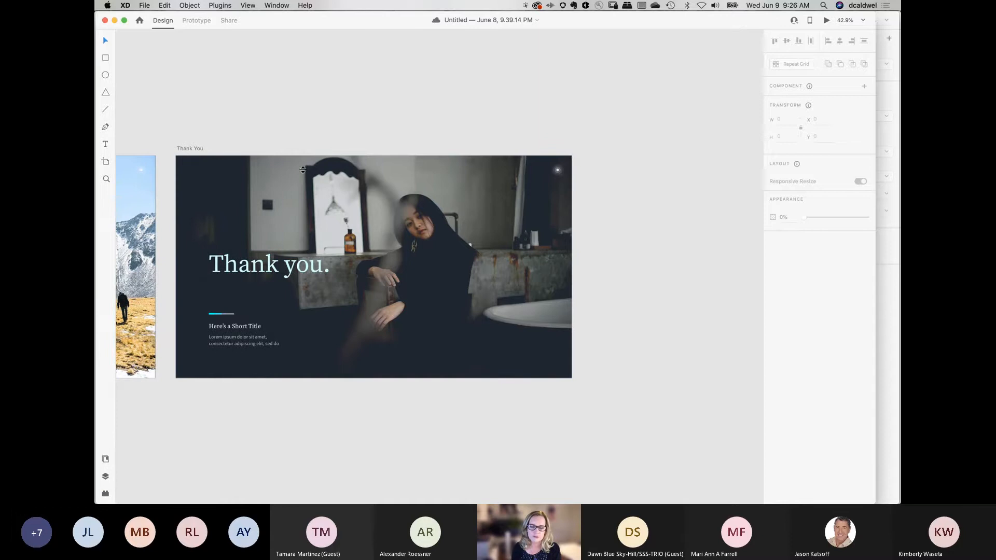
Step: Return to the start of the deck, select the Cover artboard and switch to Prototype mode
drag(418, 392, 809, 363)
drag(219, 345, 752, 349)
drag(373, 320, 829, 328)
drag(353, 308, 649, 321)
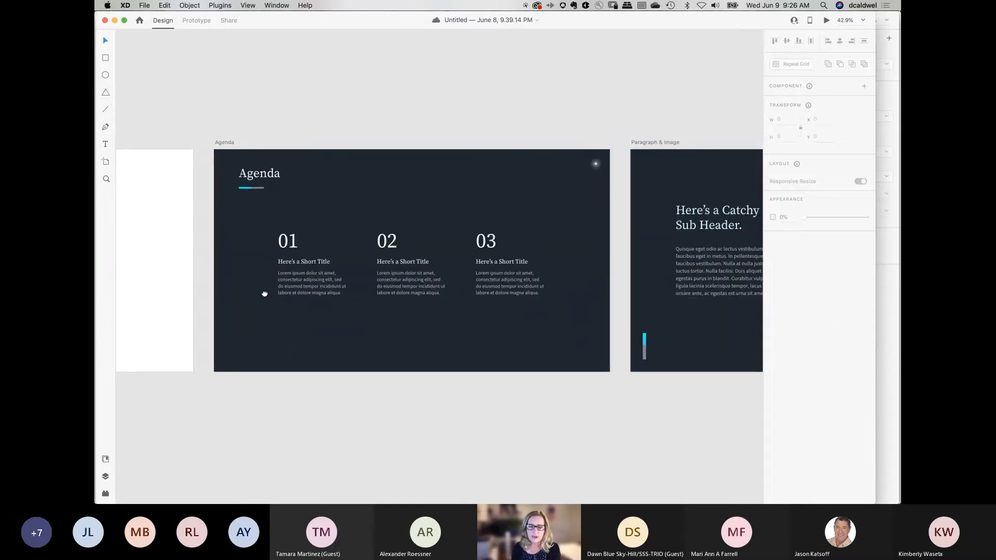
drag(264, 293, 657, 322)
drag(358, 282, 648, 257)
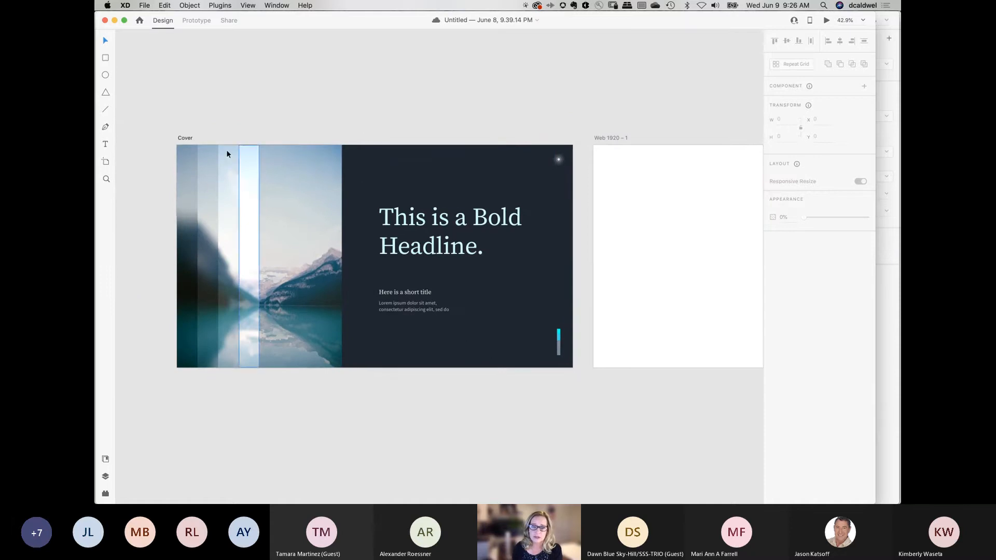
click(189, 139)
click(197, 21)
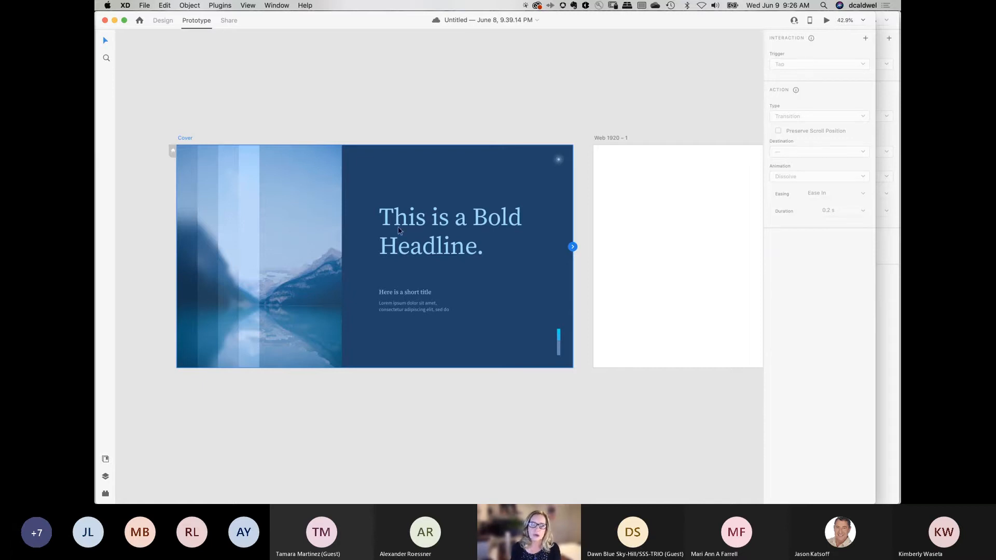
Step: Preview the new deck from the Cover slide through to the Thank You slide and close the preview
click(827, 21)
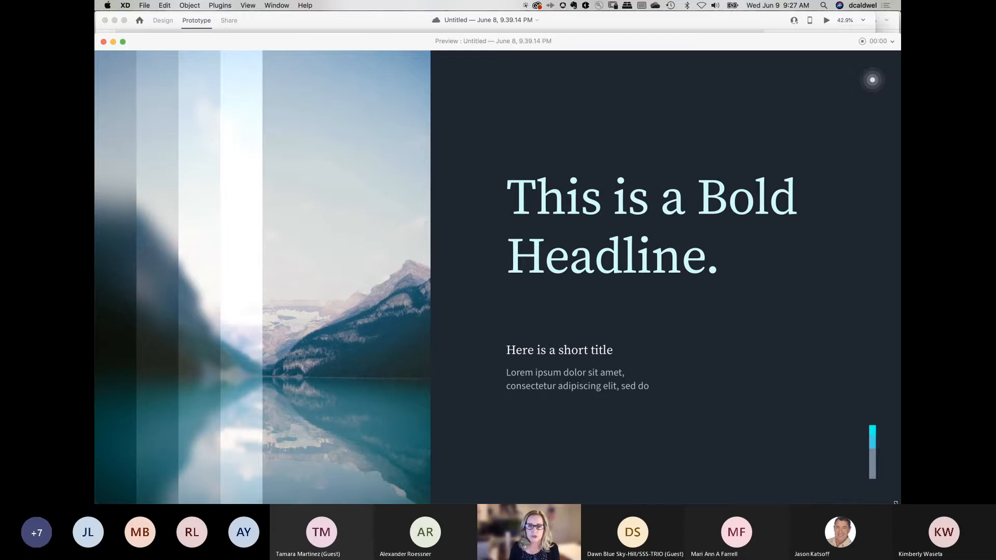
drag(895, 502, 896, 504)
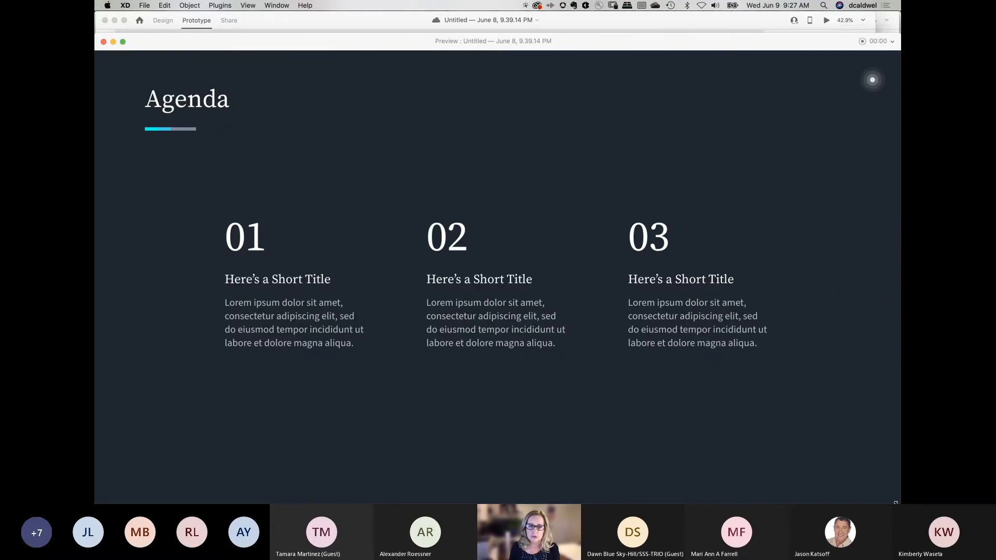
key(Right)
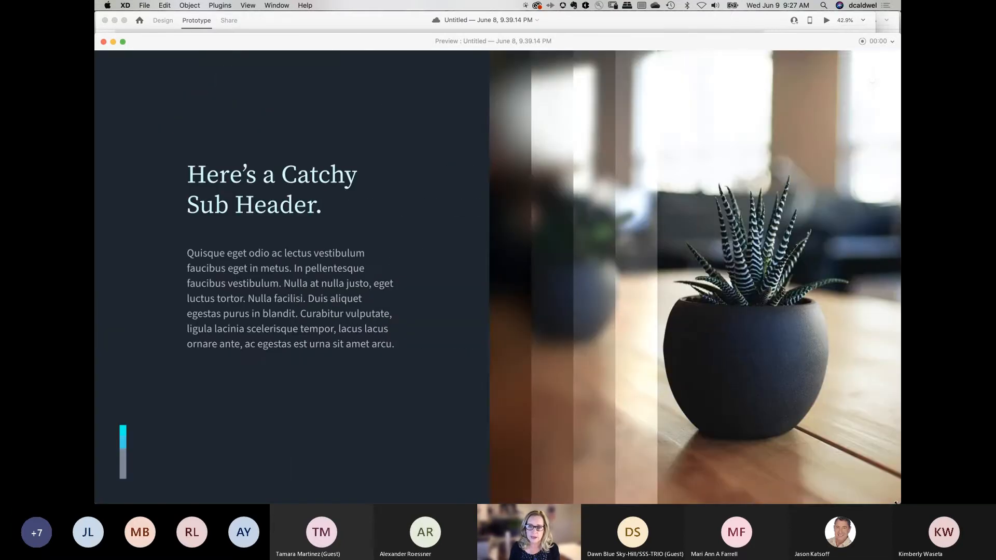
key(Right)
key(Right)
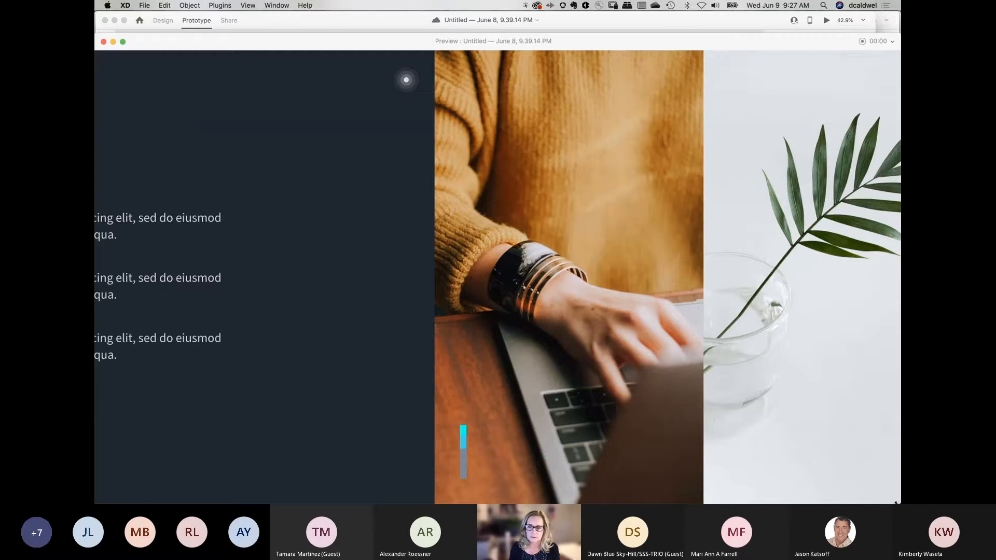
key(Right)
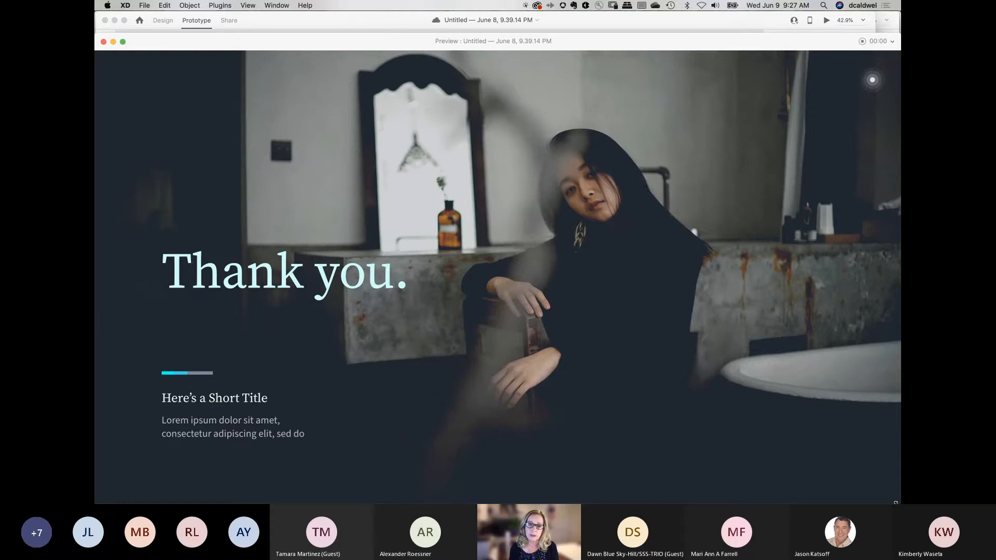
click(103, 42)
Step: Switch to the Presentation Sample CCE dlc document and close it
click(276, 6)
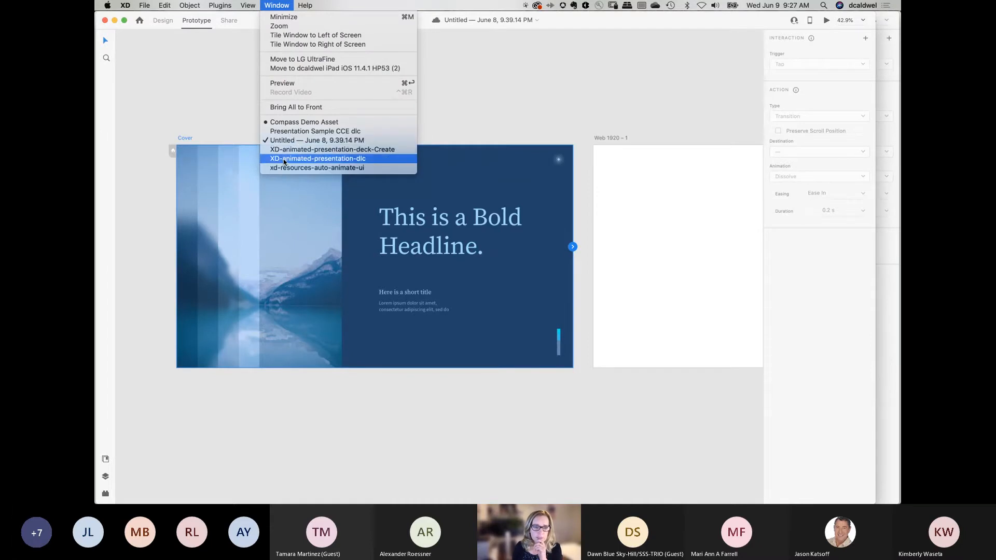
click(289, 131)
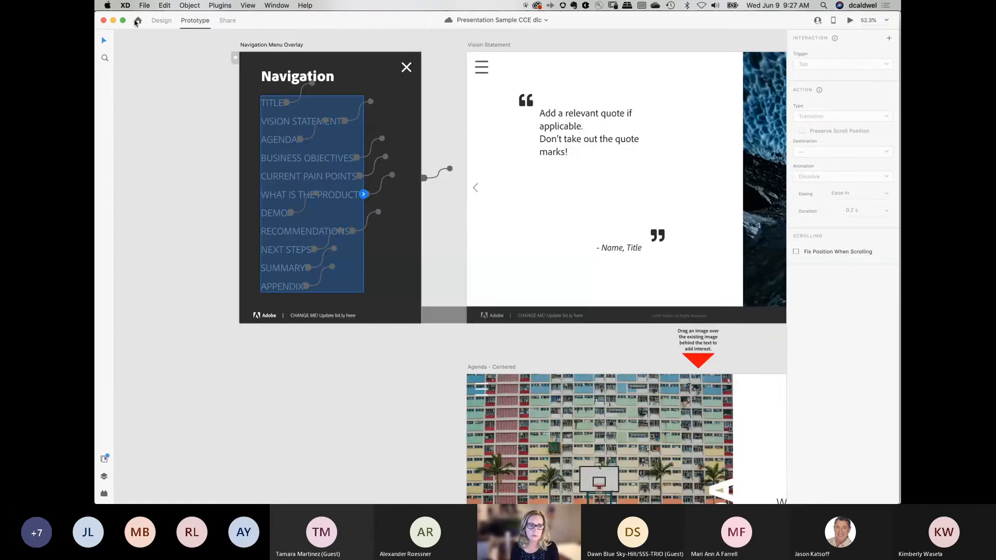
click(103, 21)
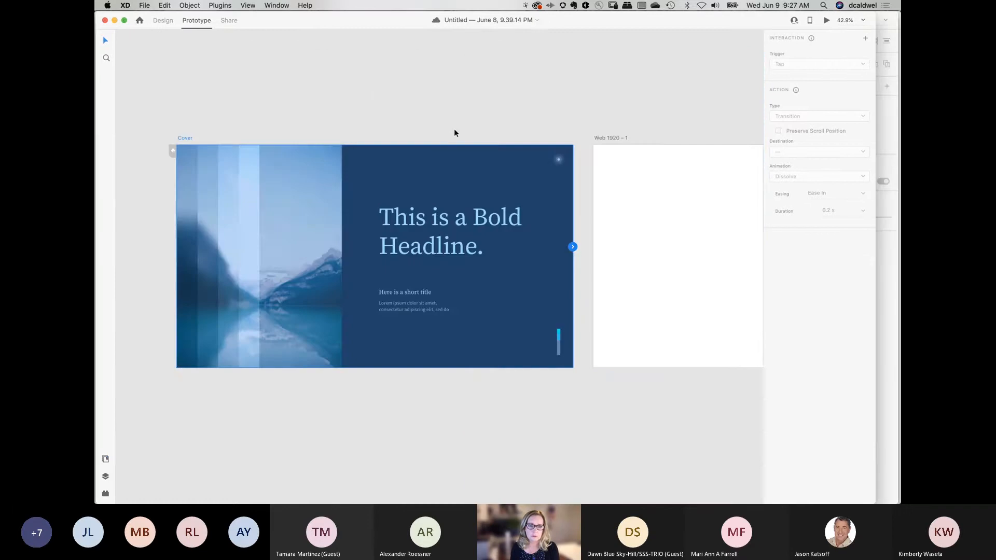
Step: Check the documents shared with you and the cloud documents, and open the Presention Plugin — June 8, 3.47.39 PM deck
click(139, 21)
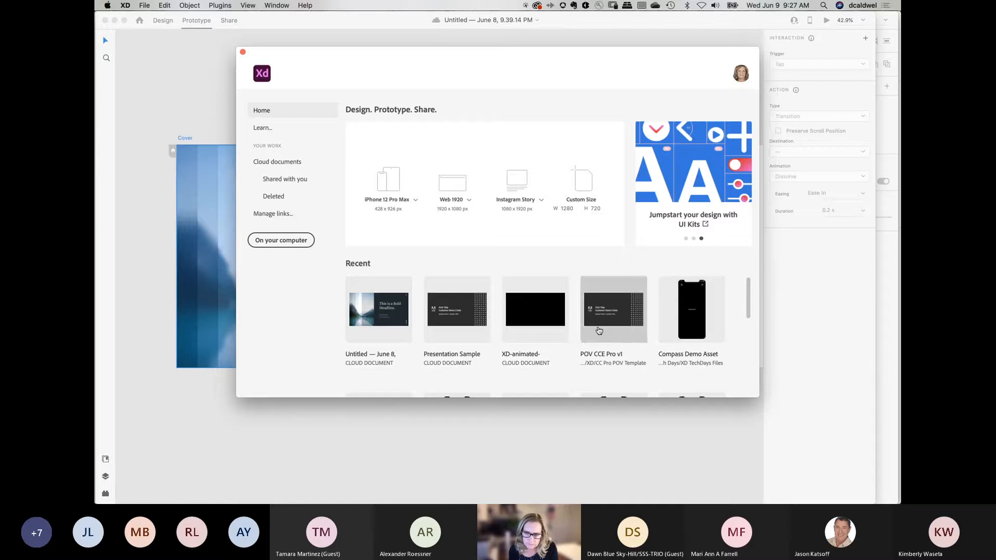
scroll(601, 330, down, 1)
click(283, 177)
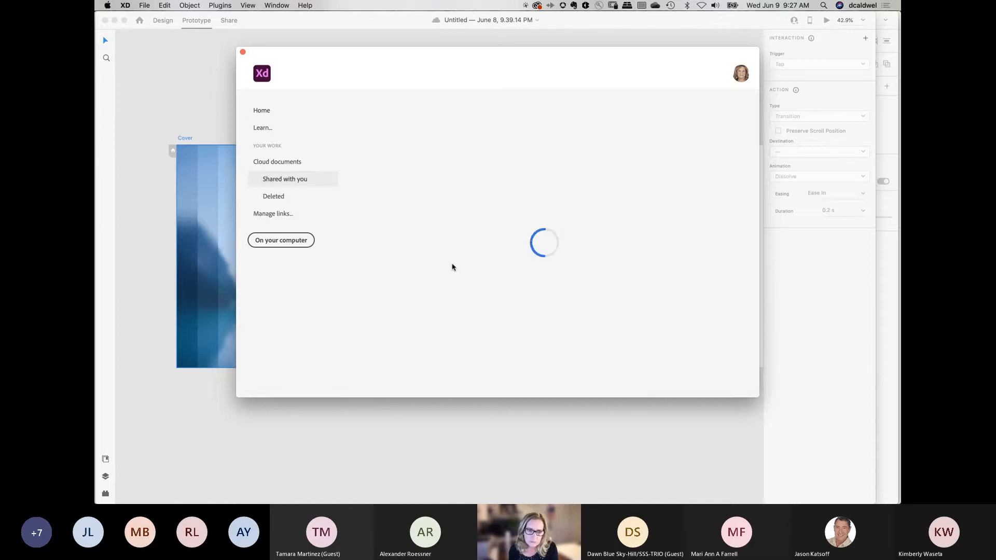
click(275, 163)
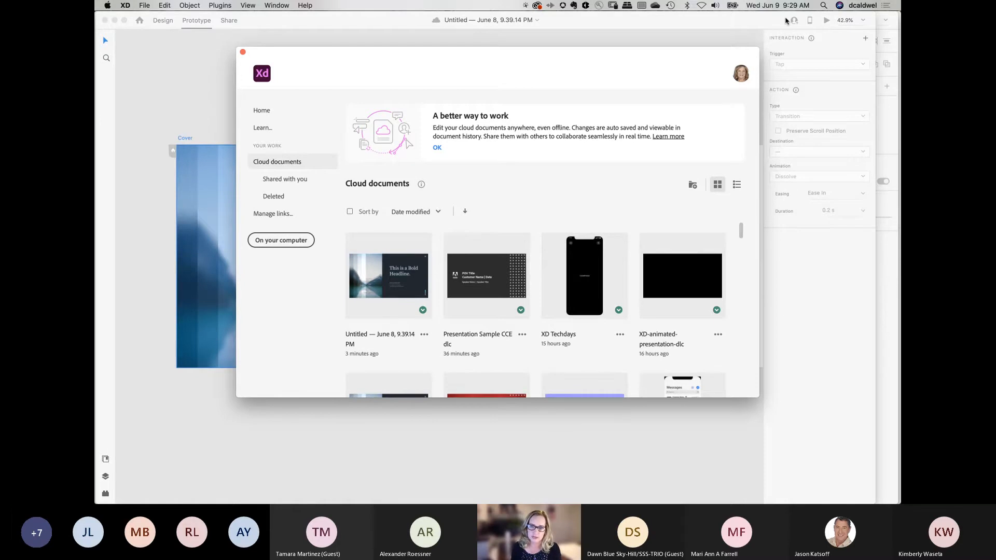
scroll(515, 322, down, 1)
scroll(515, 322, down, 3)
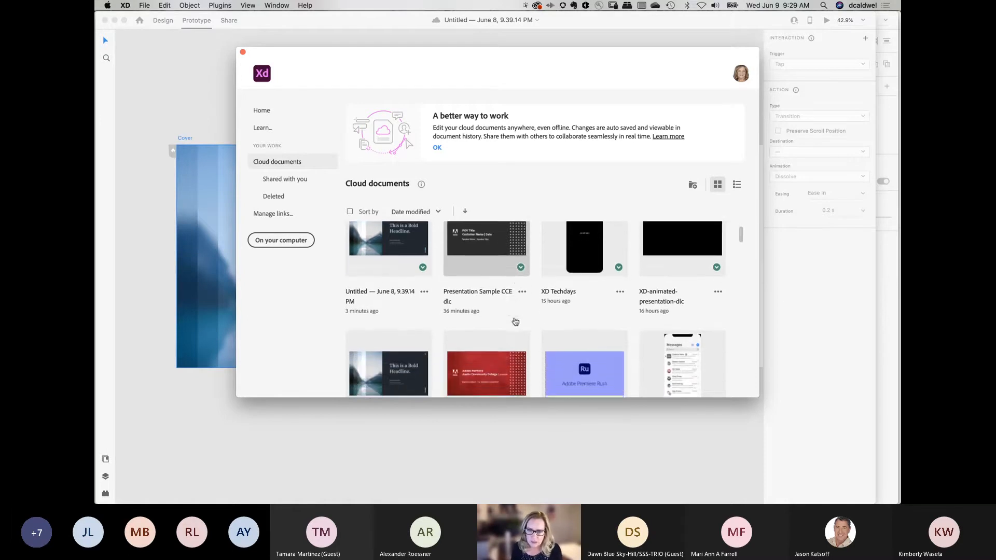
scroll(515, 321, down, 1)
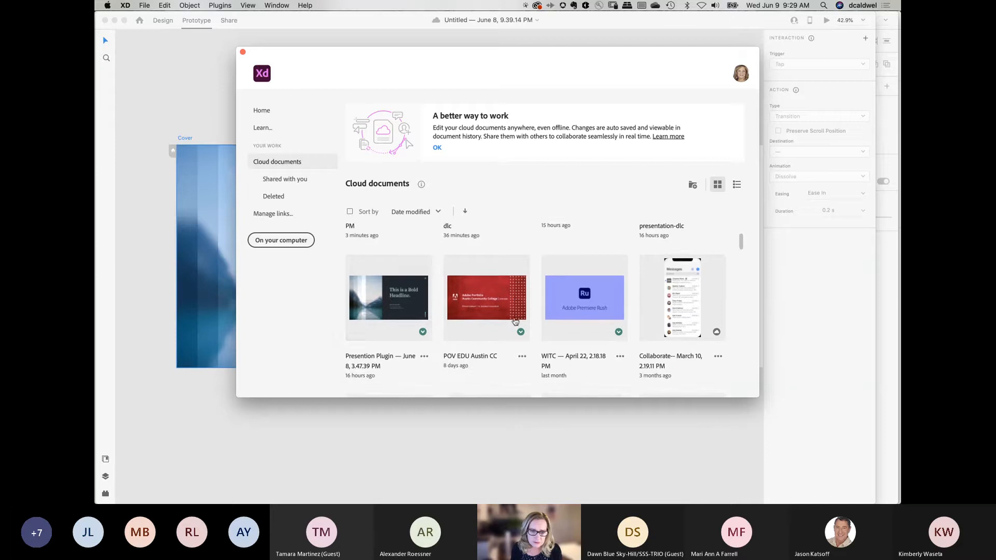
click(404, 304)
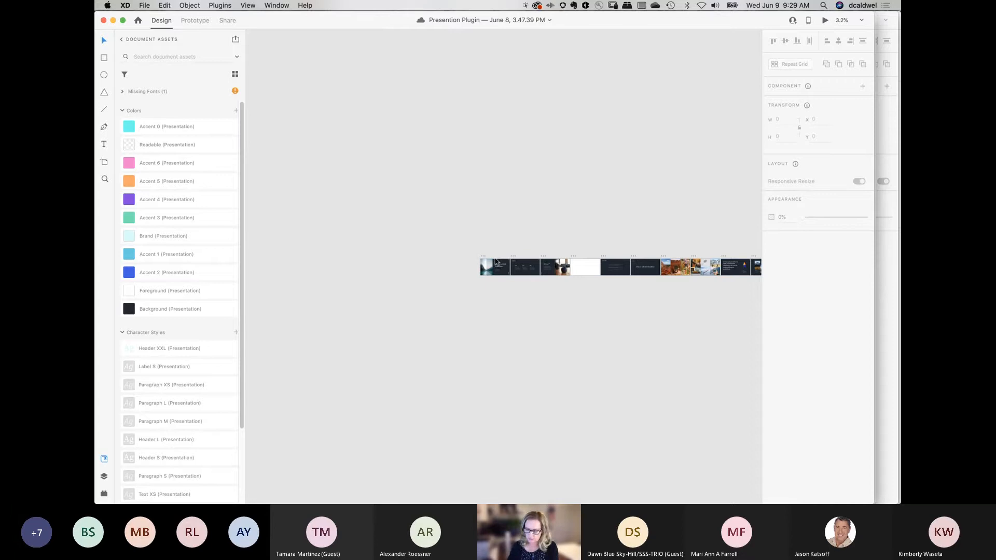
Step: Preview the Presention Plugin deck from its Cover artboard, stepping through every slide to the Thank You slide, and close the preview
key(super+minus)
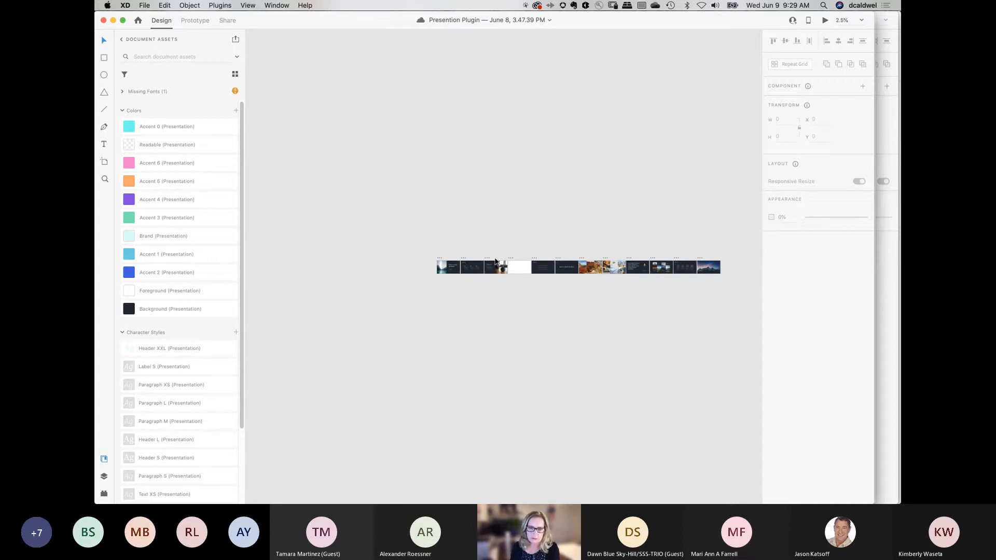
click(439, 259)
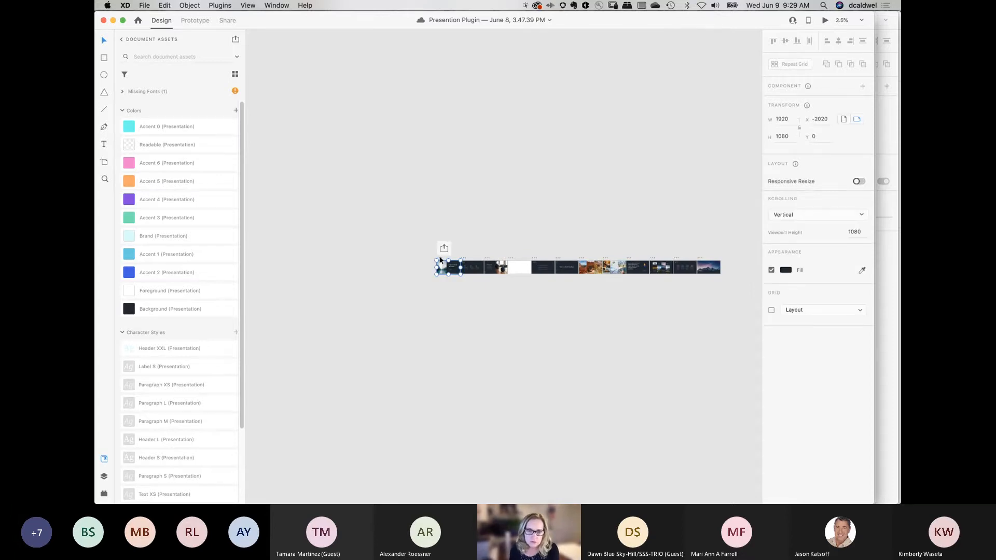
click(825, 20)
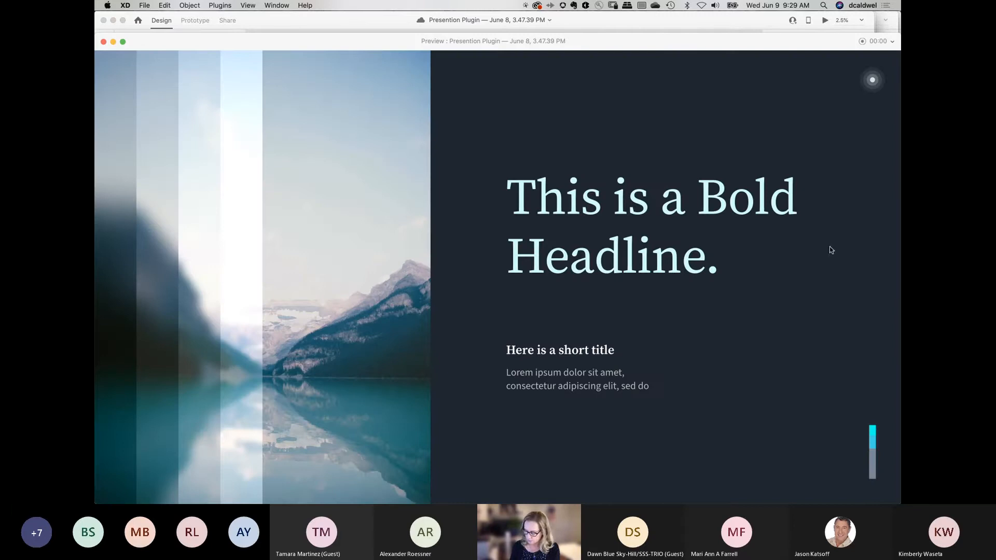
key(Right)
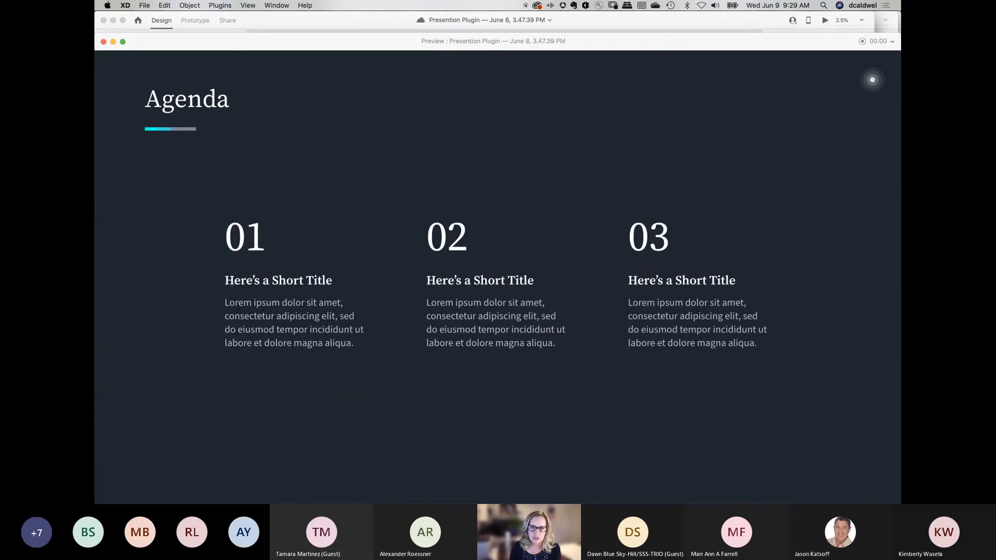
key(Right)
key(Right)
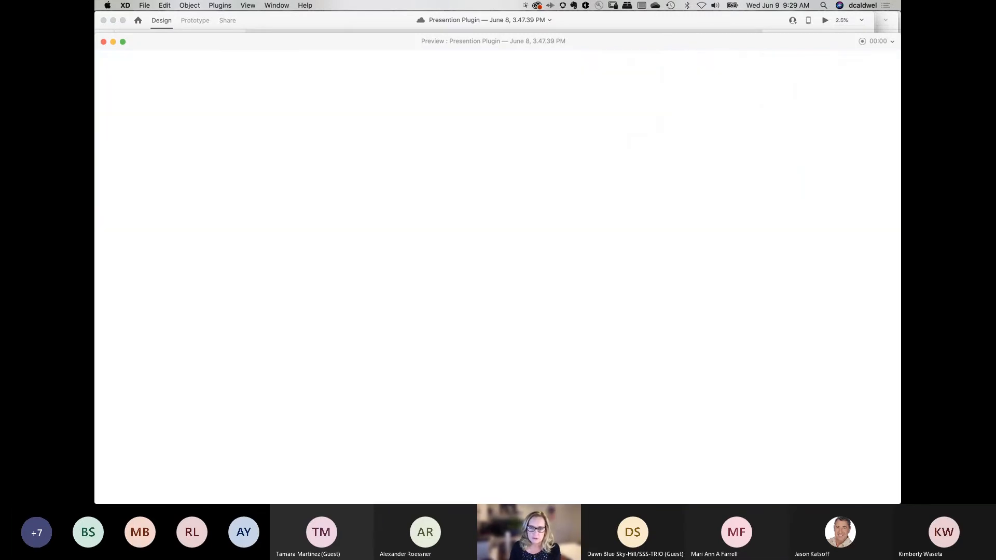
key(Right)
key(Right)
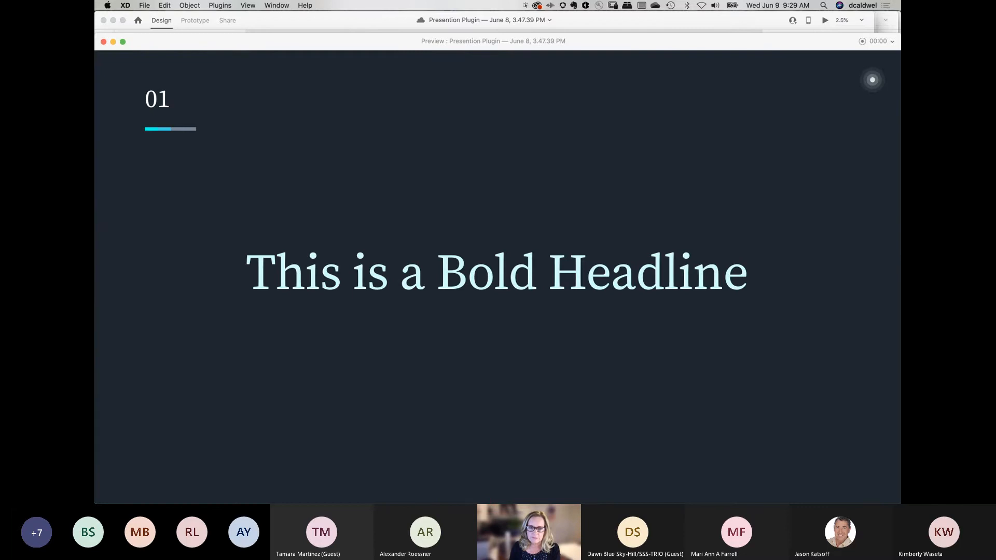
key(Right)
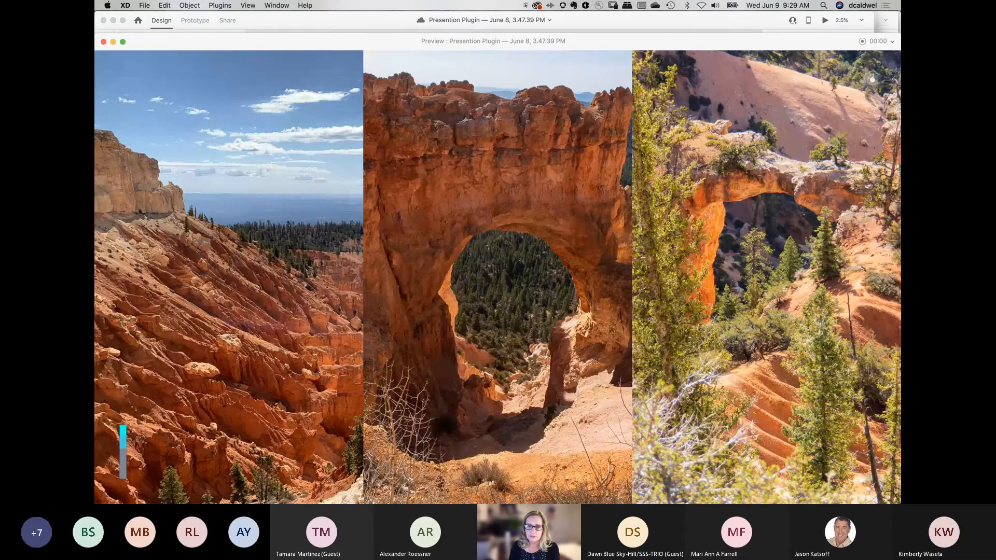
key(Right)
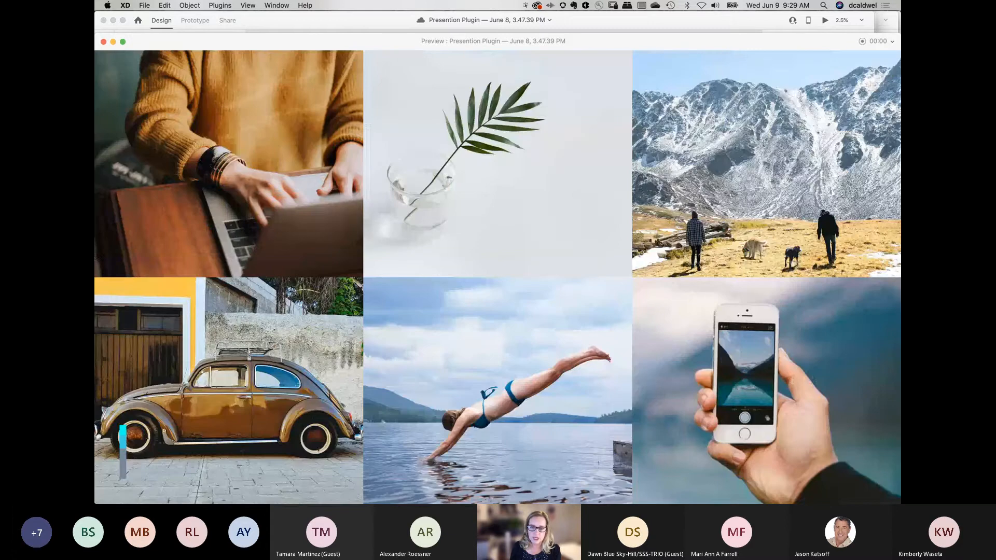
key(Right)
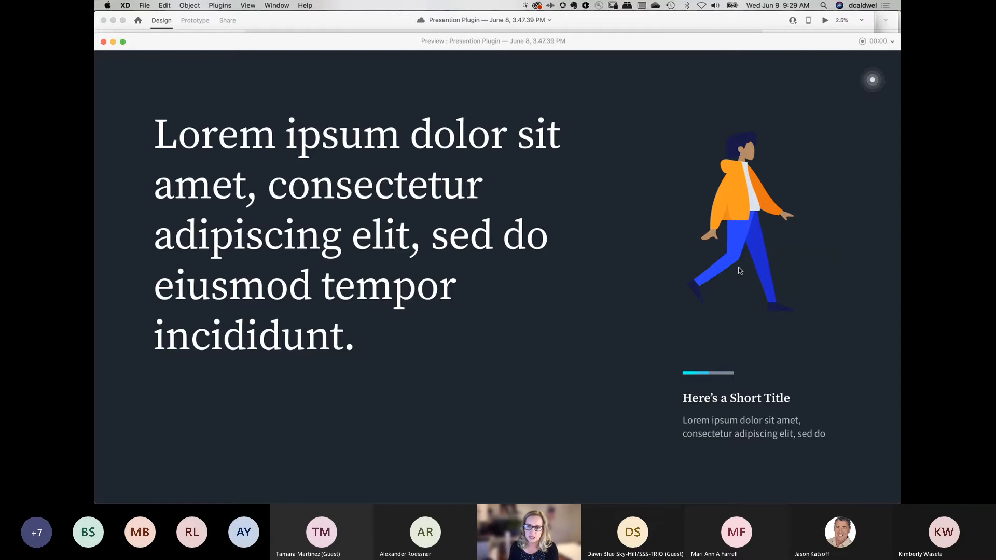
click(738, 268)
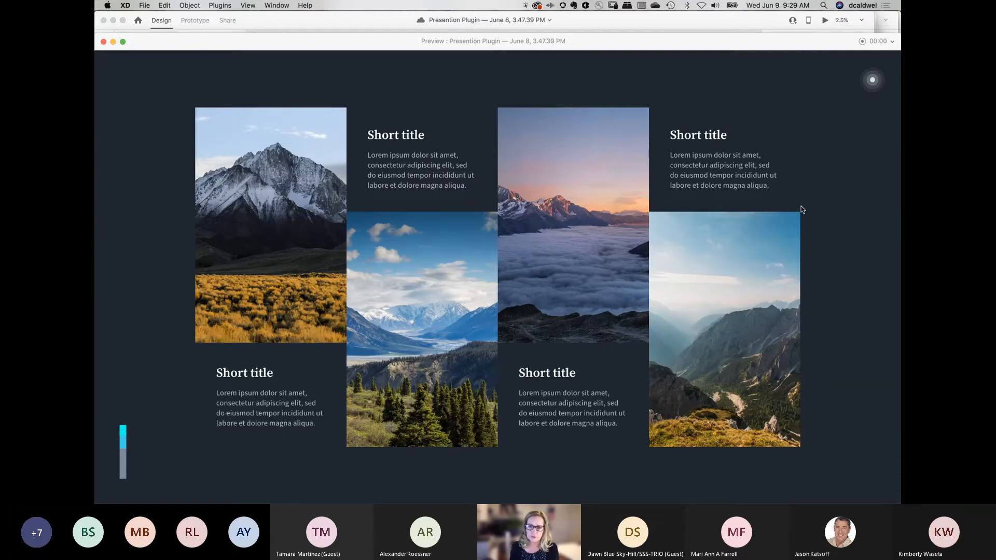
click(824, 194)
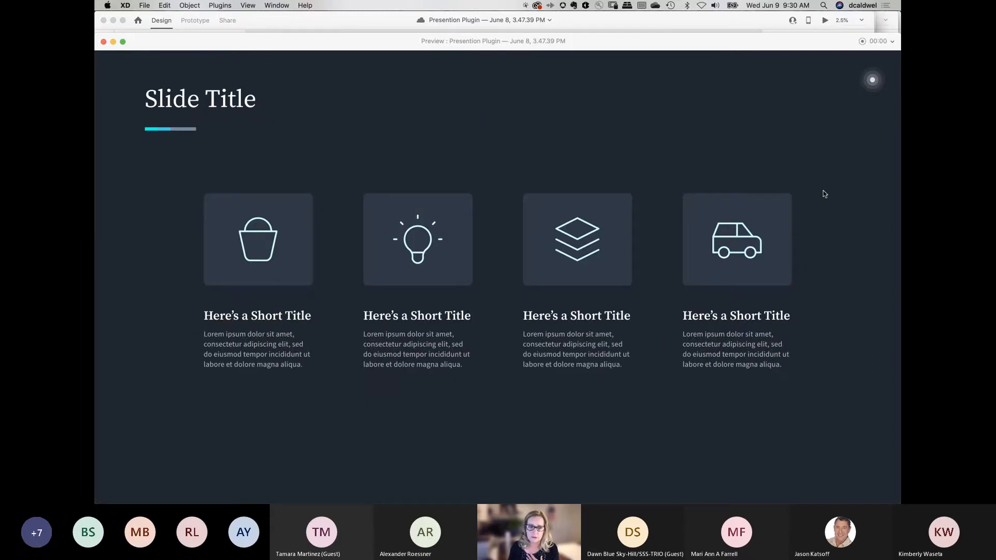
click(824, 194)
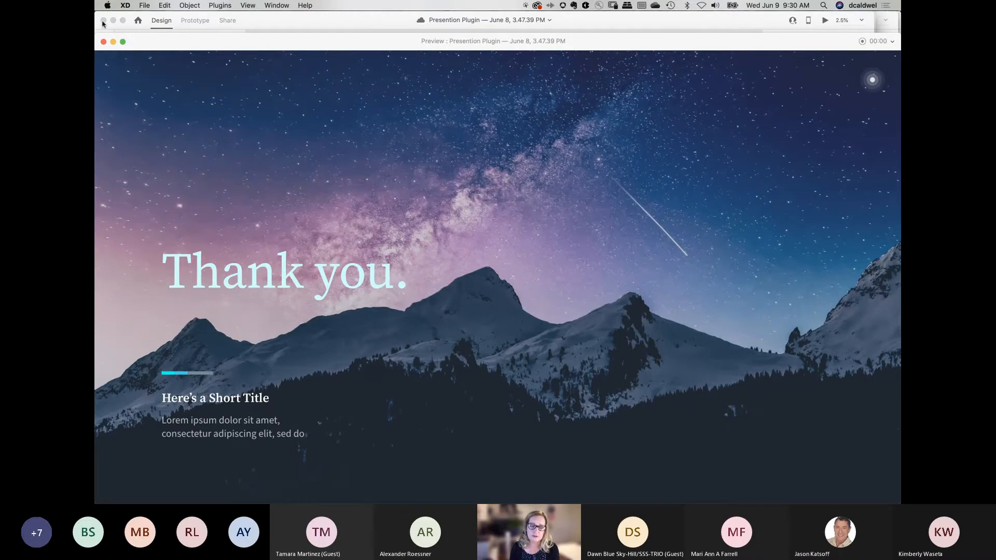
click(103, 42)
Step: Replace the headline on the Cover slide with "This is my title slide"
key(super+3)
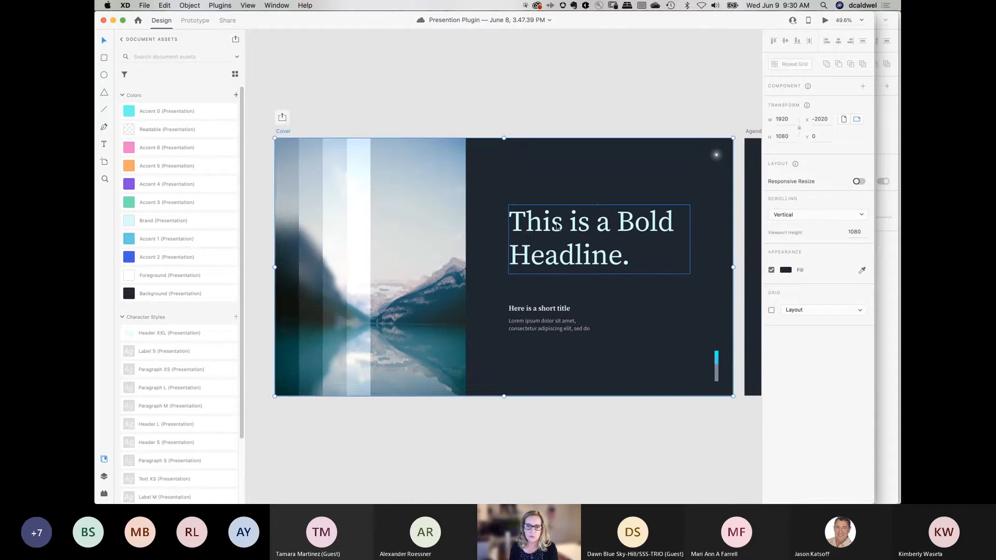
double_click(533, 229)
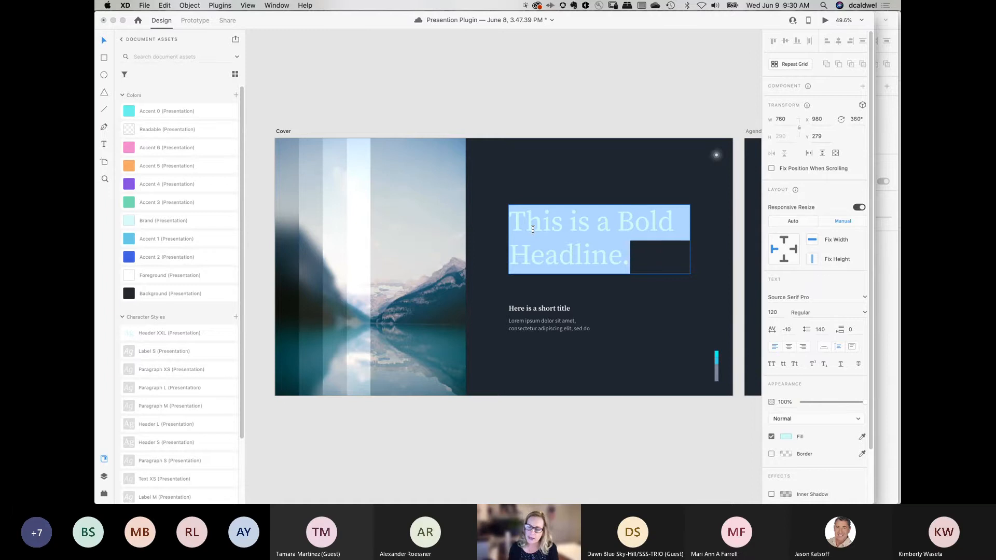
text(This is my)
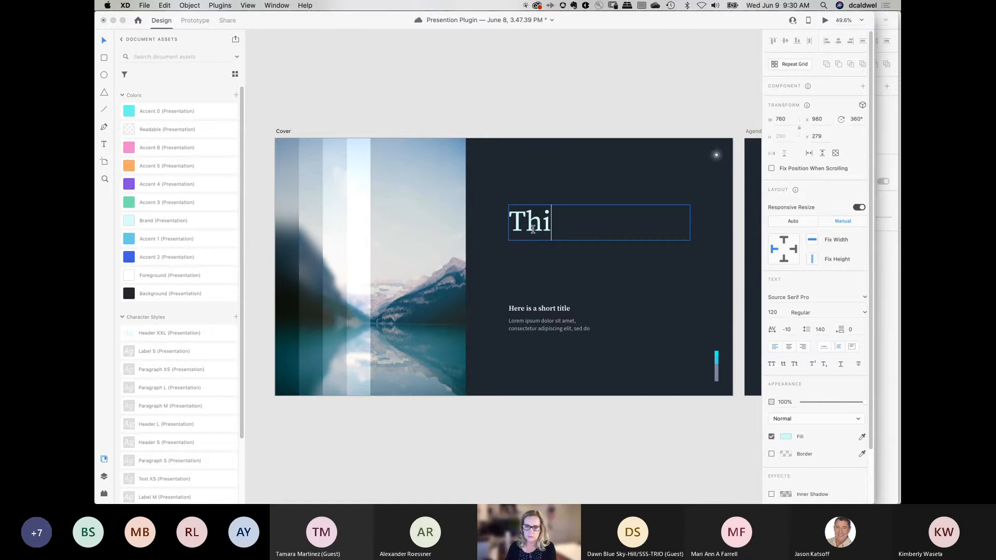
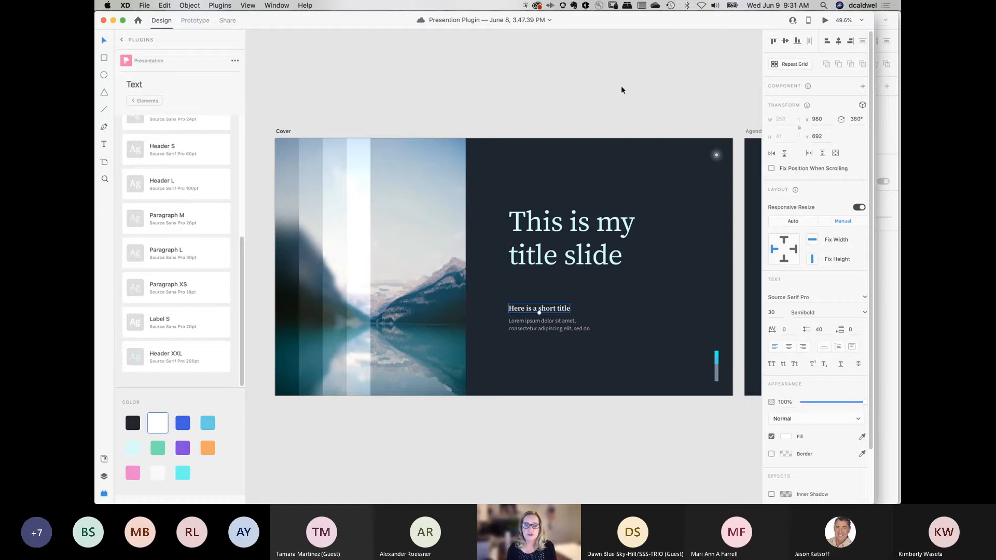
Step: Switch to the Compass Demo Asset document and focus on the Android Onboarding artboard in the Android section
click(276, 5)
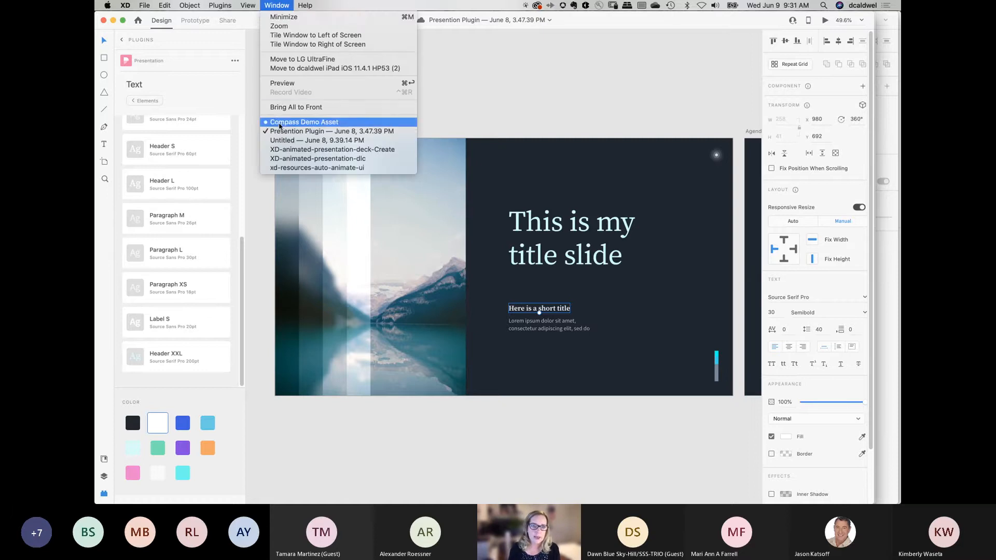
click(363, 121)
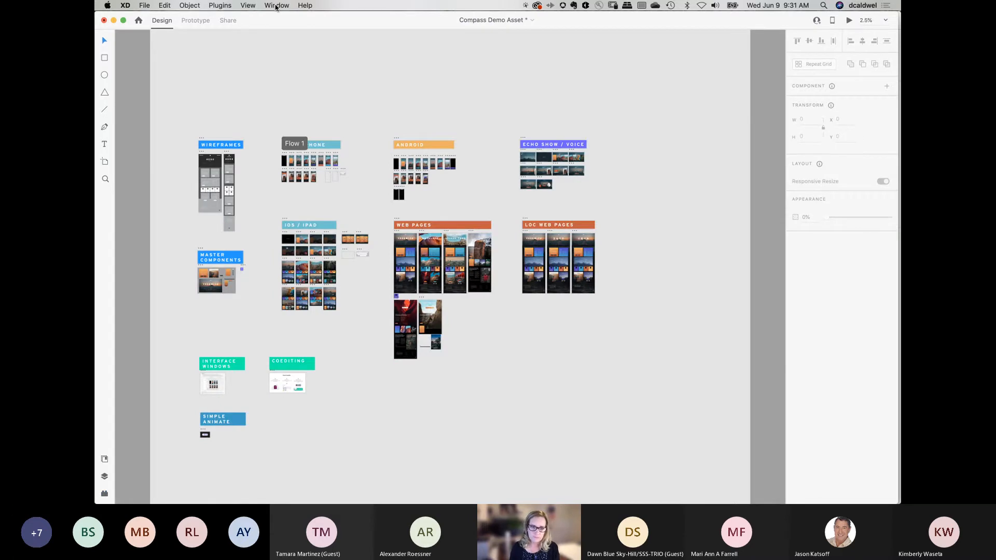
drag(375, 118, 471, 209)
key(super+3)
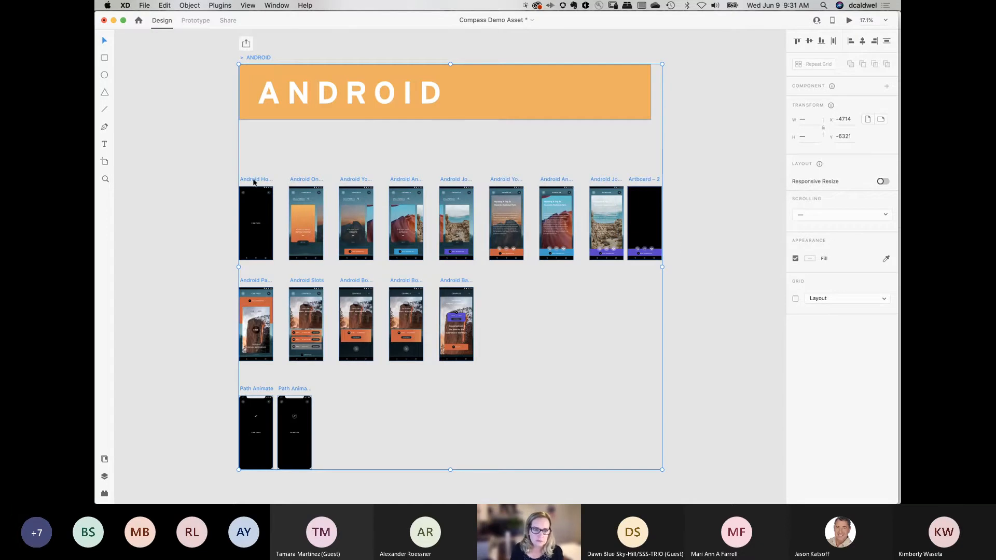
click(188, 205)
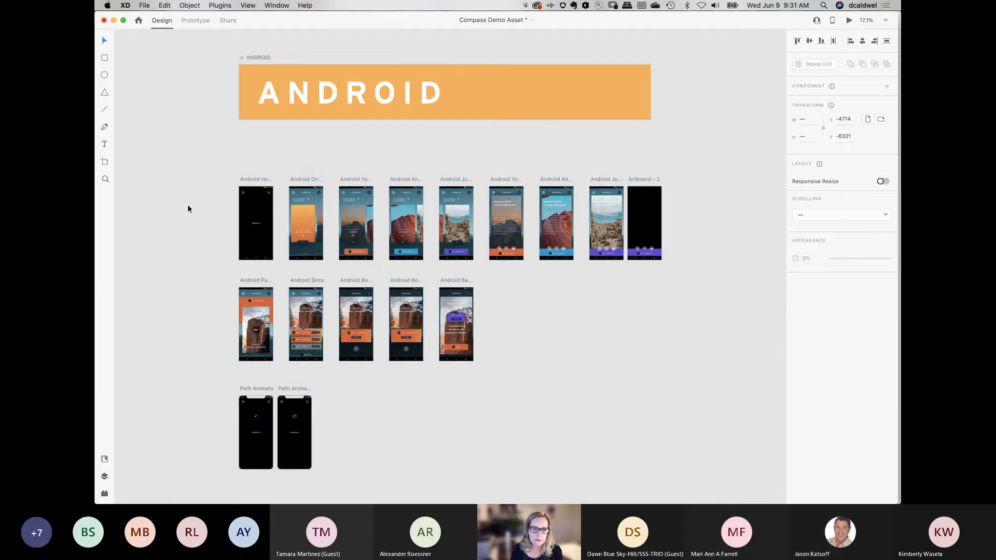
click(315, 181)
key(super+3)
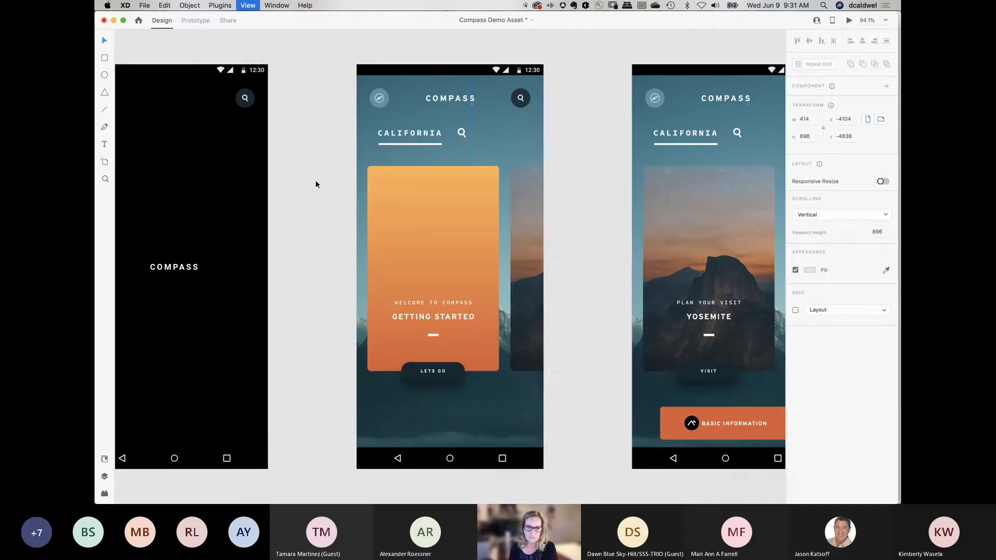
Step: Preview the Android Onboarding artboard, reposition the preview window over the canvas, and close the preview
click(849, 21)
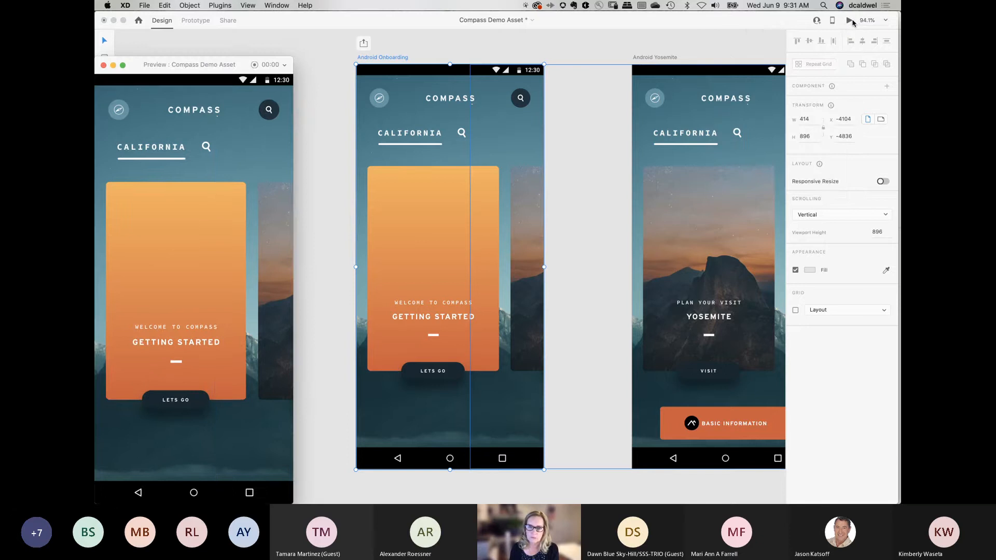
click(851, 23)
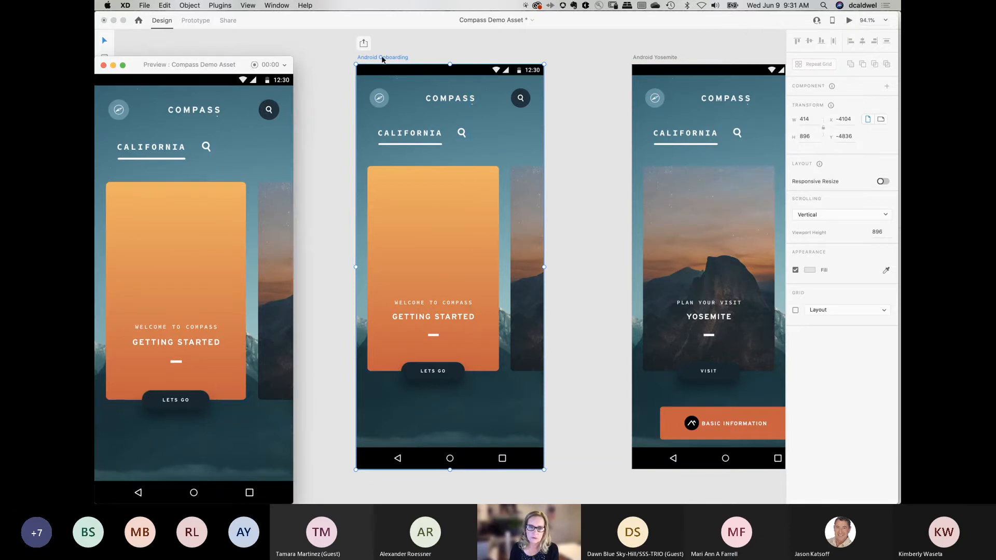
click(398, 61)
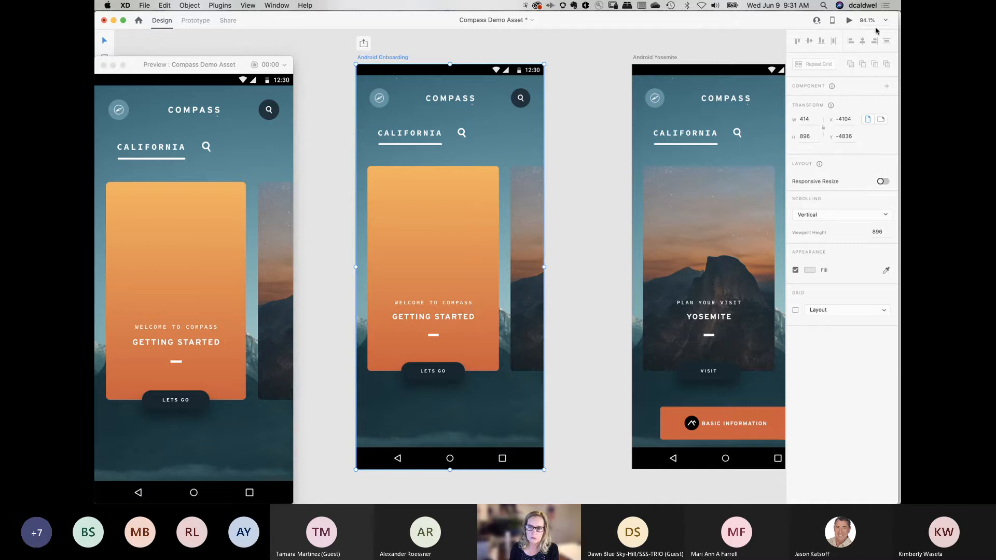
click(848, 21)
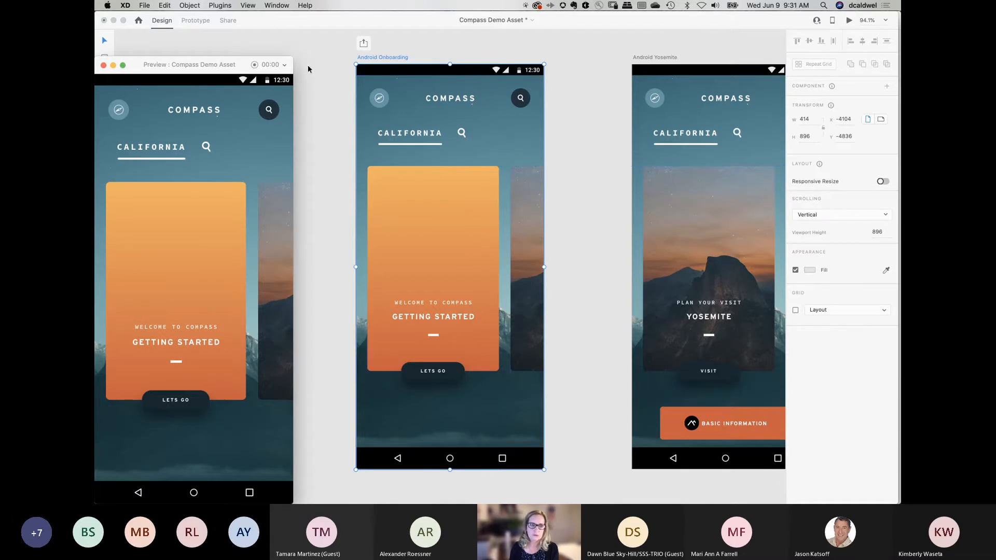
drag(241, 68, 567, 28)
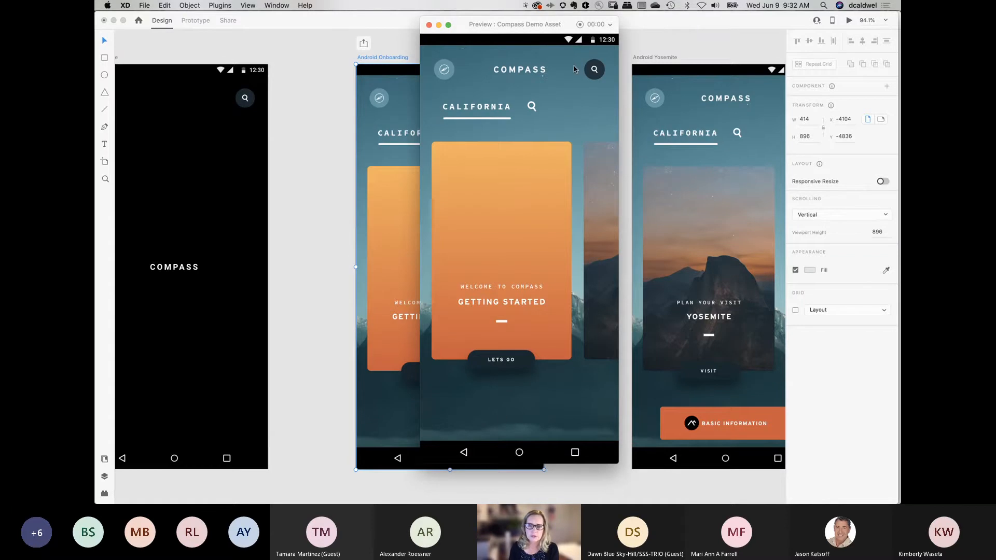
drag(483, 26, 279, 58)
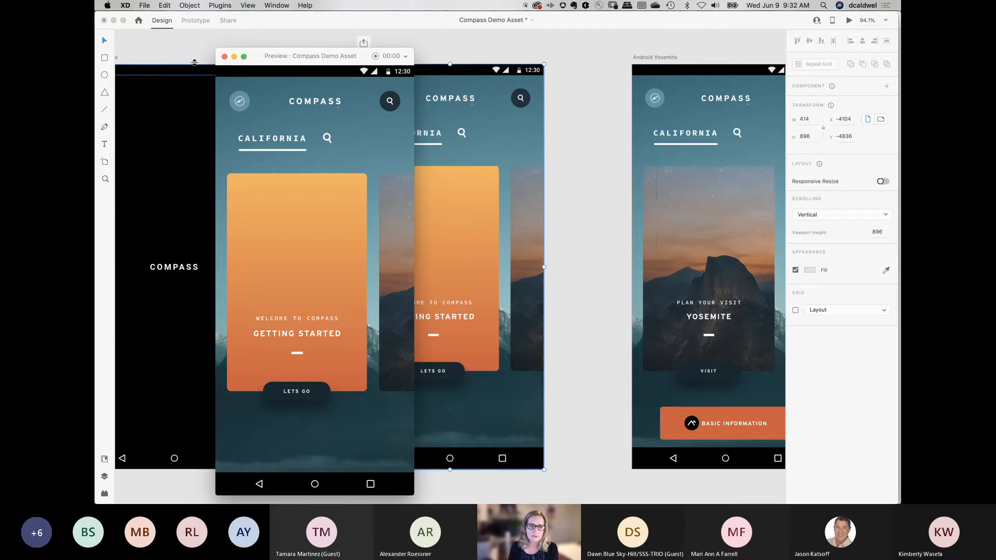
click(224, 56)
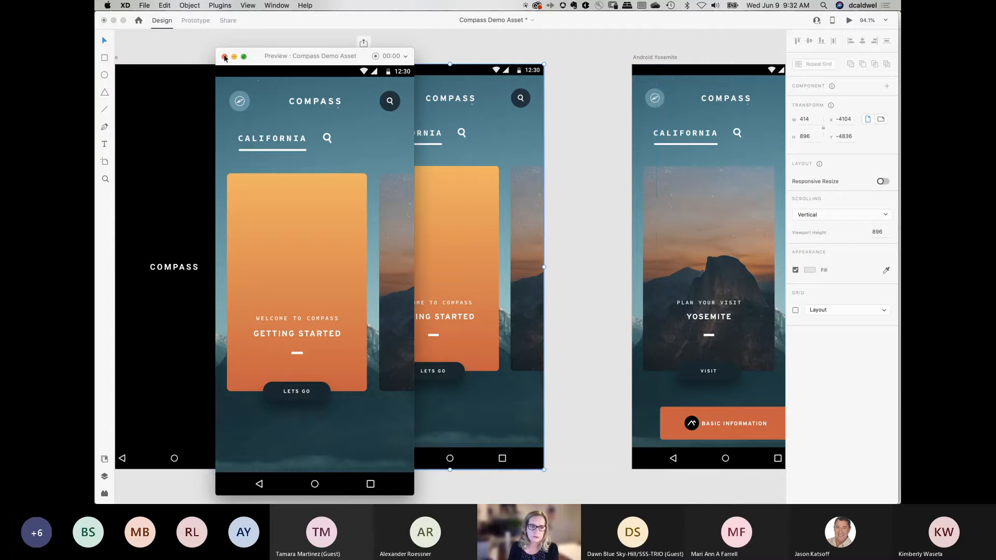
Step: Switch to the xd-resources-auto-animate-ui document and look through the UI elements down to the Night Switch and Day Switch artboards
click(276, 6)
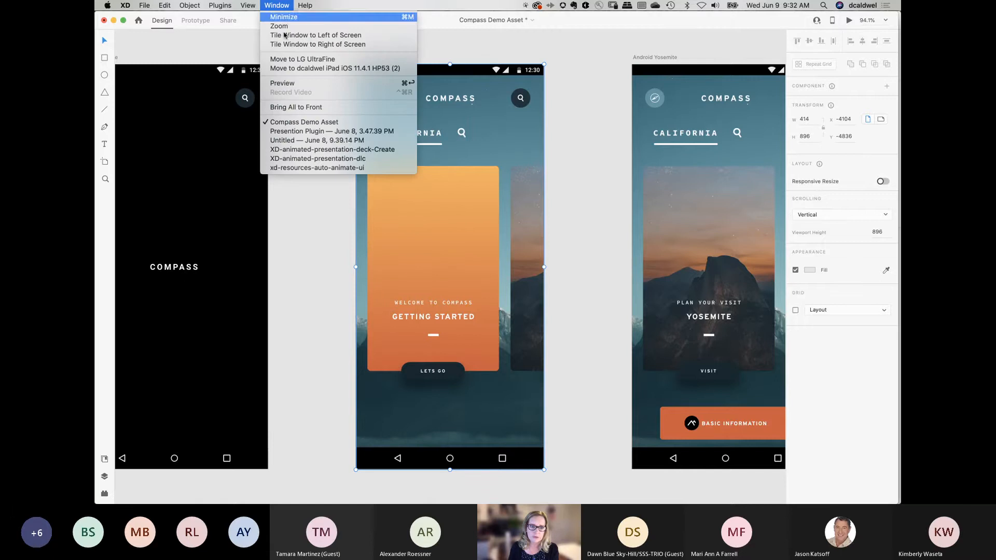
click(311, 168)
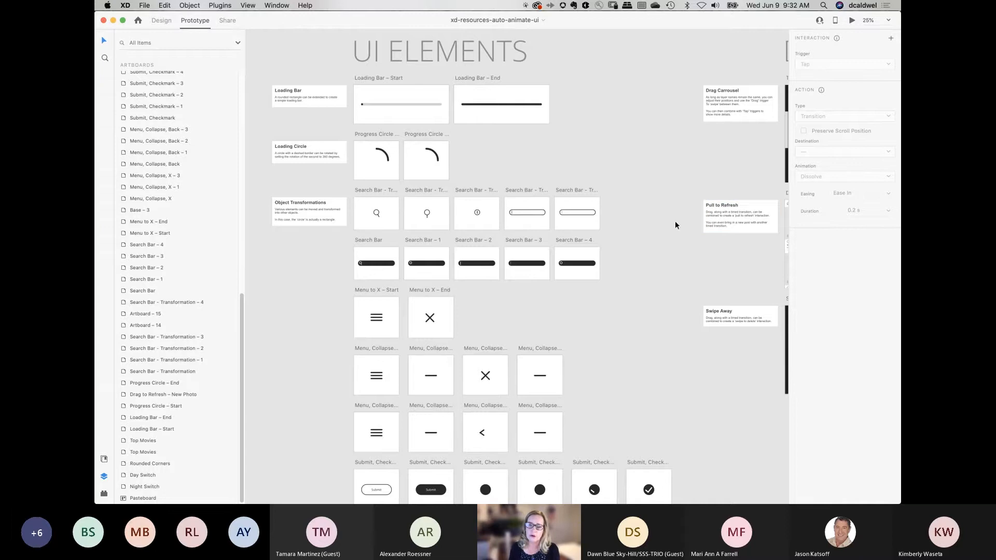
scroll(630, 319, down, 8)
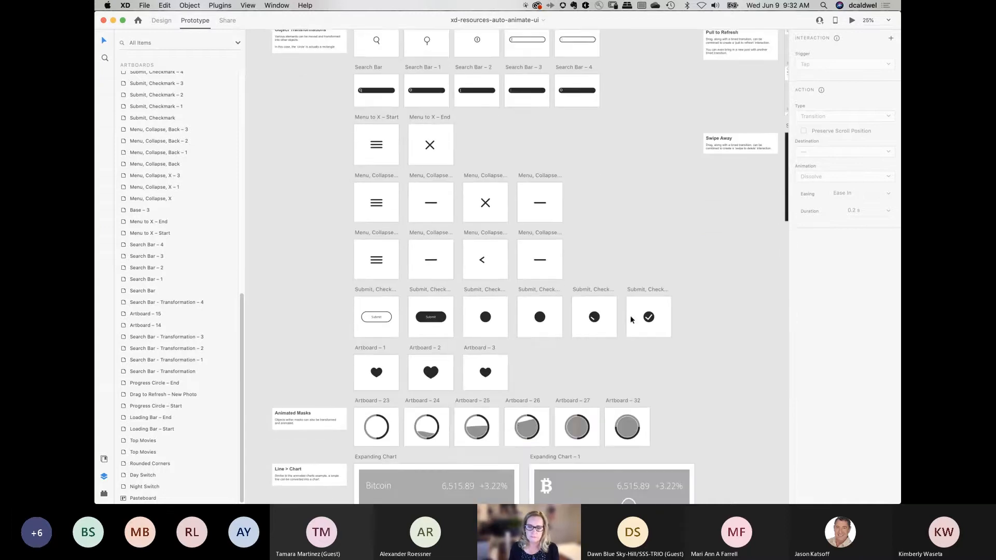
scroll(630, 320, down, 7)
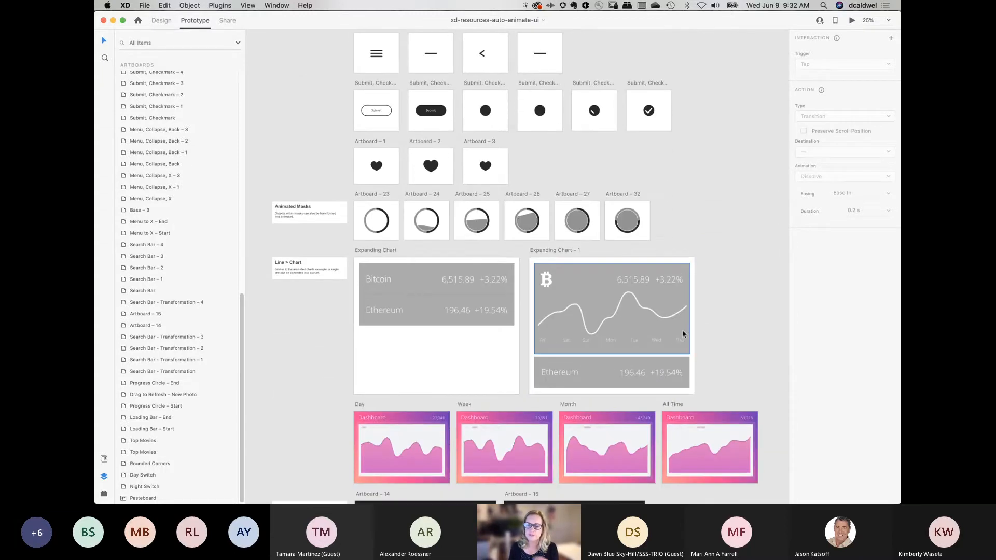
scroll(726, 335, down, 3)
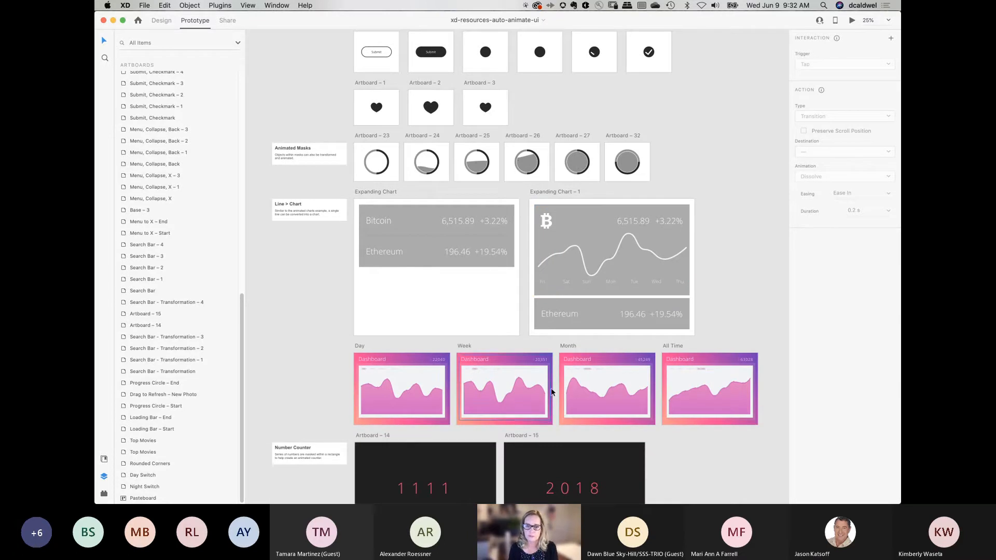
scroll(552, 392, down, 8)
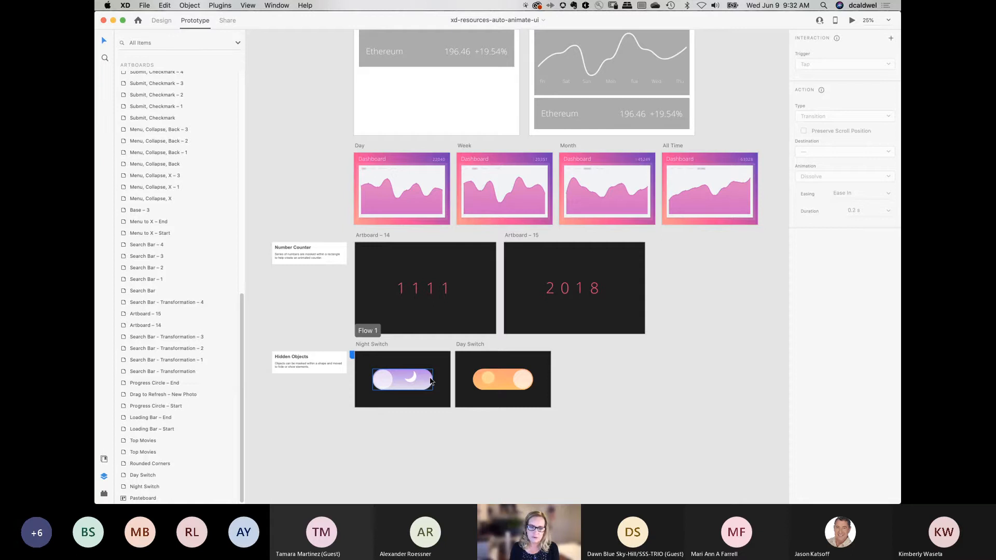
click(493, 377)
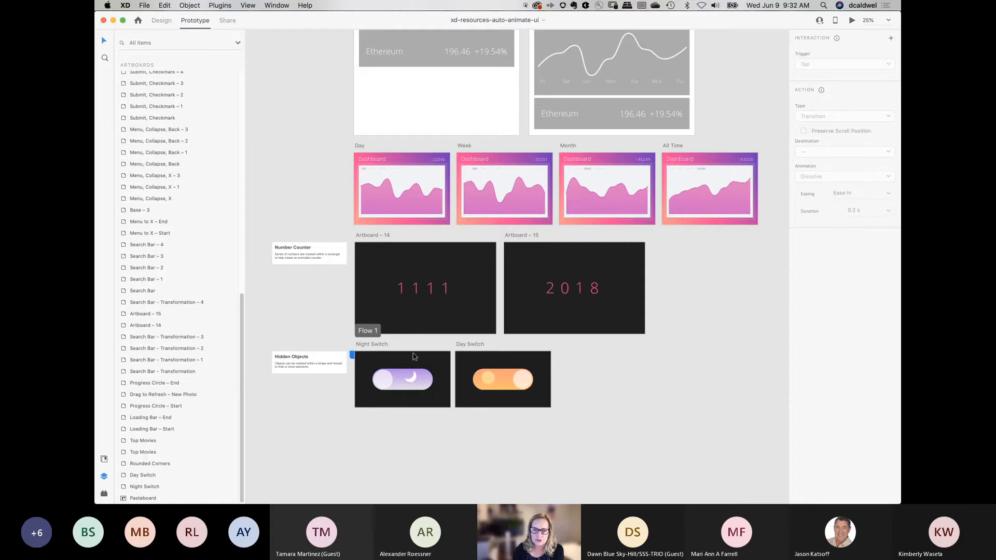
drag(583, 437, 347, 340)
key(super+3)
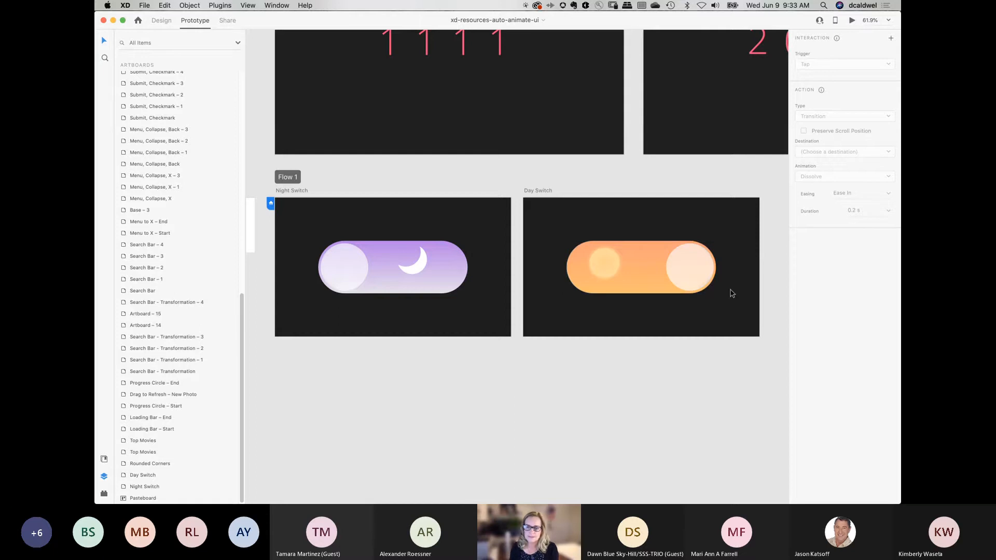
Step: Show the Night Switch artboard's prototype links and select its circle to inspect the interaction leading to Day Switch
click(298, 191)
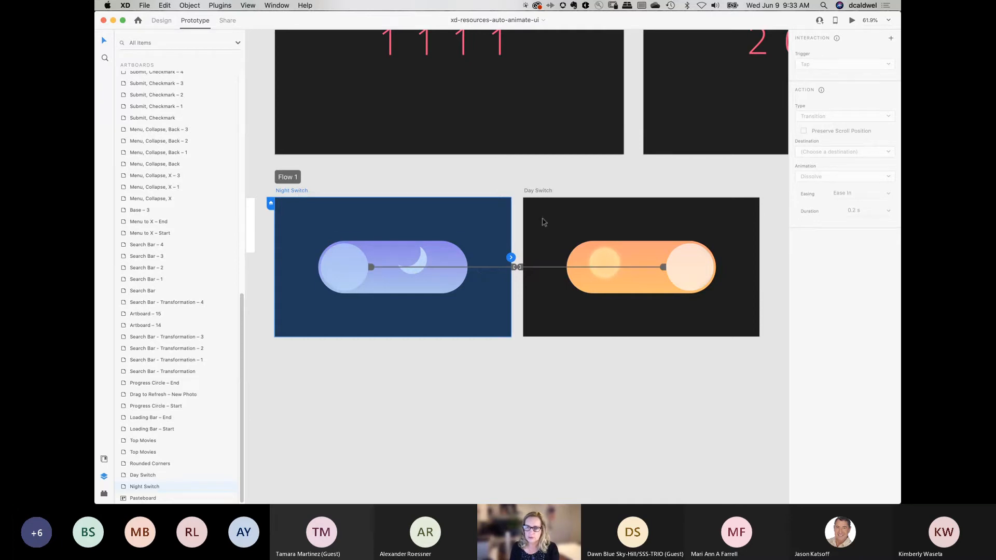
click(474, 179)
click(494, 264)
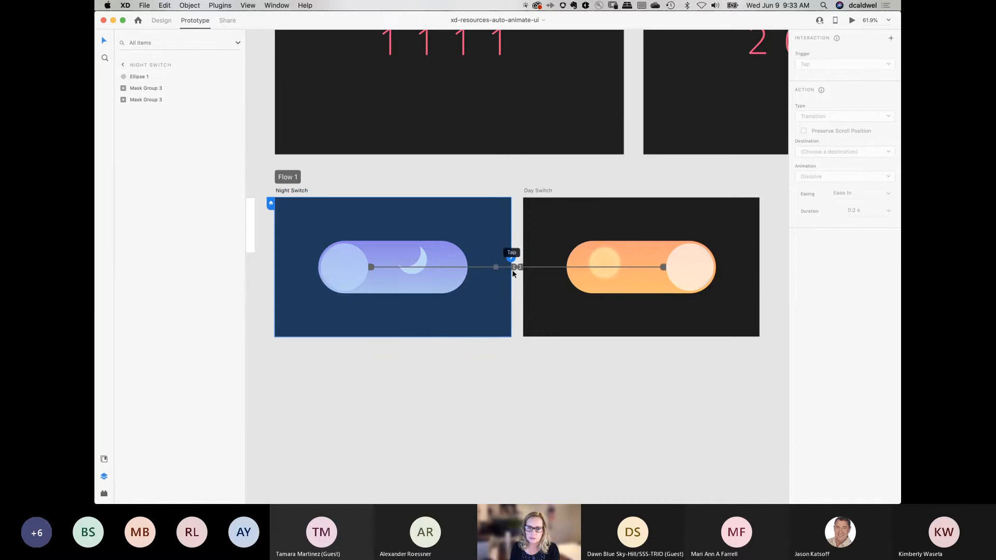
click(347, 344)
click(342, 282)
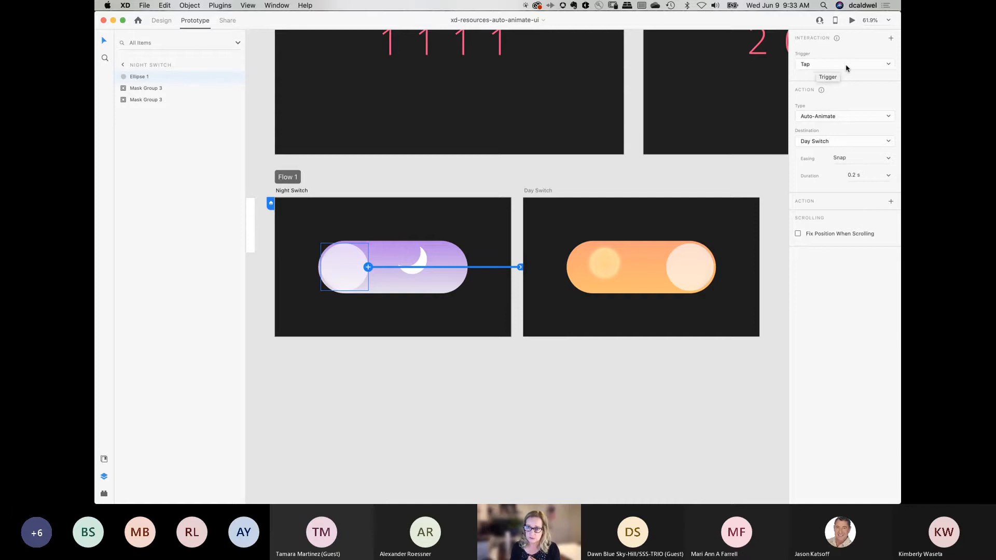
Step: Review the trigger, action type and easing options of the Night Switch circle's interaction, keeping Tap, Auto-Animate and Snap
click(815, 64)
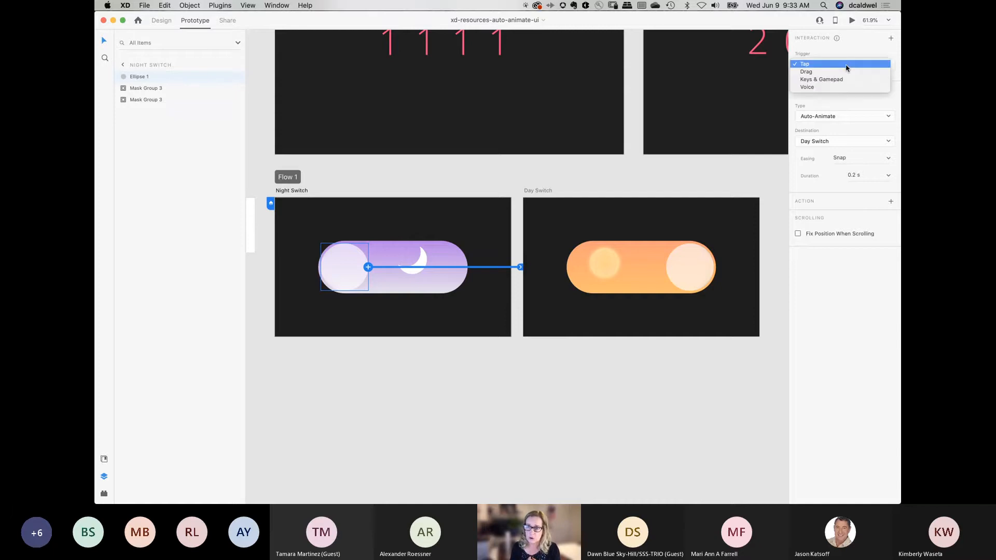
click(805, 67)
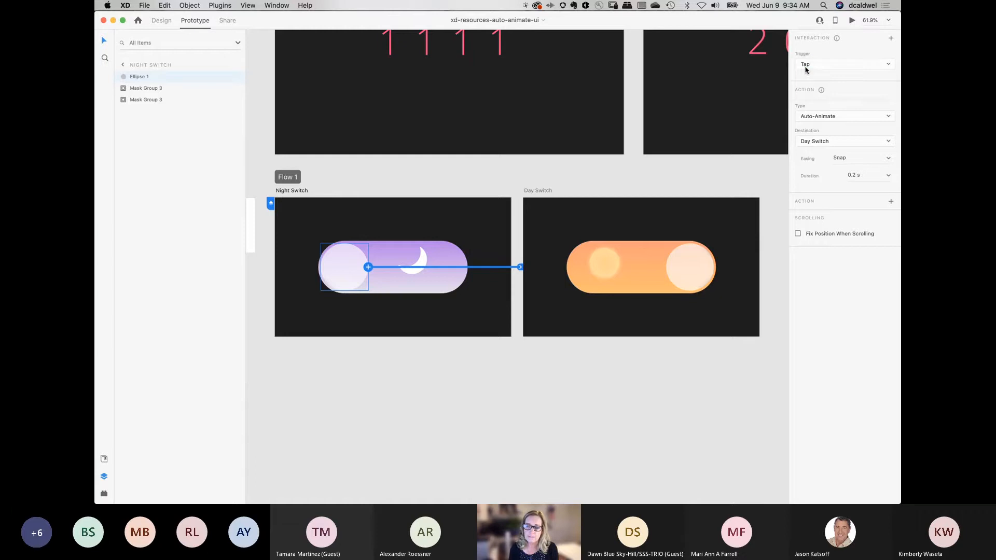
click(808, 116)
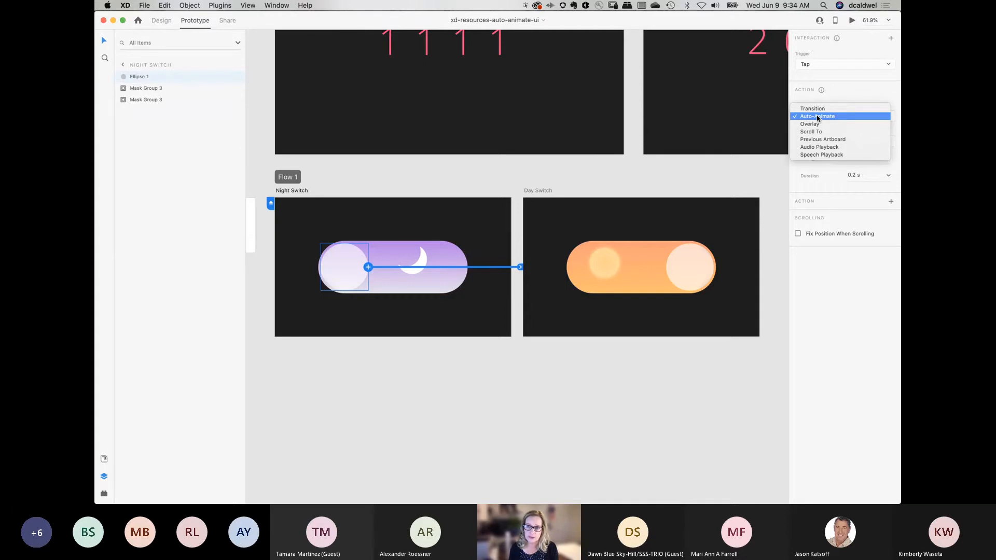
click(817, 117)
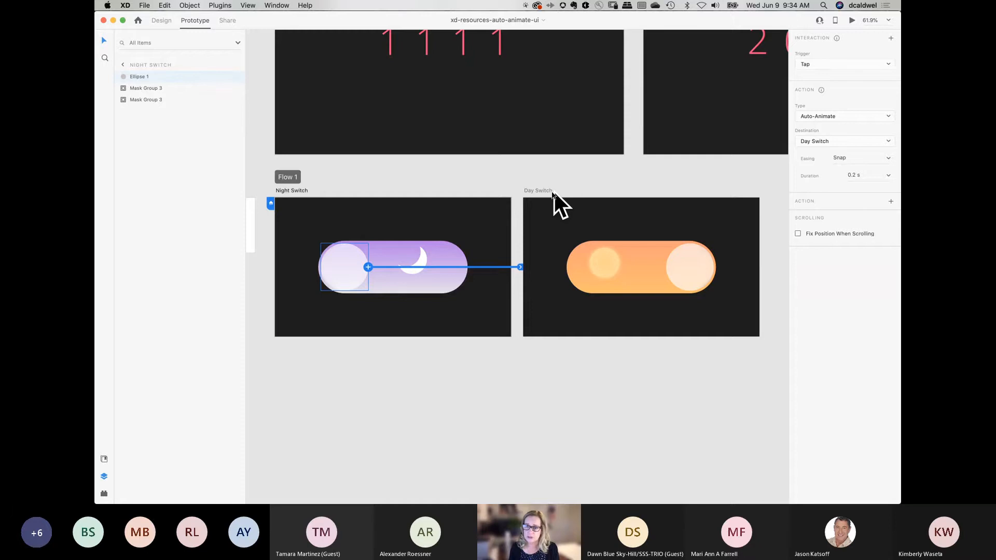
click(890, 159)
click(889, 160)
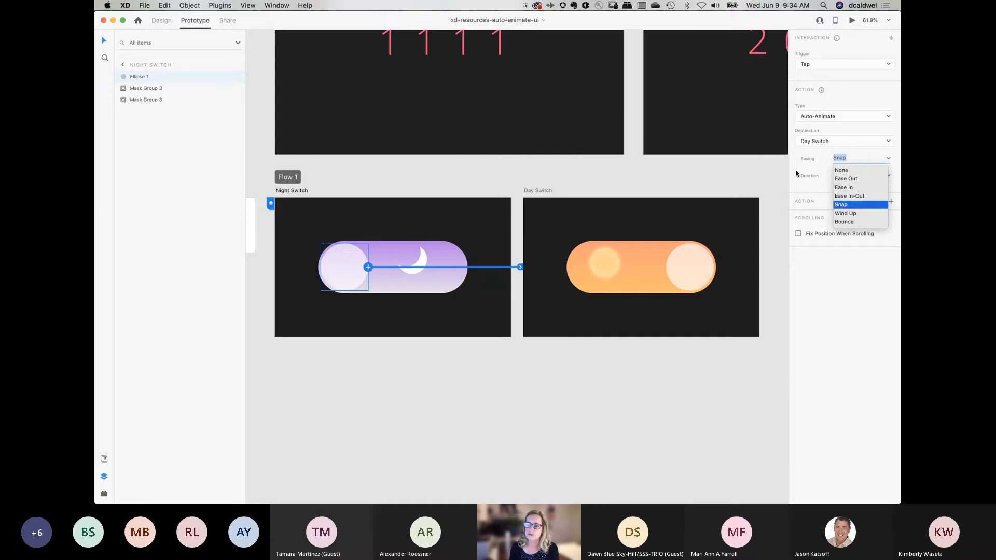
key(Escape)
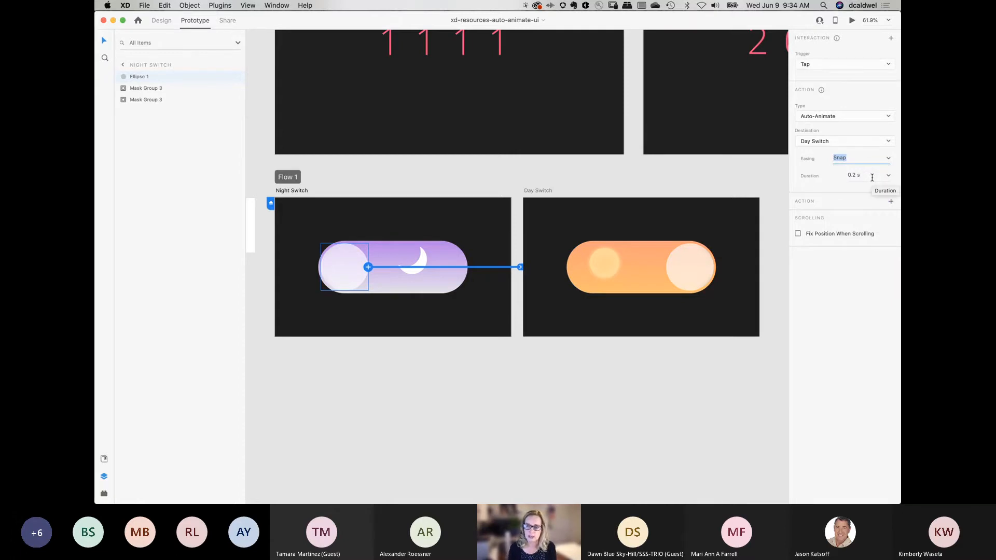
Step: Preview the Night Switch artboard, toggle the switch between night and day several times, and close the preview
click(300, 191)
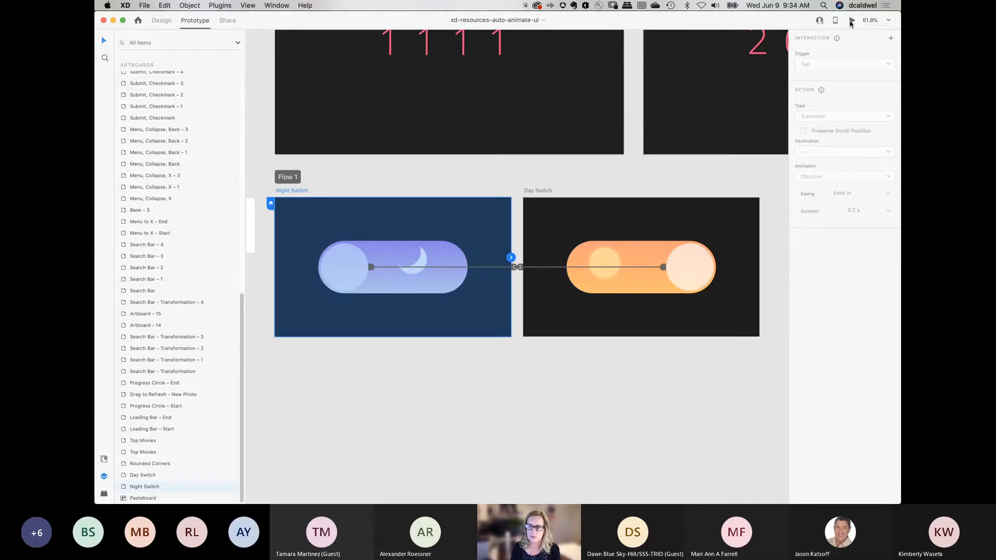
click(852, 21)
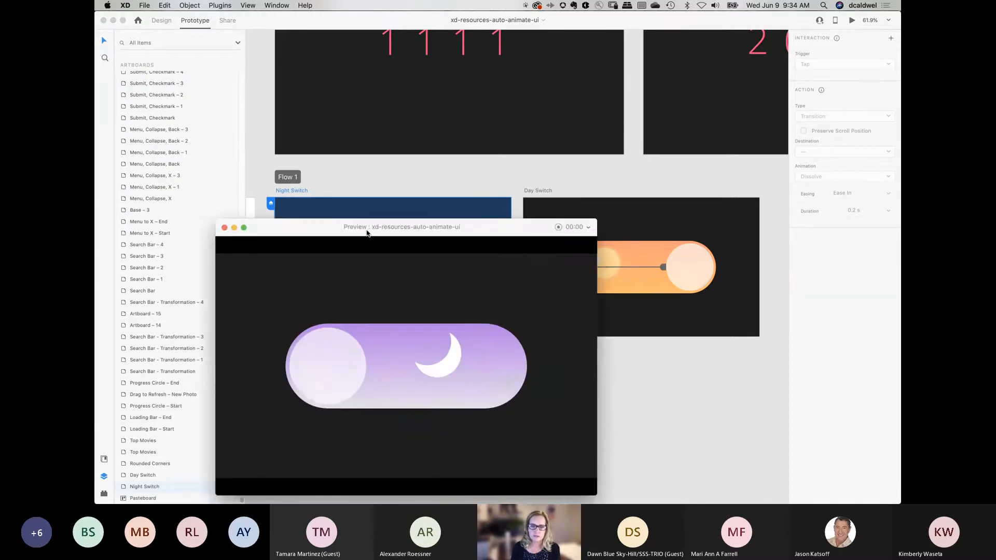
drag(367, 231, 458, 90)
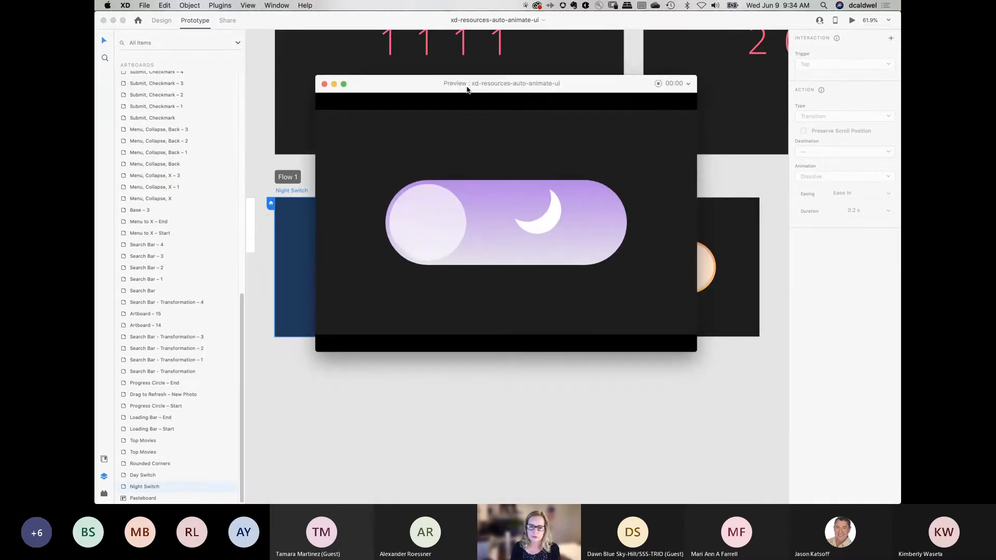
click(442, 236)
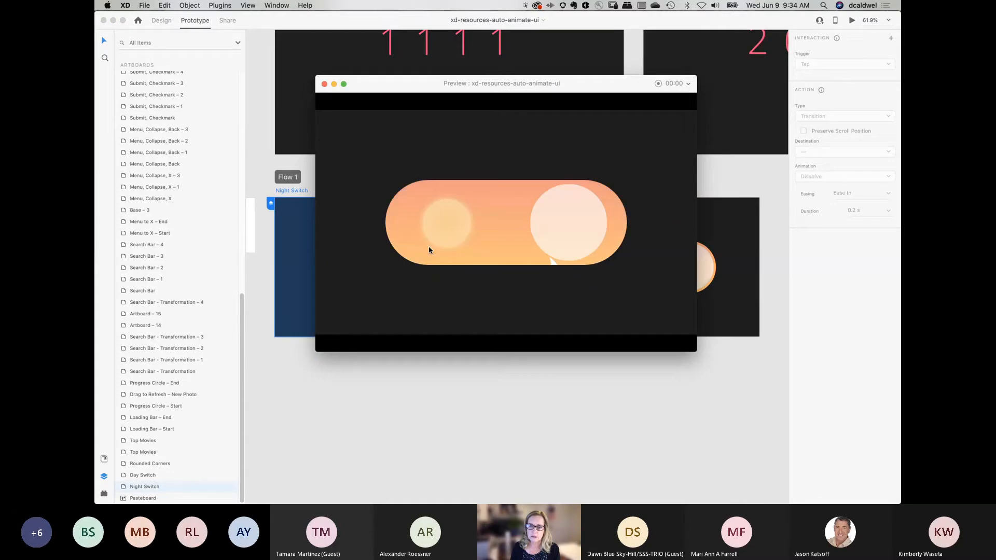
click(601, 238)
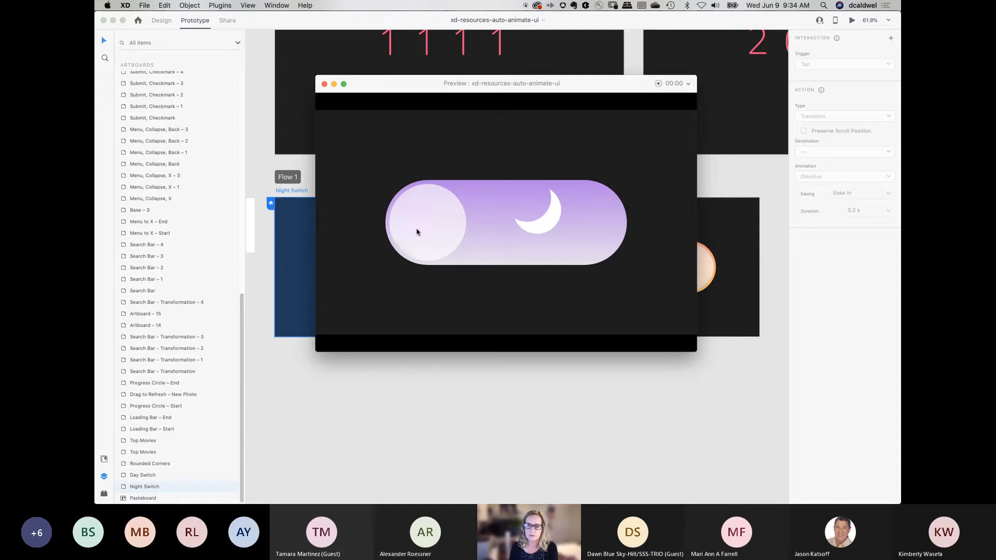
click(417, 232)
click(582, 233)
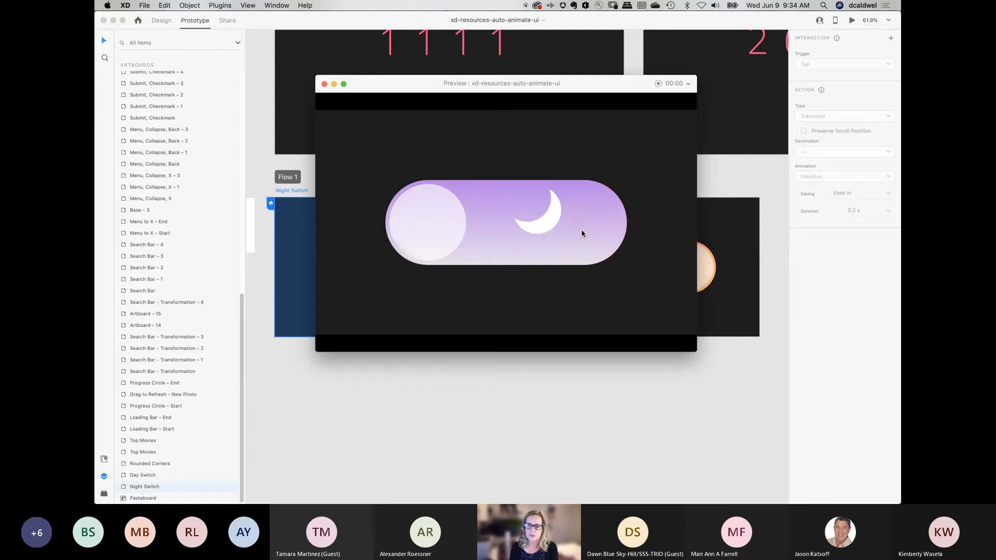
click(324, 85)
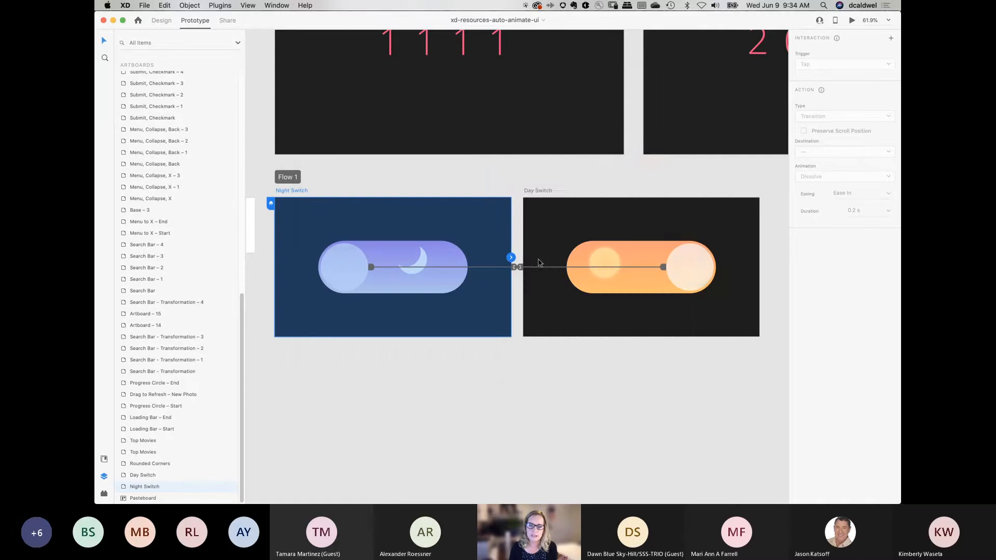
Step: Locate the Dashboard artboards and inspect the Day artboard's prototype links up close
scroll(538, 262, up, 5)
scroll(538, 262, up, 6)
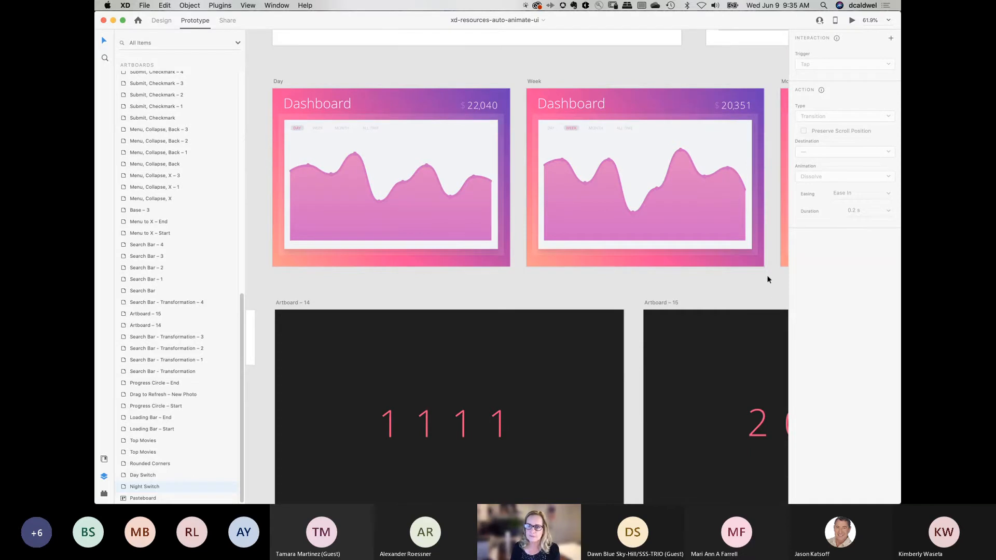
key(super+minus)
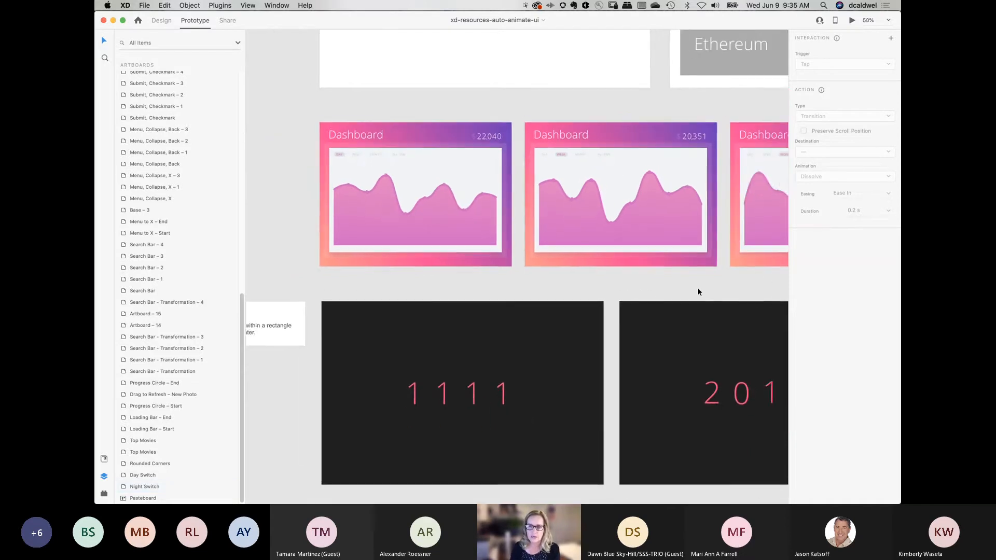
drag(747, 275, 700, 301)
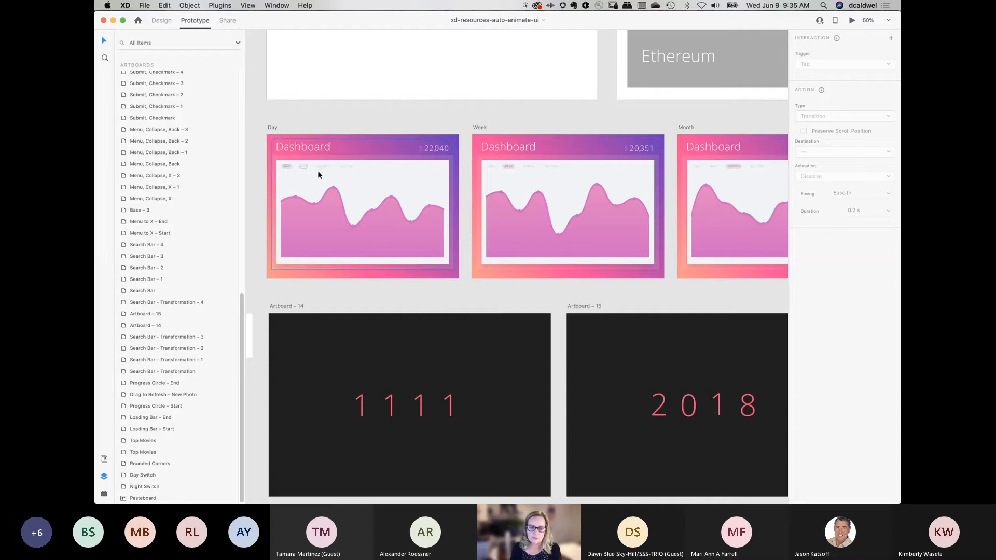
click(272, 129)
key(super+3)
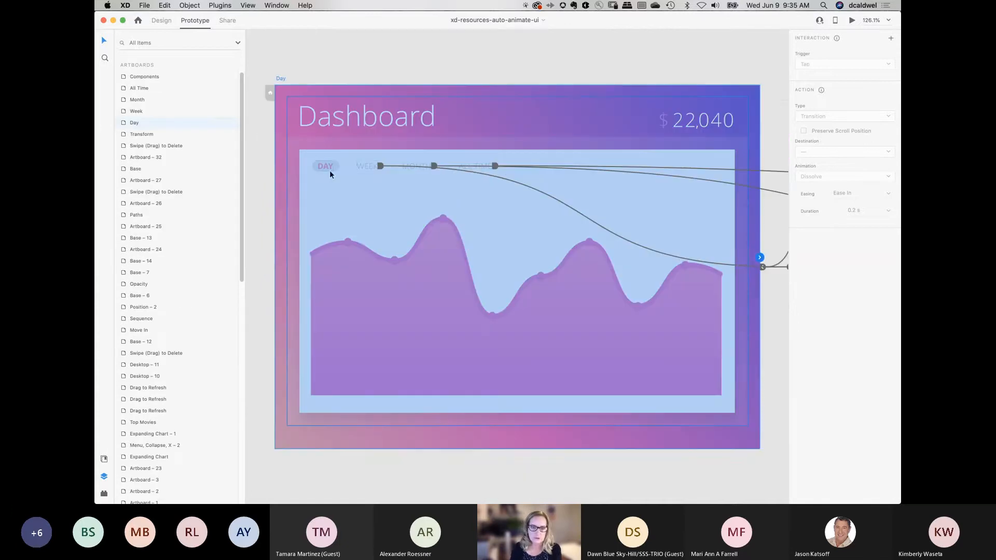
click(469, 69)
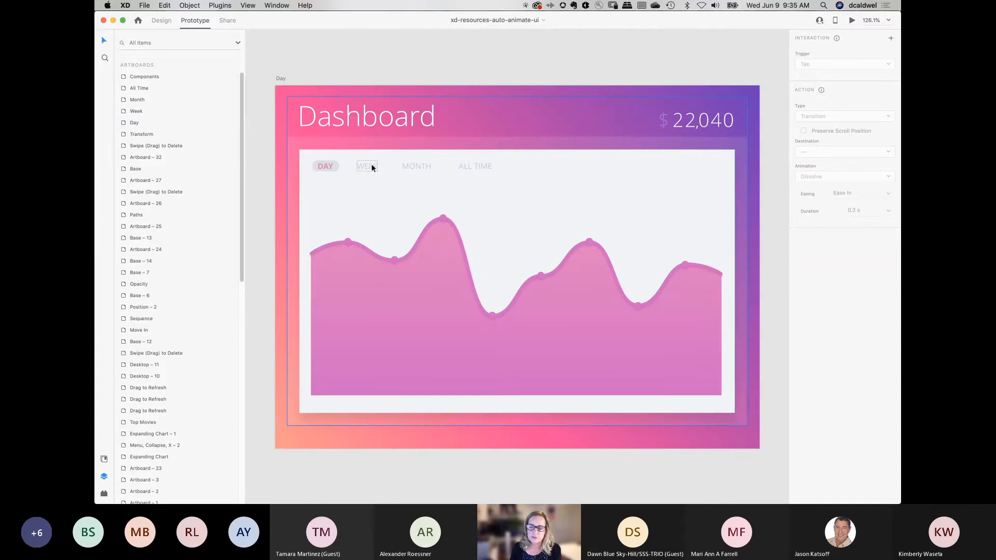
Step: Preview the Day dashboard artboard, switch through Week, Month and All Time and back to Day, and close the preview
click(281, 79)
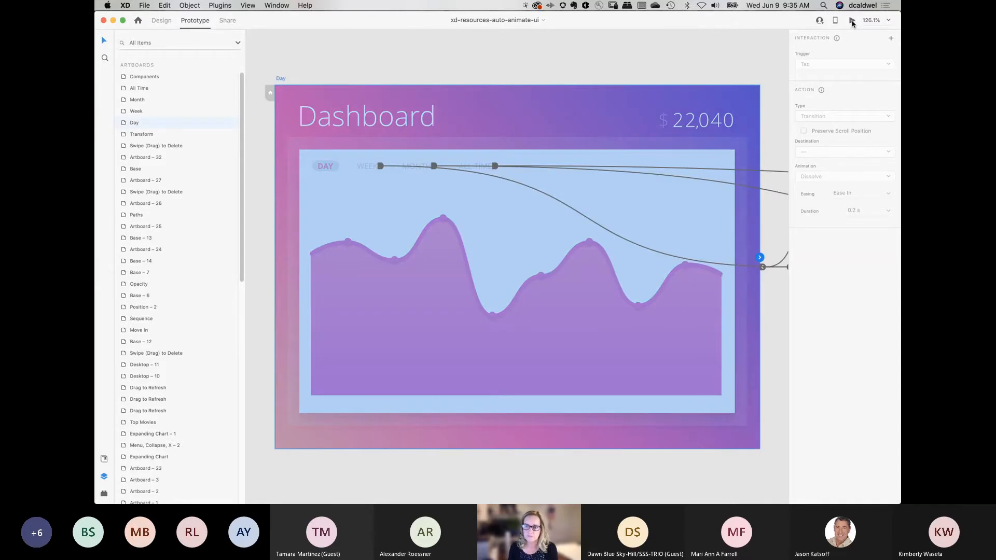
click(852, 21)
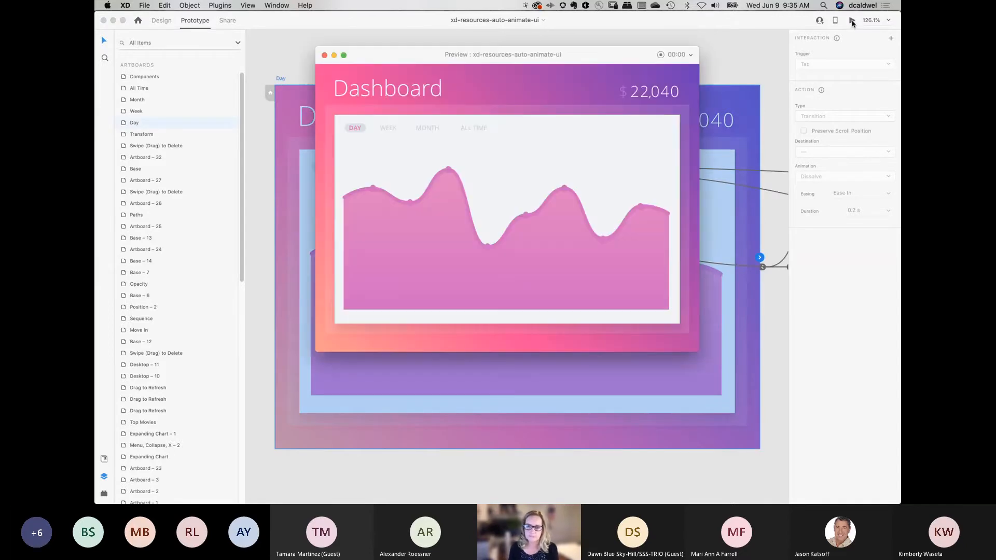
click(392, 129)
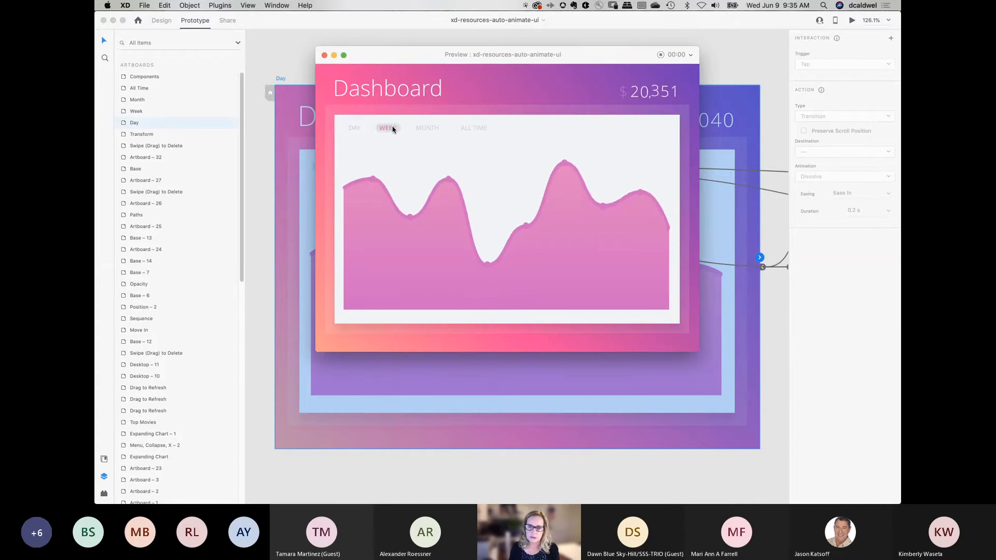
click(428, 130)
click(475, 130)
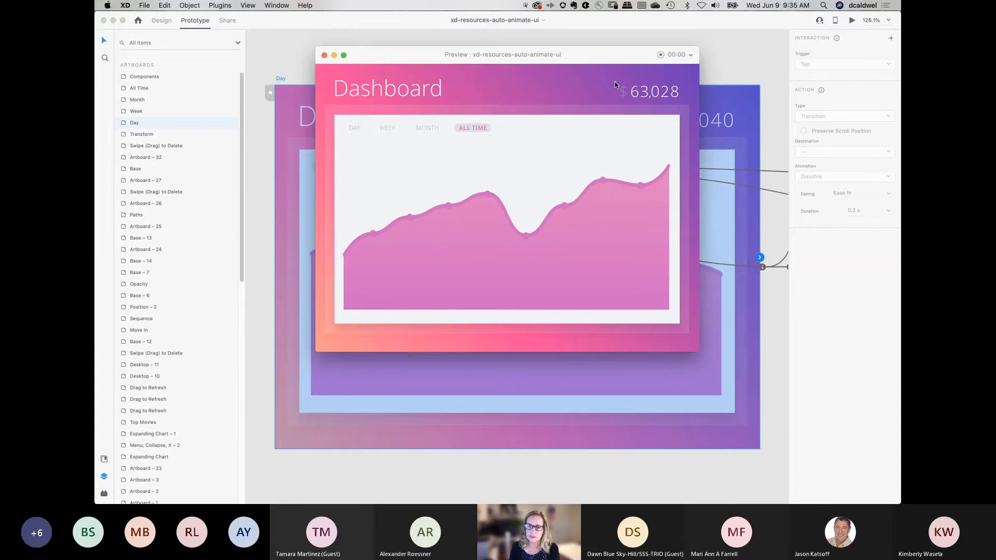
click(428, 128)
click(387, 129)
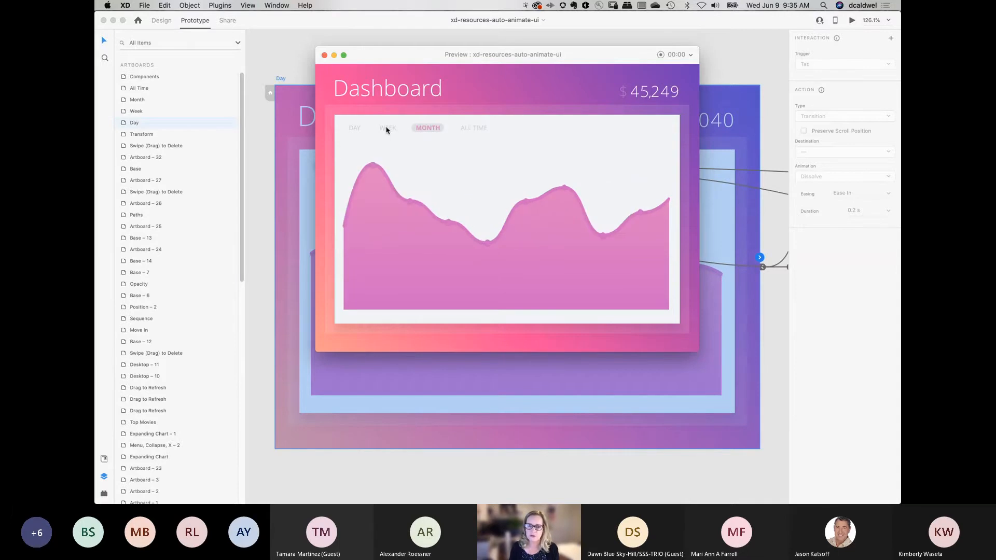
click(352, 128)
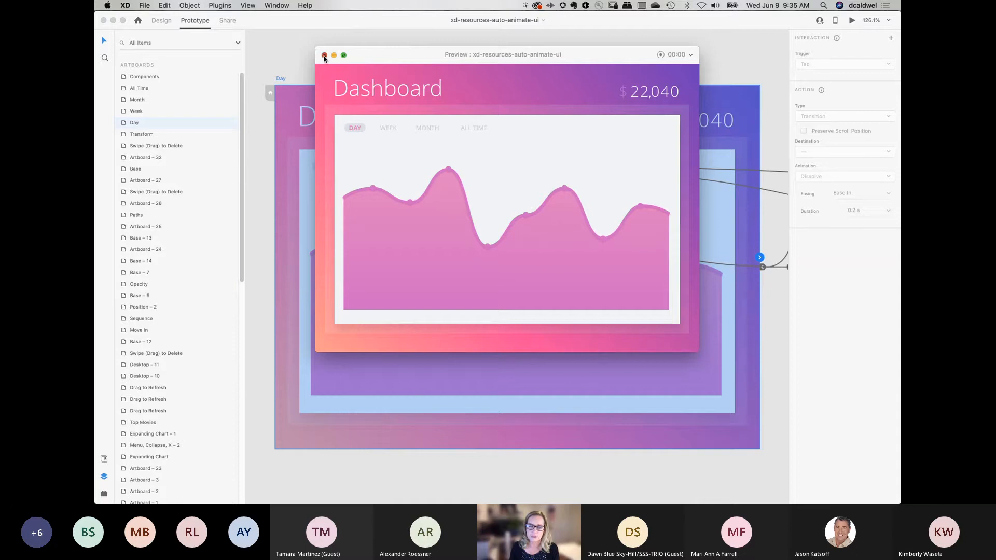
click(324, 55)
Step: Preview the Animated Masks sequence starting from Artboard – 23 and close the preview
scroll(594, 192, down, 10)
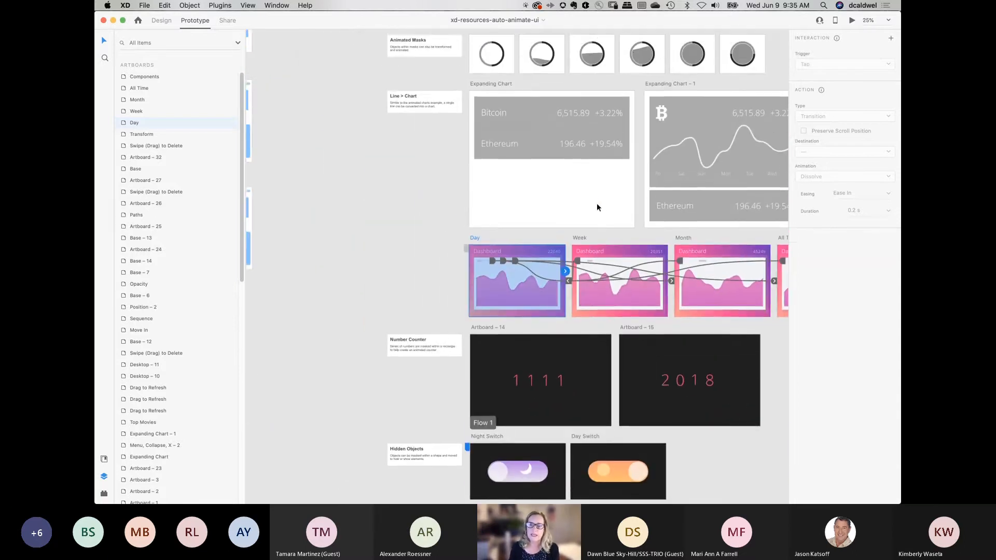
scroll(597, 203, up, 5)
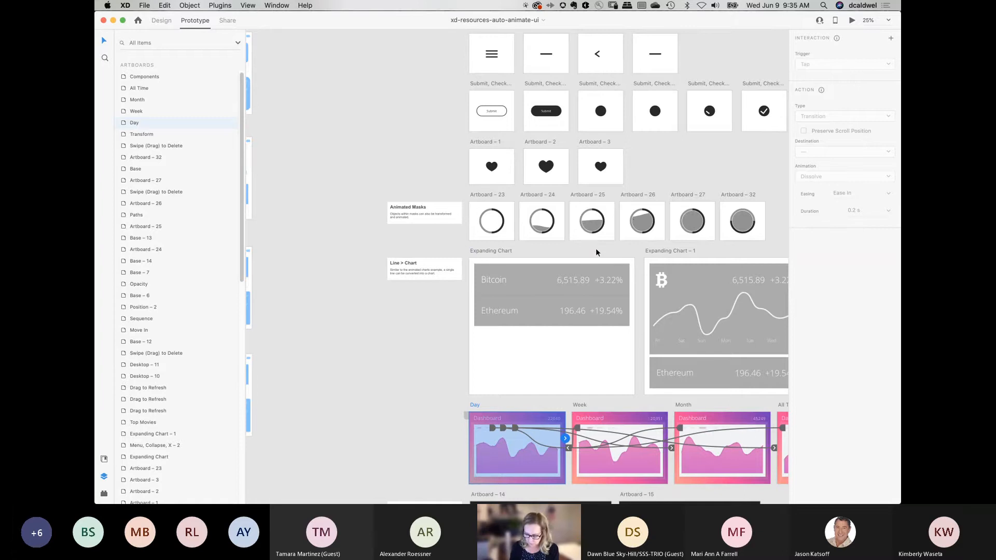
drag(591, 251, 515, 249)
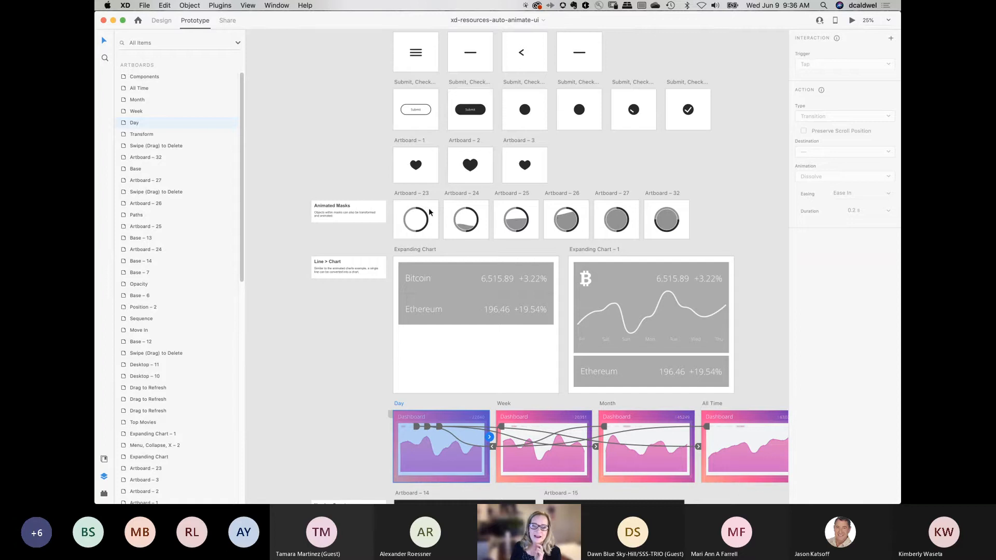
click(410, 193)
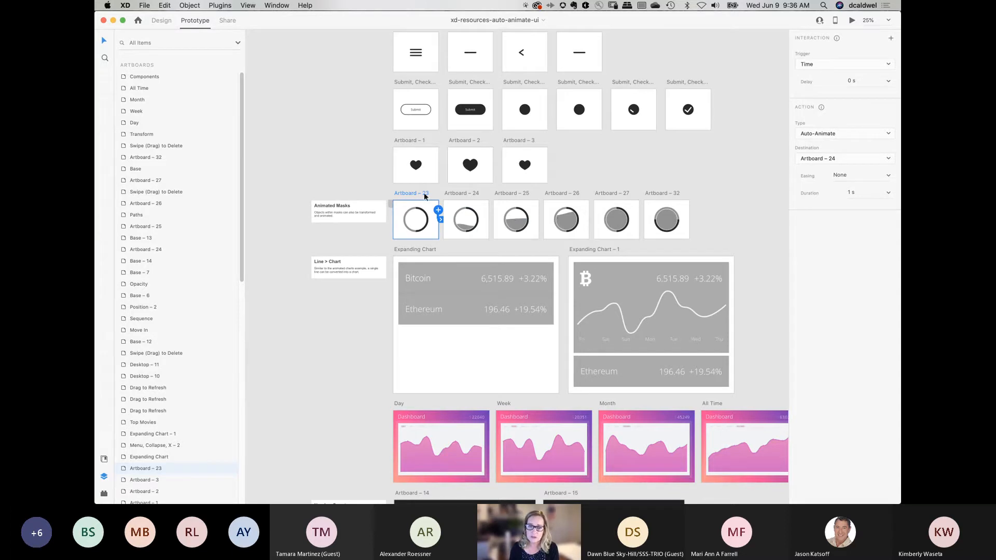
click(851, 22)
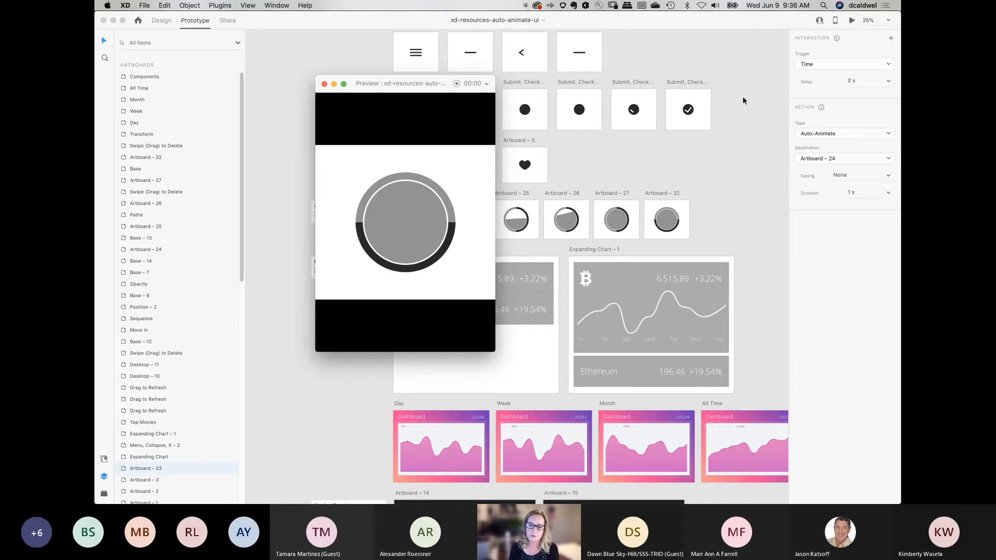
click(325, 84)
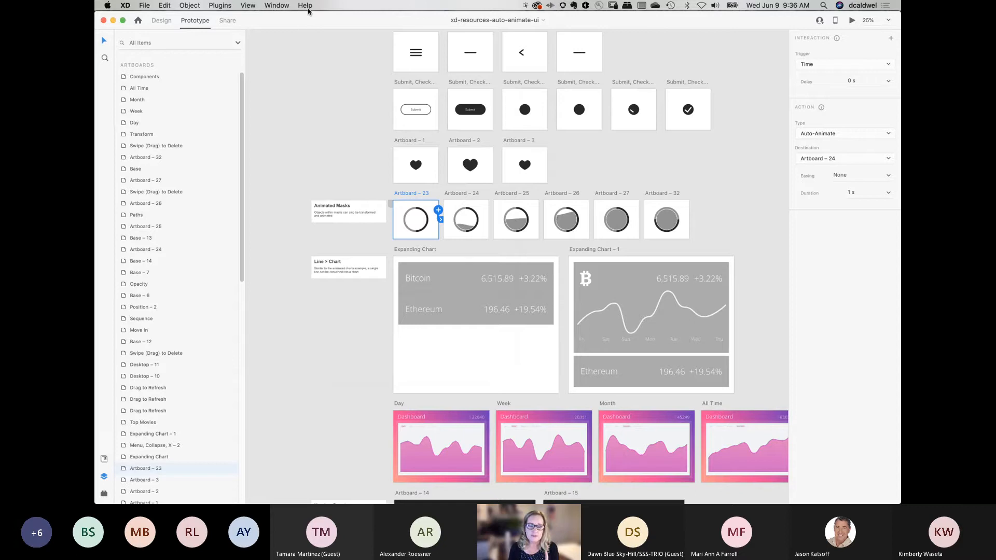
Step: Switch to the XD-animated-presentation-deck-Create document and focus the view on the Cover – 0 artboard of the animated deck
click(273, 6)
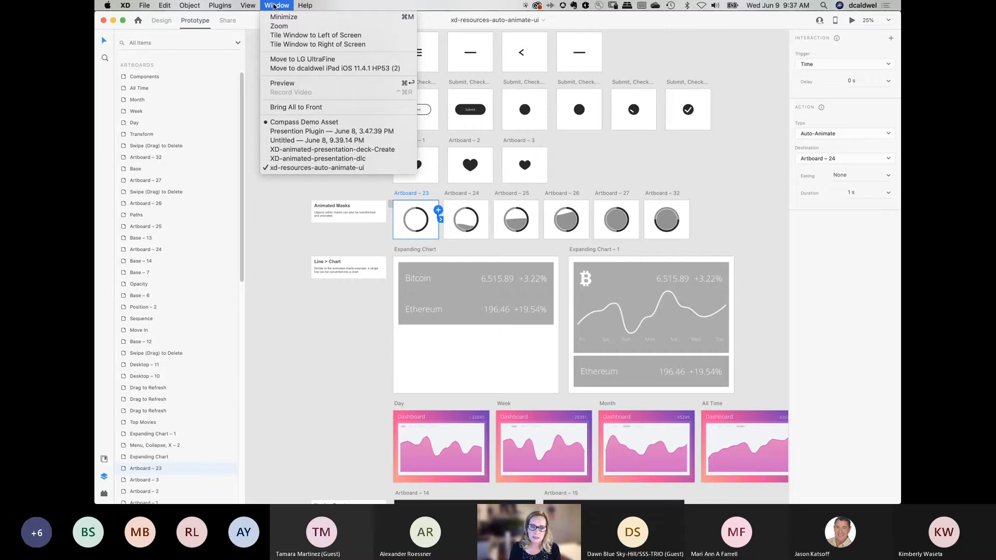
click(312, 151)
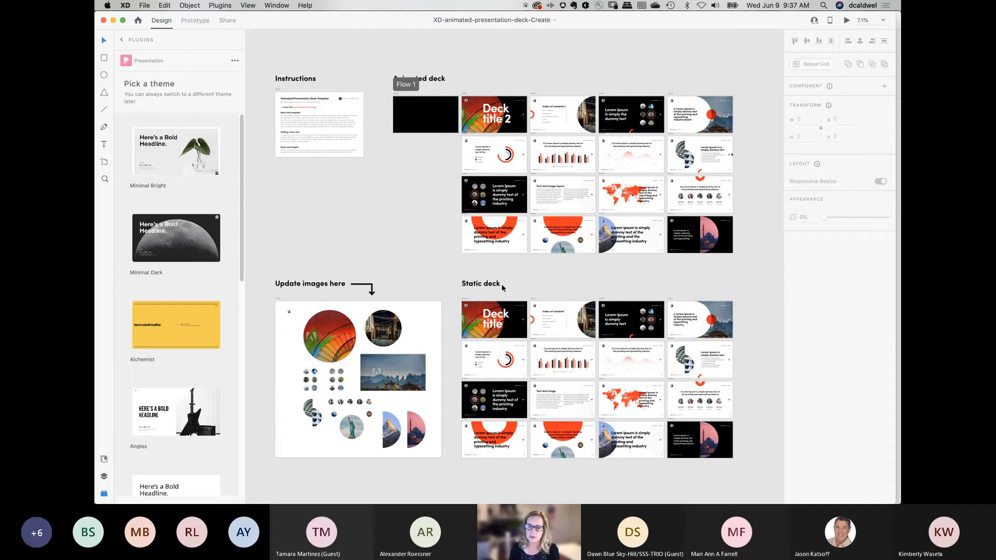
click(396, 97)
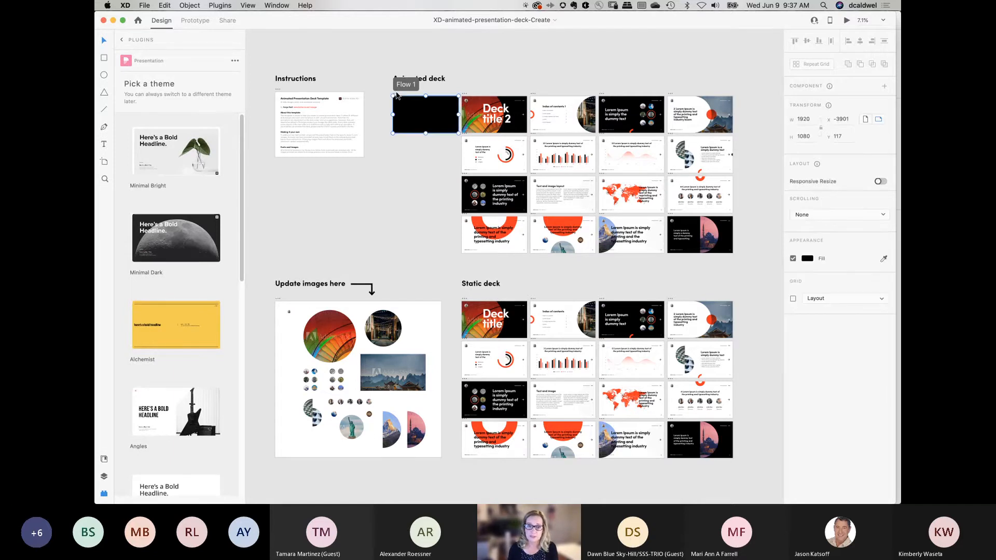
key(super+3)
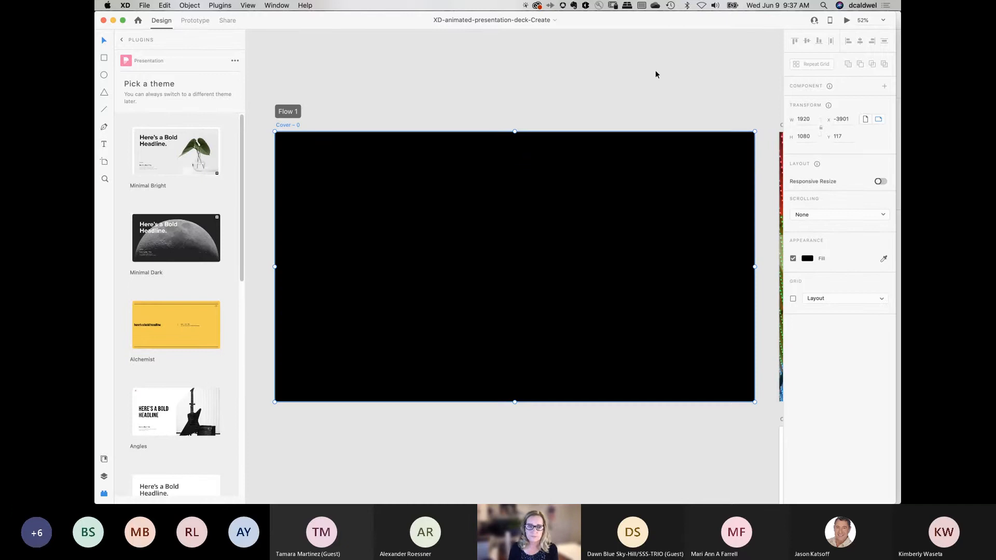
Step: Preview the animated deck from the Cover – 0 artboard, advance slide by slide through slide 15, and close the preview
click(847, 20)
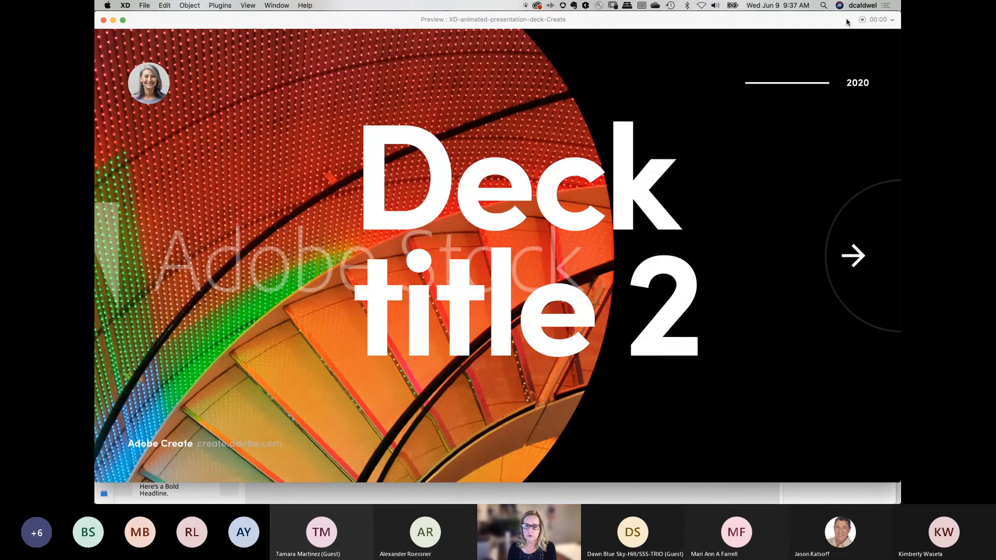
click(854, 257)
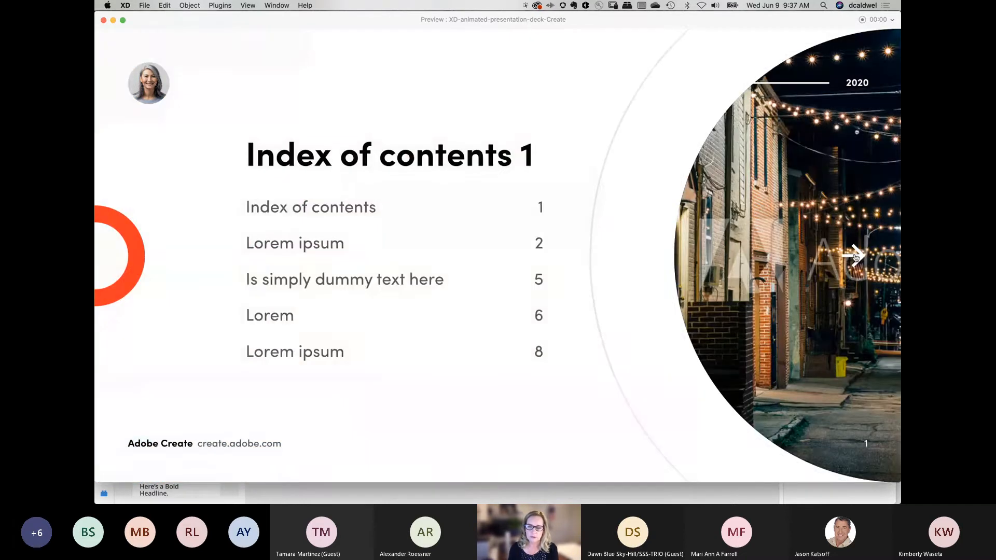
click(854, 256)
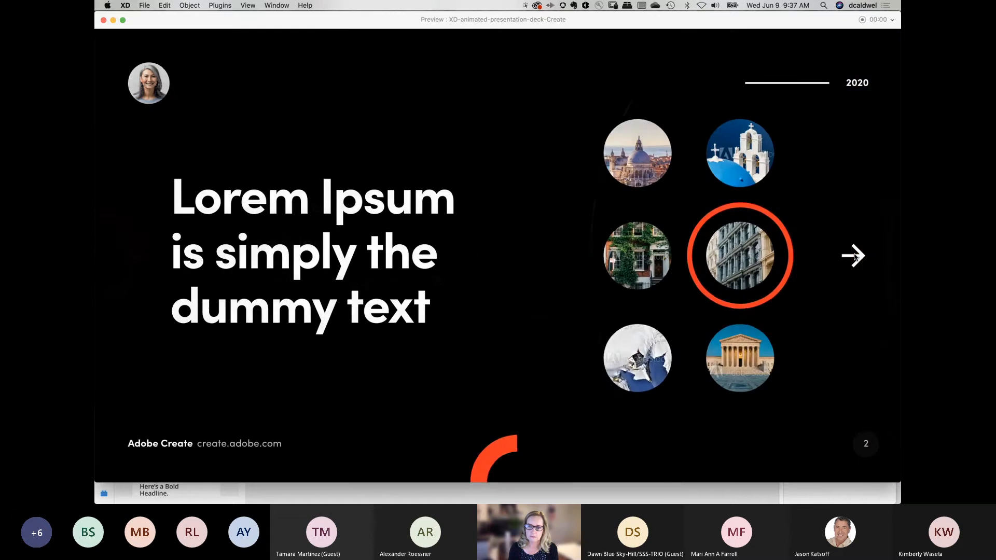
click(854, 257)
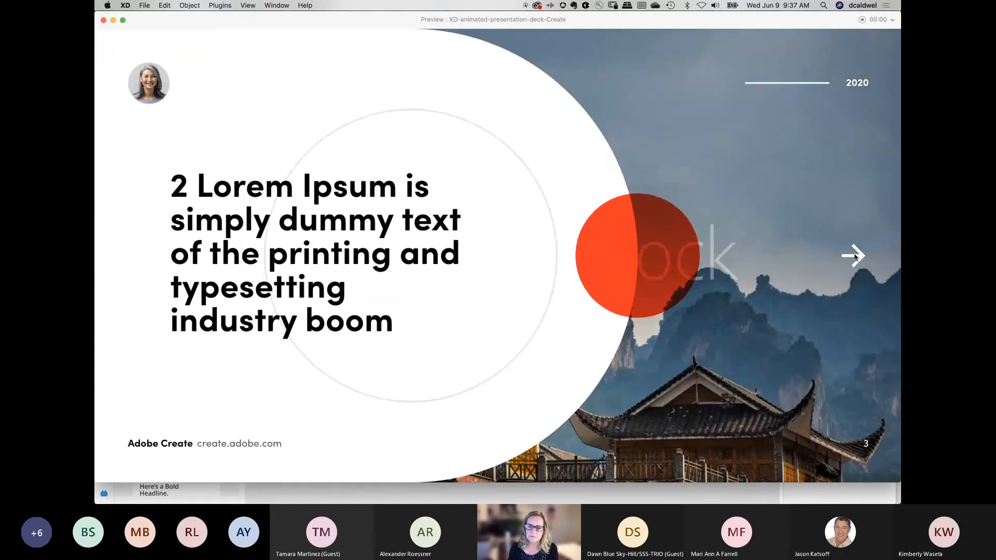
click(854, 257)
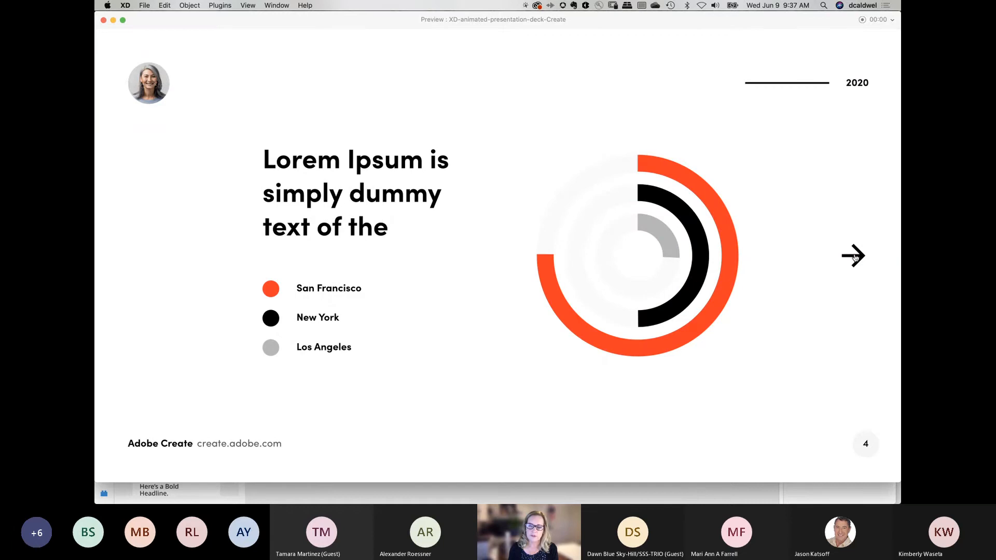
click(854, 257)
click(854, 256)
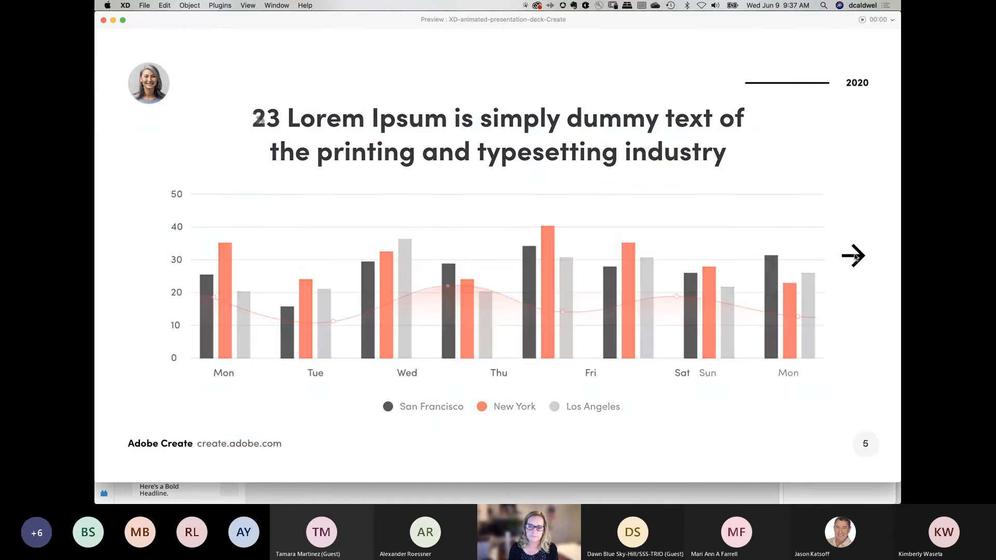
click(855, 257)
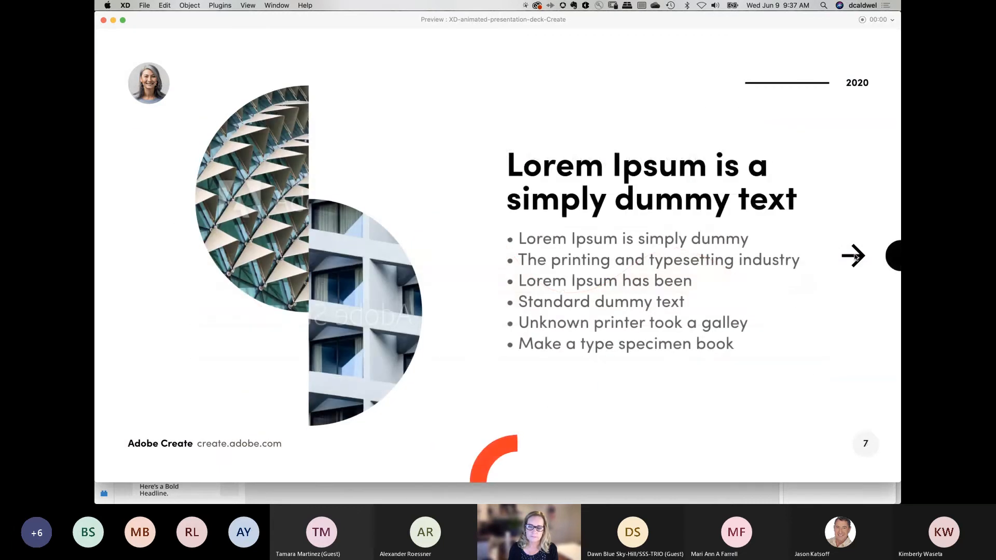
click(854, 257)
click(854, 257)
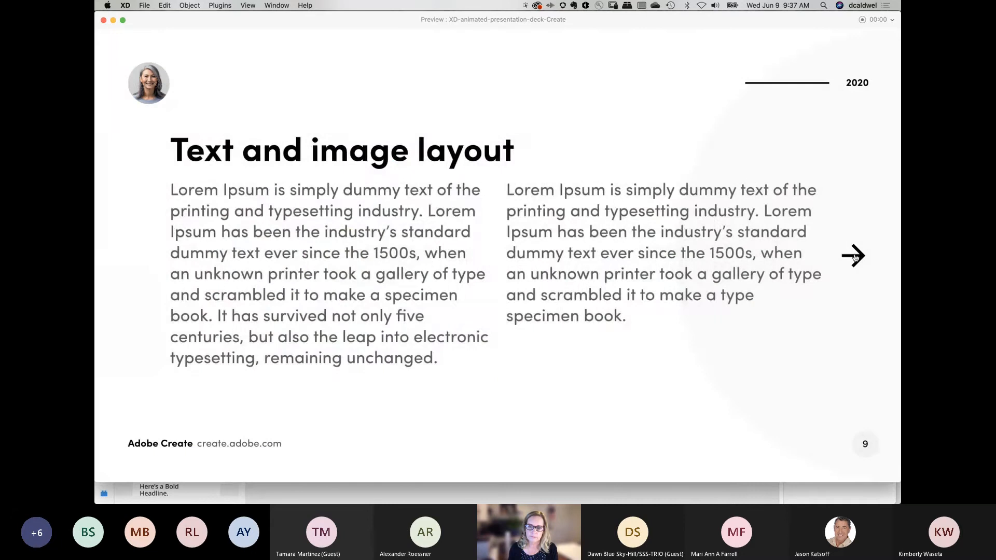
click(854, 256)
click(854, 256)
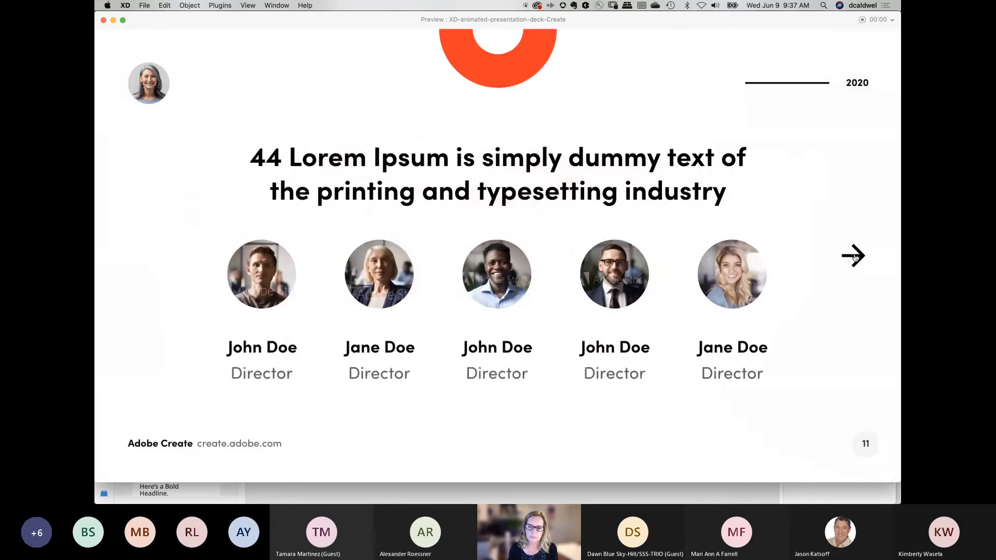
click(854, 256)
click(854, 256)
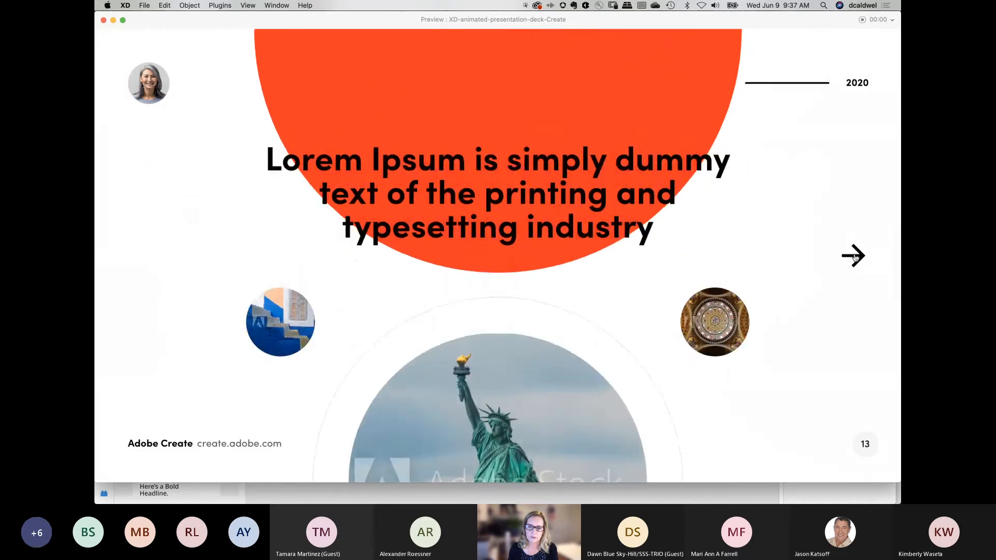
click(854, 257)
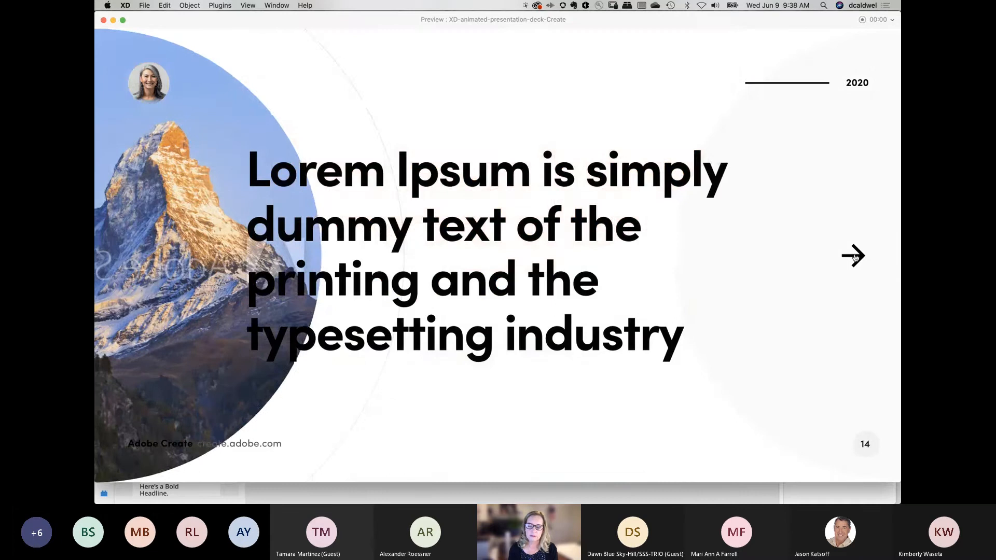
click(855, 257)
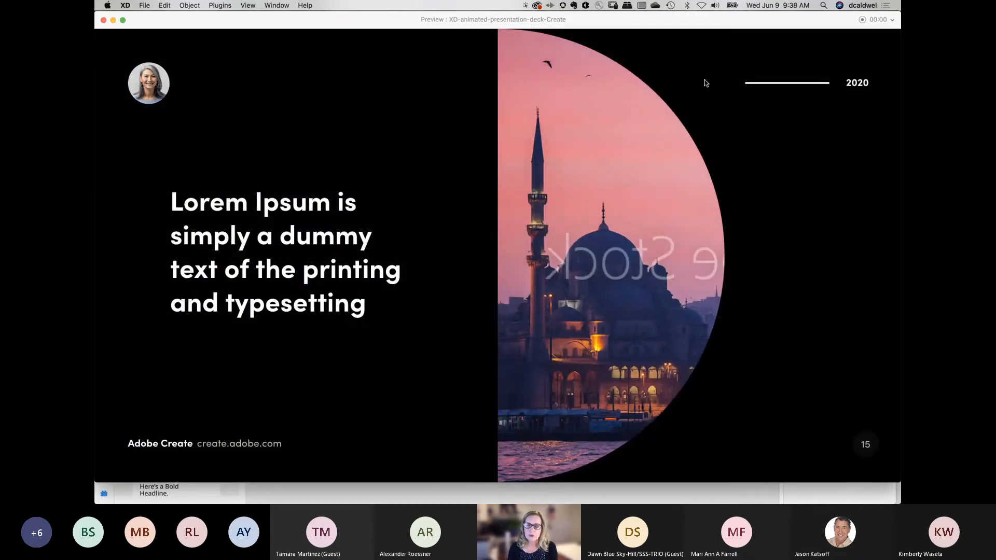
click(104, 20)
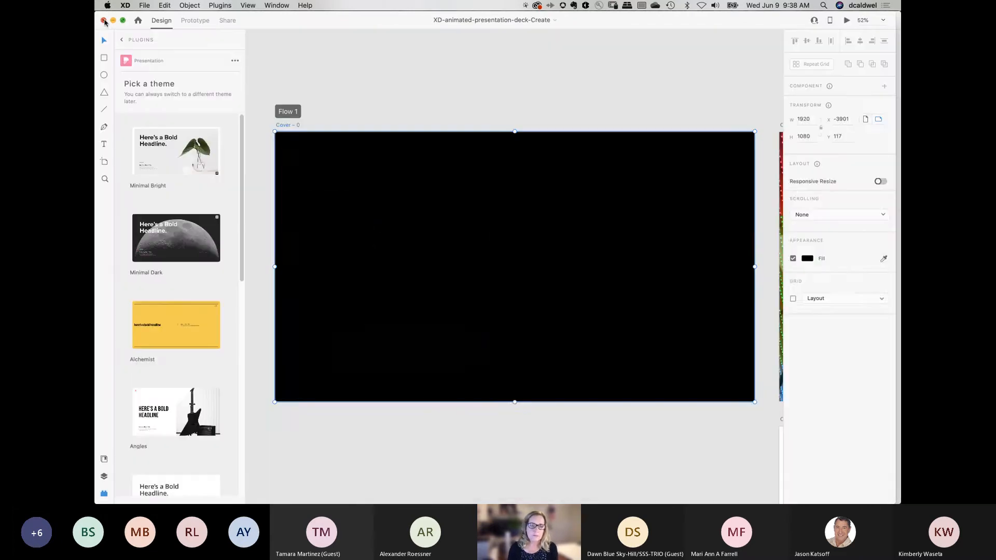
Step: Locate the Update images here artboard in the full deck overview and inspect it up close
key(super+0)
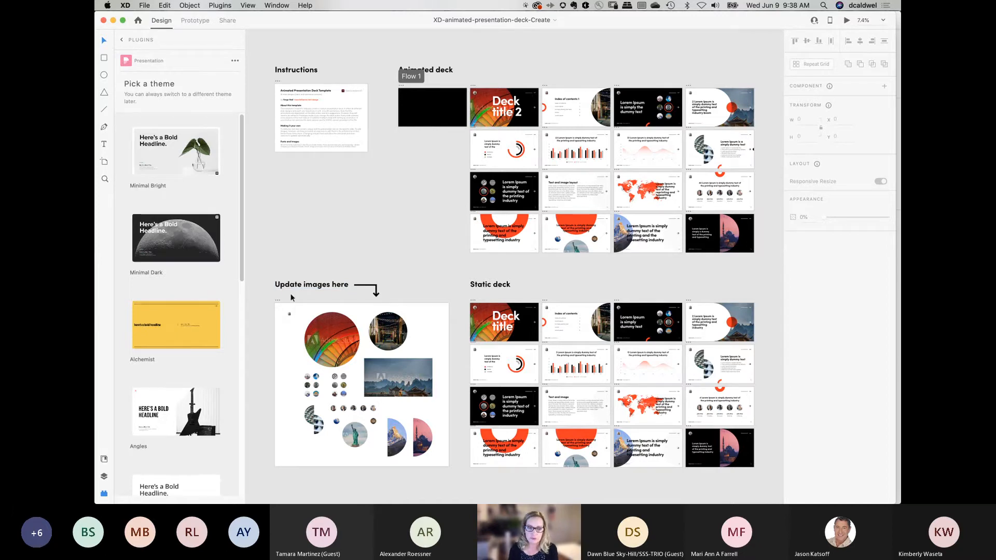
click(277, 303)
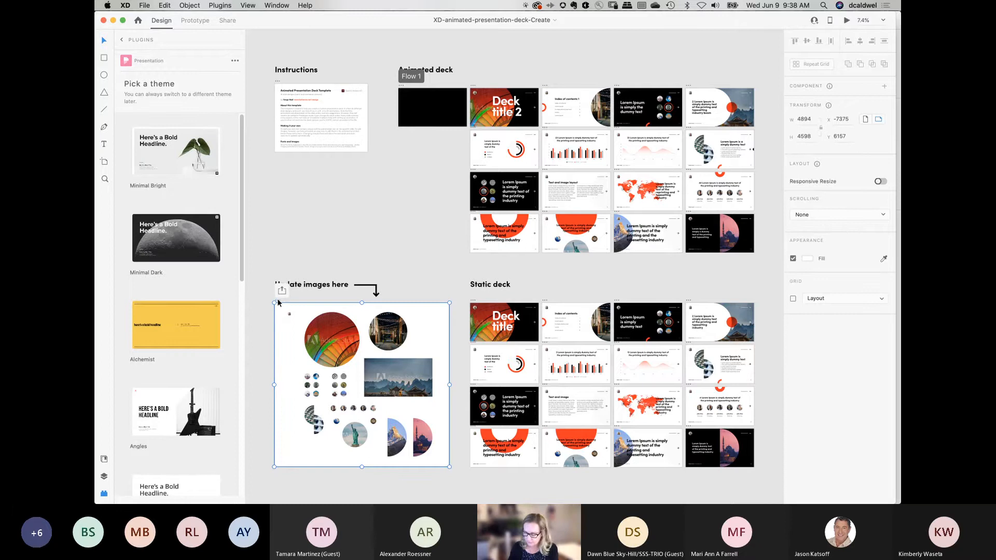
key(super+3)
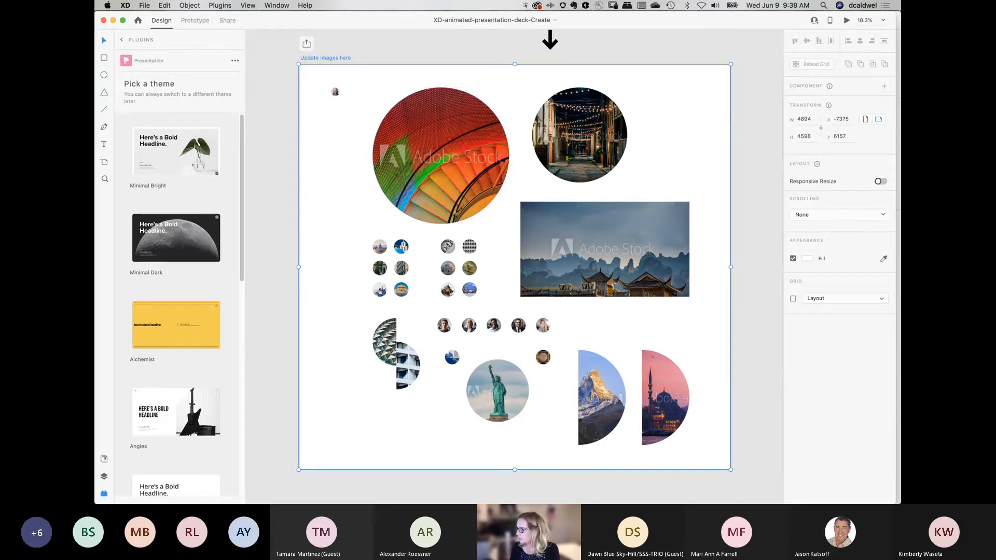
Step: Switch to Finder and close the two repeat grid assets windows covering the artboard
key(super+Tab)
key(super+Tab)
key(super+Tab)
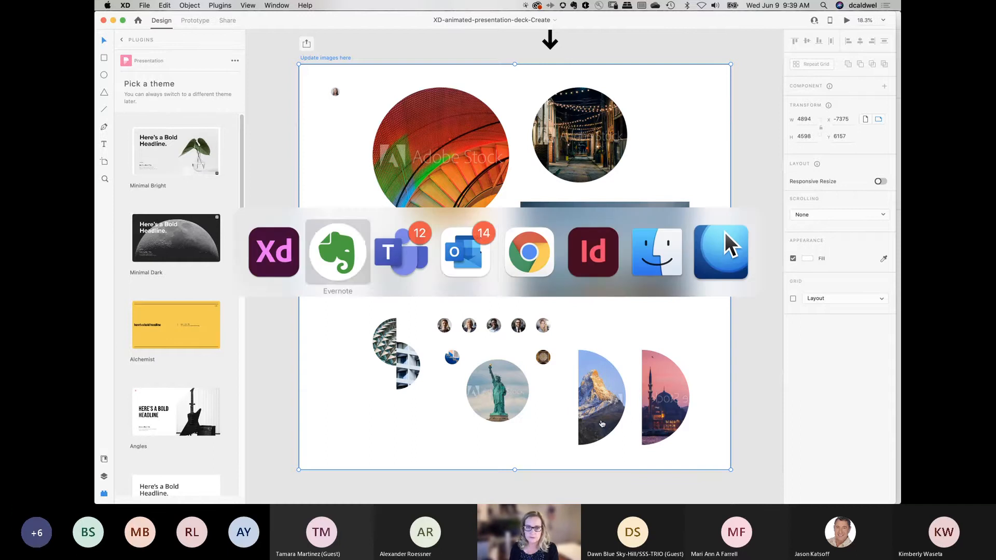
key(super+Tab)
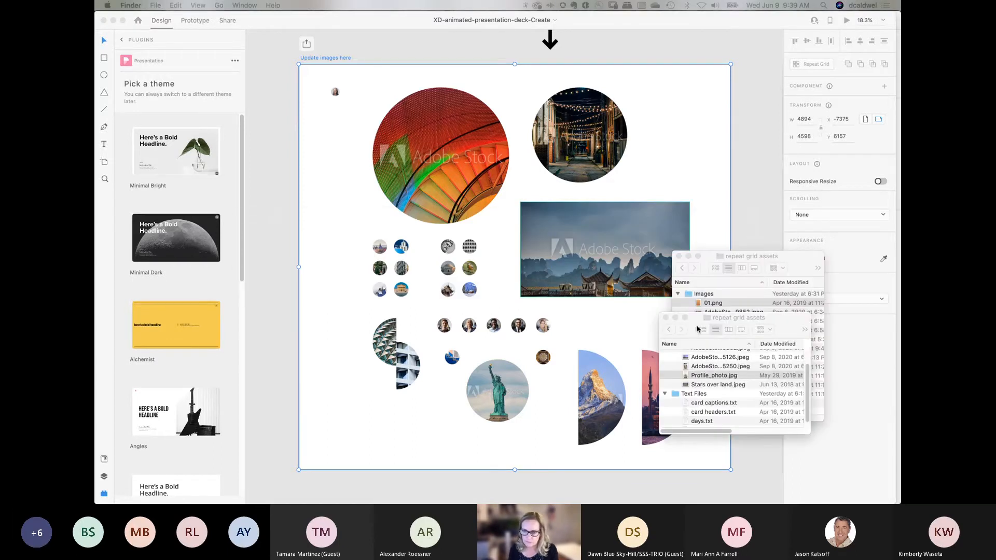
key(super+w)
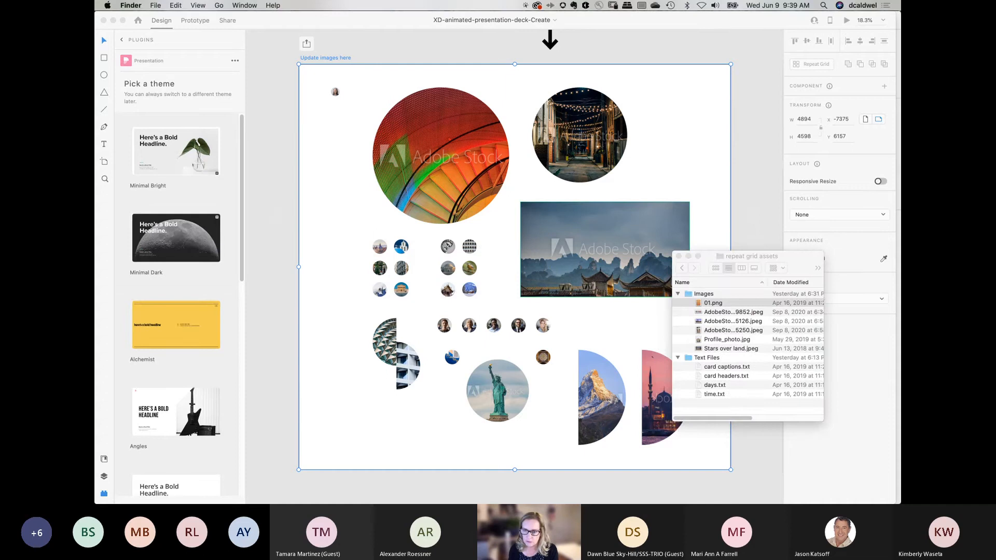
key(super+w)
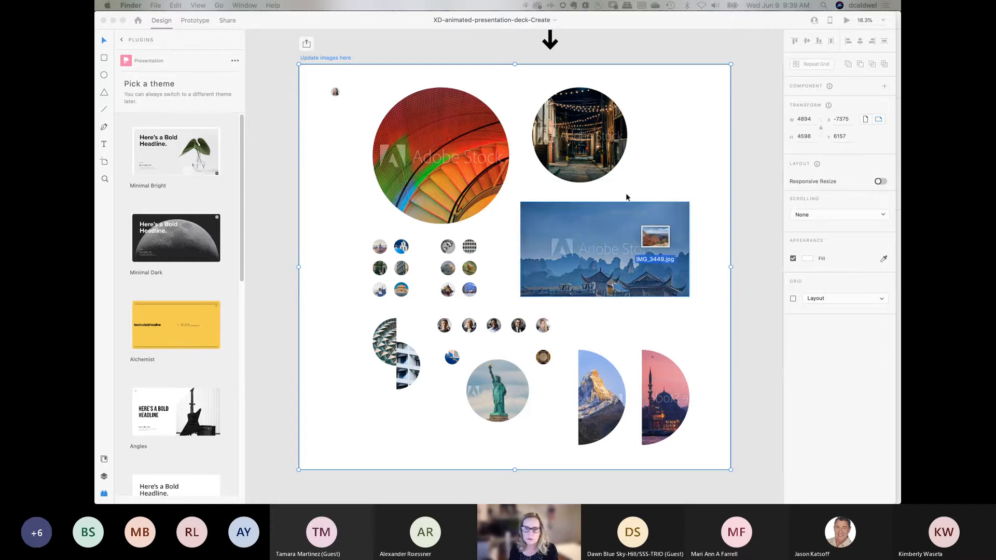
Step: Replace the staircase image in the large circle on the Update images here artboard with IMG_3449.jpg
drag(631, 212, 426, 164)
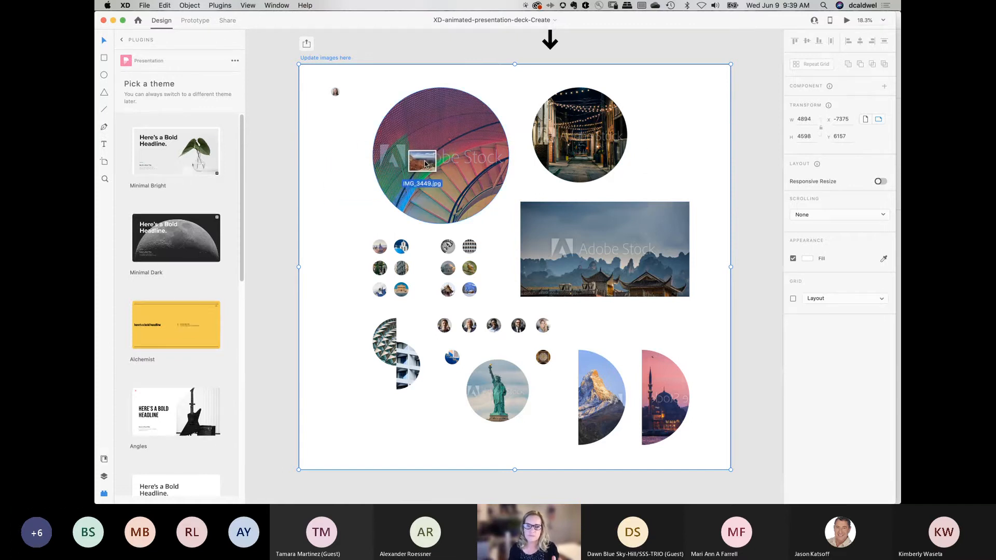
mouse_move(425, 164)
mouse_down()
mouse_move(345, 215)
mouse_move(443, 166)
mouse_up()
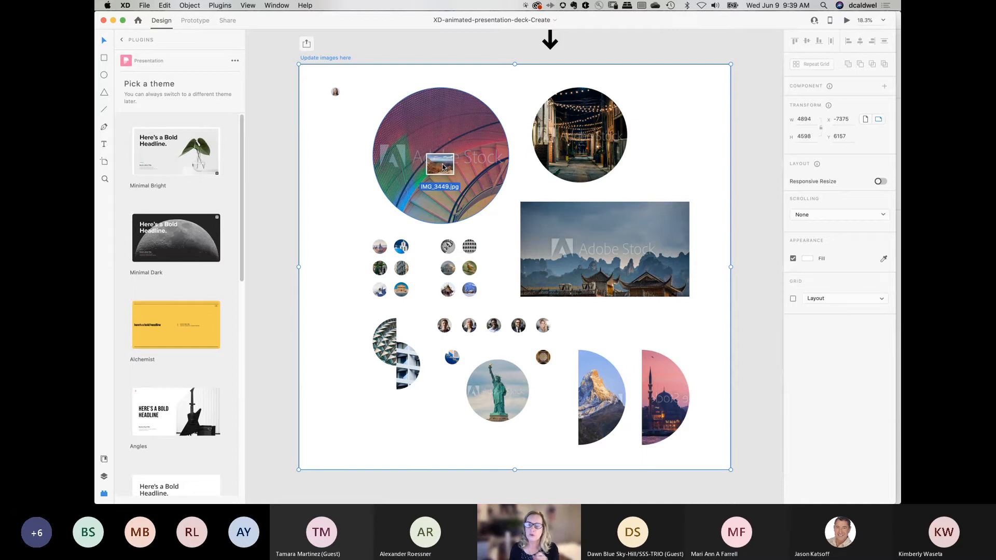
drag(443, 166, 442, 167)
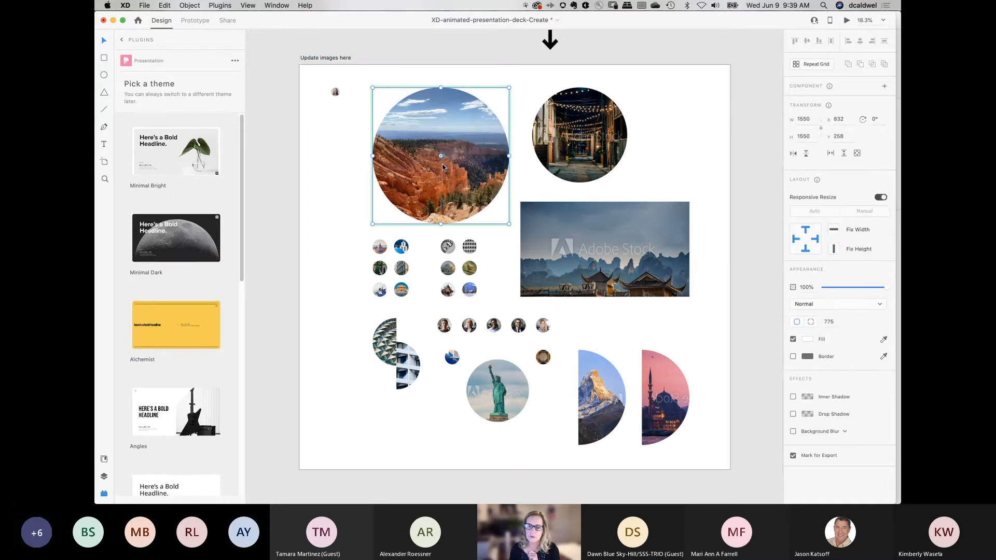
Step: Shift the canyon photo slightly to the left inside its circular mask and deselect it
double_click(466, 185)
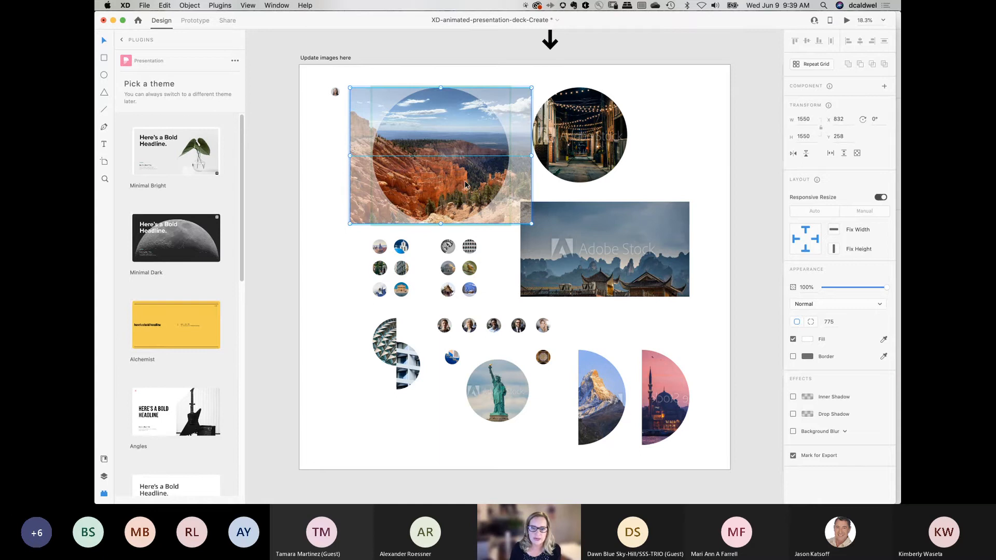
double_click(465, 181)
double_click(459, 172)
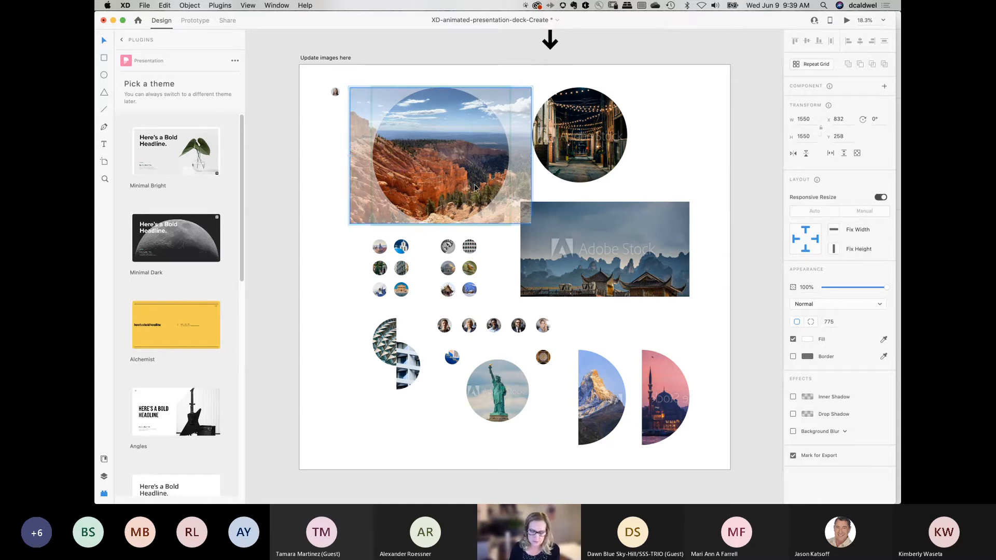
drag(475, 188, 458, 187)
key(Escape)
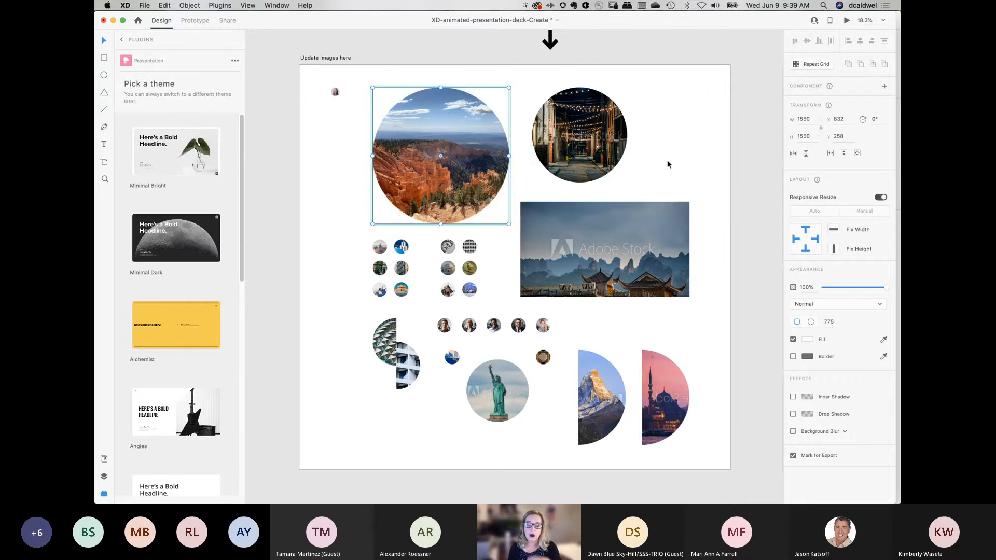
click(668, 161)
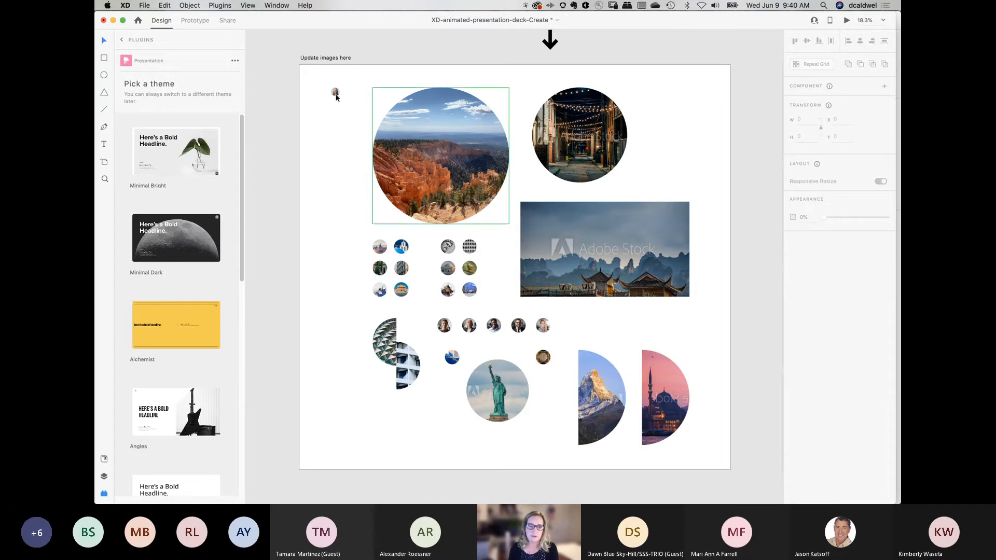
Step: Switch to the XD-animated-presentation-dlc document and inspect the replaced images on its Update images here artboard
click(275, 5)
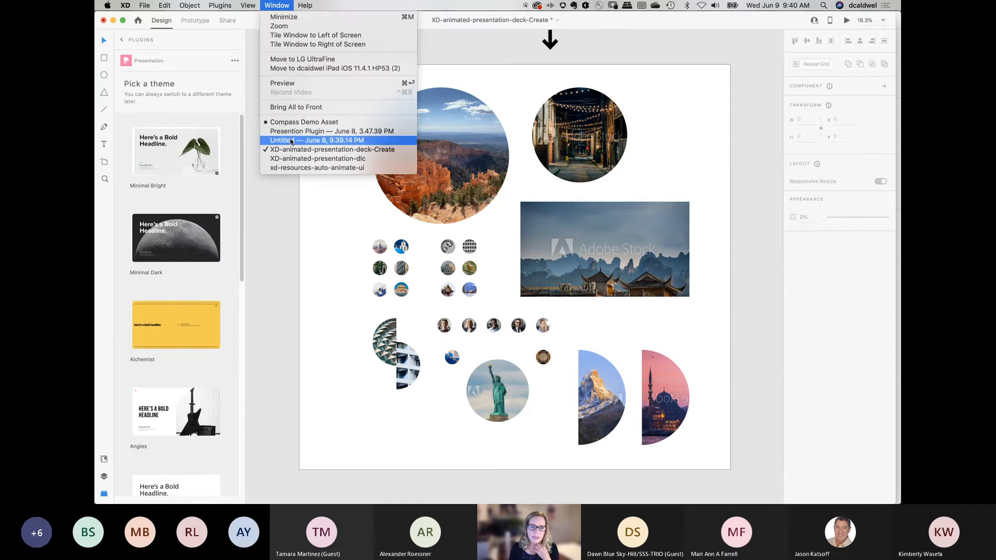
click(290, 159)
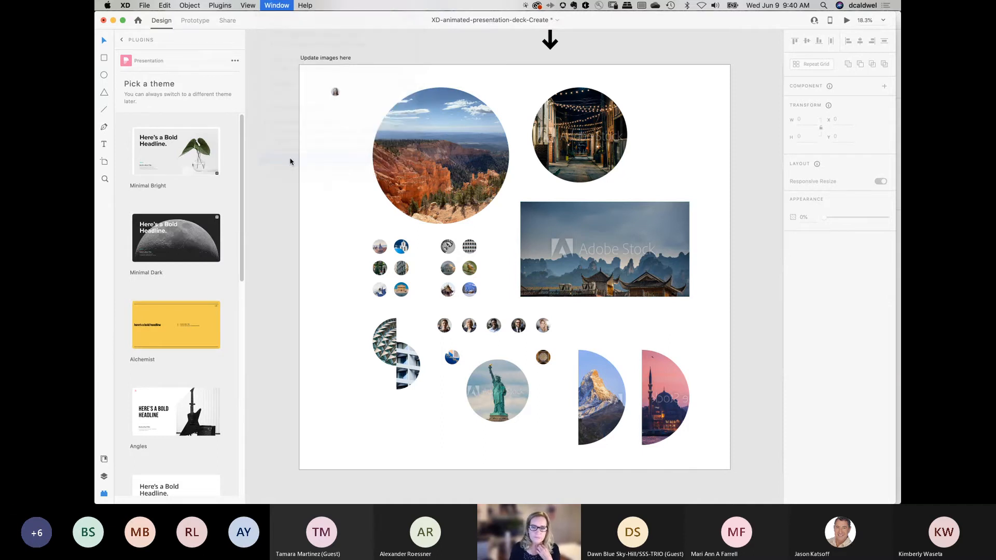
click(279, 304)
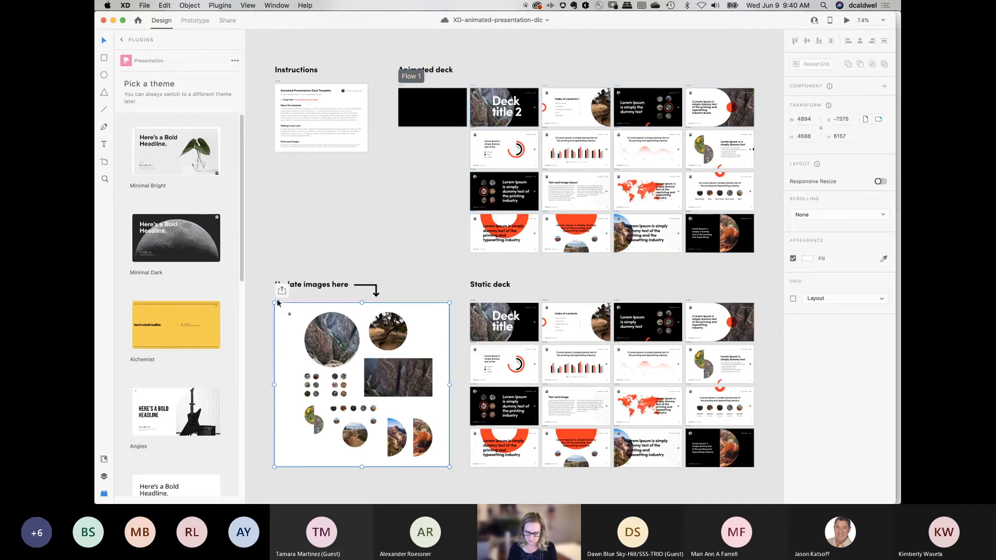
key(super+3)
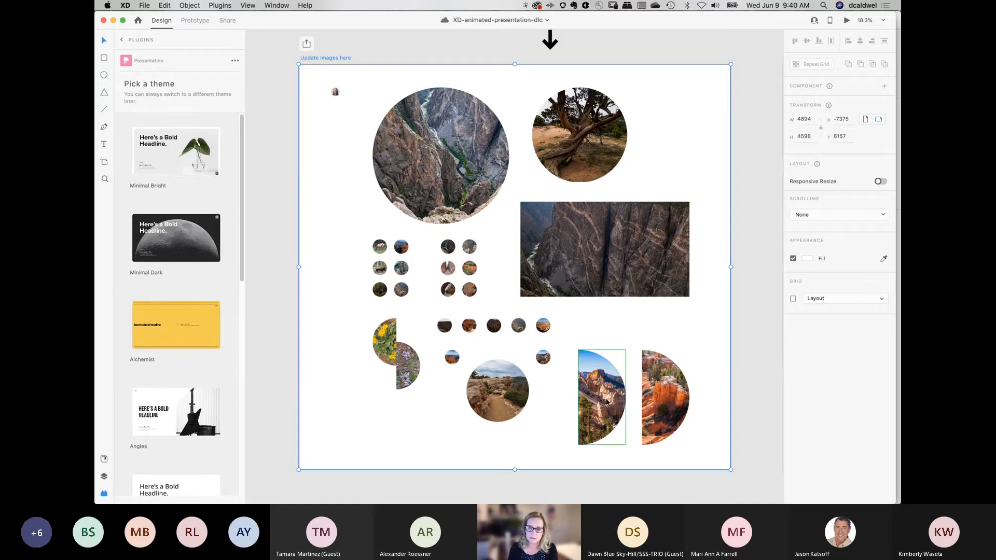
Step: Select the black Cover - 0 artboard of the animated deck and start a prototype preview from it
key(super+0)
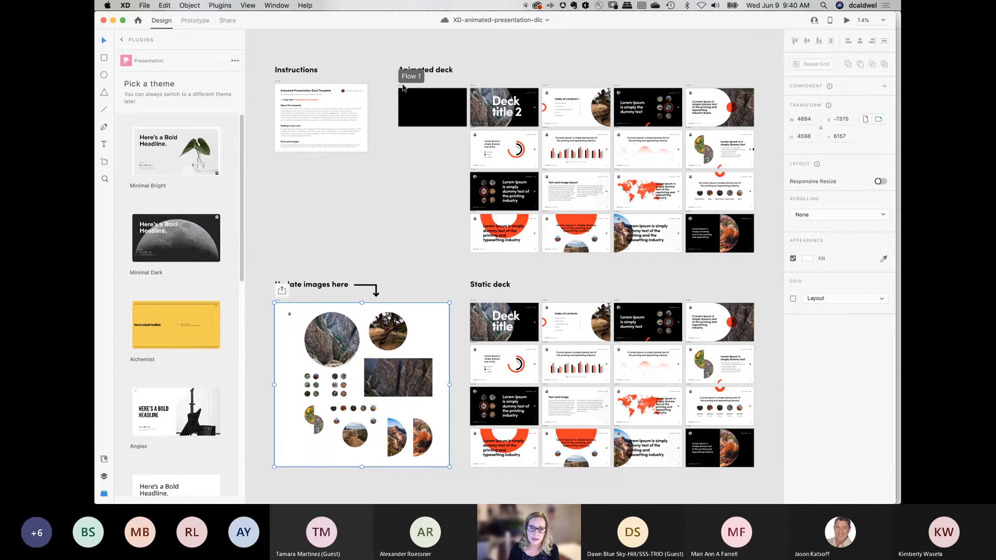
click(420, 115)
key(super+3)
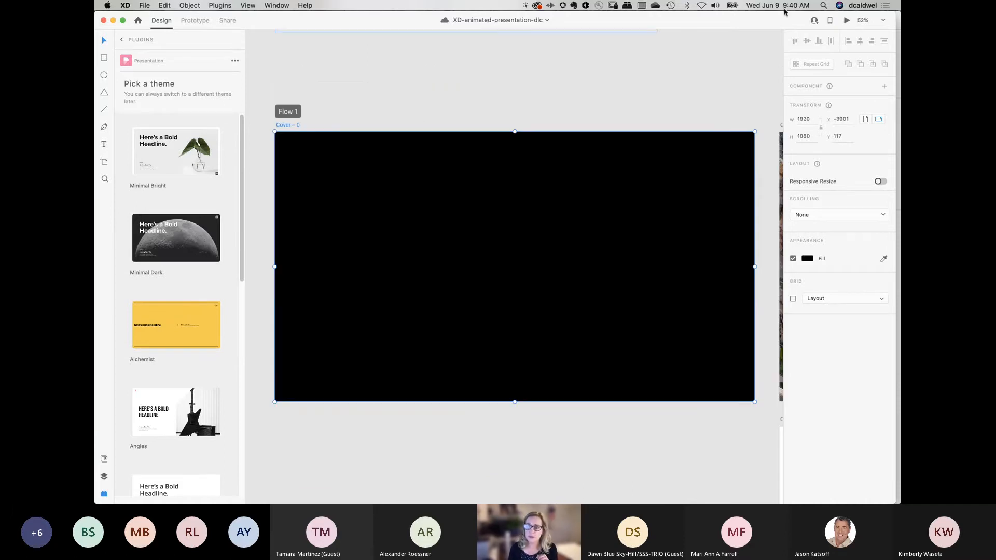
click(847, 21)
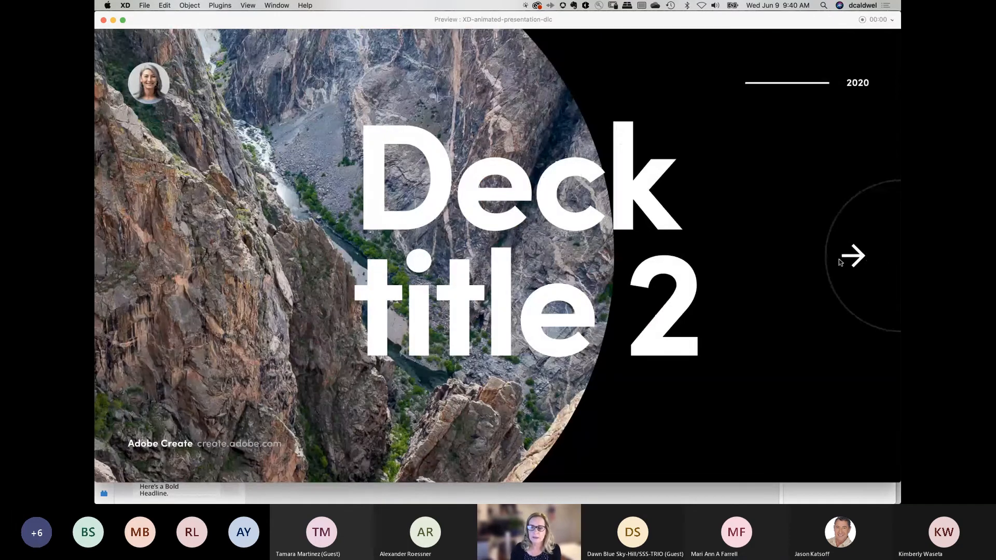
Step: Advance through all the animated deck's slides up to slide 15 to check the replaced images, and close the preview
click(849, 259)
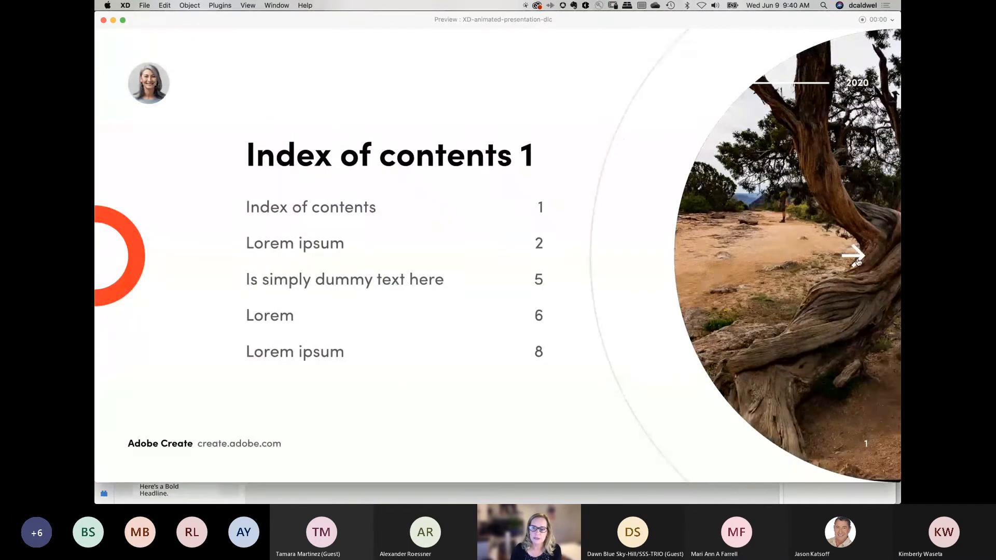
click(858, 259)
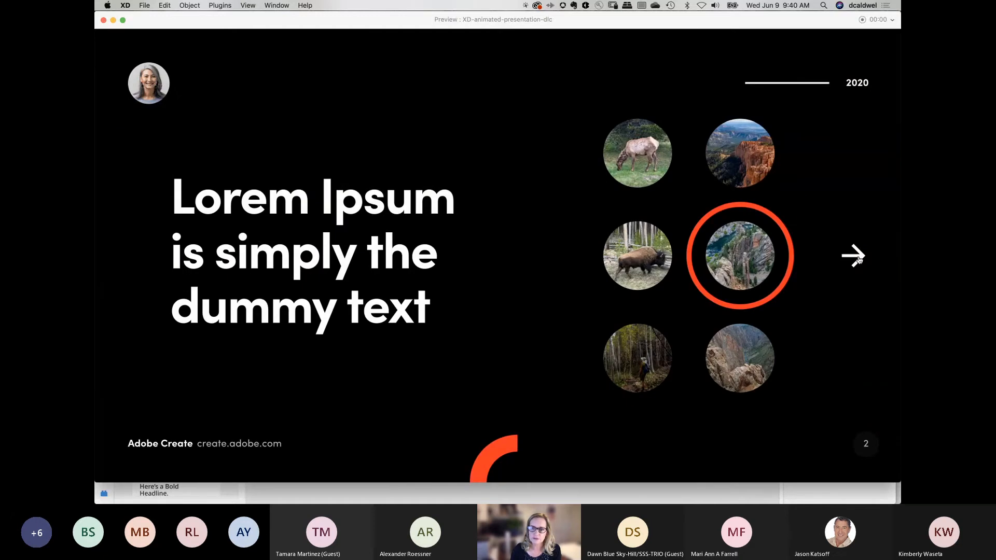
click(859, 259)
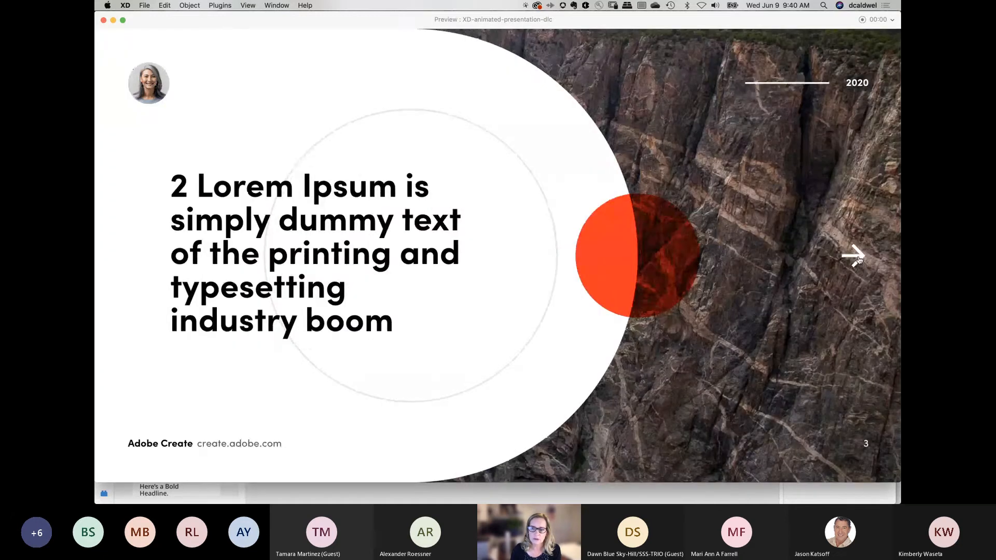
click(859, 259)
click(859, 259)
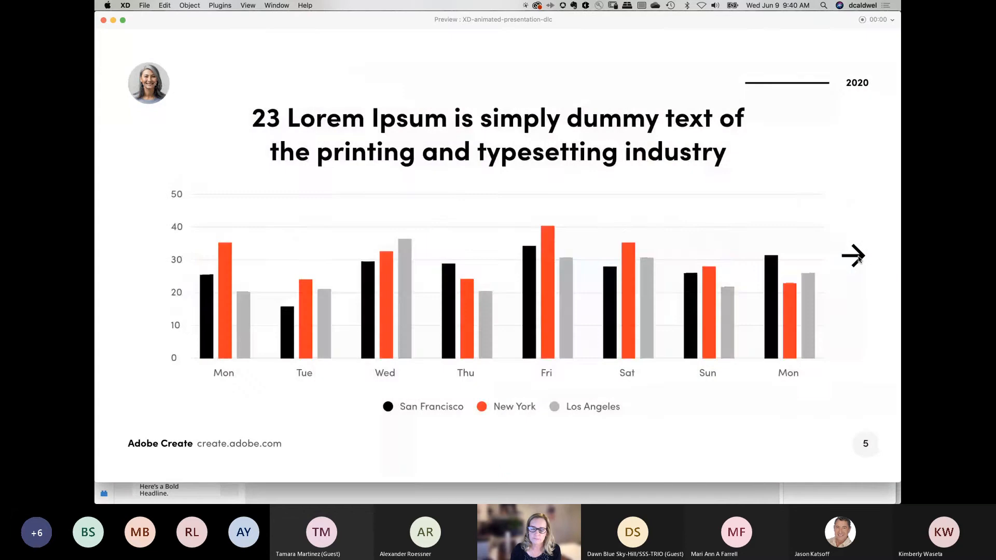
click(859, 259)
click(859, 259)
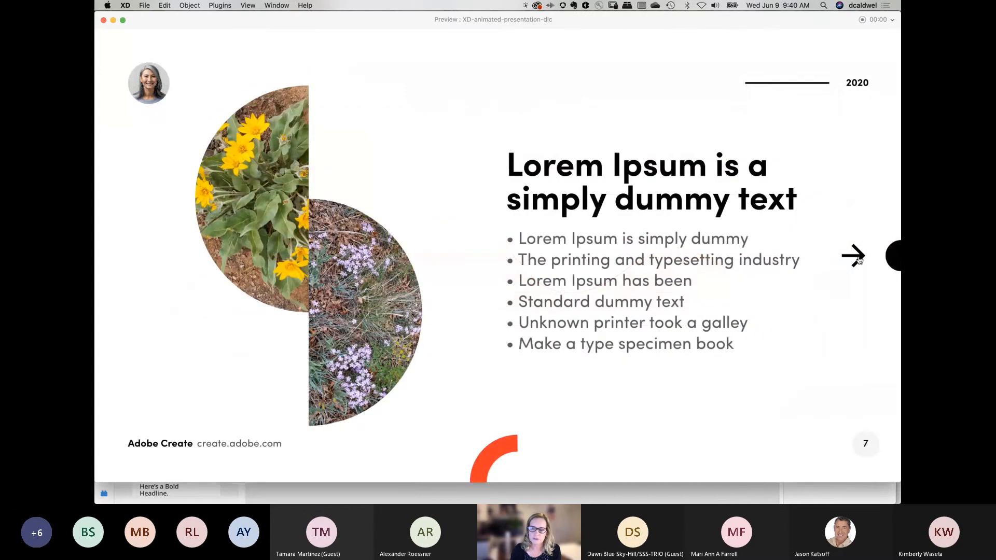
click(858, 259)
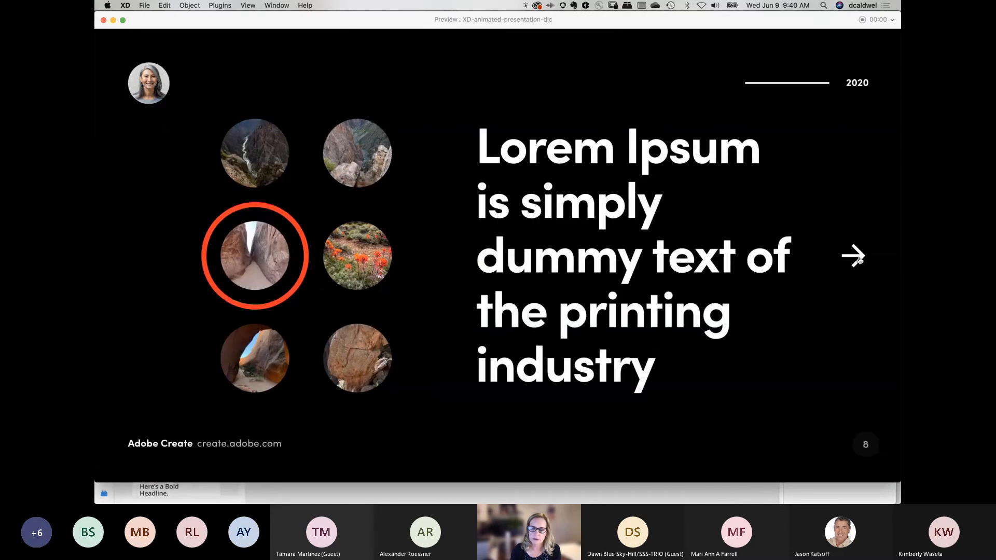
click(858, 259)
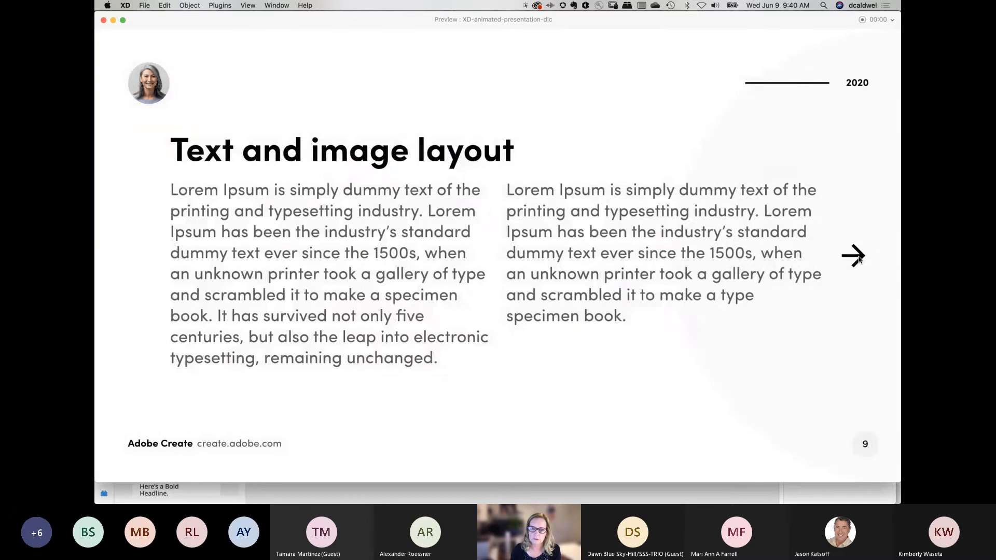
click(859, 259)
click(859, 259)
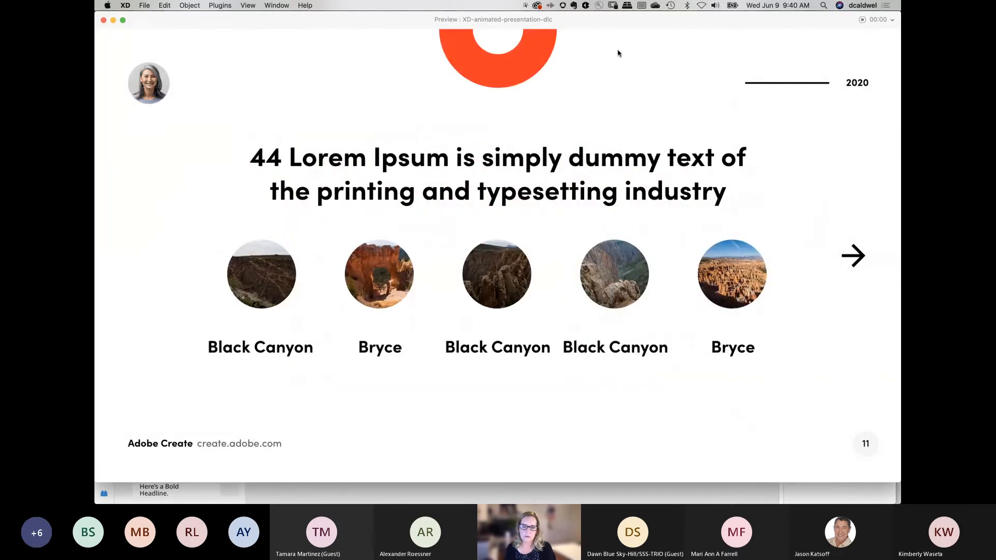
click(855, 260)
click(855, 259)
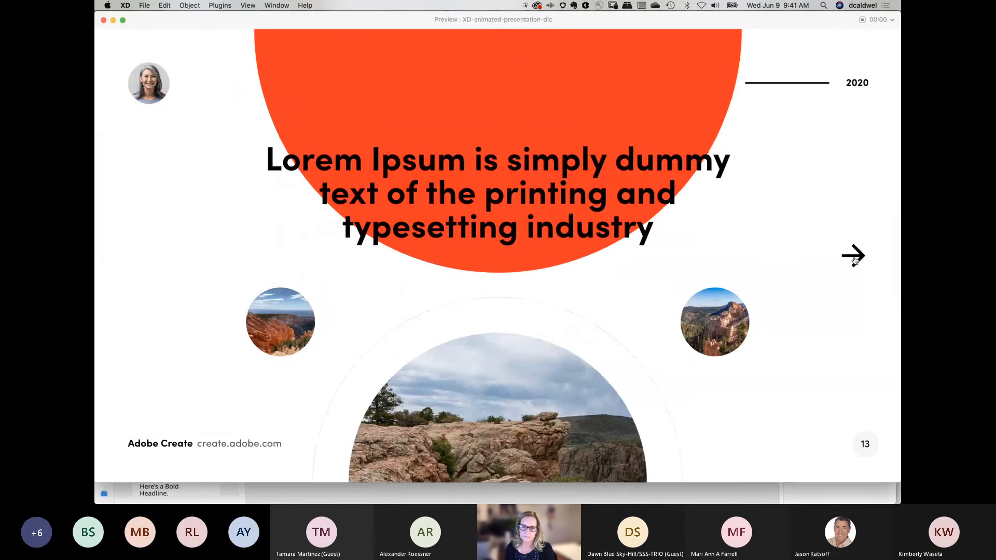
click(855, 259)
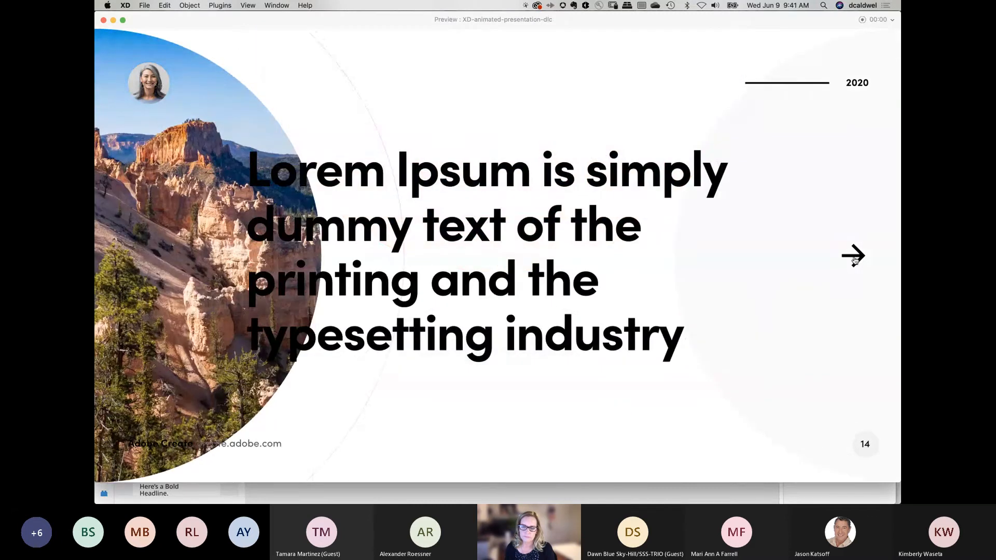
click(855, 259)
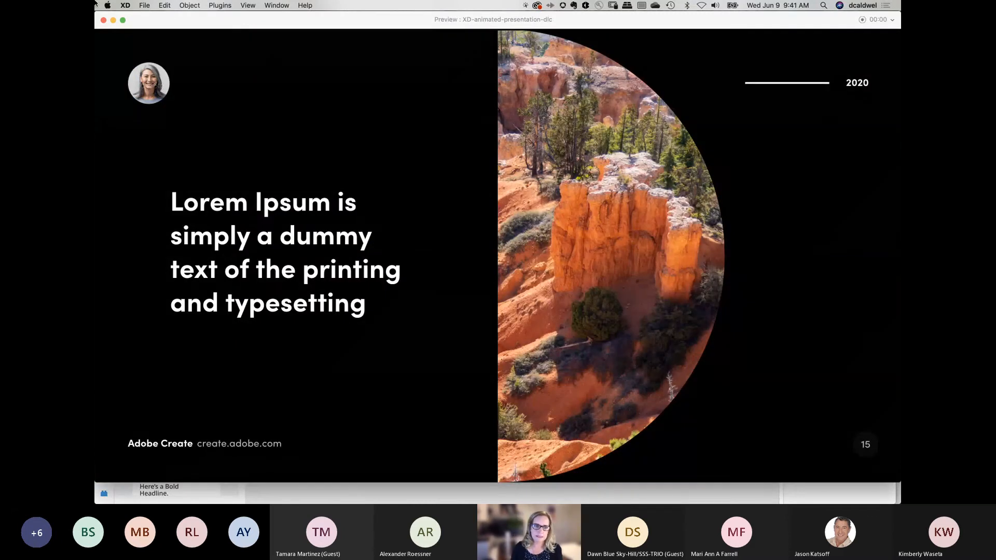
click(103, 21)
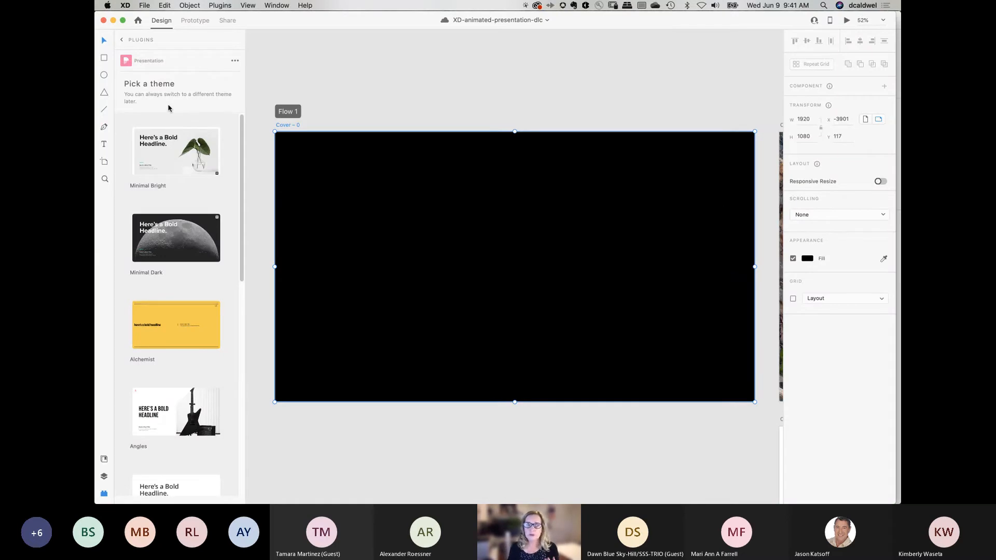
Step: Return from the Presentation plugin to the full plugin list and open the plugin marketplace in Creative Cloud
click(123, 41)
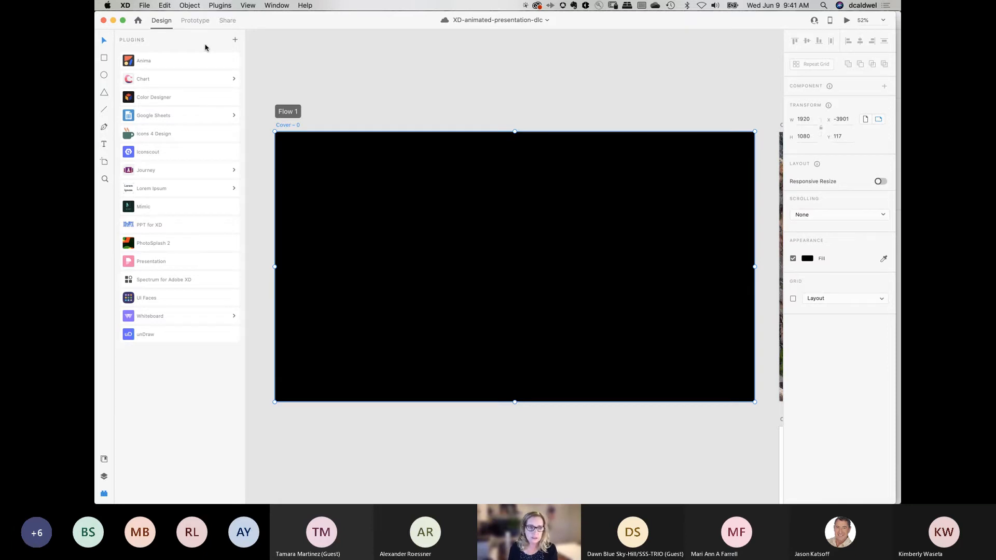
key(F1)
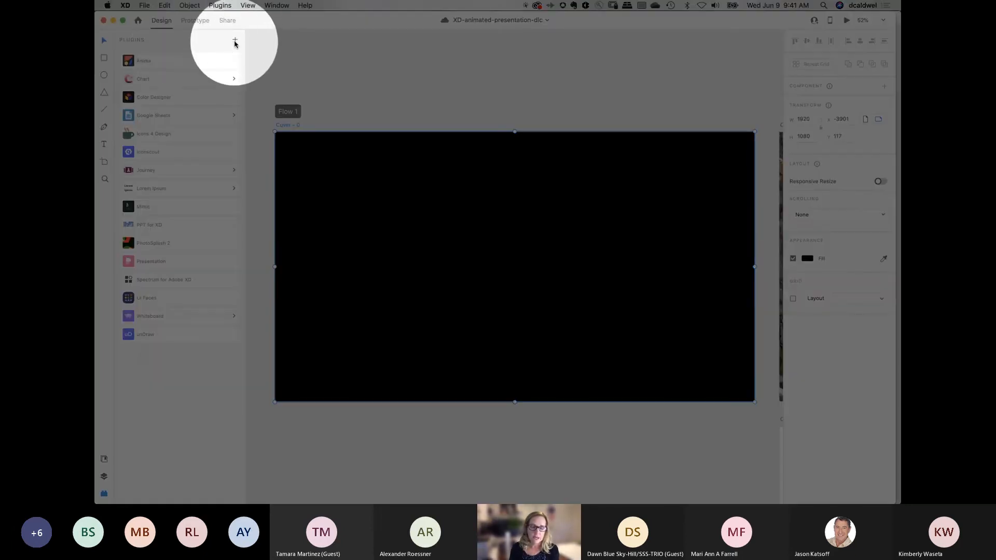
key(F1)
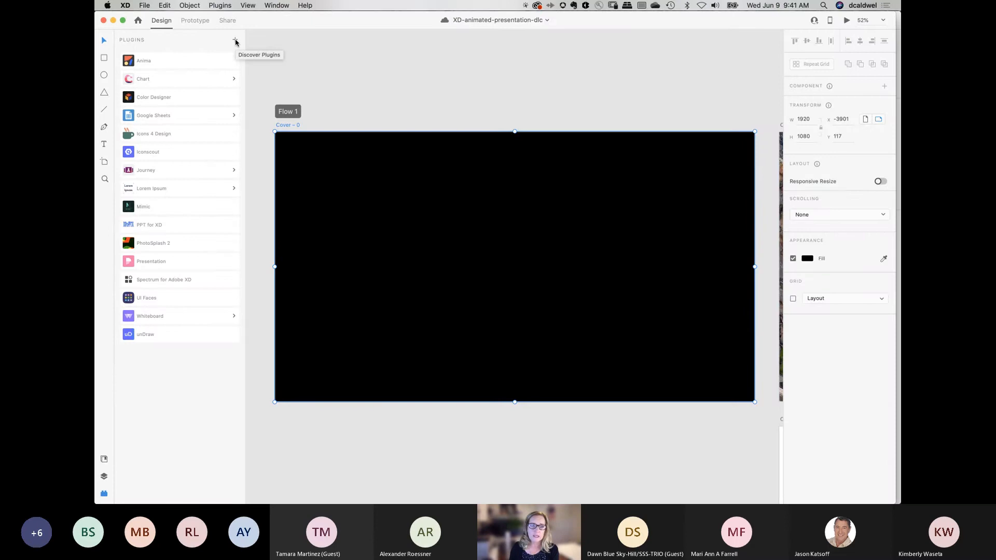
click(234, 40)
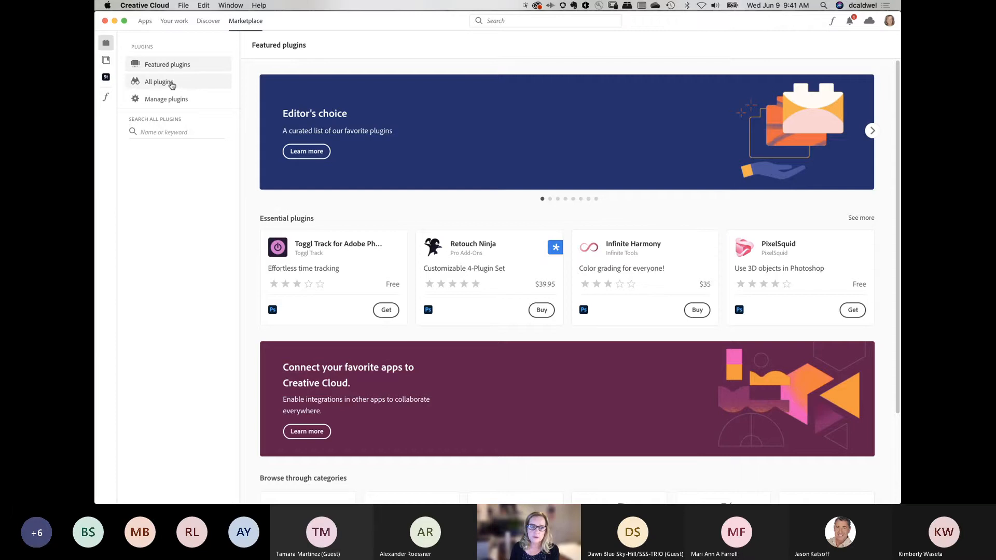
Step: Look over the featured plugins and browse the full list of all plugins in the marketplace
scroll(389, 289, down, 3)
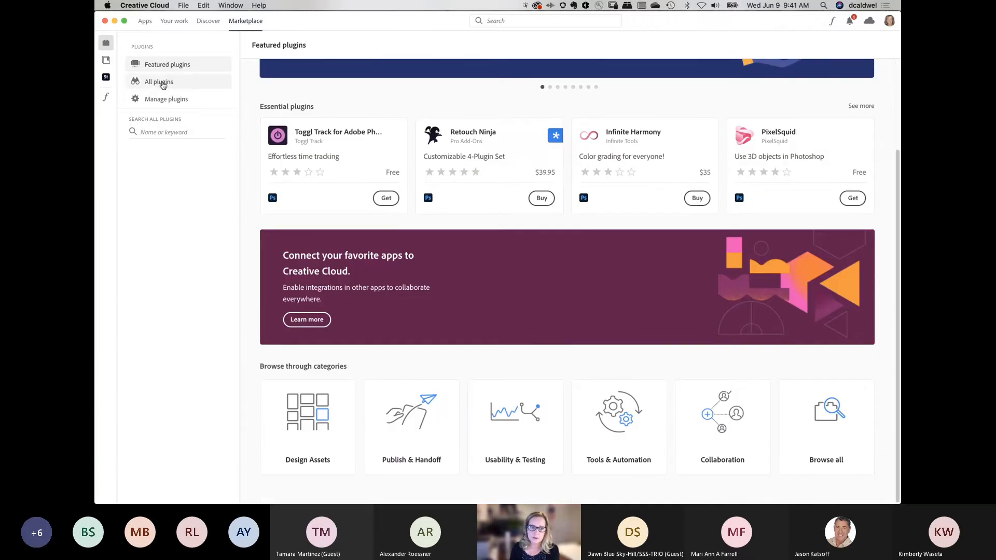
click(160, 83)
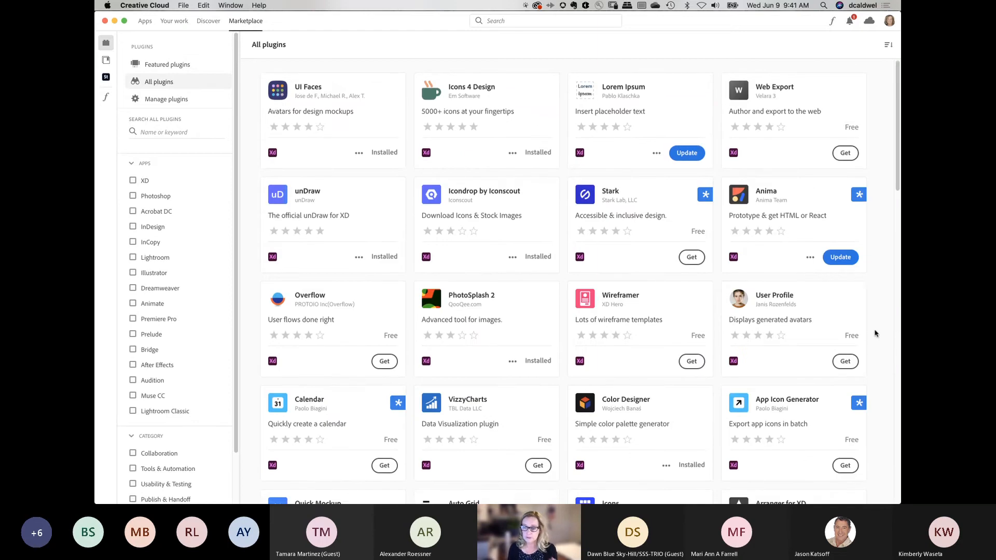
scroll(871, 332, down, 8)
scroll(871, 332, down, 15)
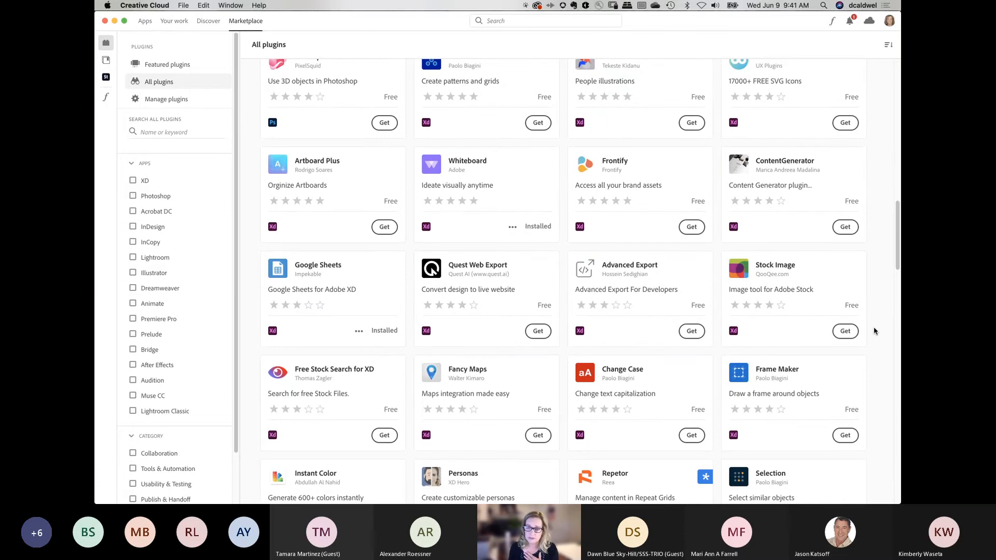
scroll(874, 331, down, 5)
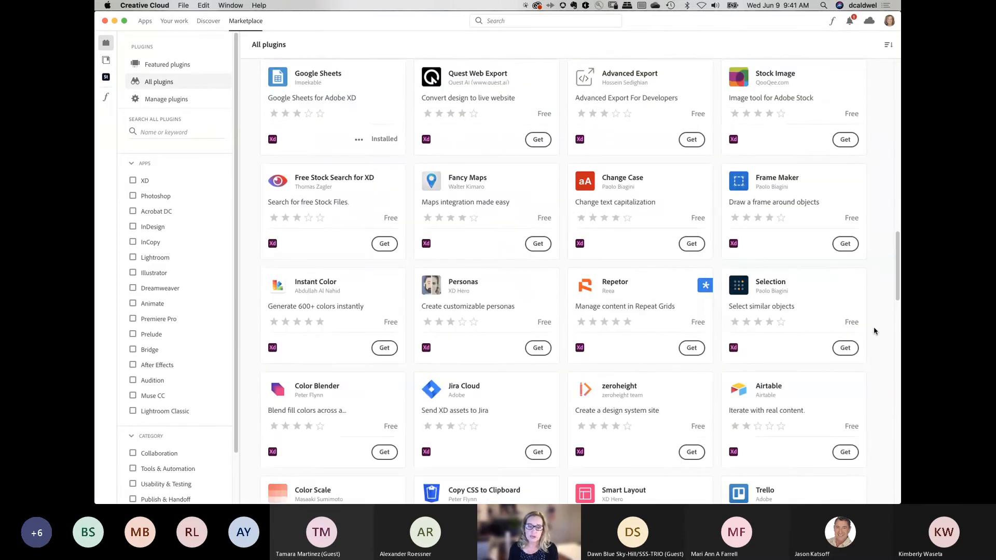
scroll(874, 331, down, 10)
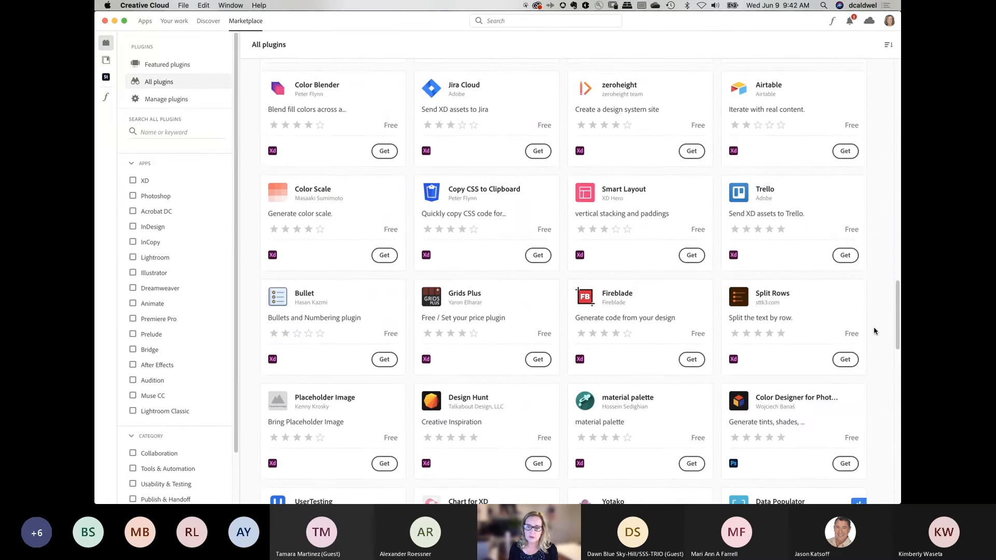
scroll(874, 331, down, 3)
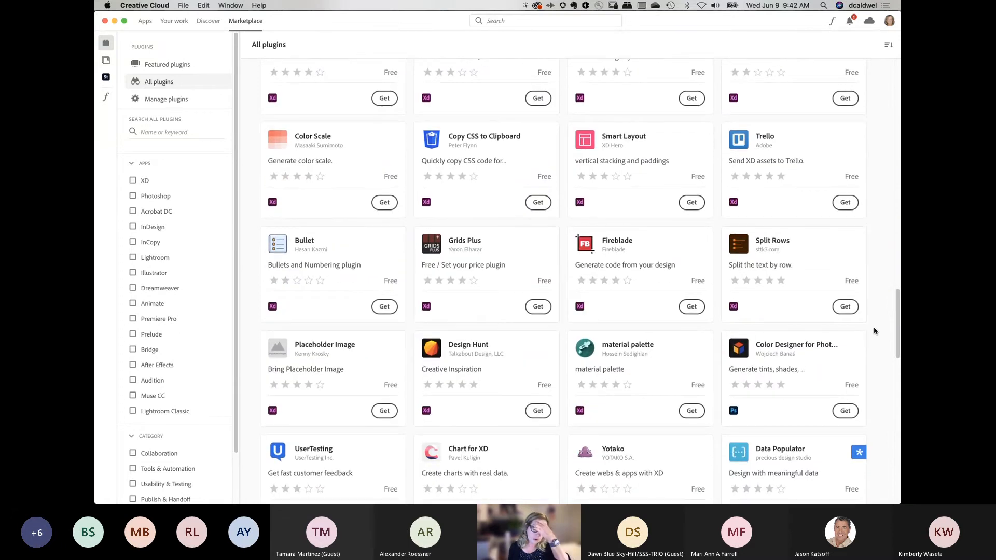
scroll(874, 331, down, 6)
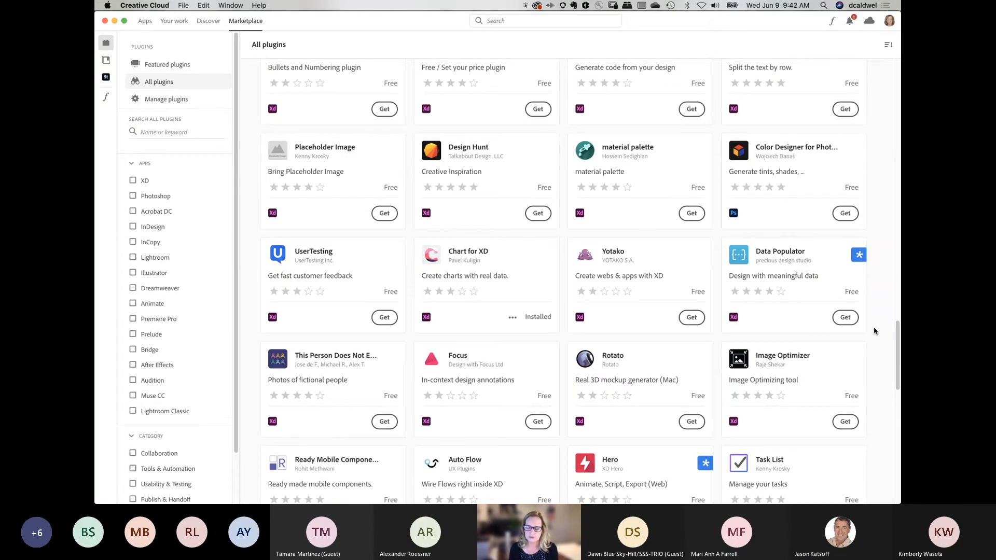
scroll(874, 331, down, 15)
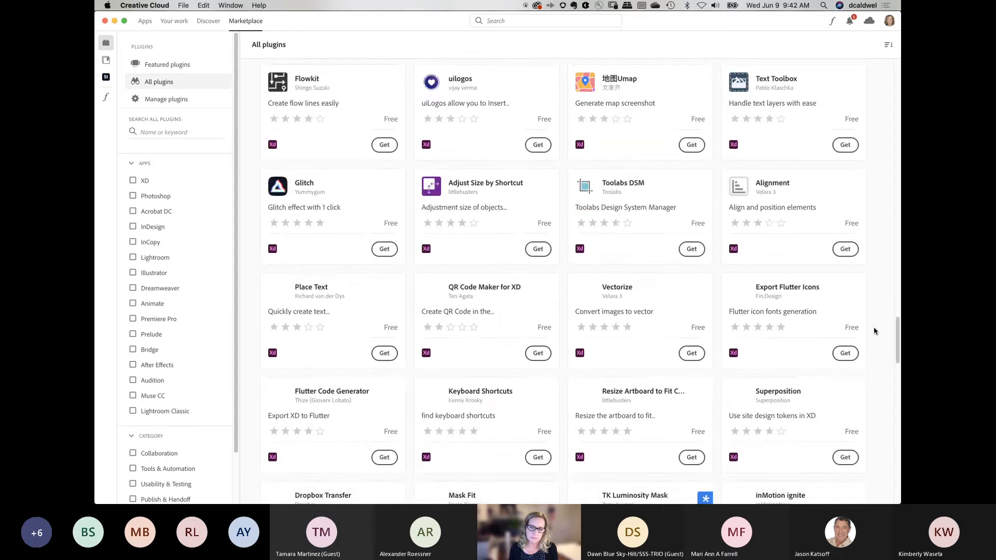
scroll(874, 331, up, 20)
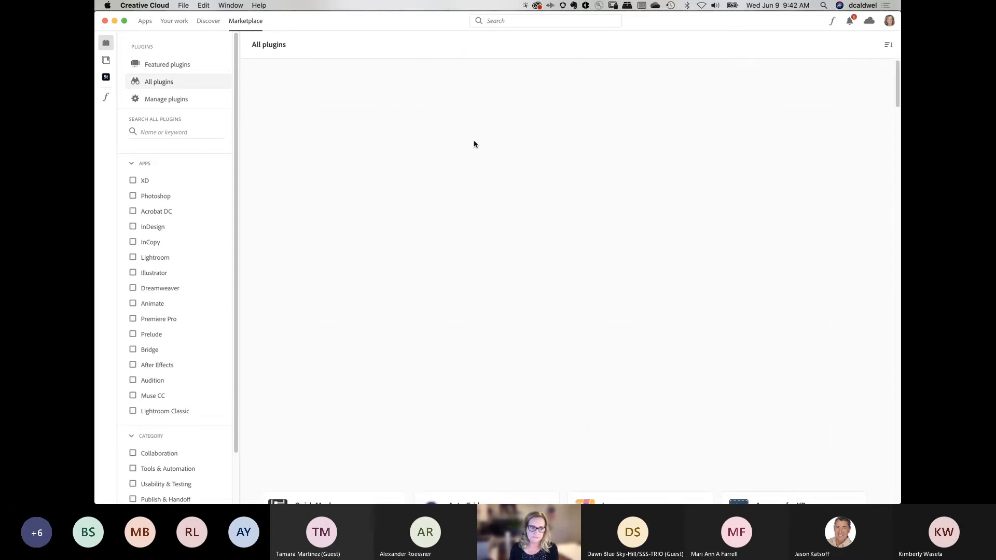
Step: Review the installed plugins under Manage plugins, go back to All plugins, and close the marketplace to return to XD
click(163, 104)
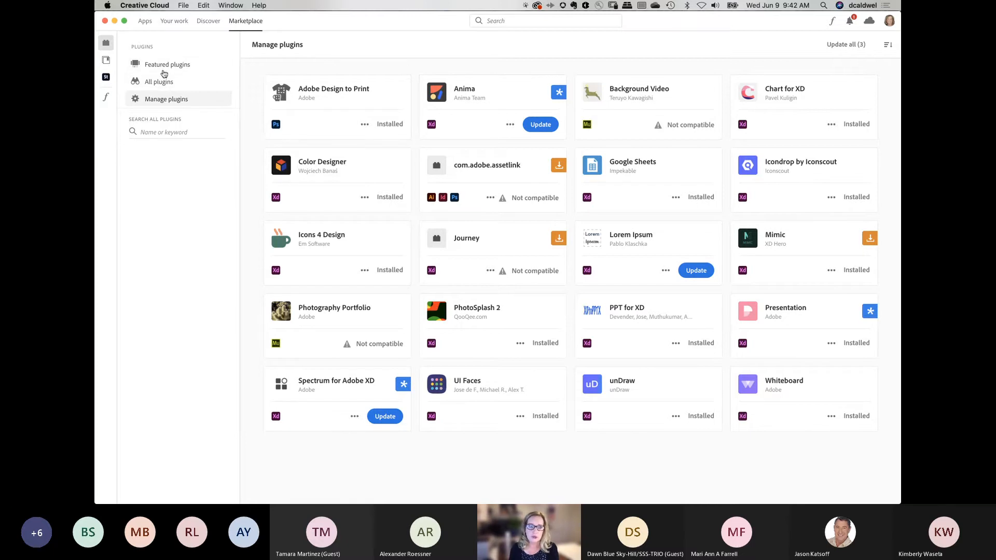
click(149, 83)
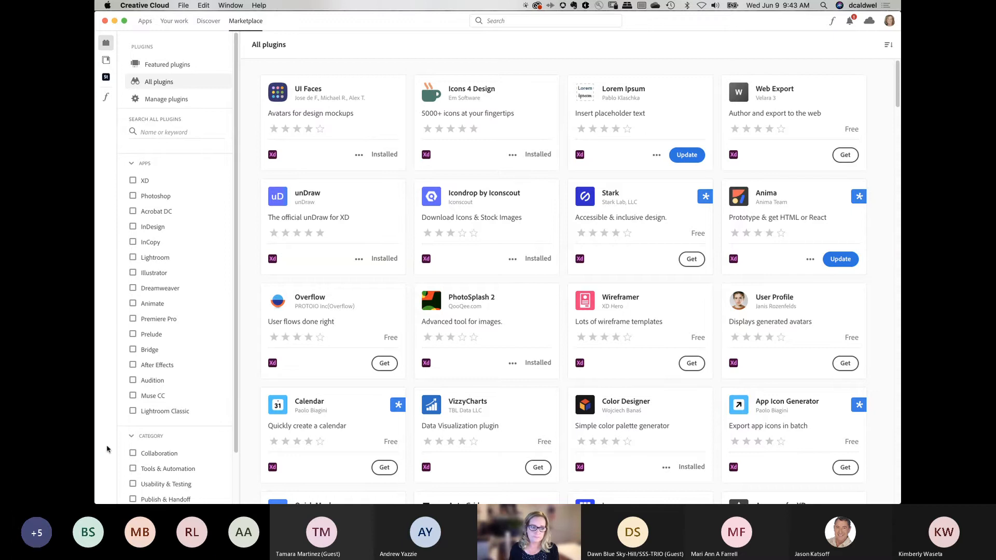
click(104, 21)
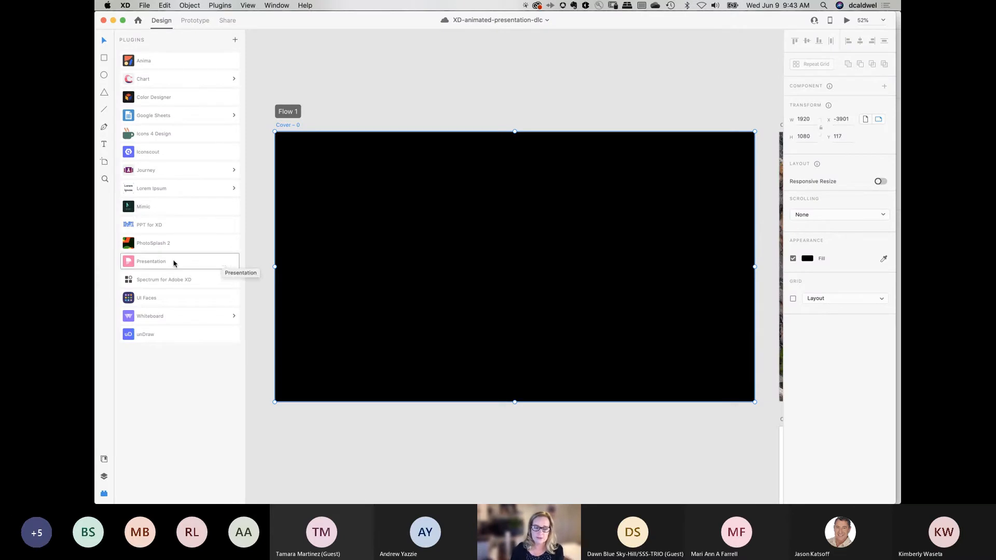
Step: Open the Presentation plugin, browse its available themes, and deselect the Cover - 0 artboard
click(148, 262)
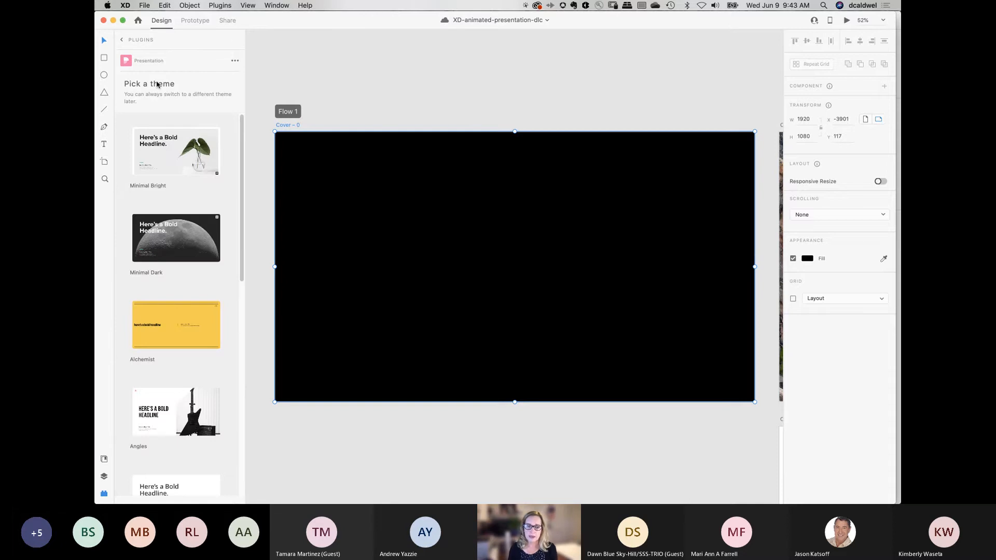
scroll(171, 211, down, 15)
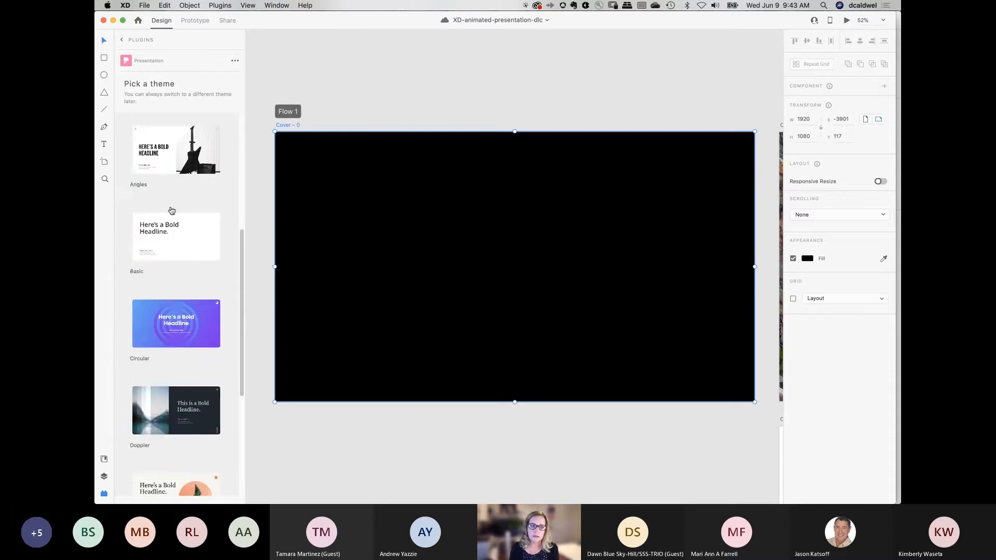
scroll(171, 211, up, 10)
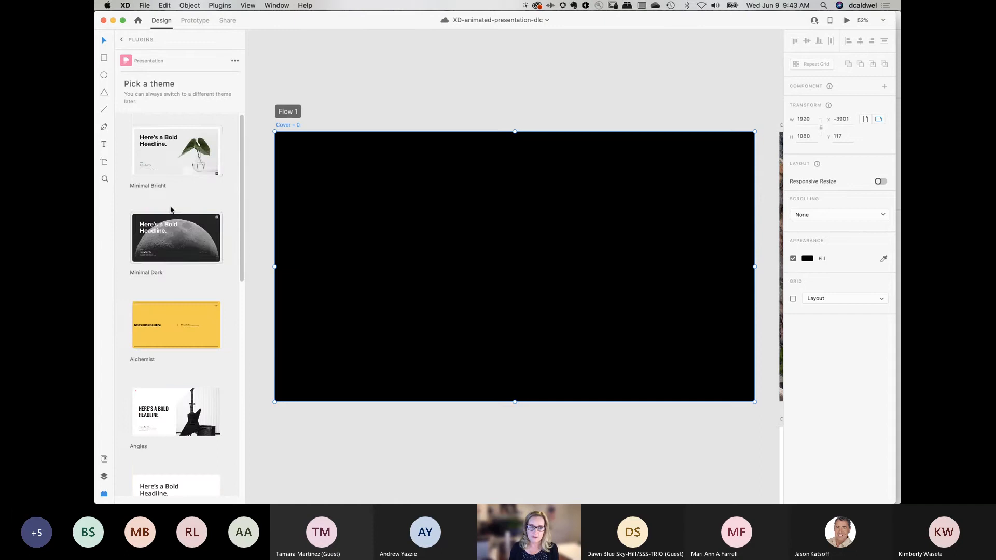
click(322, 181)
click(340, 97)
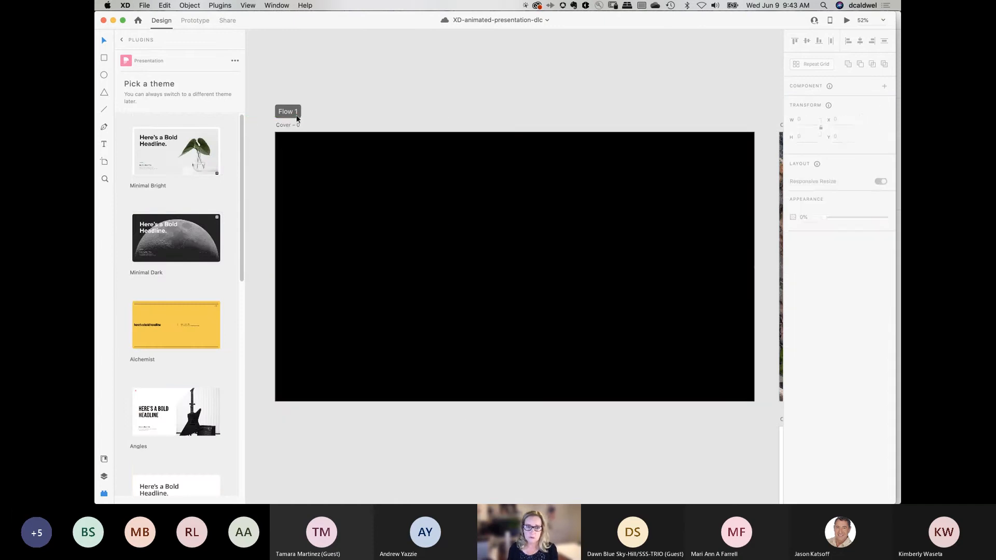
Step: Look over the animated deck's slides from the Cover - 0 artboard through to the closing TY slide
key(super+minus)
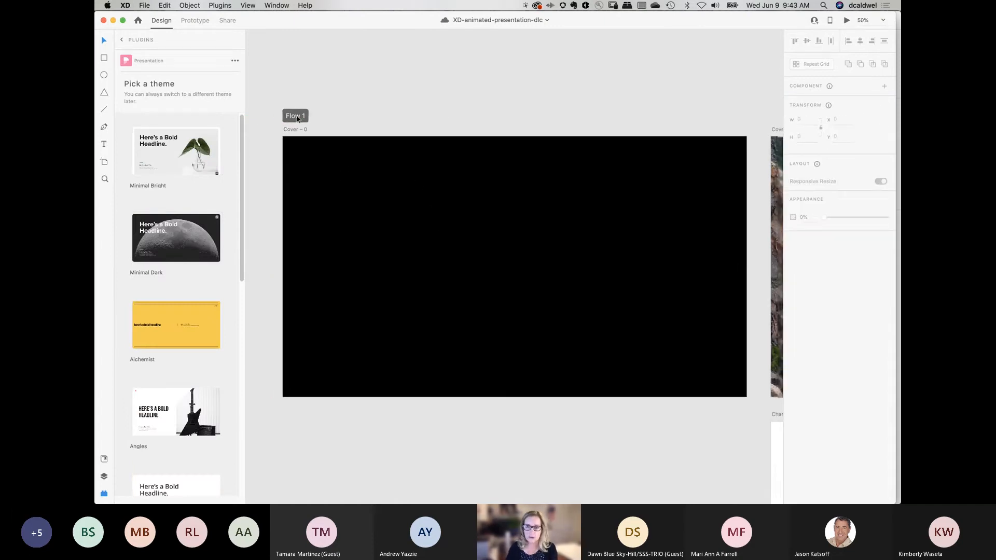
key(super+minus)
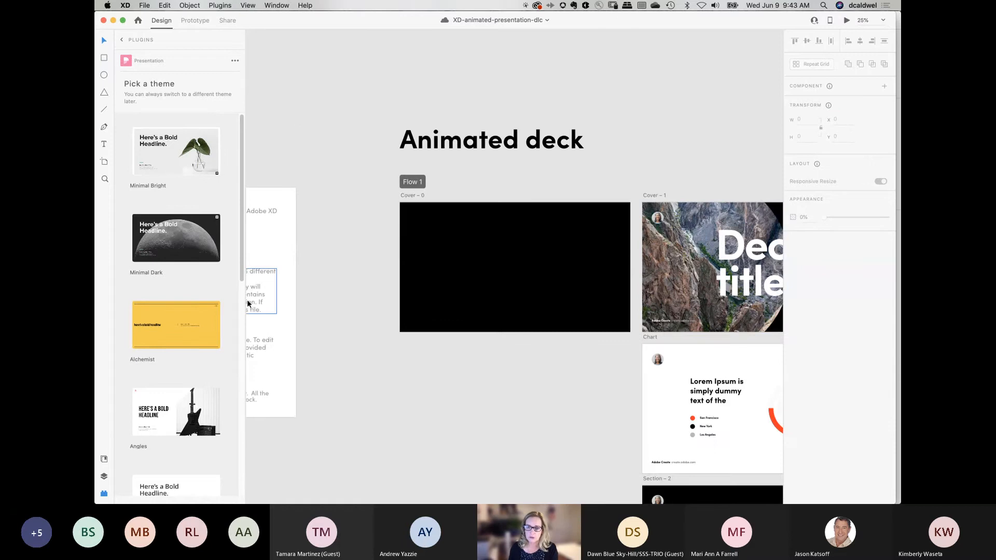
drag(517, 406, 383, 302)
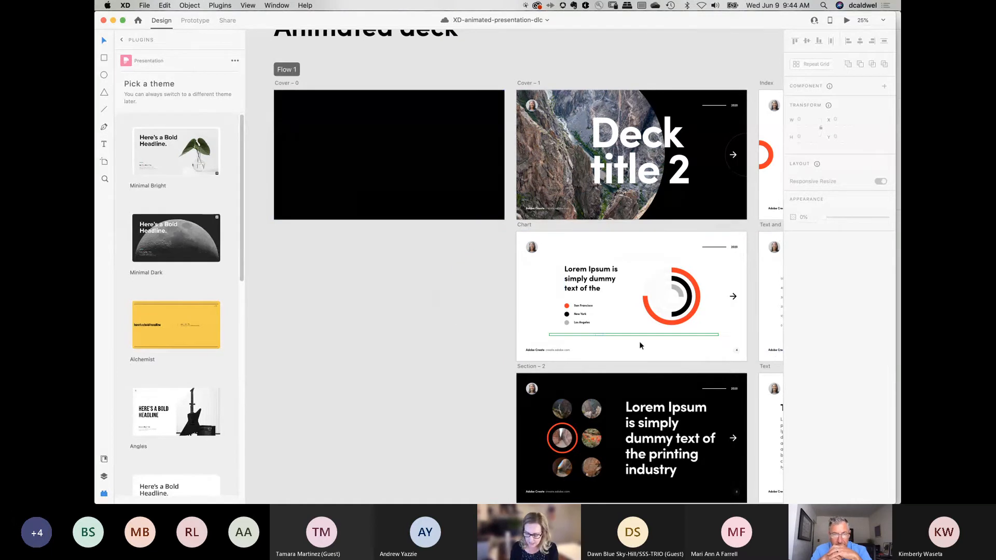
drag(671, 383, 95, 242)
drag(516, 284, 229, 215)
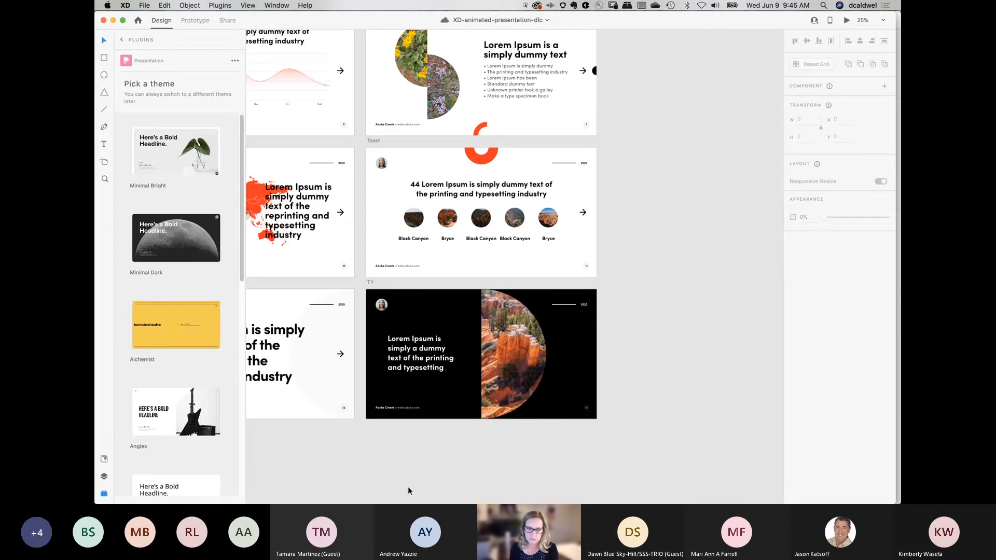
scroll(344, 460, left, 5)
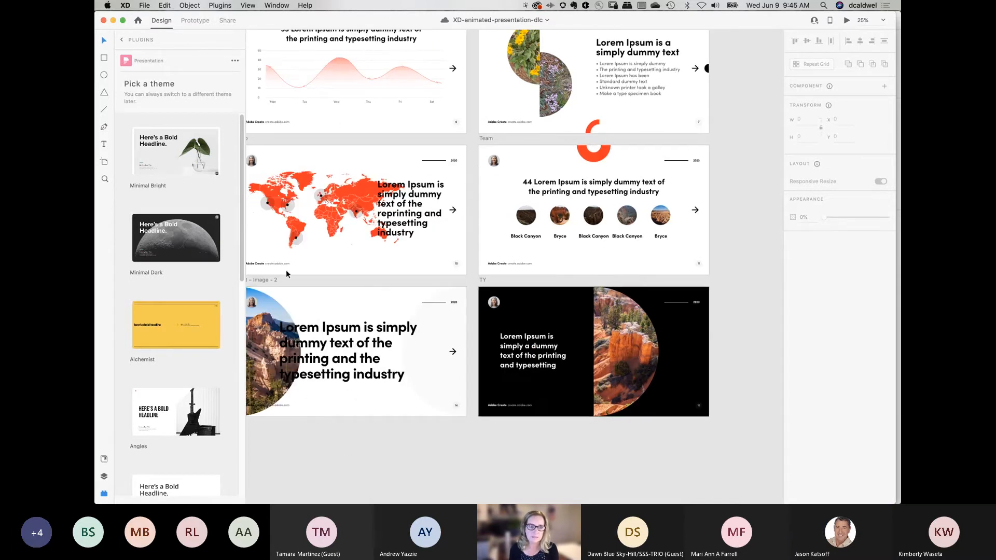
Step: Create a new document from the Web 1920 preset (1920 x 1080 px) and dismiss the calendar reminder
click(138, 20)
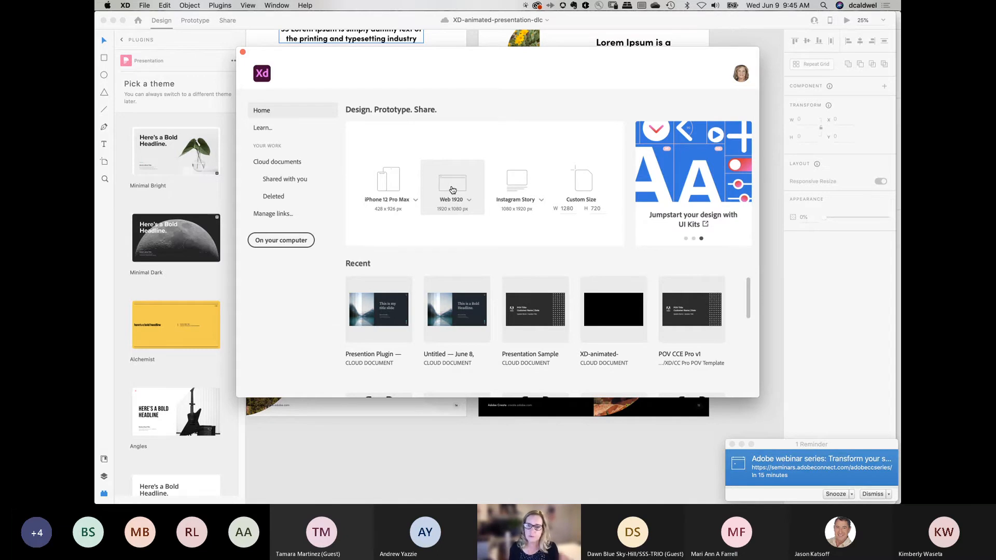
click(452, 190)
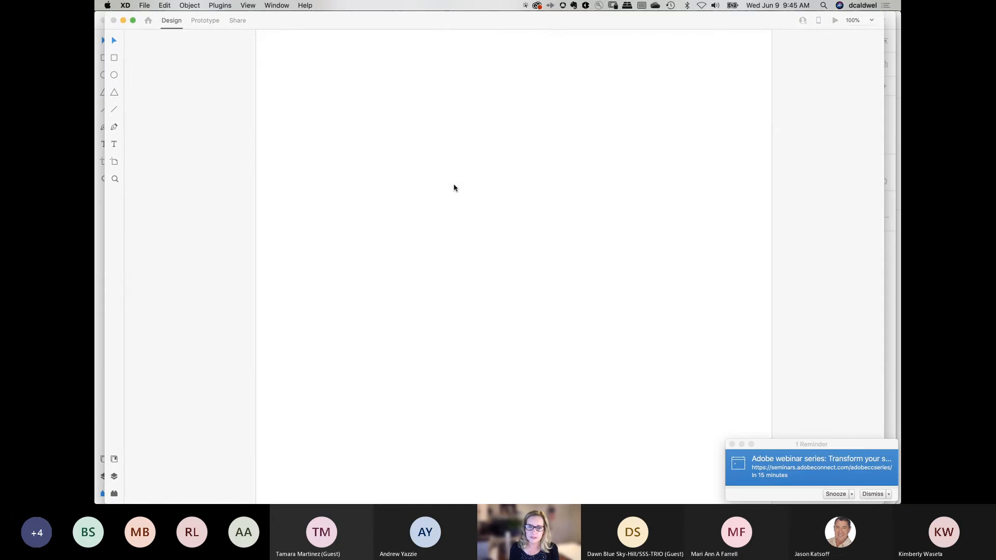
mouse_move(95, 147)
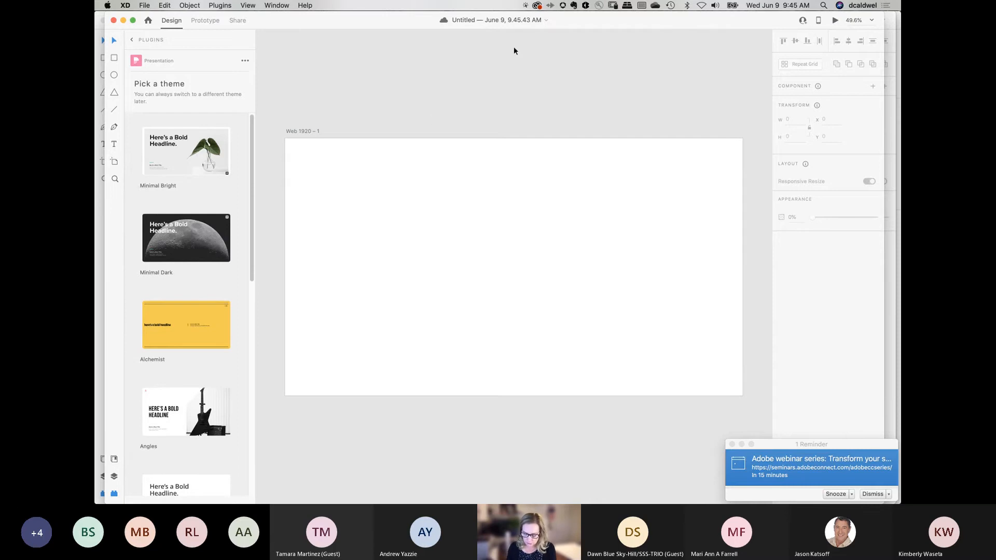
click(307, 132)
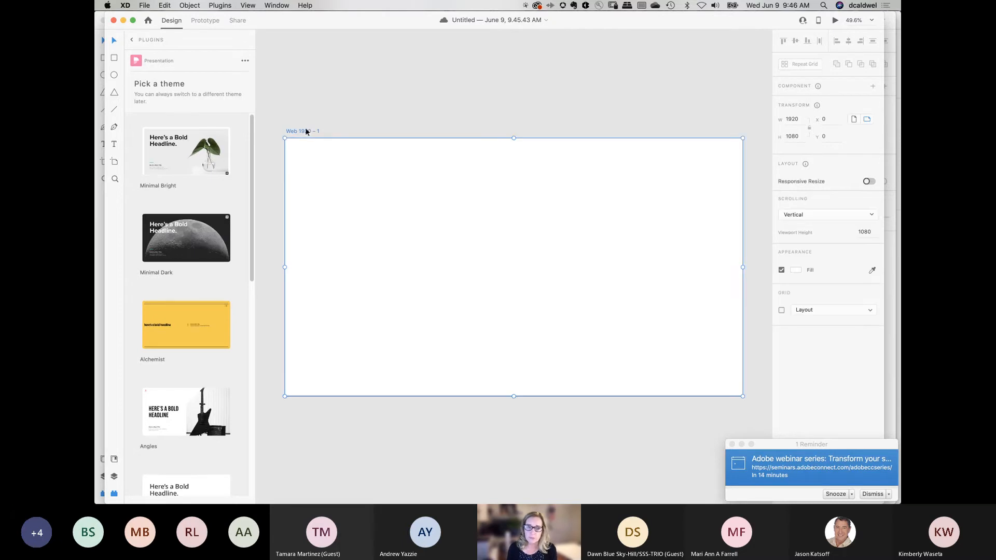
click(377, 108)
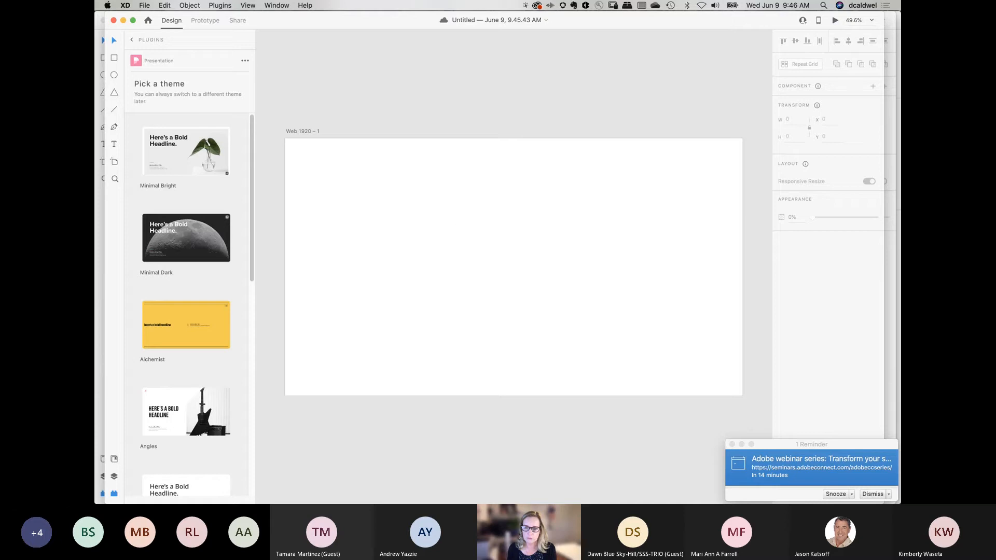
click(872, 494)
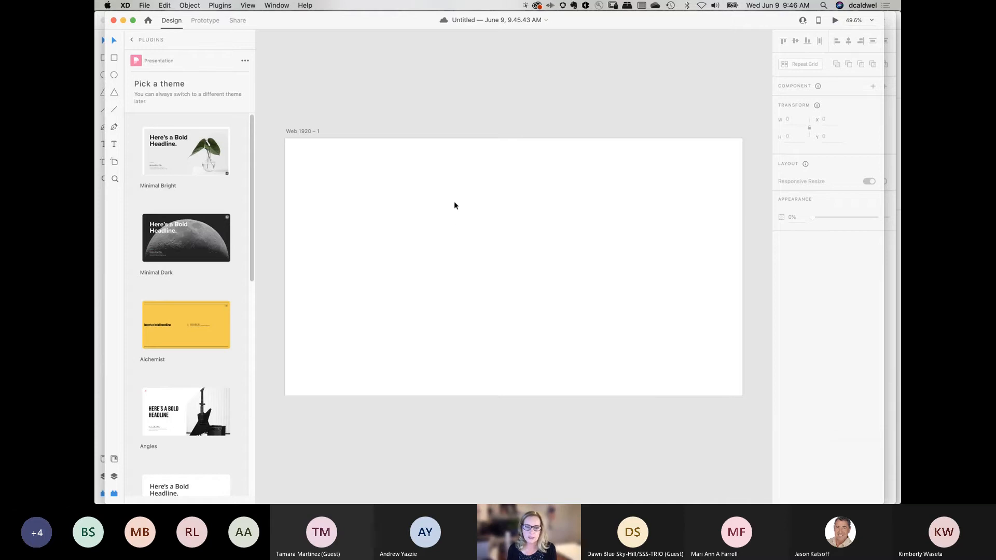
Step: Change the Web 1920 artboard's fill to a linear gradient and make its starting colour sky blue
click(448, 217)
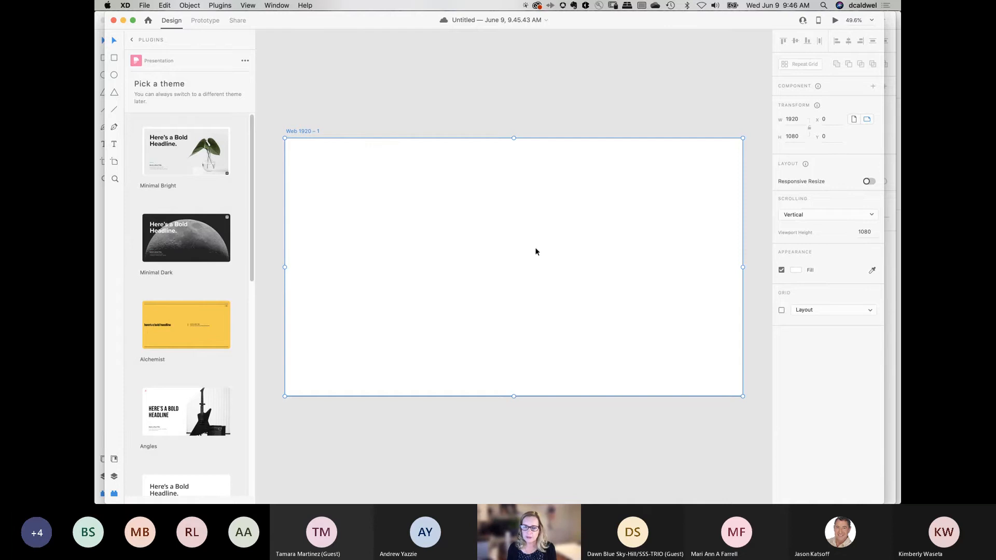
click(796, 271)
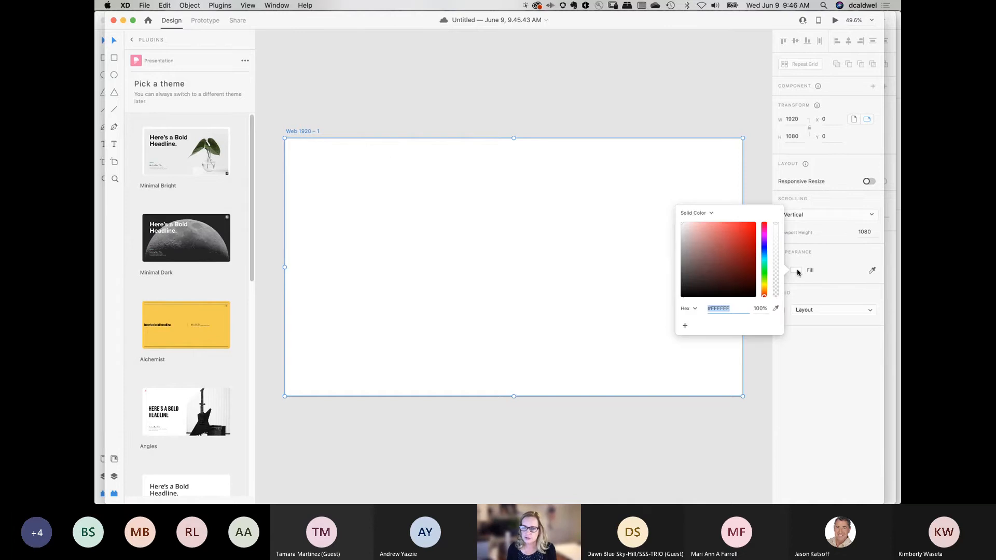
click(696, 214)
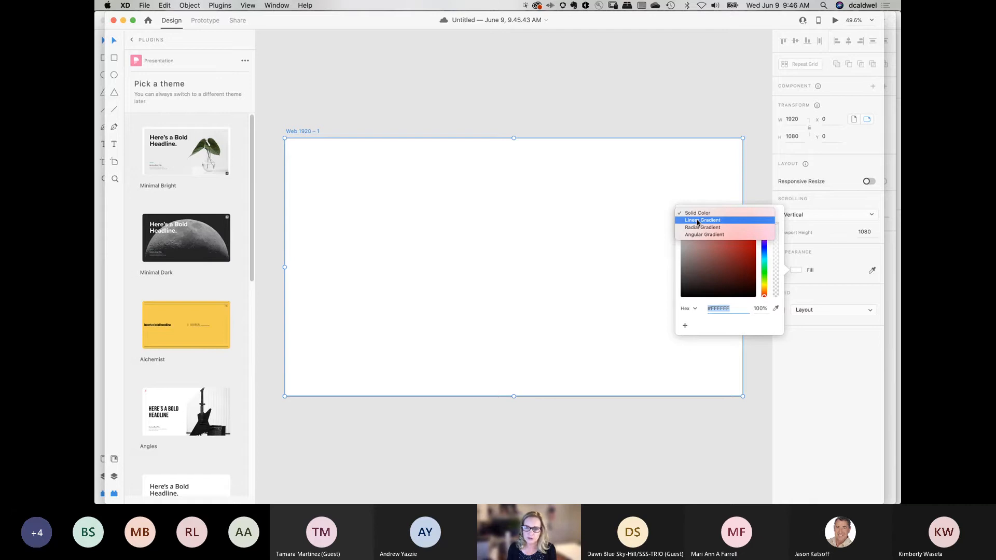
click(697, 221)
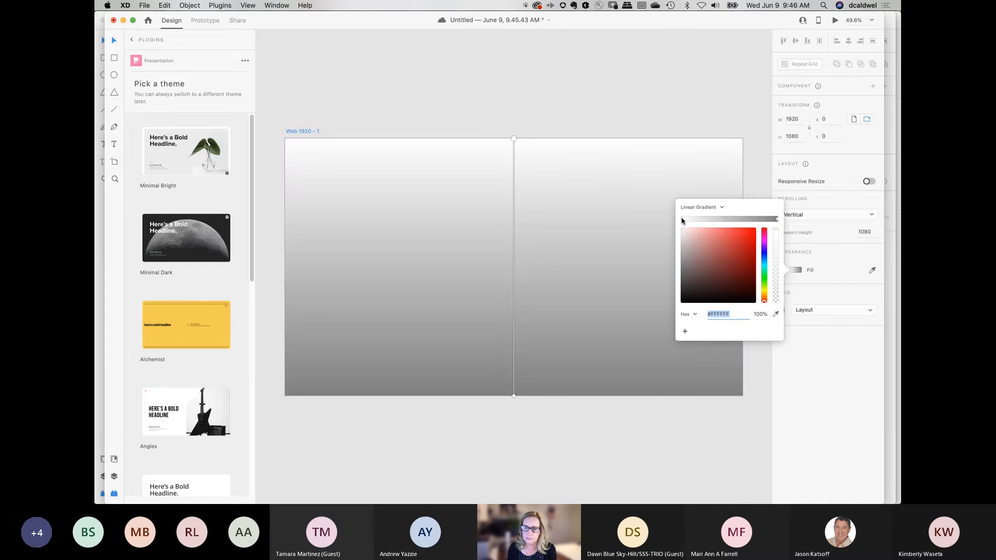
mouse_move(764, 255)
mouse_down()
mouse_move(766, 275)
mouse_move(768, 262)
mouse_up()
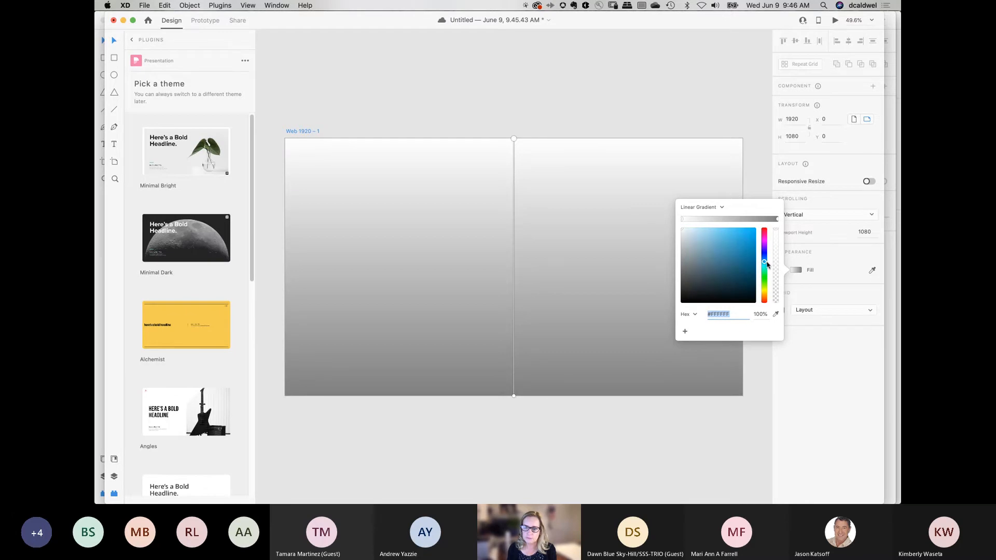
click(731, 234)
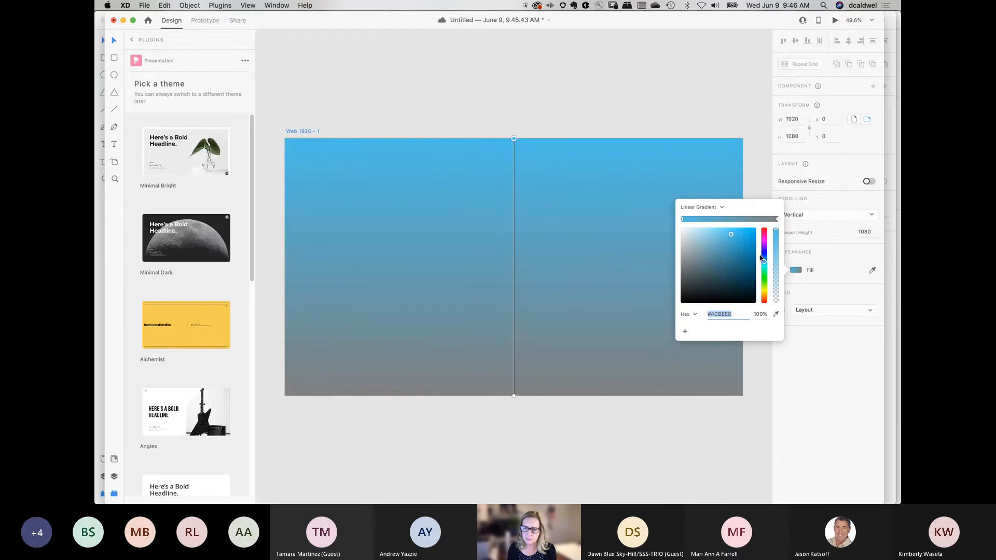
Step: Set the gradient's end colour to light blue #90DFED and deselect the artboard
click(777, 220)
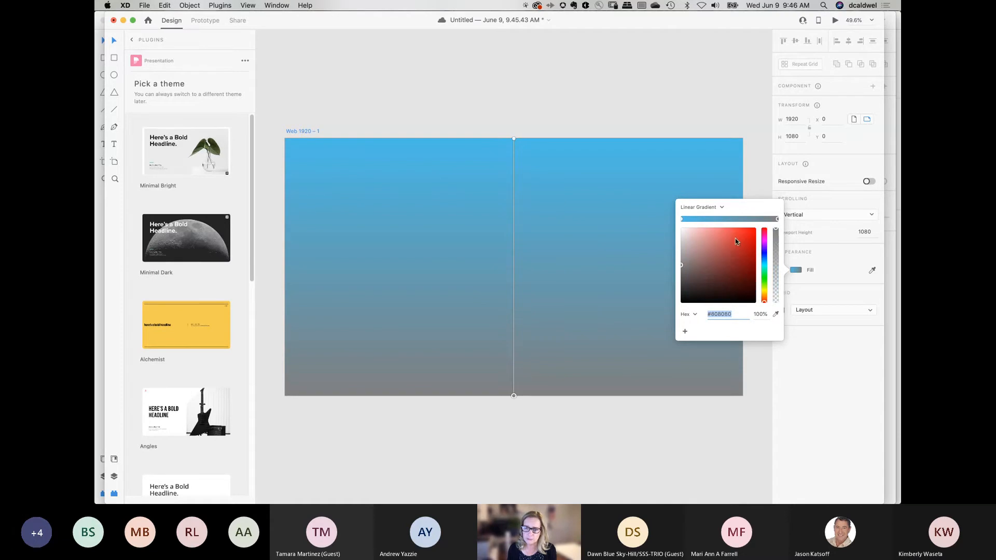
click(765, 273)
drag(766, 275, 764, 264)
click(710, 233)
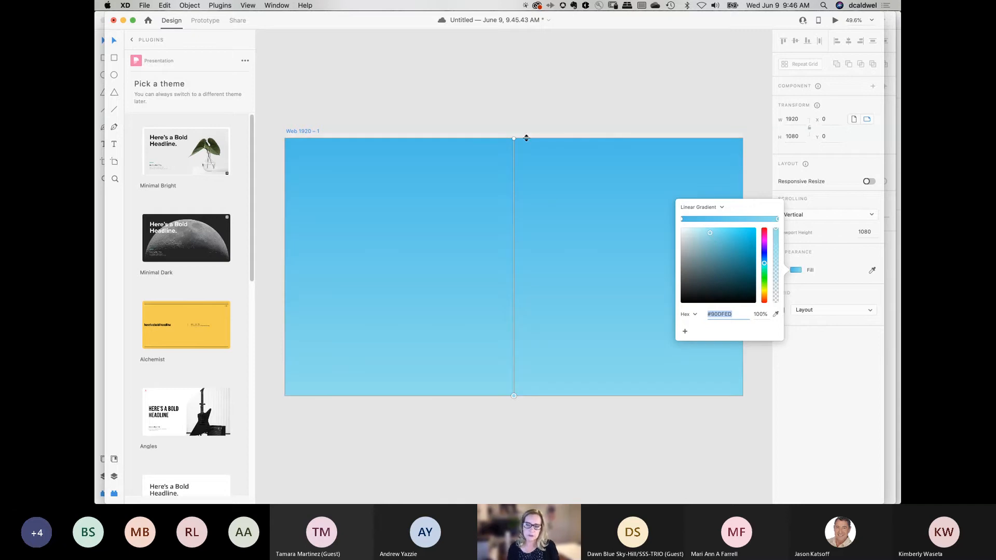
click(647, 105)
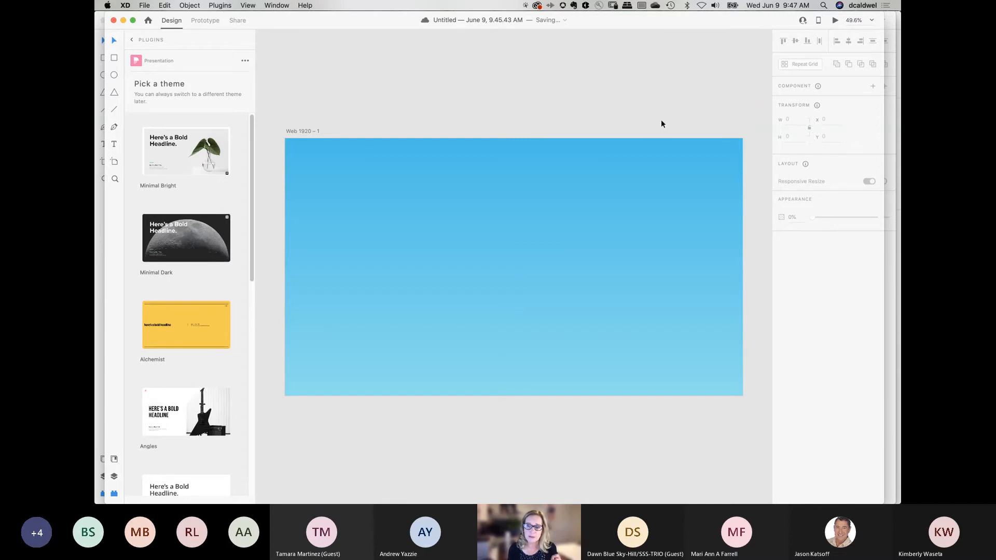
Step: Move the gradient artboard to about X -542, Y -406, and duplicate it to its right with a gap of about 173 px
key(super+minus)
key(super+minus)
key(super+minus)
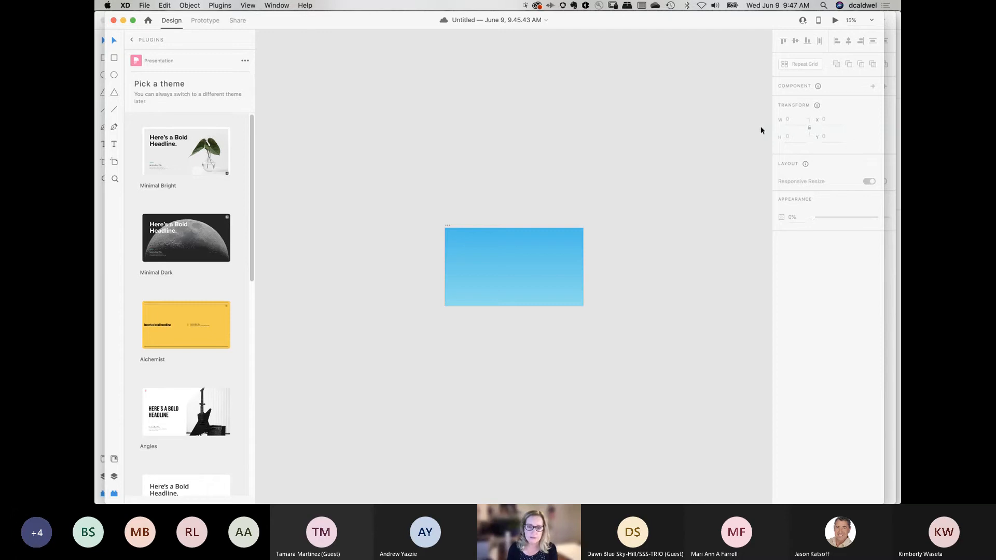
key(super+plus)
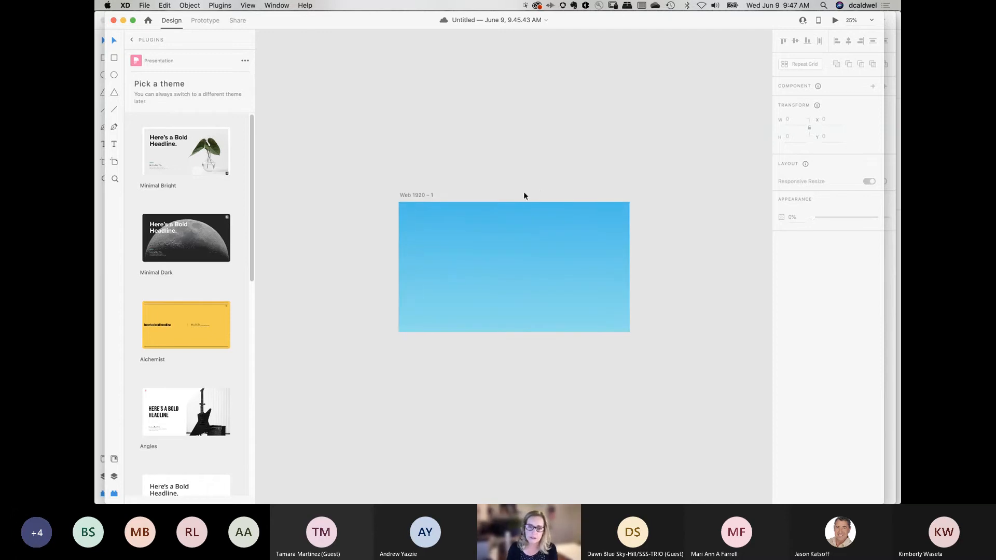
drag(416, 195, 352, 148)
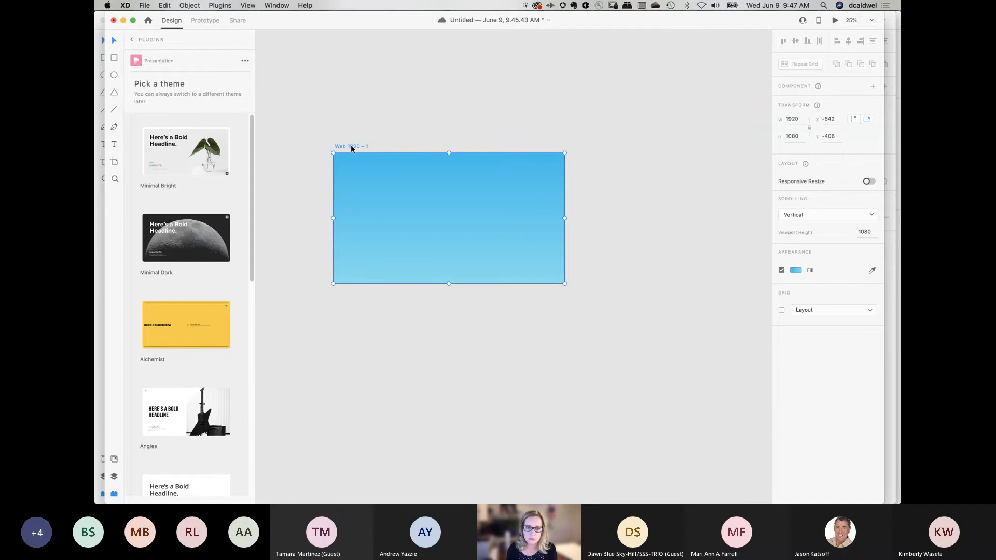
drag(351, 149, 601, 142)
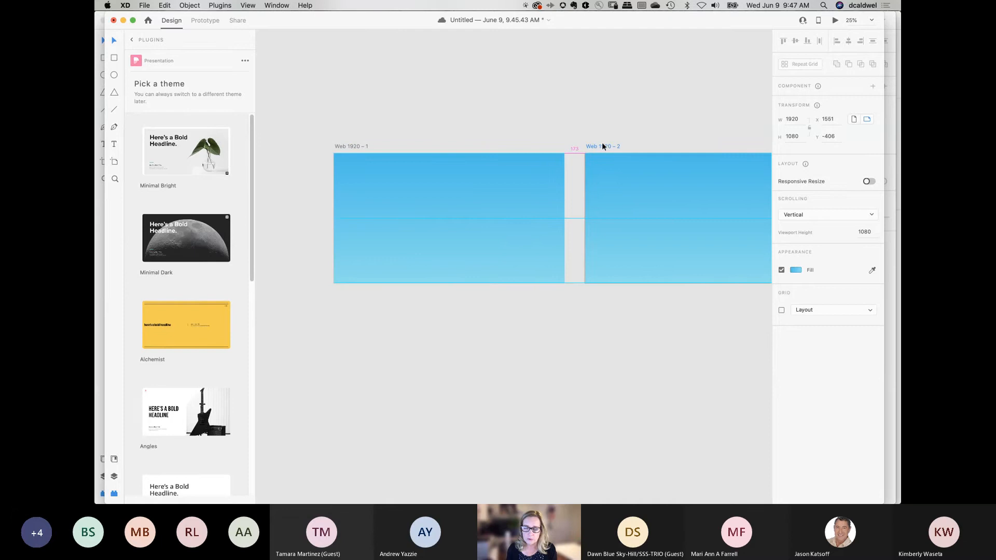
click(580, 370)
Step: Hide the plugin list and add a "Title Slide" text area about 1473 px wide near the top of the first artboard
click(349, 147)
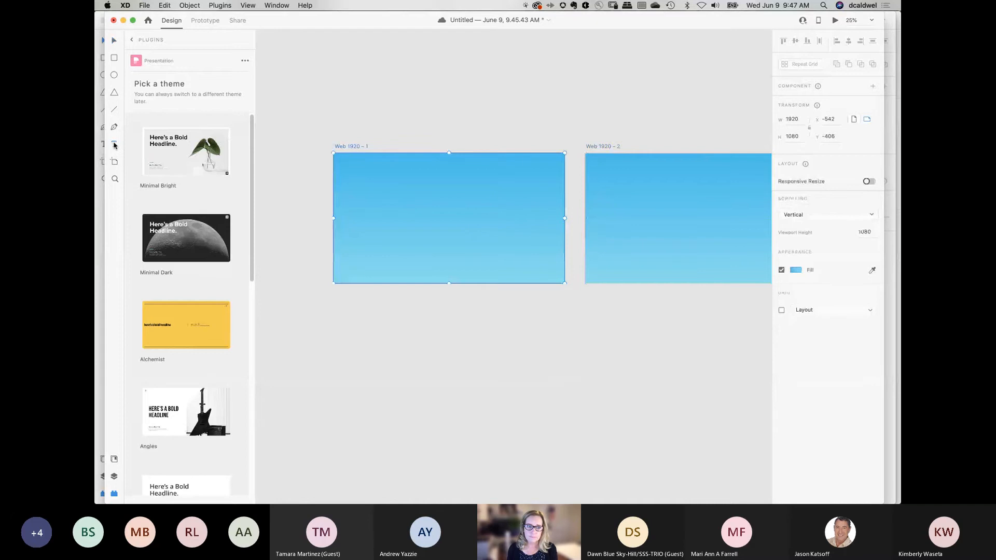
click(132, 40)
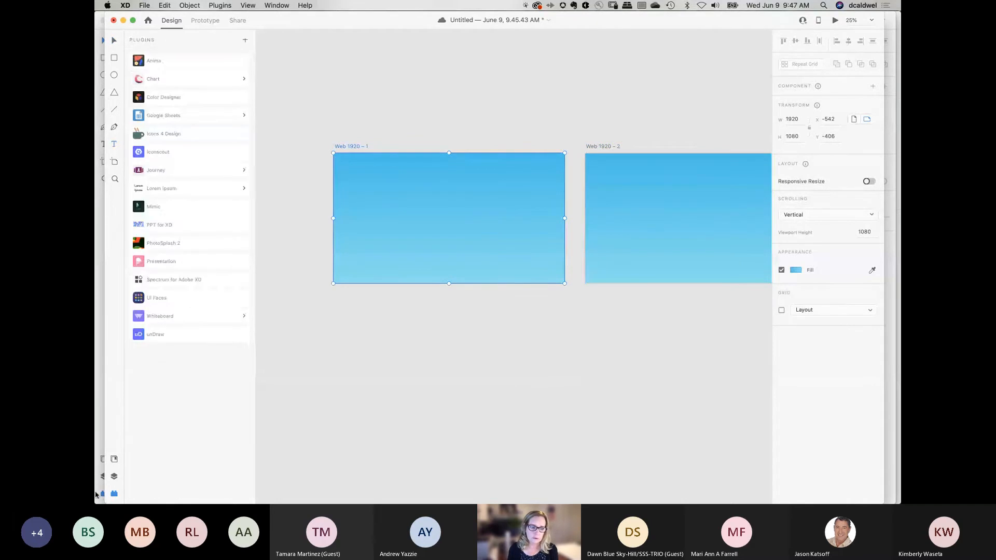
click(114, 493)
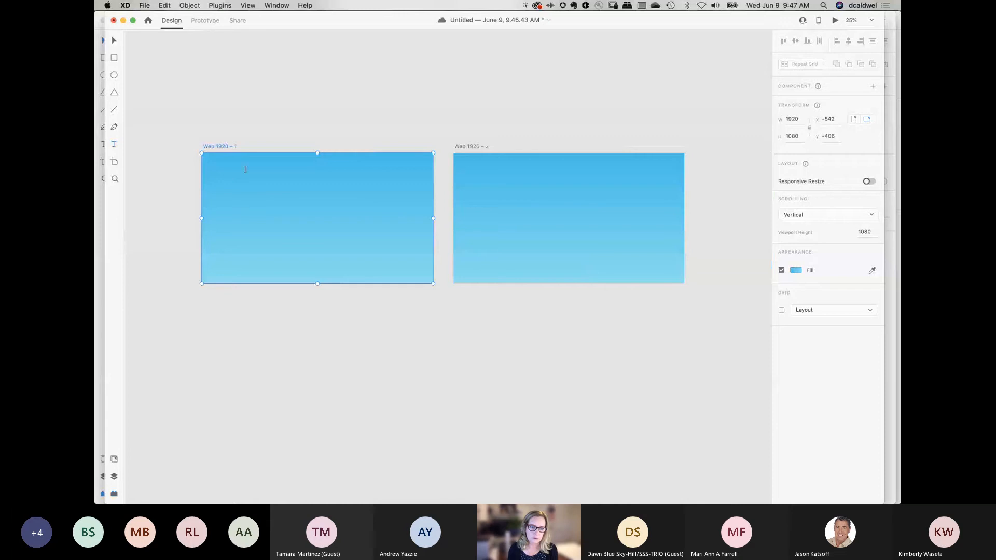
drag(232, 182, 410, 208)
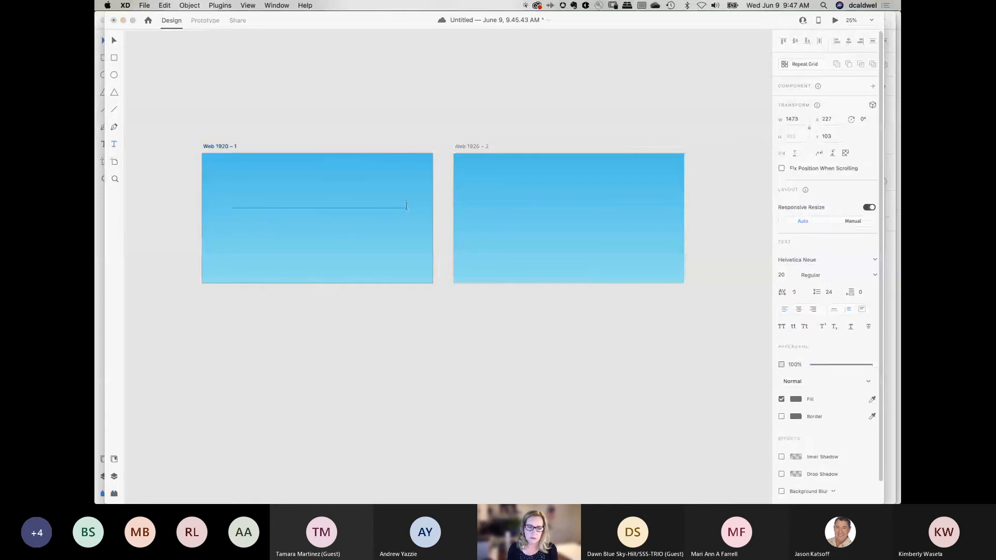
mouse_move(96, 400)
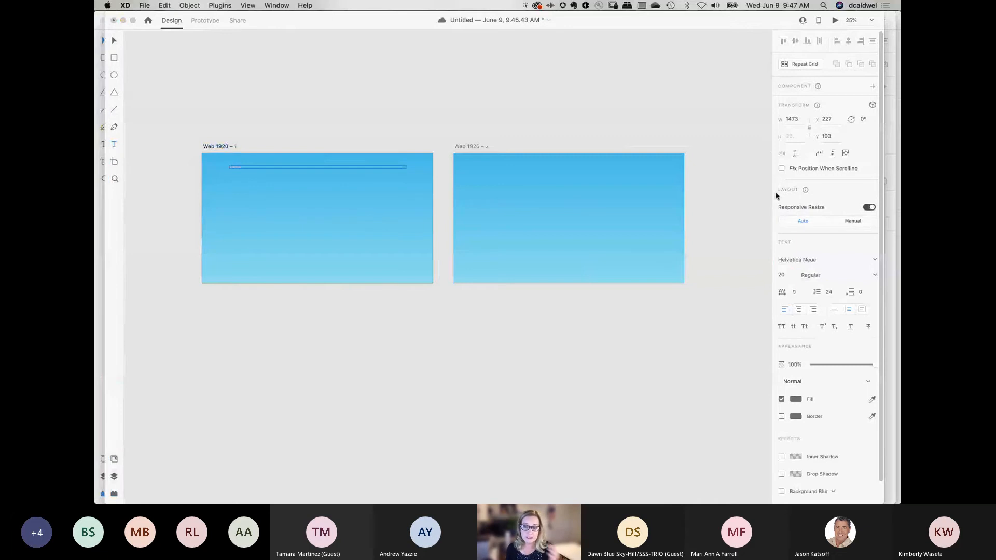
Step: Set the "Title Slide" text to size 120 and centre-align it
click(787, 274)
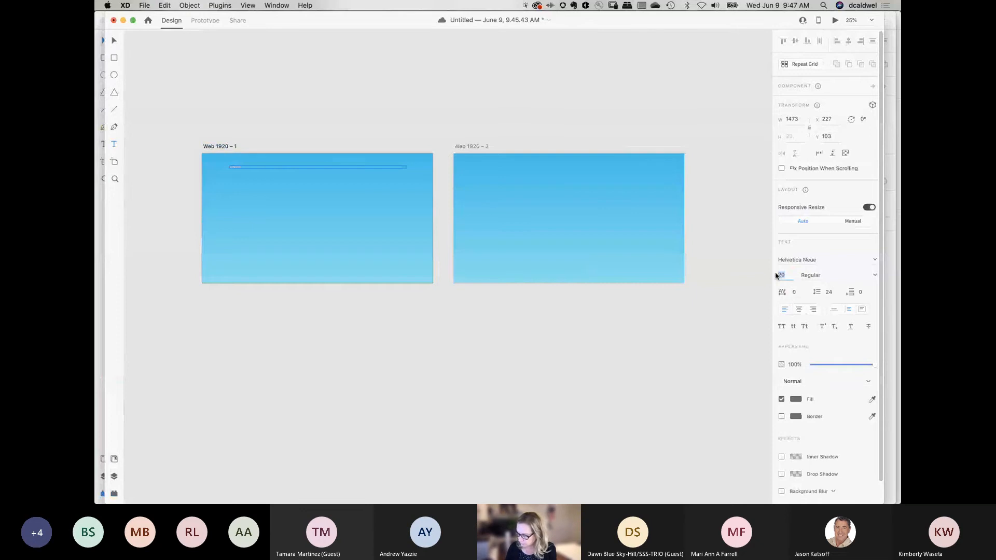
text(120)
key(Tab)
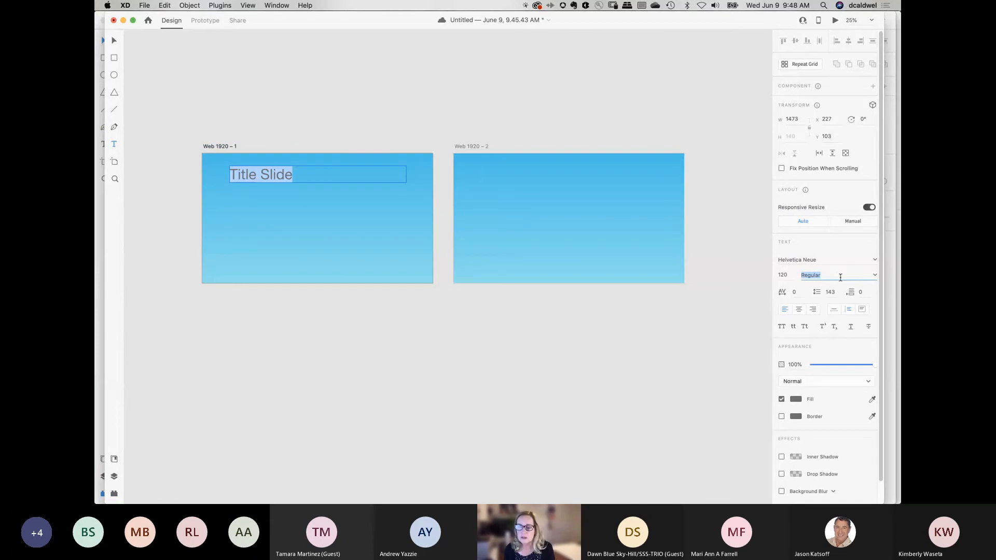
click(798, 310)
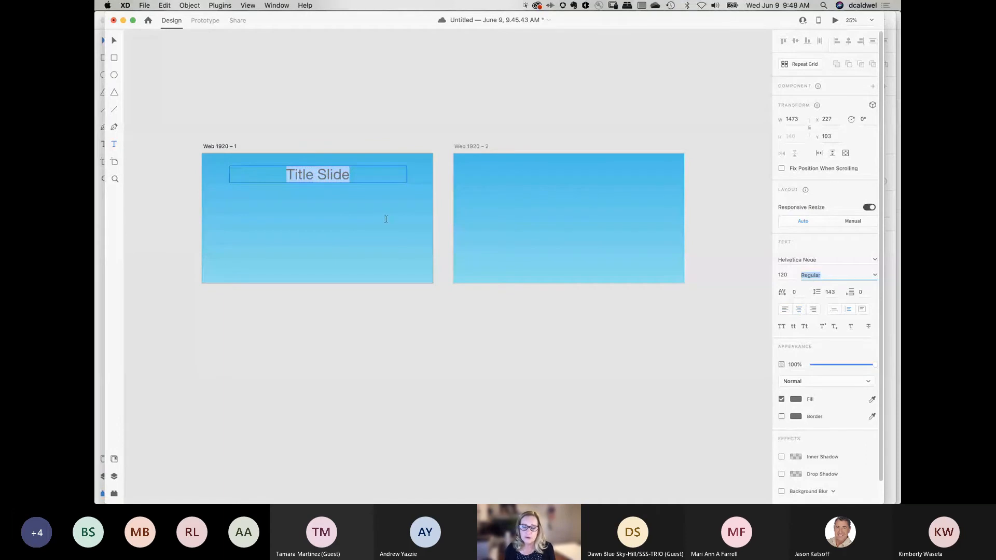
key(Escape)
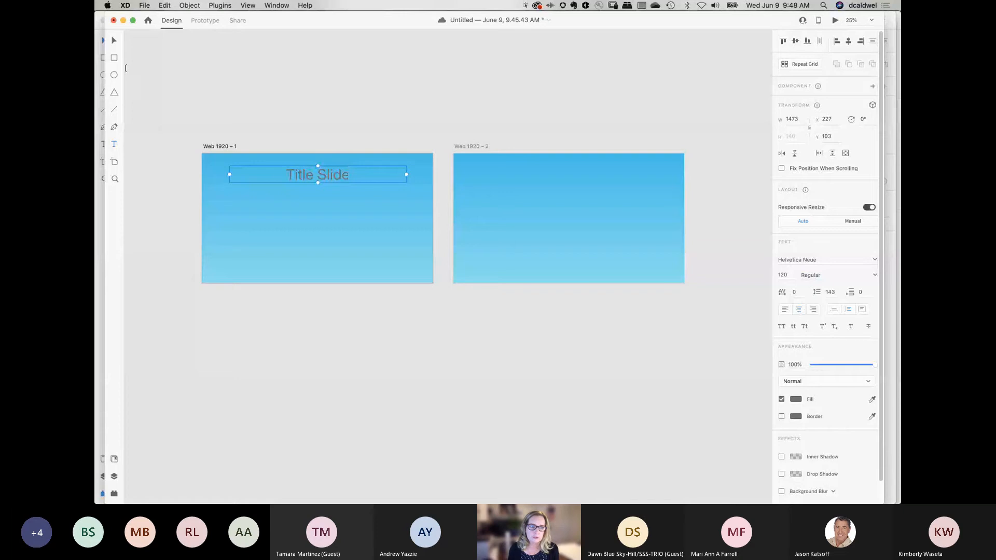
Step: Draw a rectangle about 1697 x 672 px below the title on the first artboard
click(114, 57)
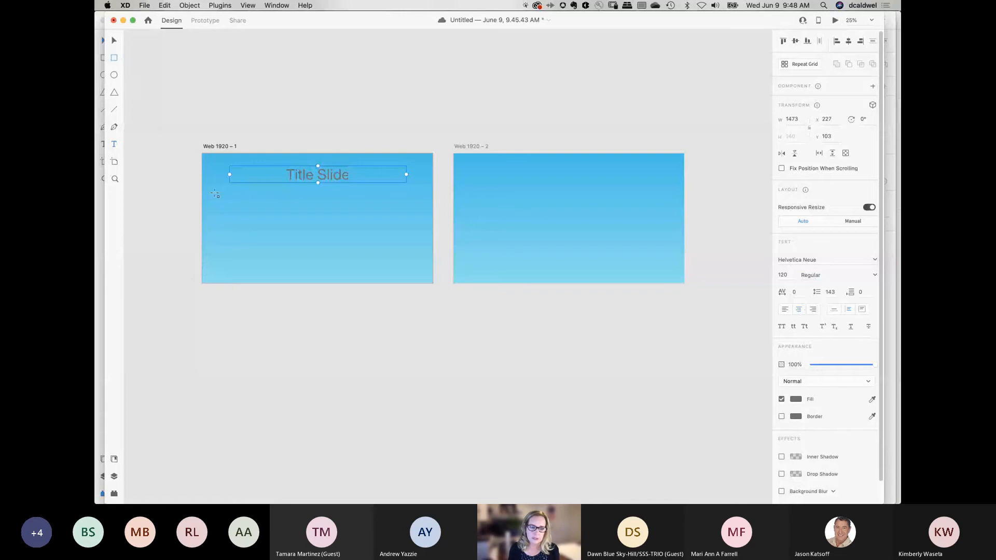
mouse_move(215, 194)
mouse_down()
mouse_move(356, 270)
mouse_move(418, 273)
mouse_up()
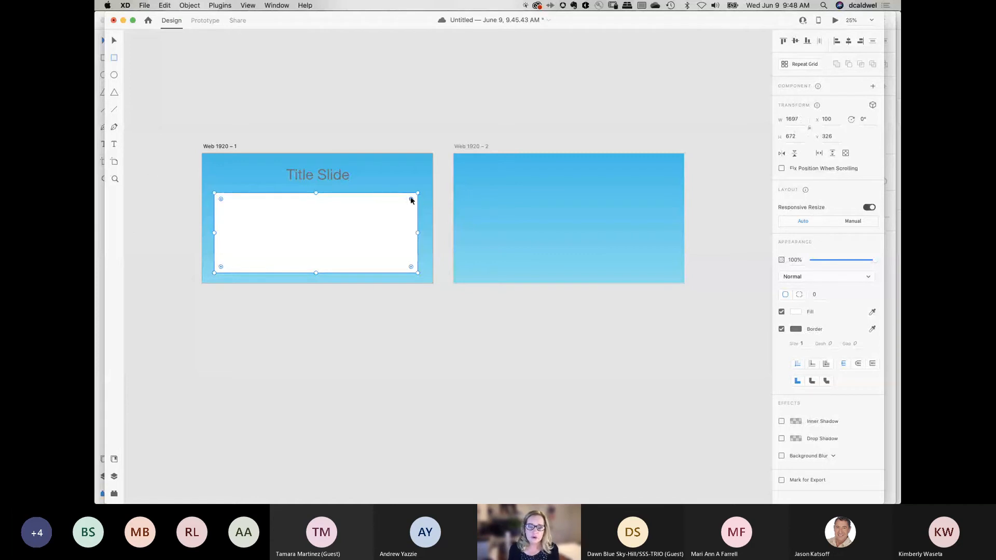
Step: Round the rectangle's corners to about 49 and fill it with the image APC_5143.jpg
click(113, 41)
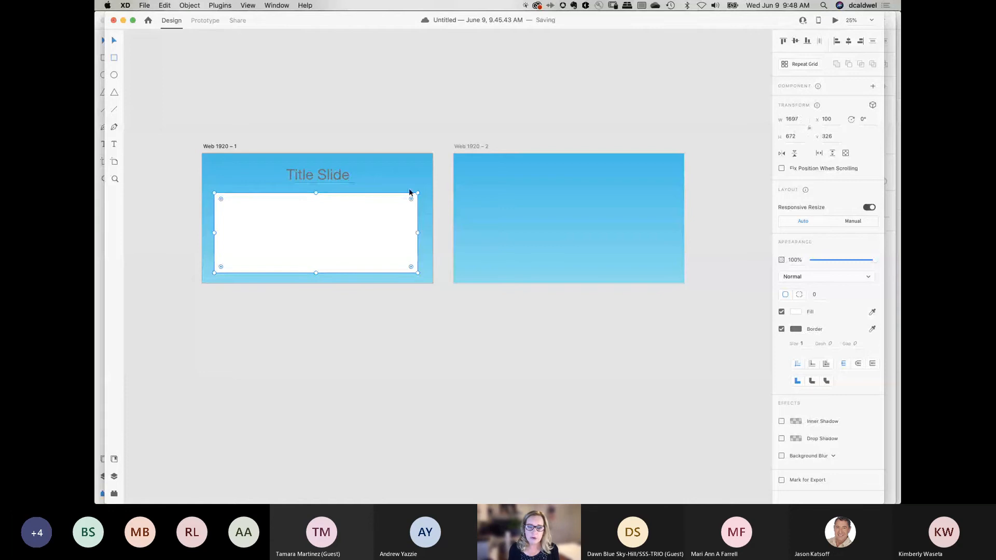
mouse_move(411, 200)
mouse_down()
mouse_move(377, 232)
mouse_move(412, 200)
mouse_up()
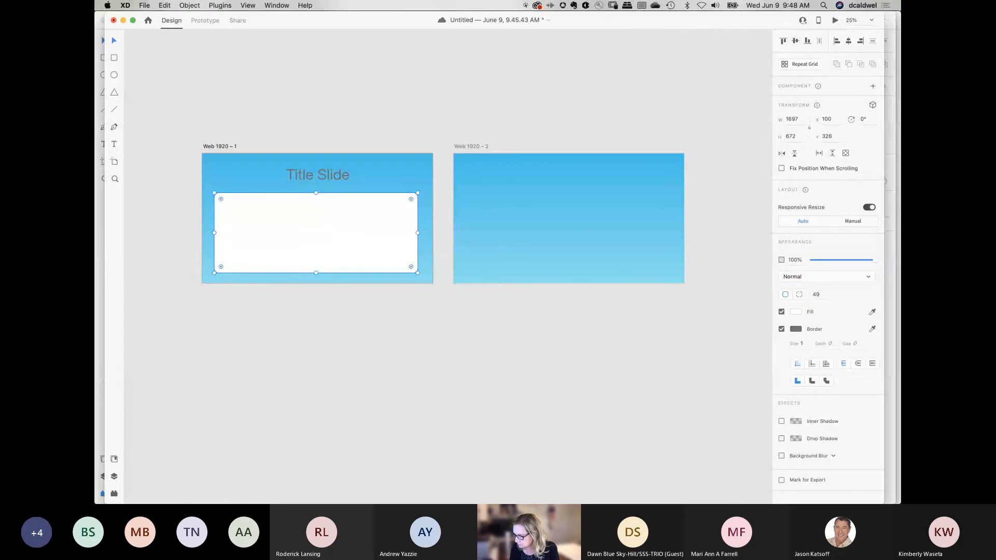
drag(381, 352, 342, 235)
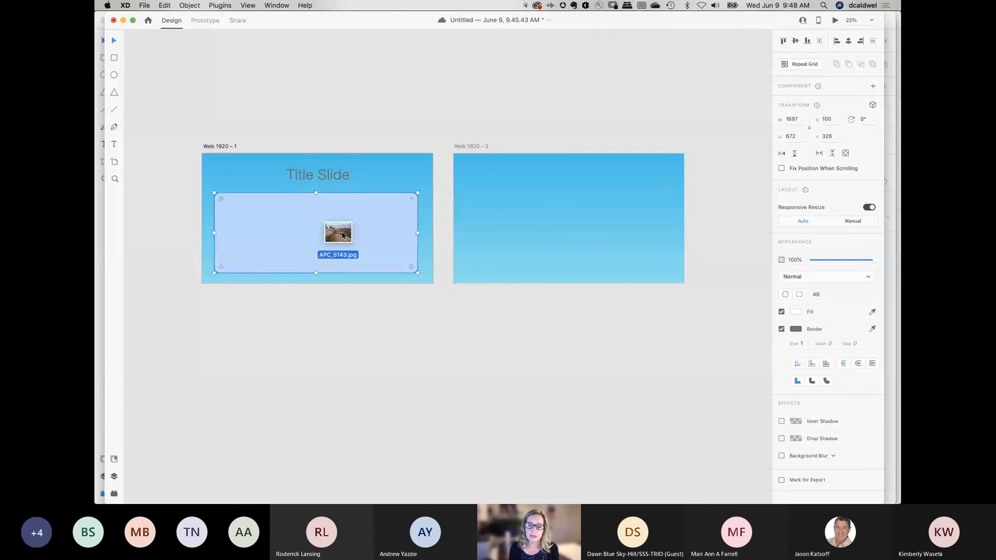
drag(342, 235, 341, 232)
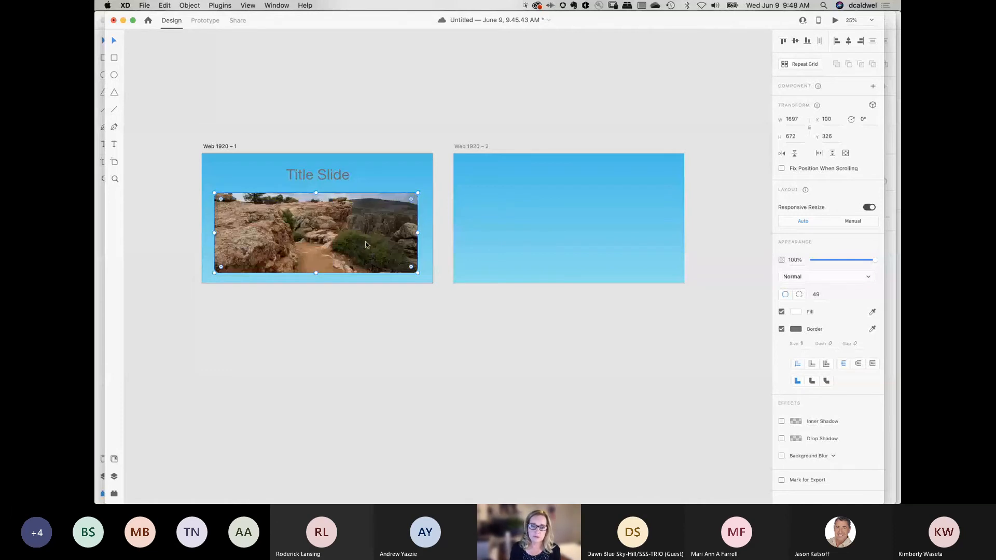
click(307, 329)
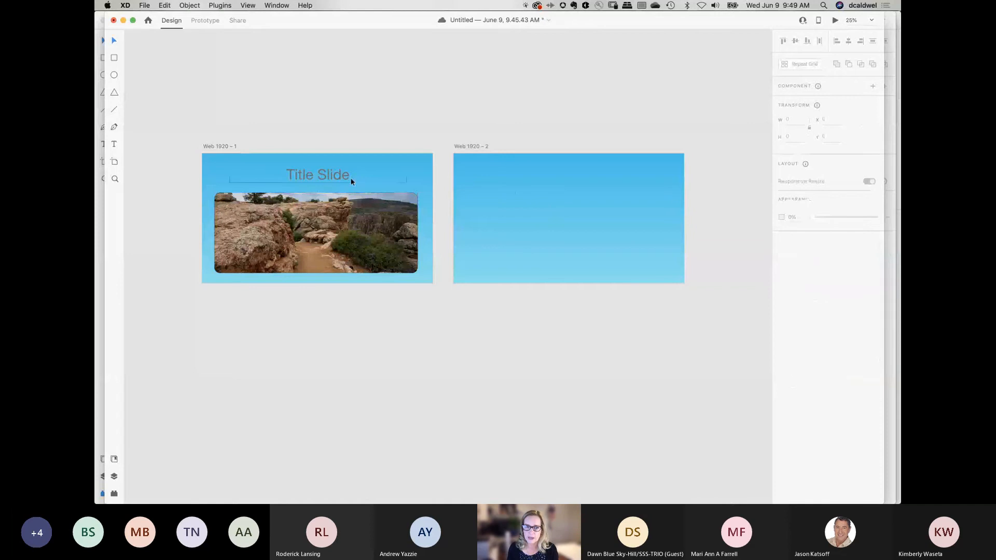
Step: Copy the "Title Slide" text to the same place on the second artboard and change the copy to "Destination"
click(336, 177)
key(super+c)
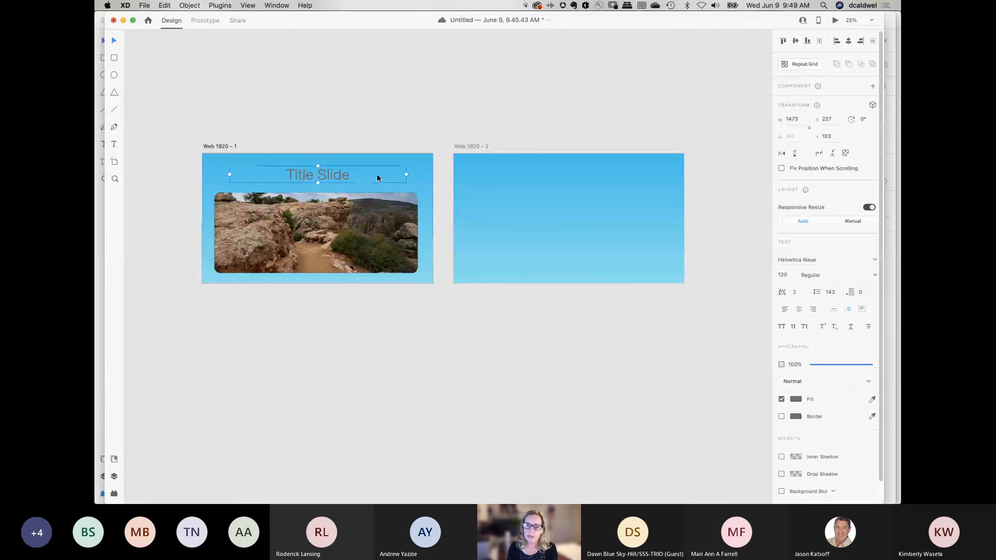
click(473, 147)
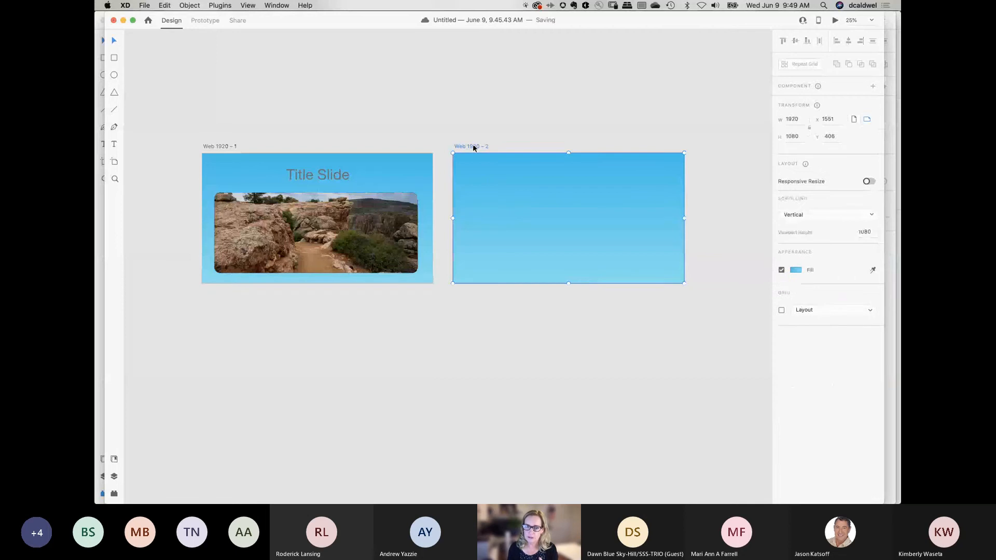
key(super+v)
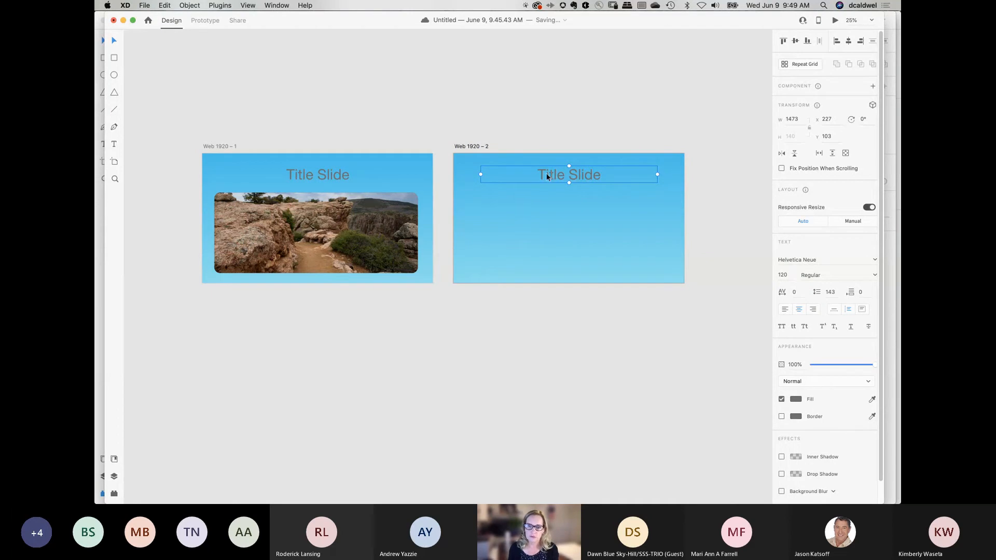
double_click(563, 172)
text(Destination)
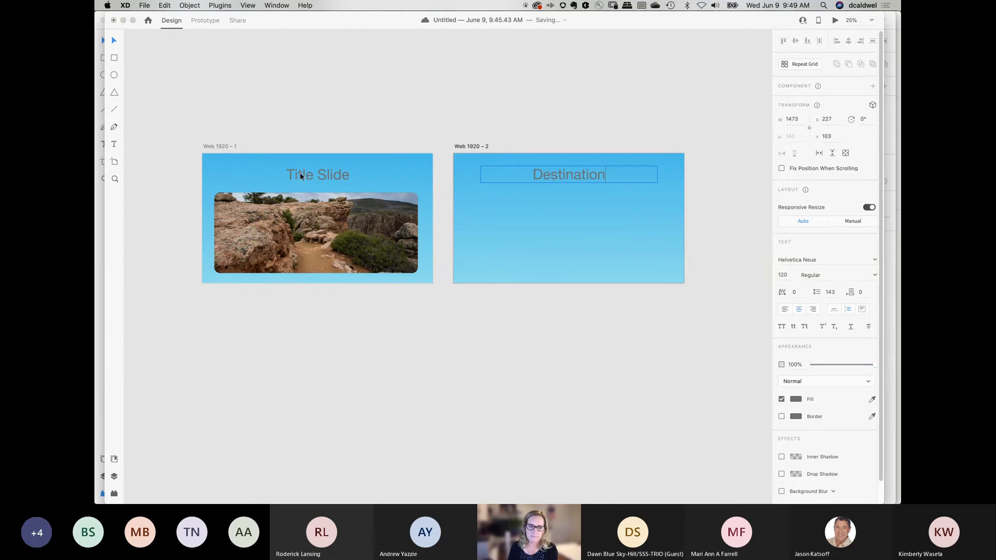
click(293, 128)
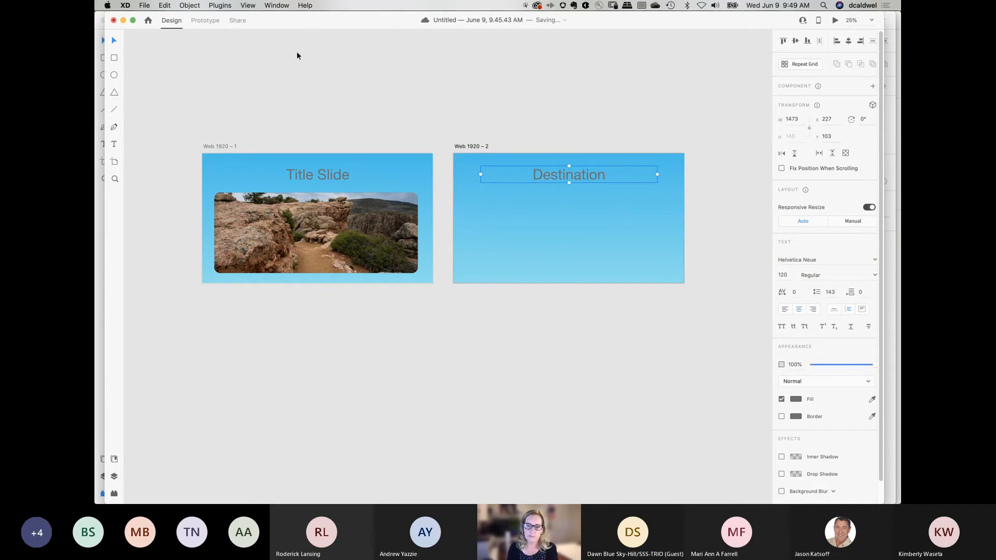
click(421, 109)
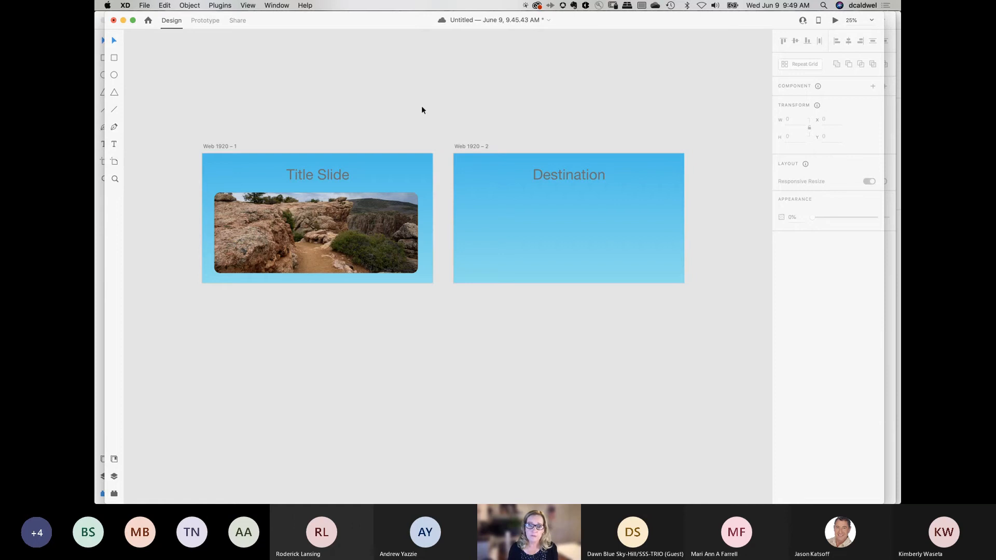
Step: Link the first artboard to the second in prototype mode, keeping Transition as the action type
click(205, 22)
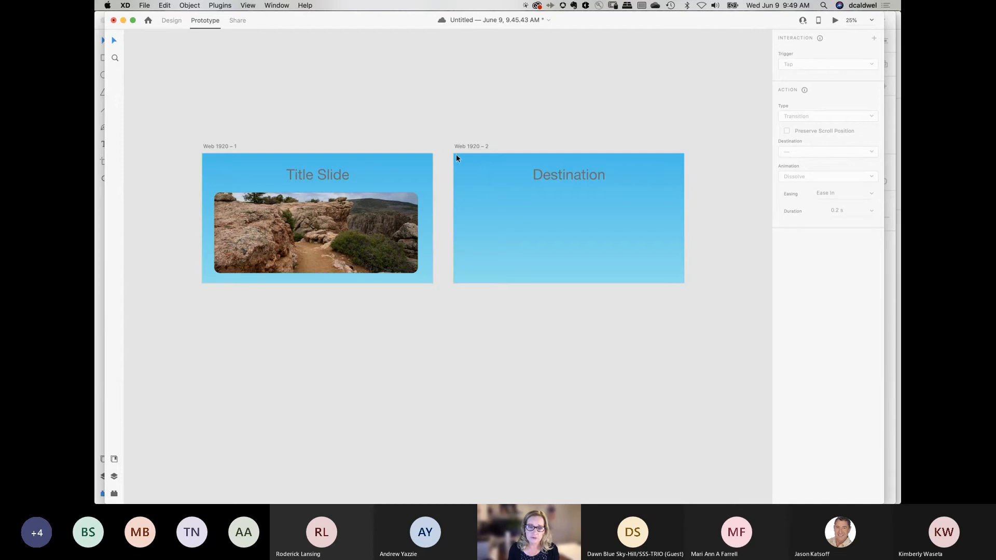
click(220, 147)
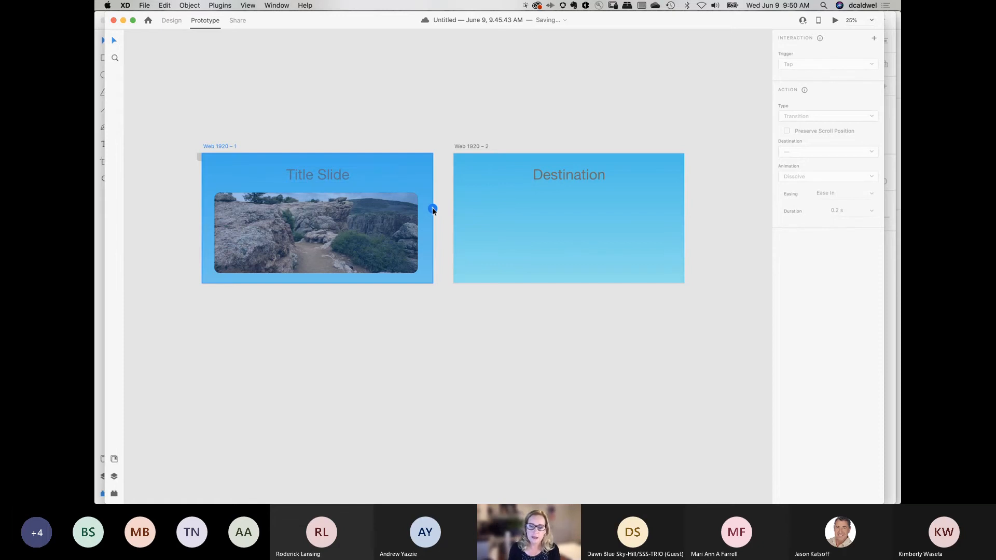
drag(433, 209, 481, 220)
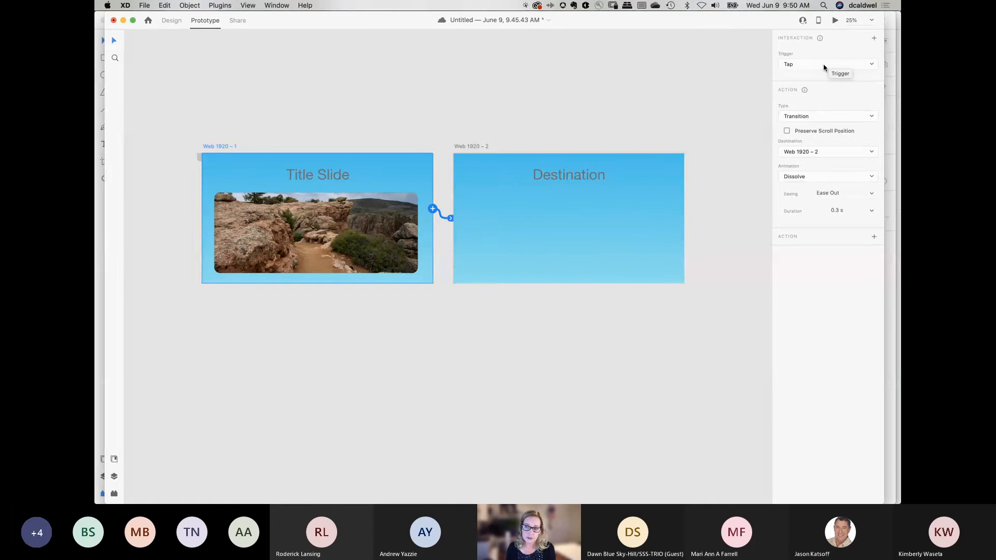
click(813, 117)
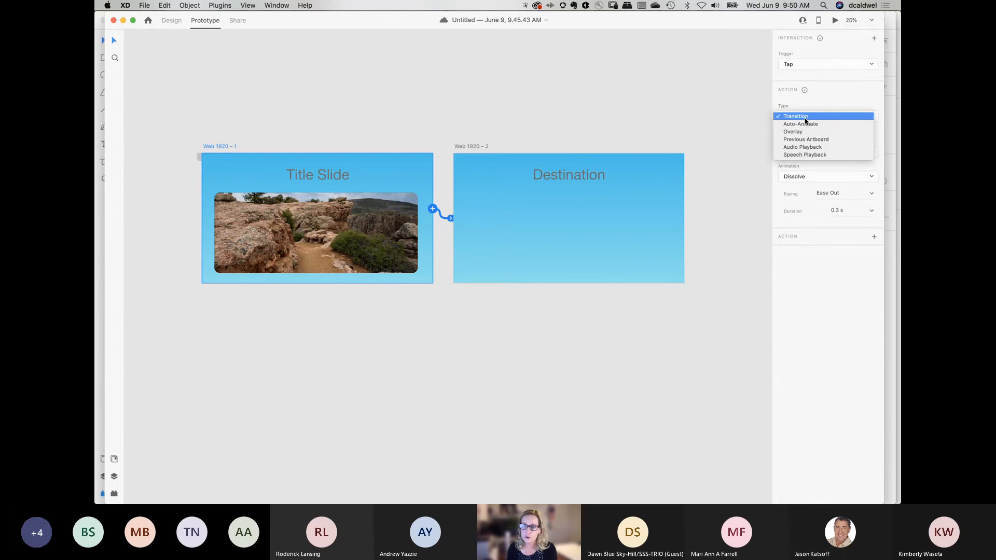
click(806, 117)
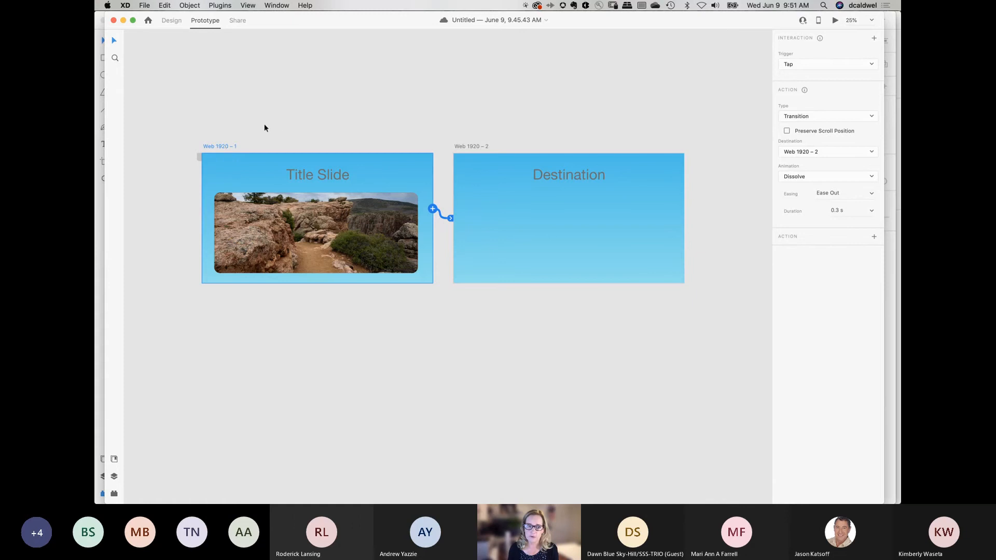
Step: Rename the first artboard as "Title"
double_click(221, 146)
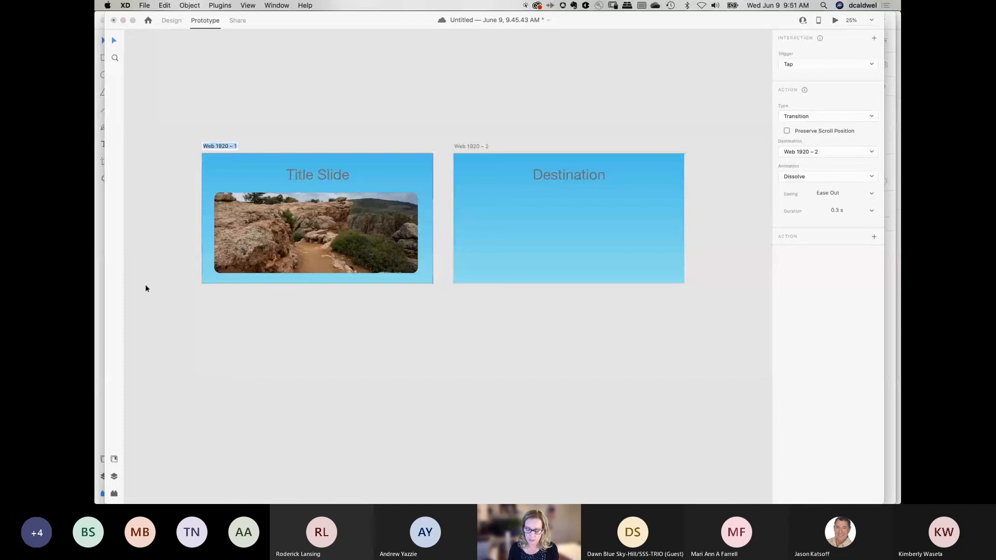
text(title)
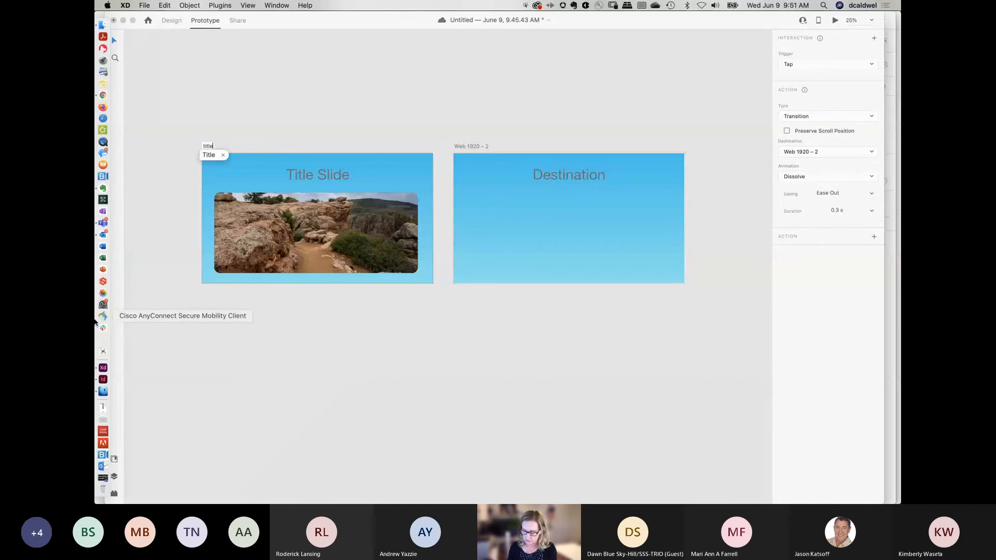
key(BackSpace)
key(BackSpace)
key(BackSpace)
key(BackSpace)
key(BackSpace)
text(Title)
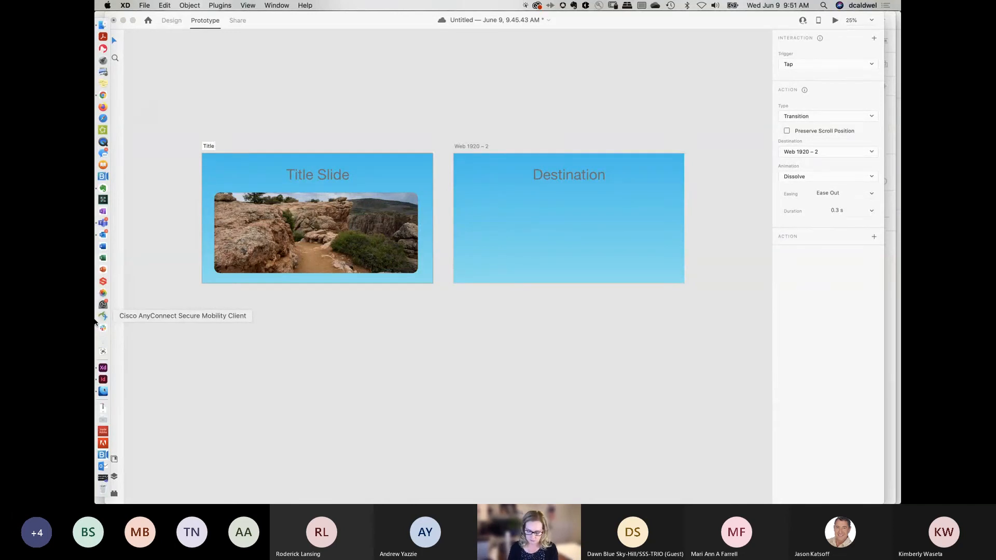
key(Return)
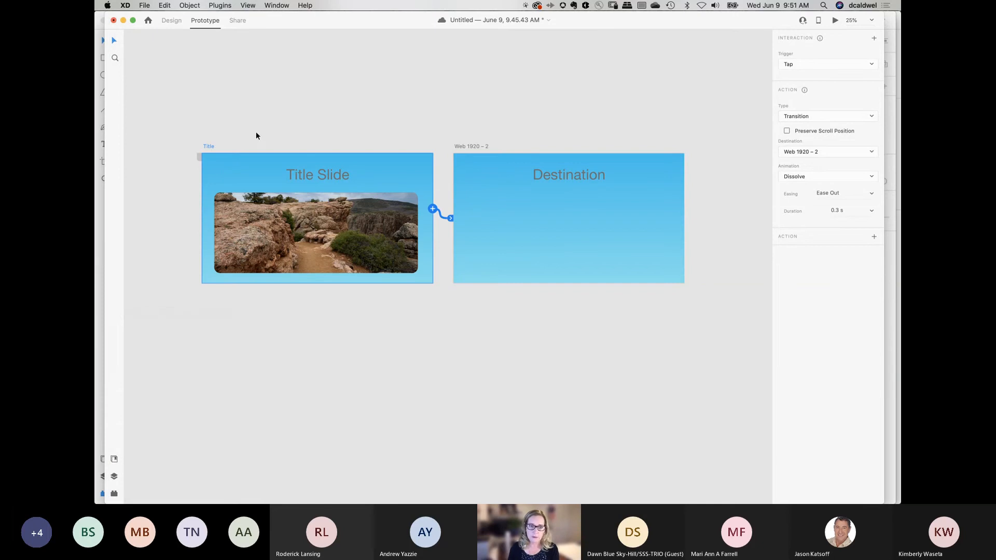
Step: Preview the prototype from the Title artboard, advance to the Destination slide and close the preview
click(835, 20)
click(835, 21)
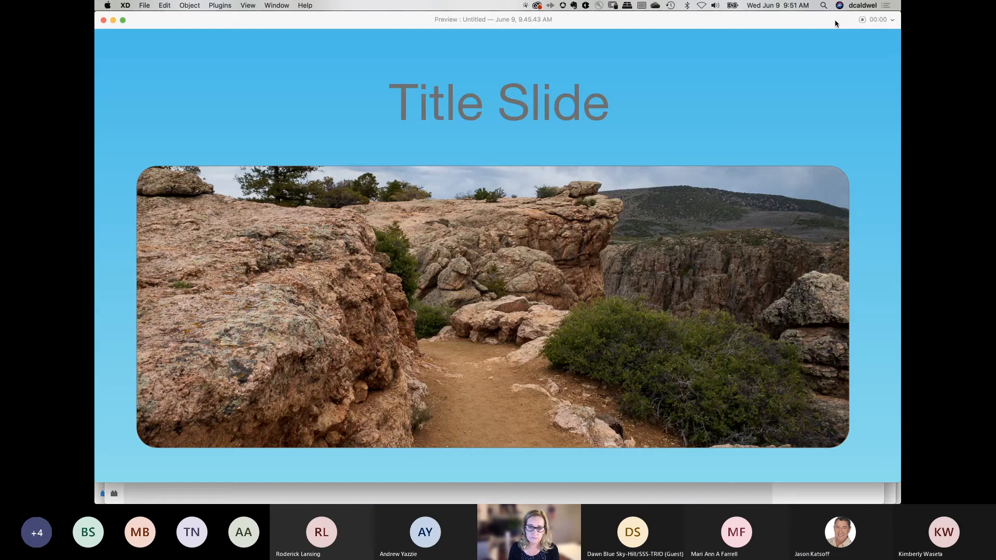
click(703, 122)
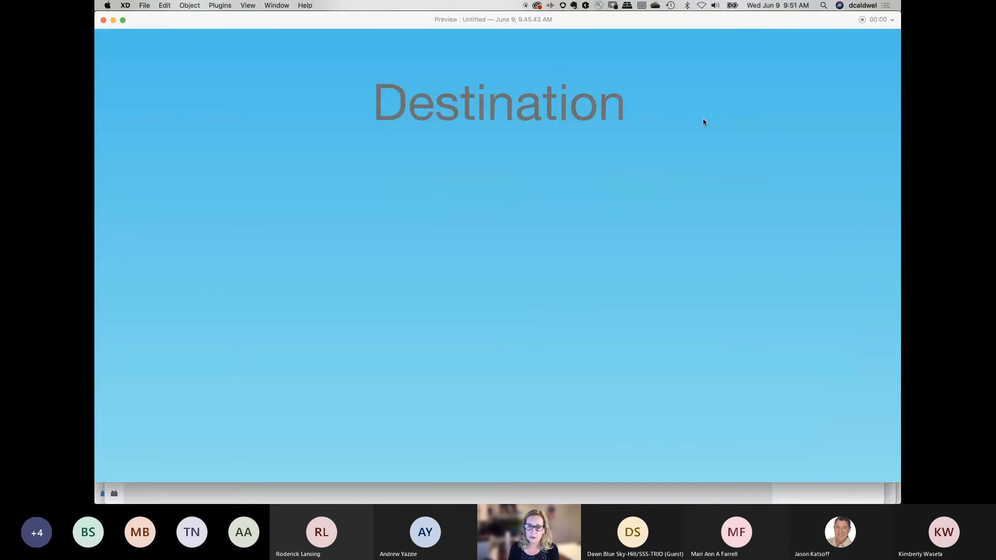
click(103, 20)
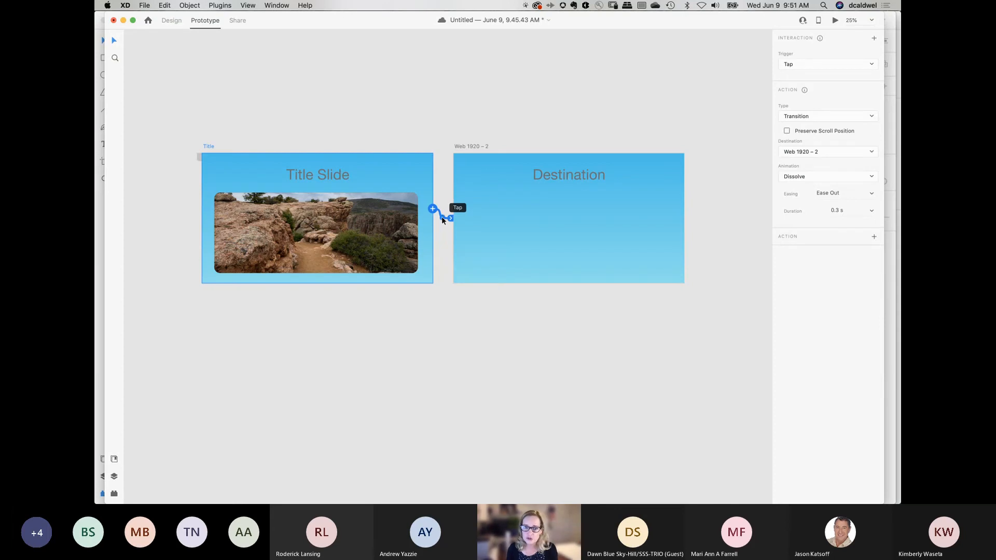
Step: Set the link's transition animation to Slide Right, play it in a preview and close the preview
click(802, 178)
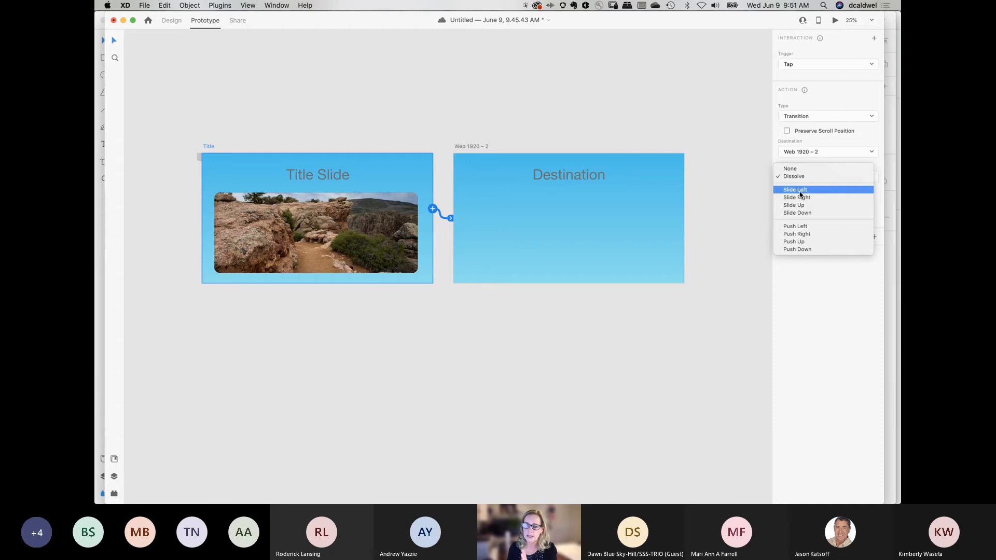
click(801, 198)
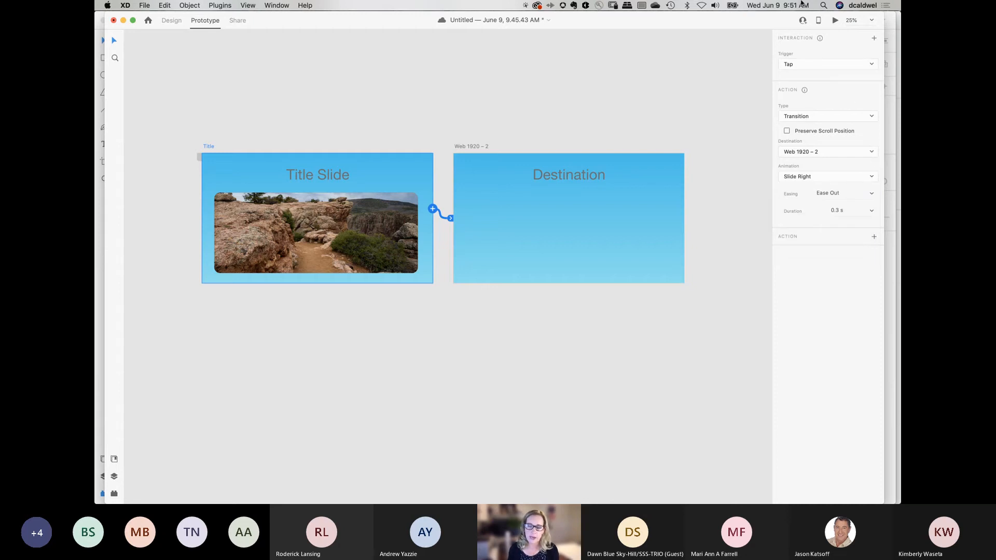
click(836, 21)
click(750, 117)
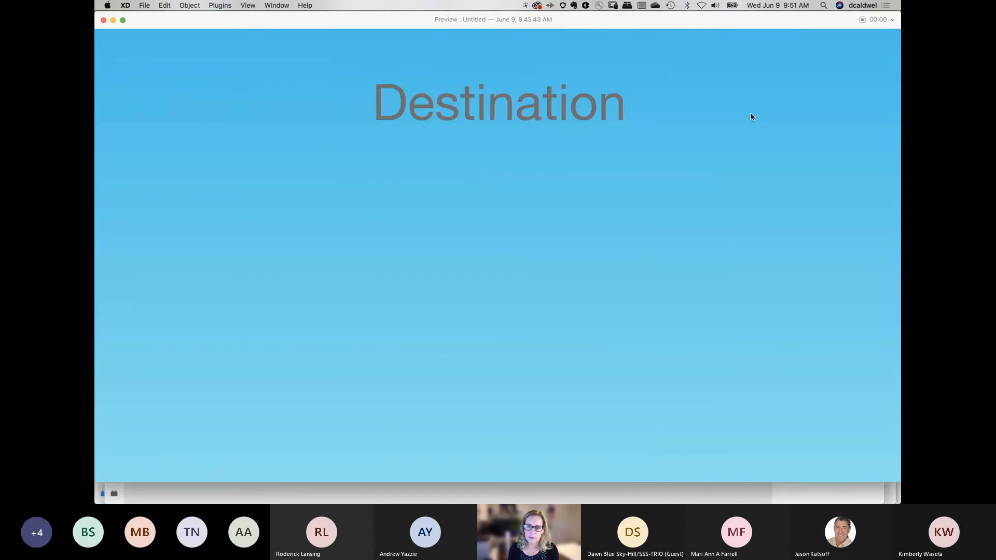
click(103, 21)
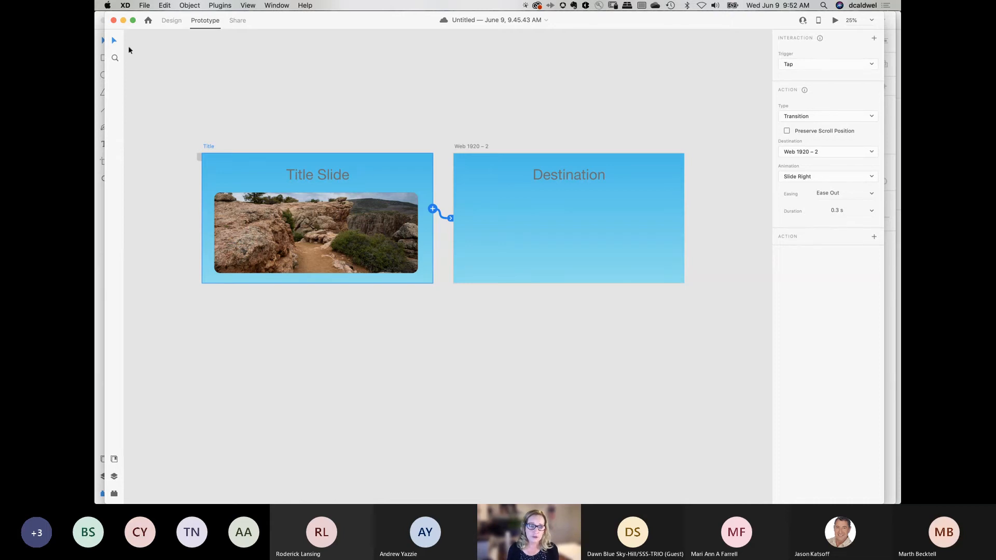
Step: Switch to the Compass Demo Asset document and look over its Android, Echo Show / Voice and web page artboard groups
click(277, 6)
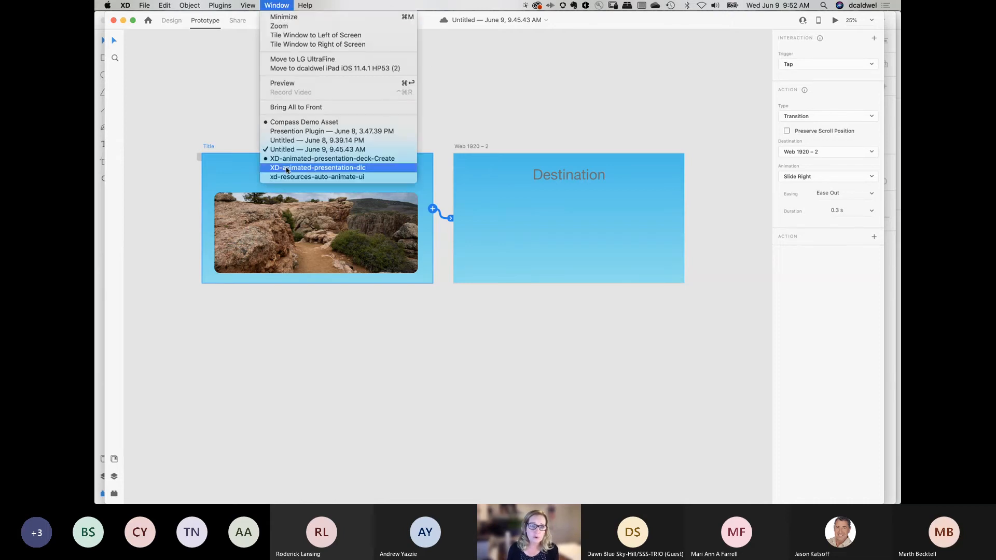
click(567, 210)
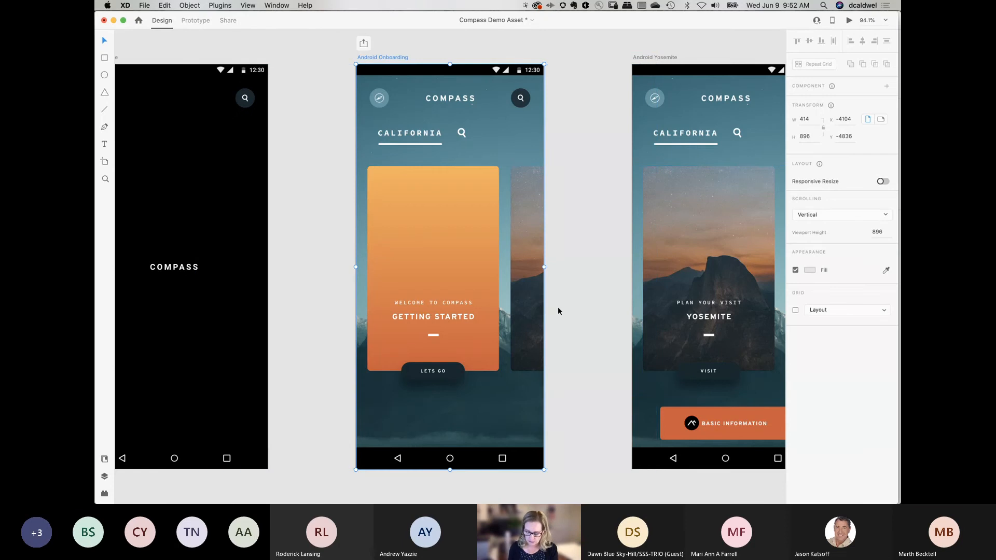
key(super+minus)
key(super+0)
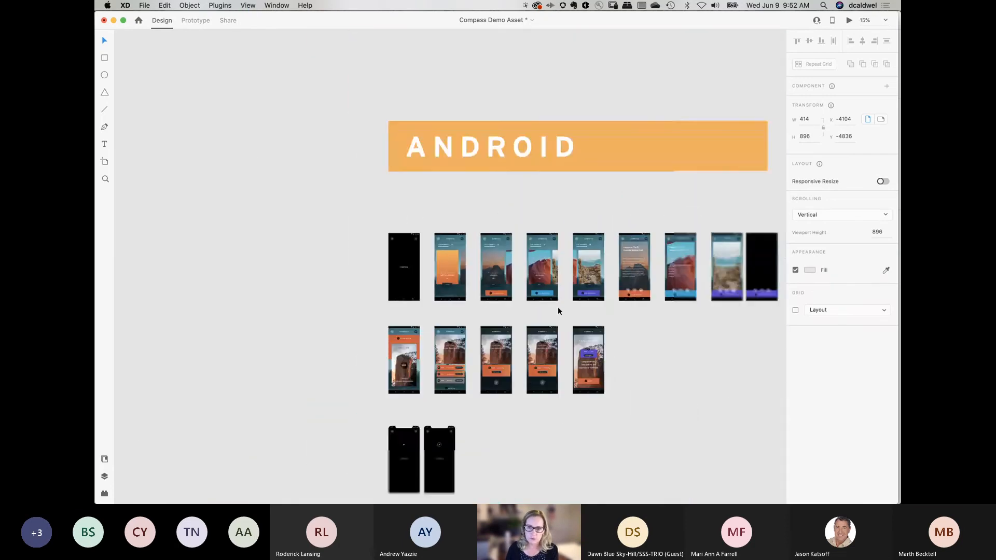
drag(667, 422, 532, 148)
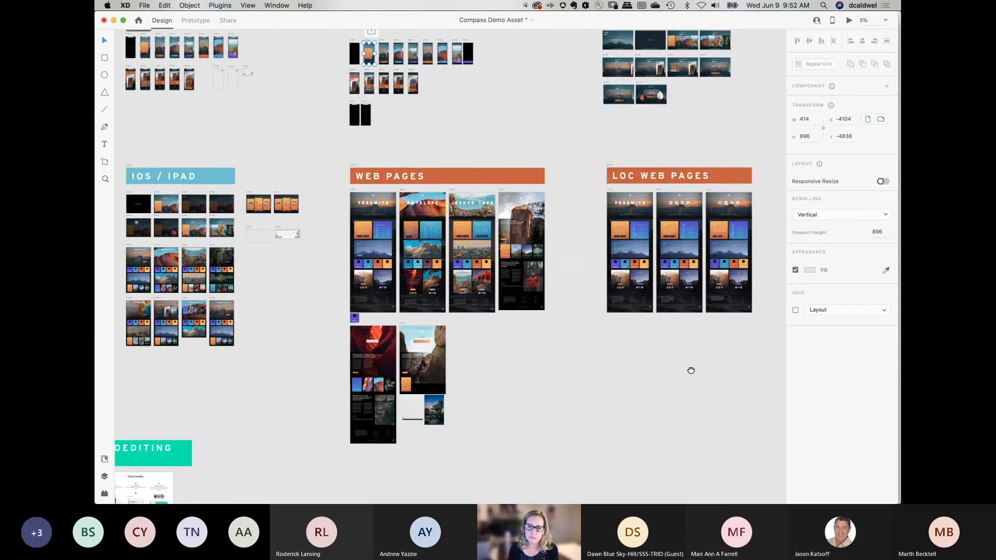
drag(692, 371, 509, 394)
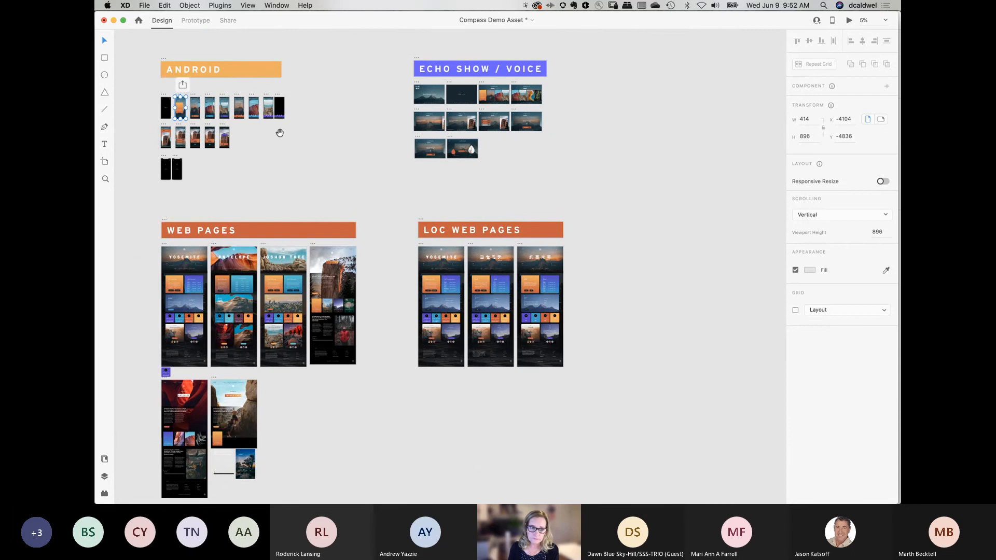
drag(381, 420, 550, 239)
Step: View the "Joshua Tree – Summary" artboard up close and compare its card area with the neighbouring Antelope page
click(381, 197)
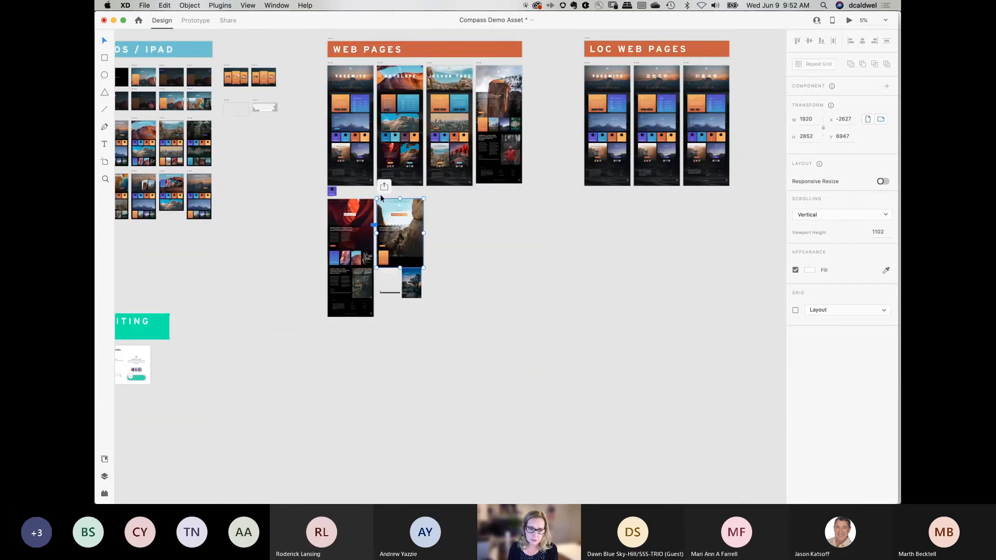
key(super+3)
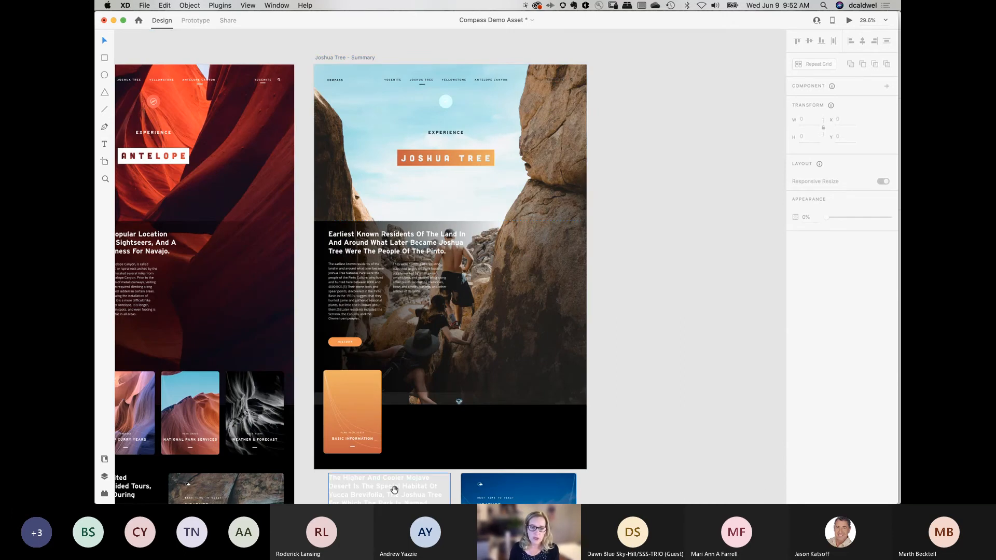
drag(308, 481, 447, 299)
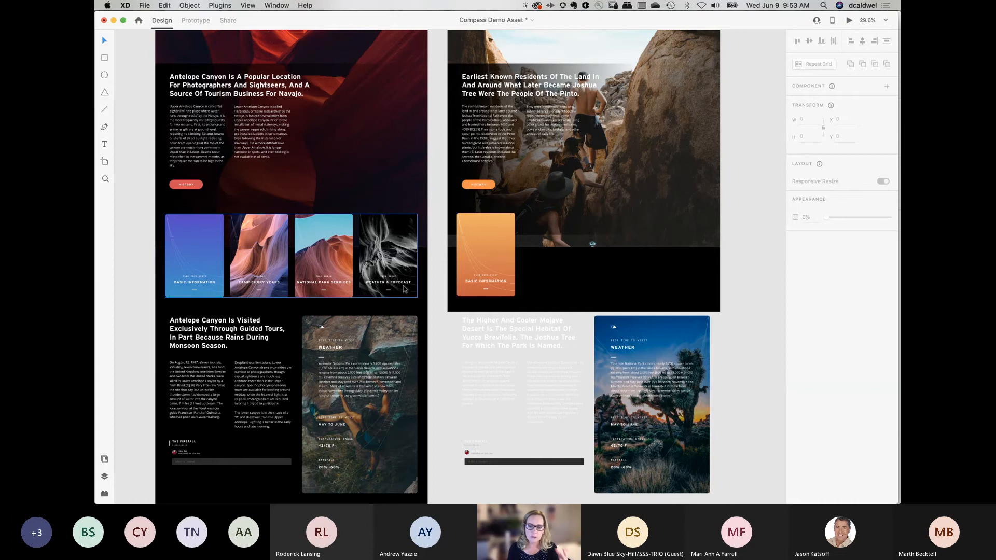
Step: Turn the orange Basic Information card on the Joshua Tree page into a repeat grid and extend it sideways to four cards
click(492, 249)
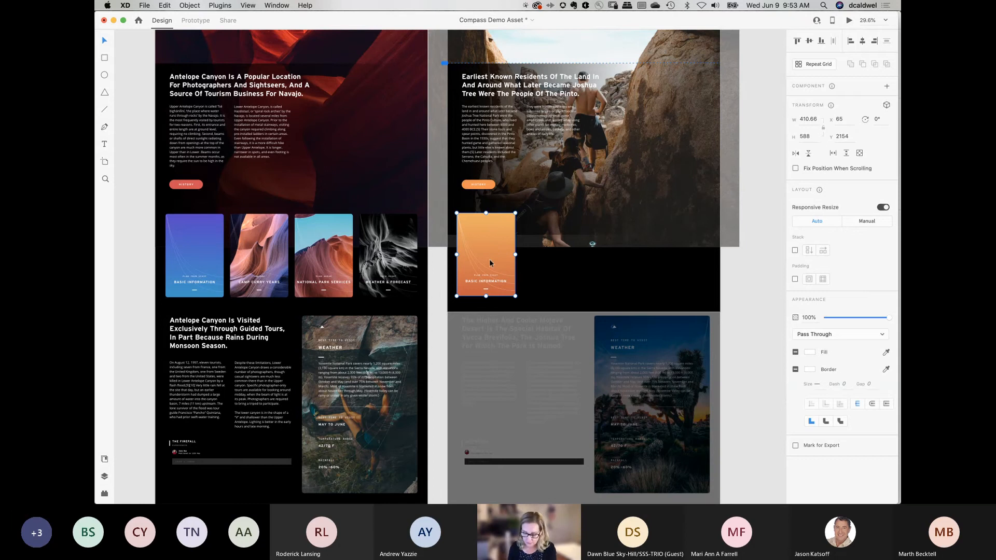
key(super+3)
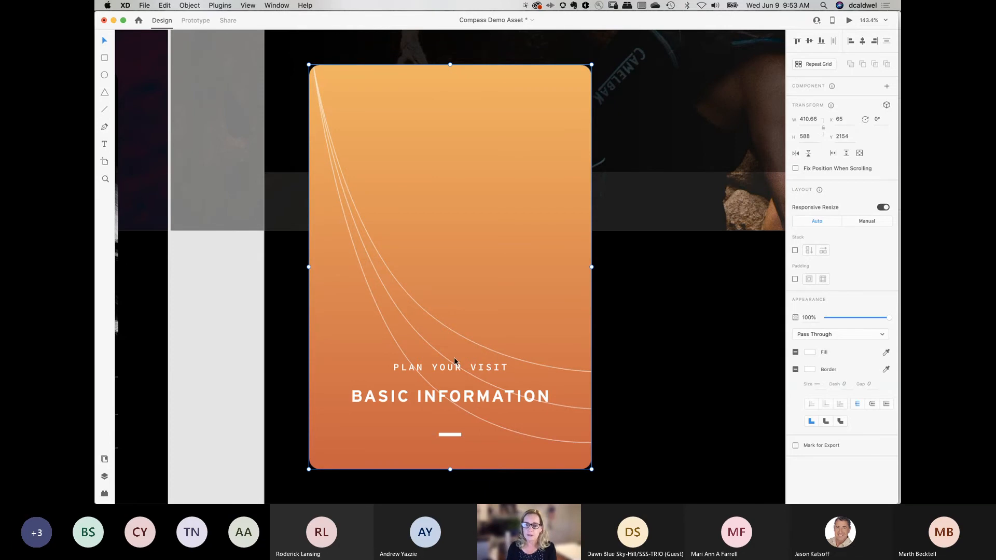
key(super+minus)
key(super+minus)
key(super+minus)
key(super+minus)
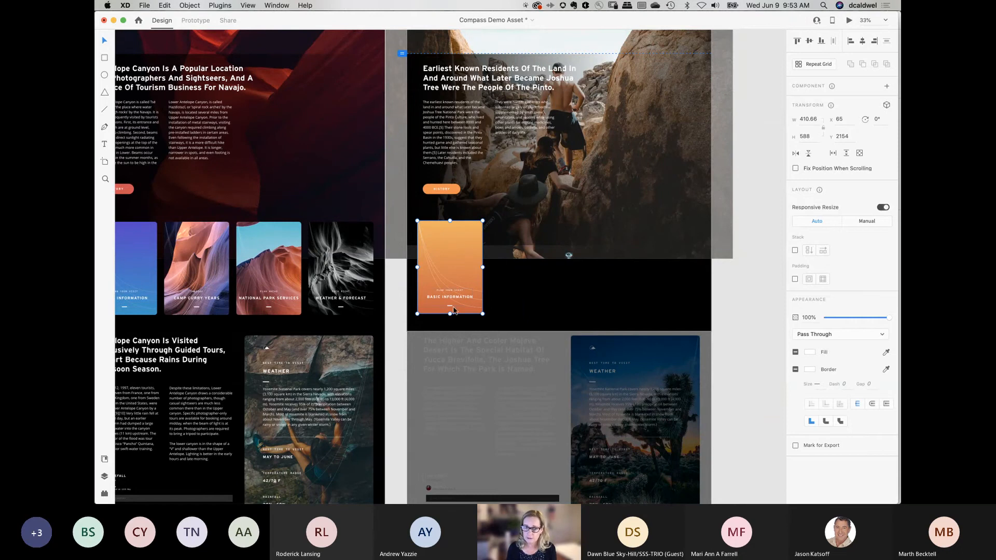
click(815, 66)
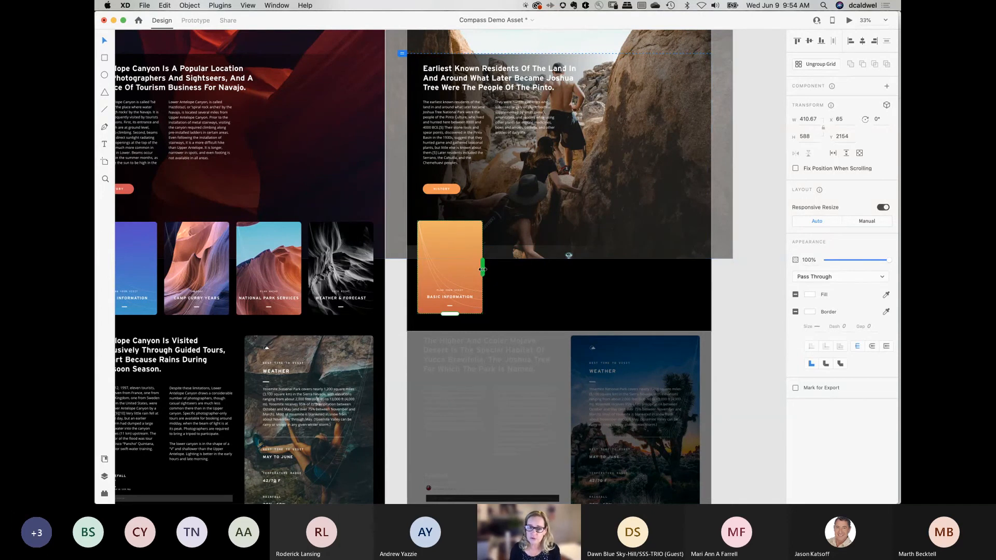
drag(482, 270, 642, 300)
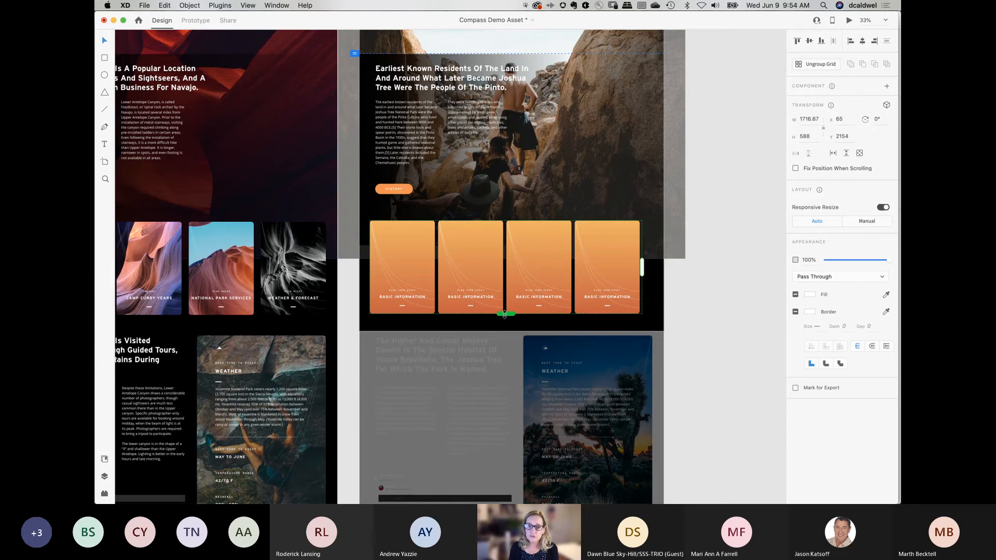
Step: Try extending the repeat grid downward, restore it to a single row, and widen the gaps between its four cards
drag(506, 322, 494, 476)
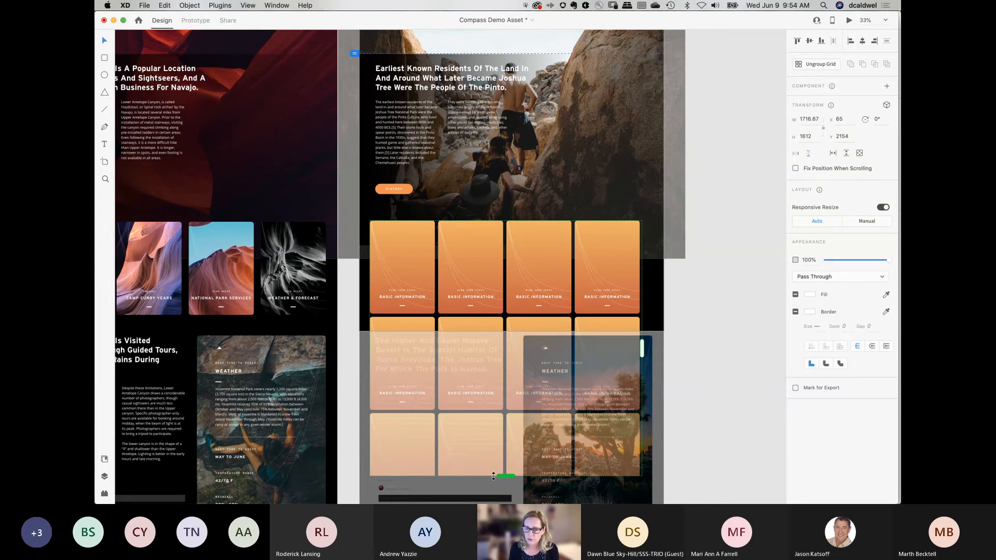
drag(493, 476, 506, 316)
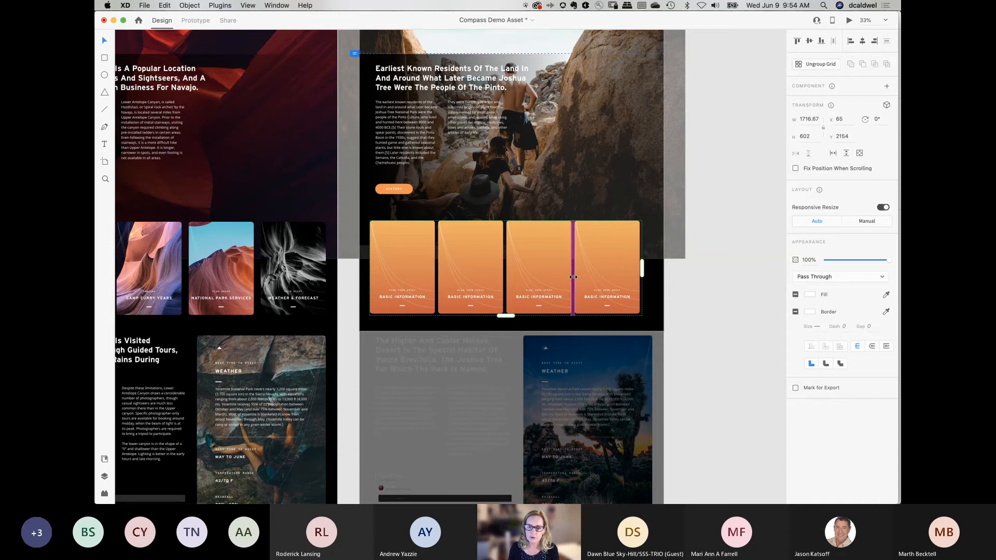
drag(572, 277, 584, 295)
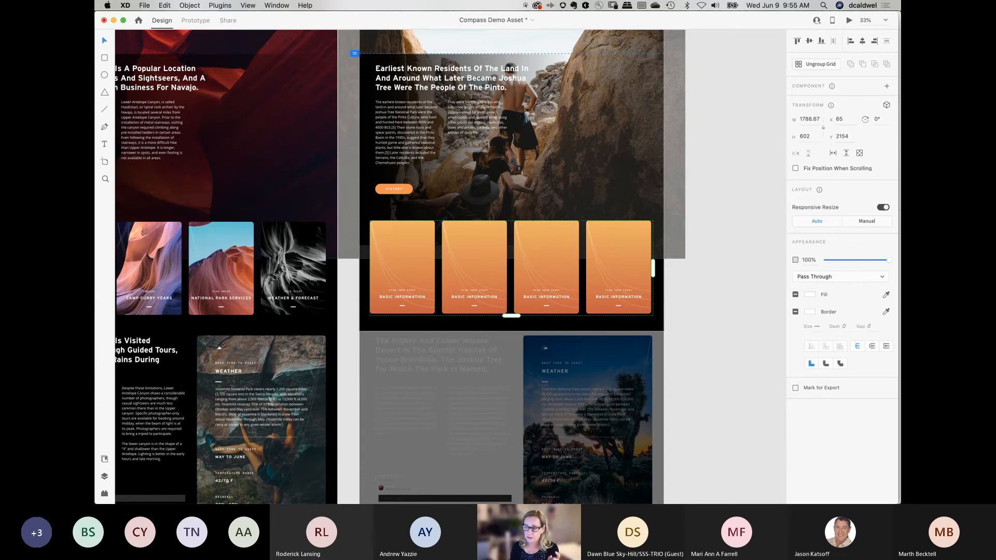
Step: Fill the repeat grid's cards with 01.png and the three AdobeStock images from the repeat grid assets folder in Finder
drag(898, 436, 745, 182)
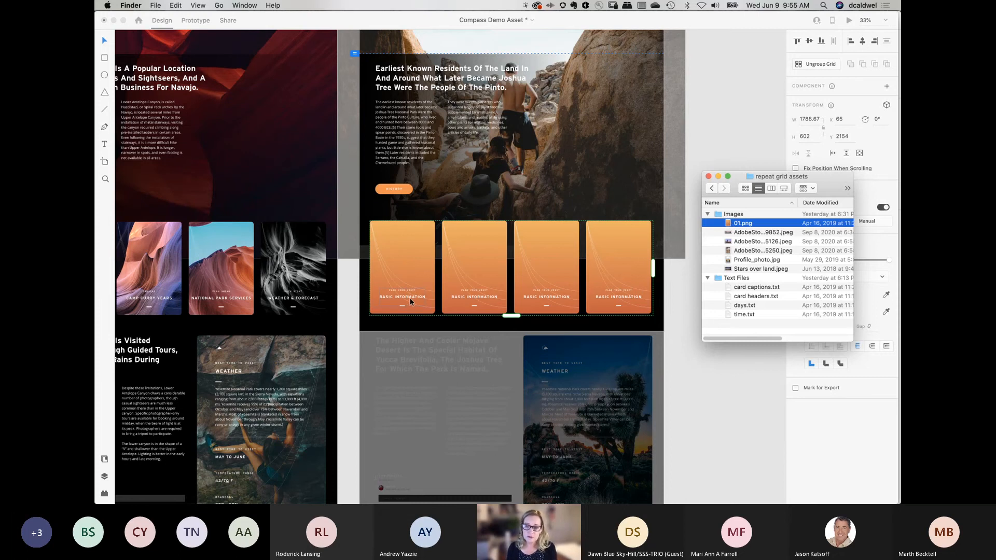
shift+click(735, 251)
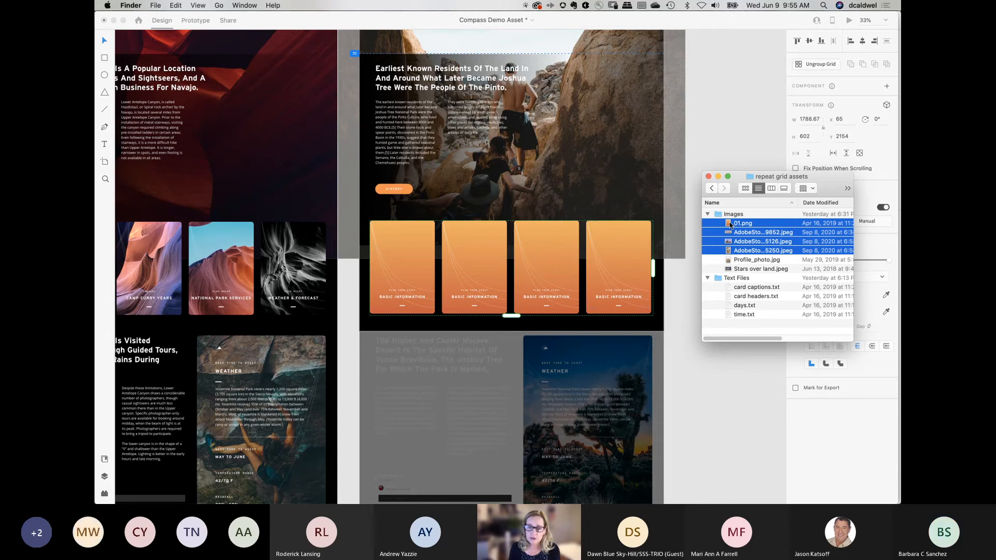
drag(728, 224, 479, 261)
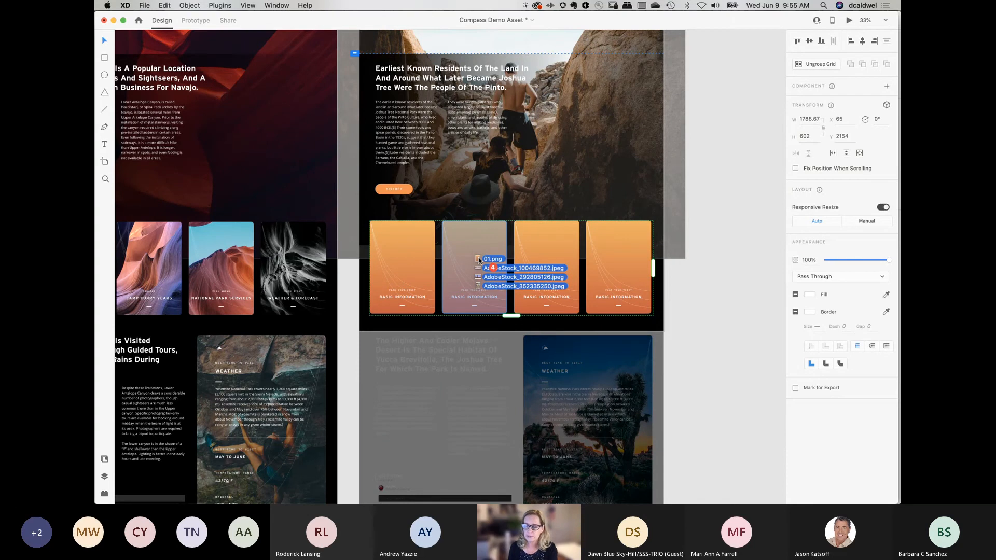
drag(479, 261, 421, 261)
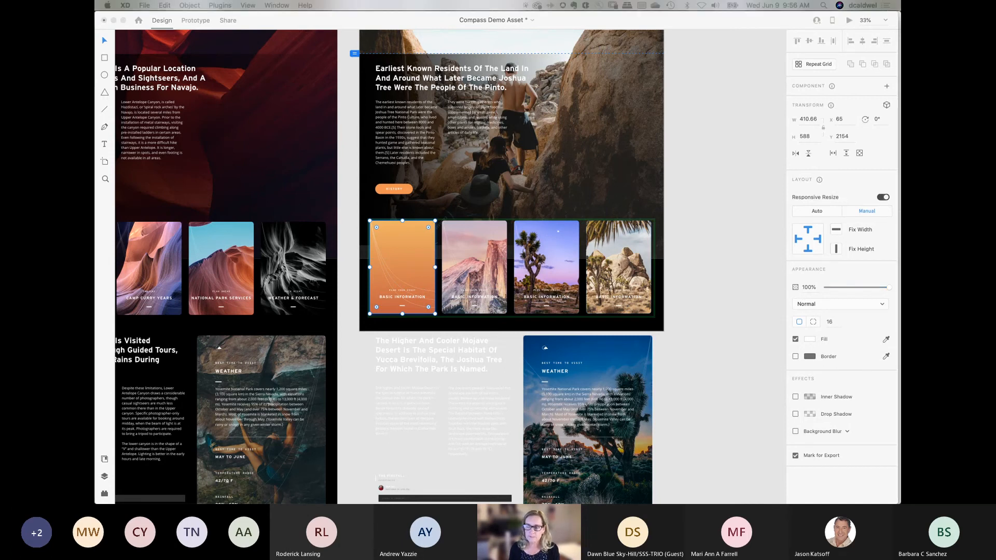
Step: Read the list of titles in card headers.txt in TextEdit beside the cards, and put the file's window away
drag(995, 148, 231, 211)
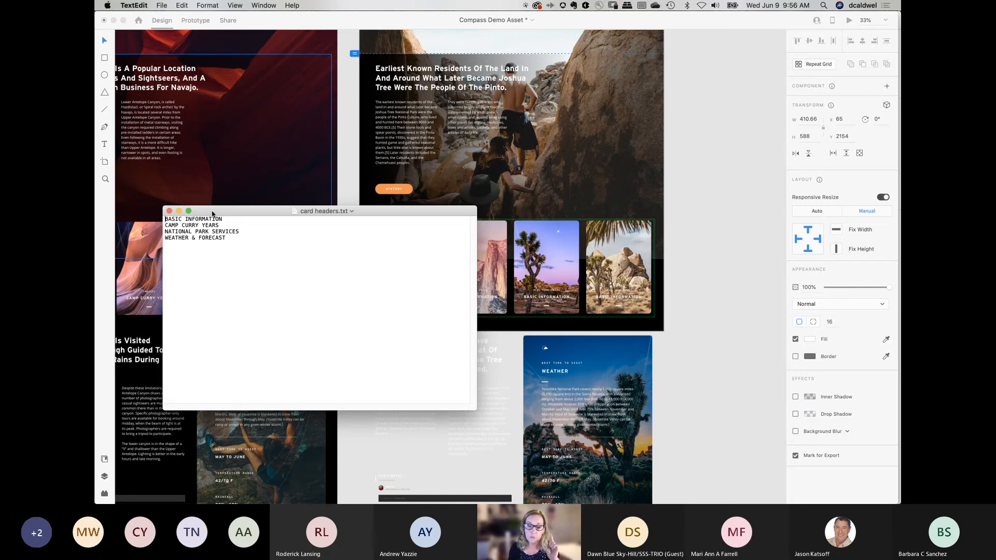
drag(212, 213, 738, 197)
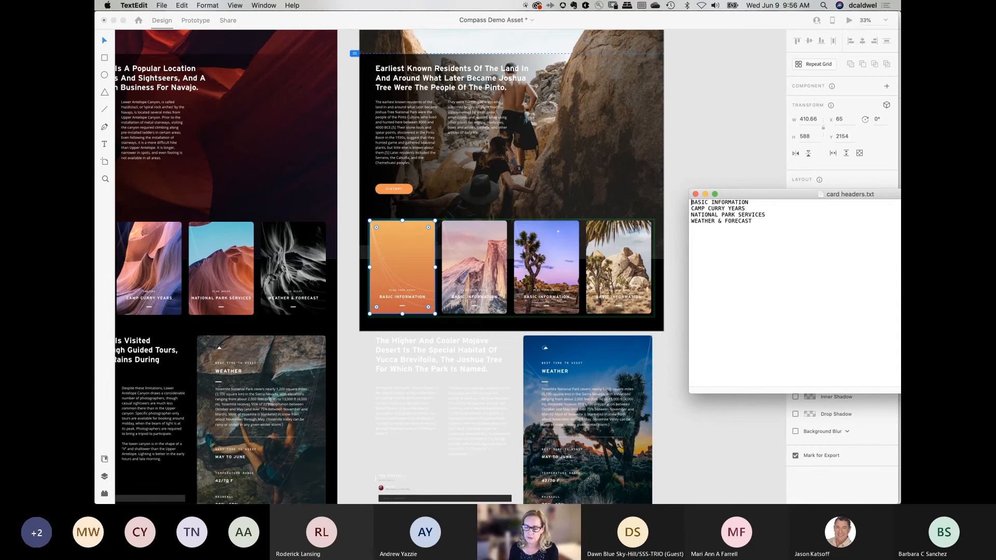
click(705, 194)
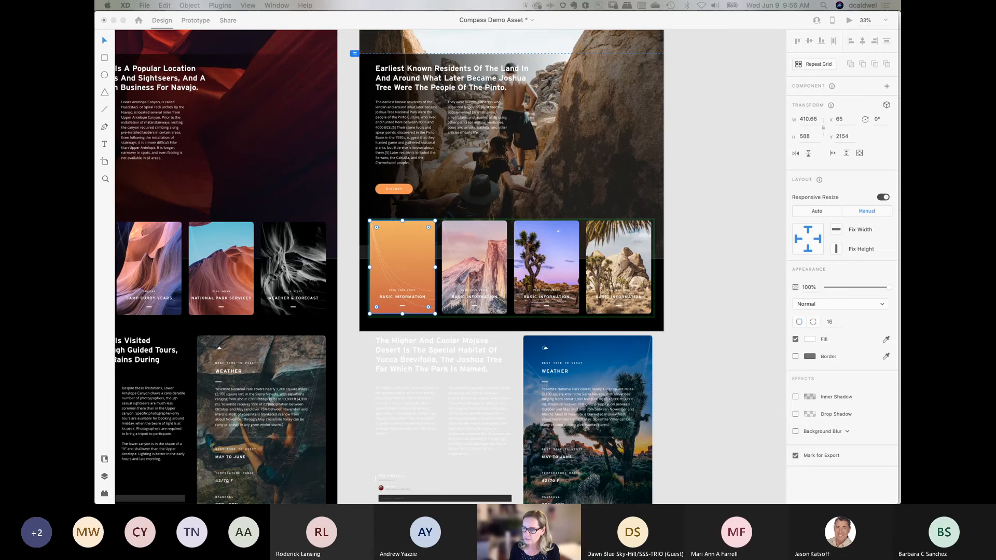
Step: Apply card headers.txt from the Text Files folder to the repeat grid's Basic Information title so each card gets its own heading
drag(549, 502, 748, 273)
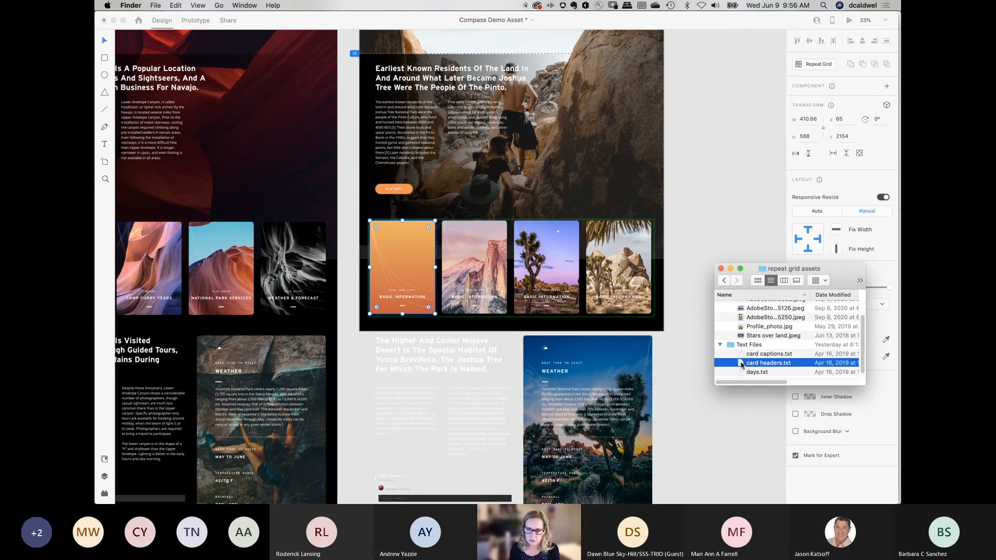
drag(742, 365, 410, 301)
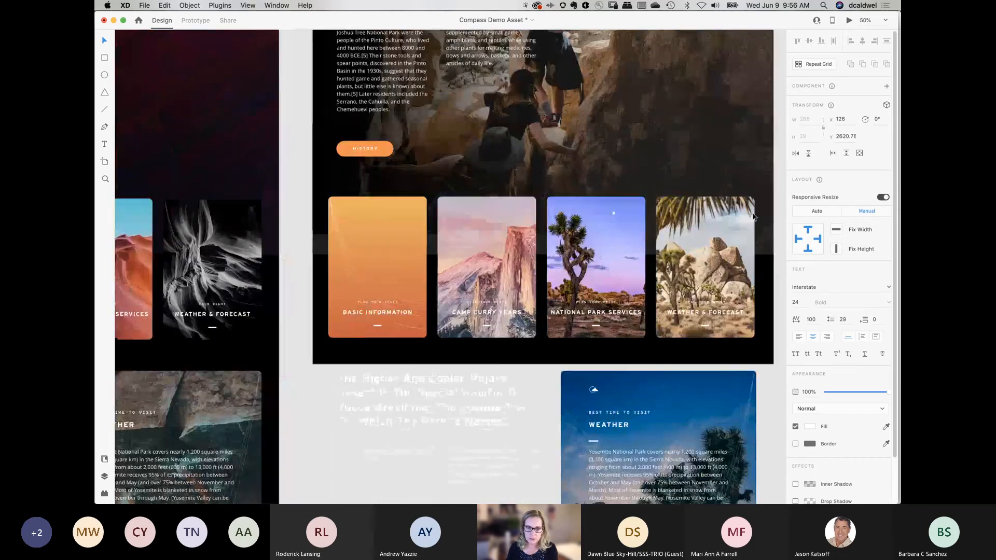
key(super+equal)
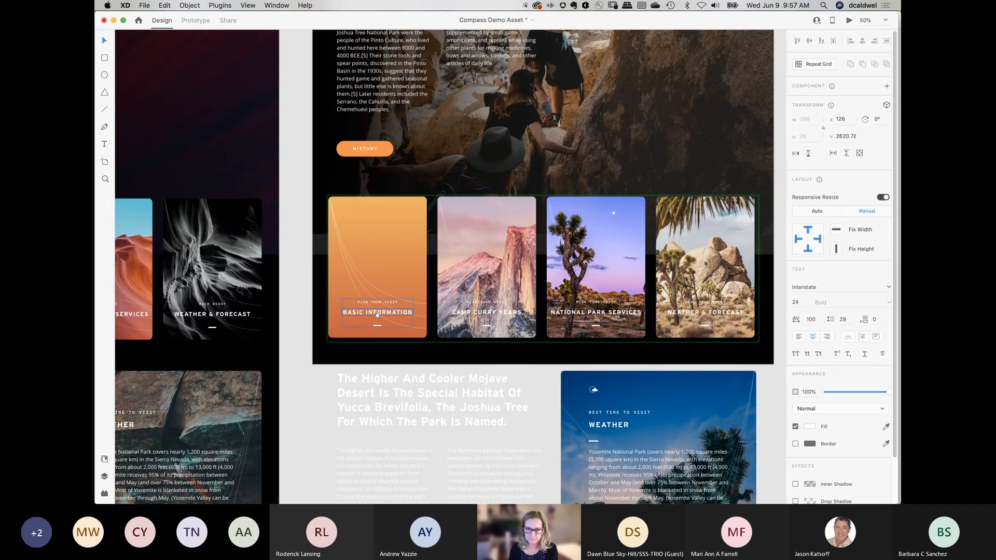
Step: Apply card captions.txt from Finder to the small "Plan Your Visit" caption so each card gets its own caption
key(super+Tab)
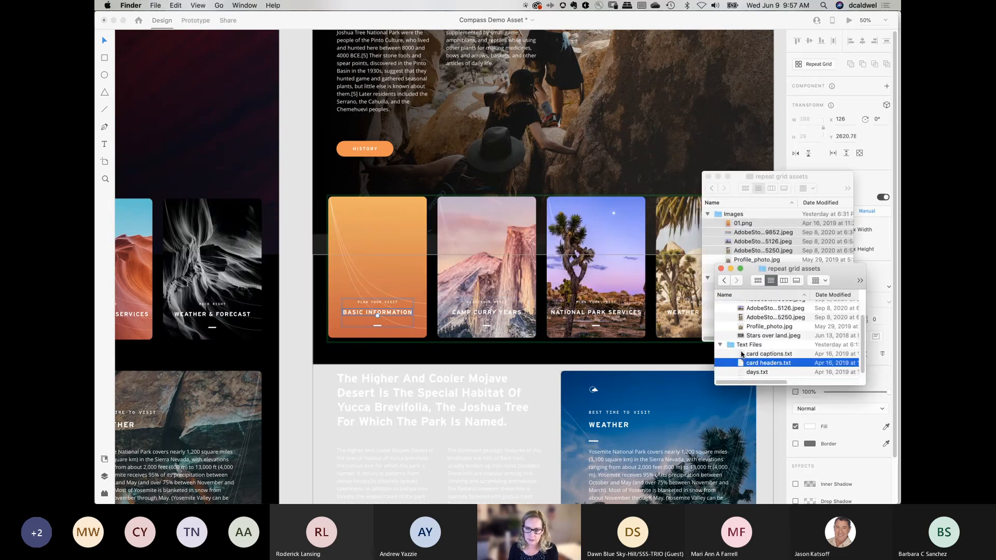
click(741, 354)
drag(742, 355, 482, 303)
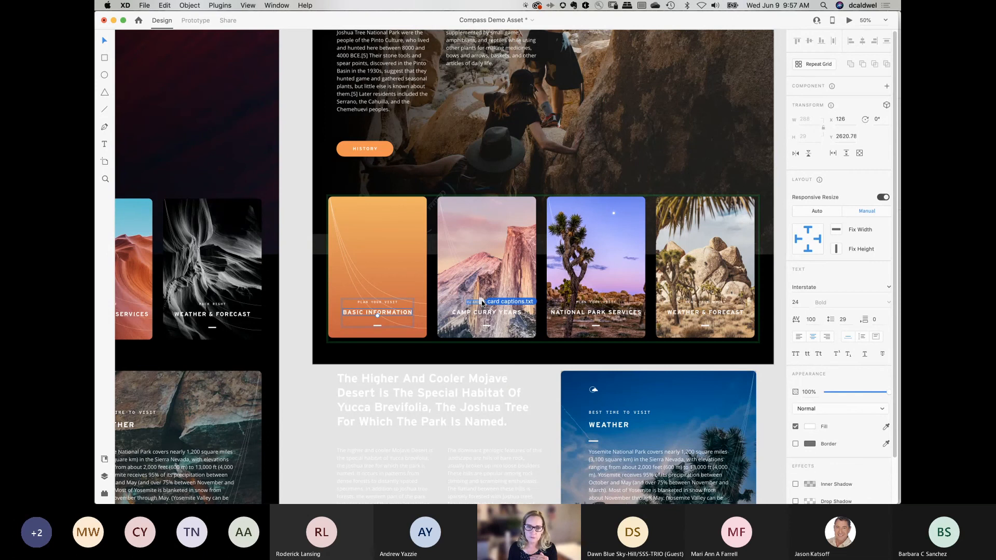
drag(482, 301, 481, 300)
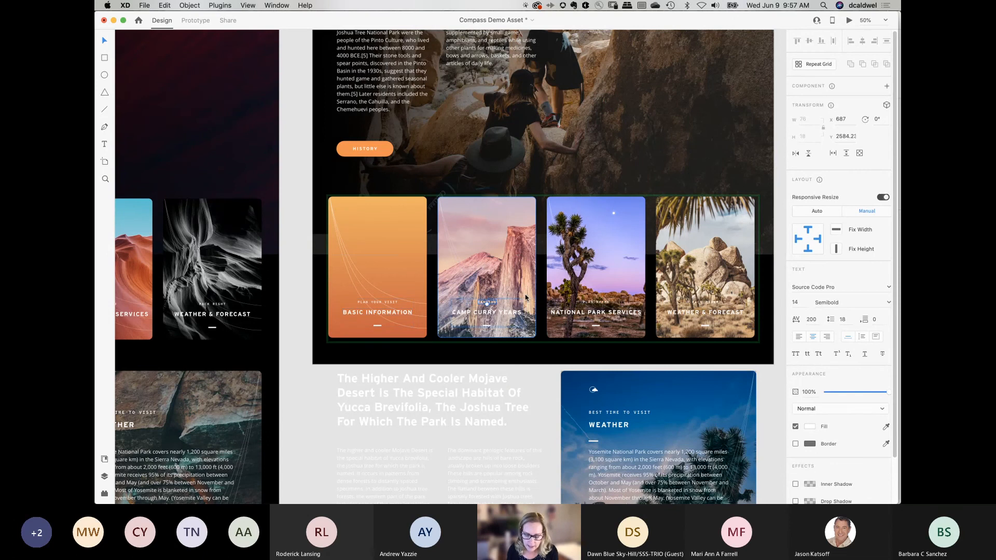
Step: Examine the images, captions and headings of the four Joshua Tree cards up close, and view the whole page beside the Antelope one
key(super+1)
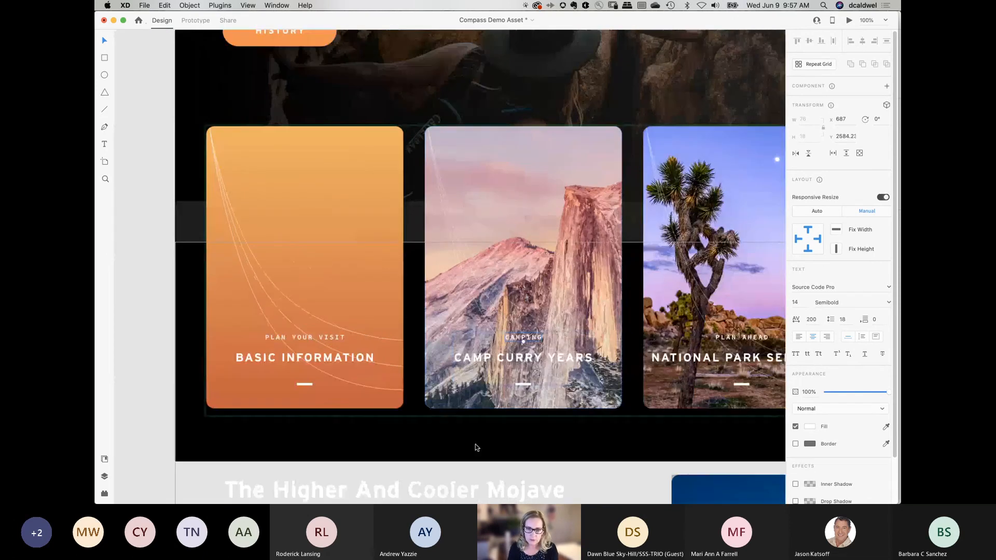
click(507, 443)
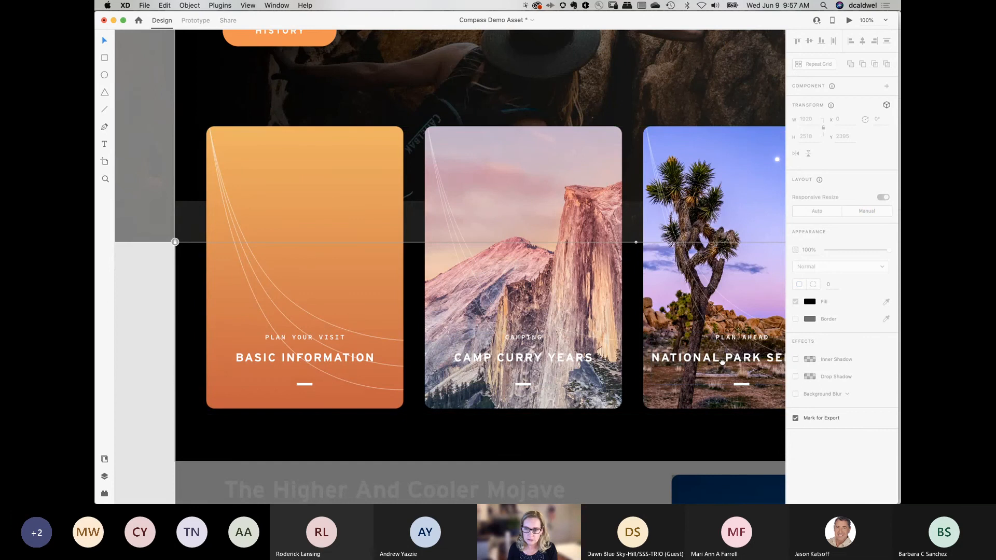
scroll(721, 361, right, 10)
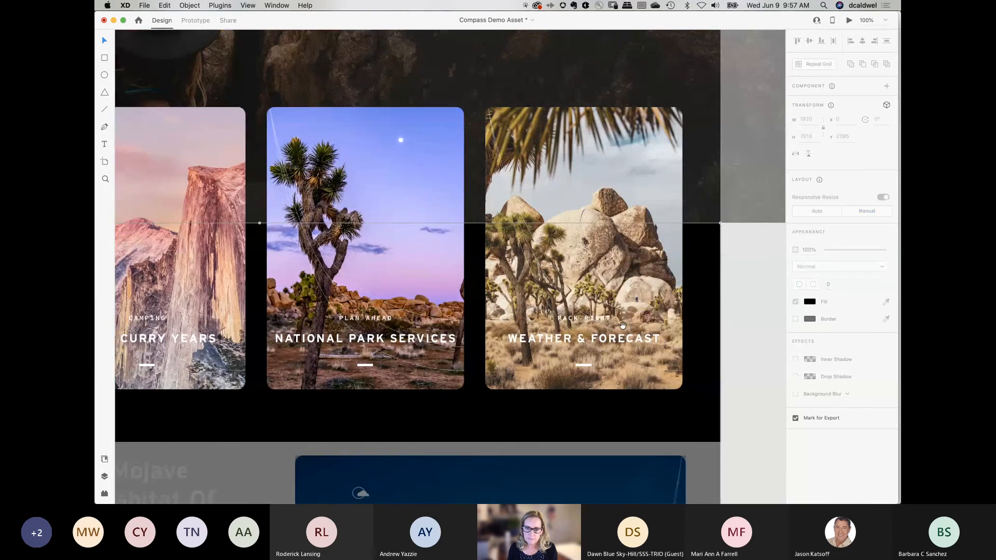
scroll(363, 369, left, 10)
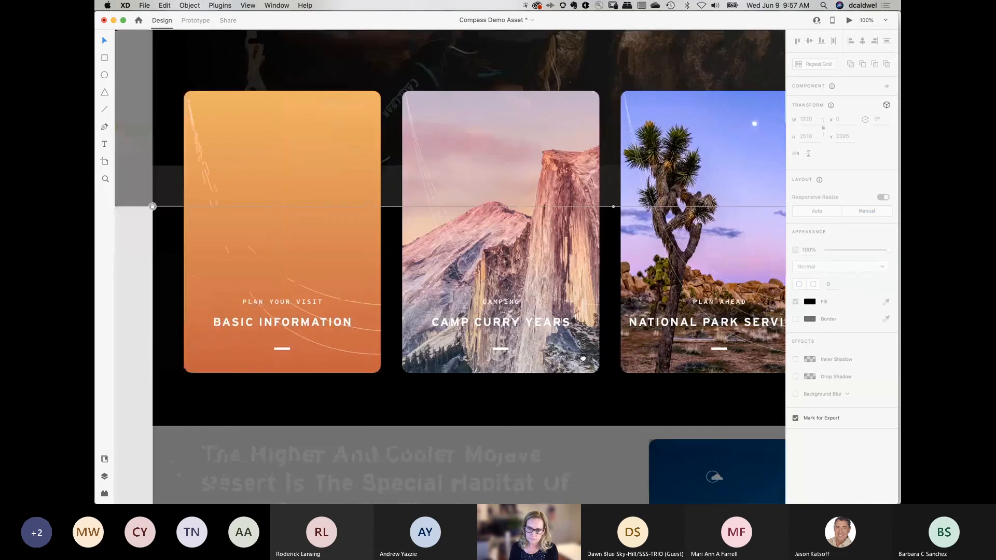
scroll(583, 358, left, 1)
key(super+minus)
key(super+minus)
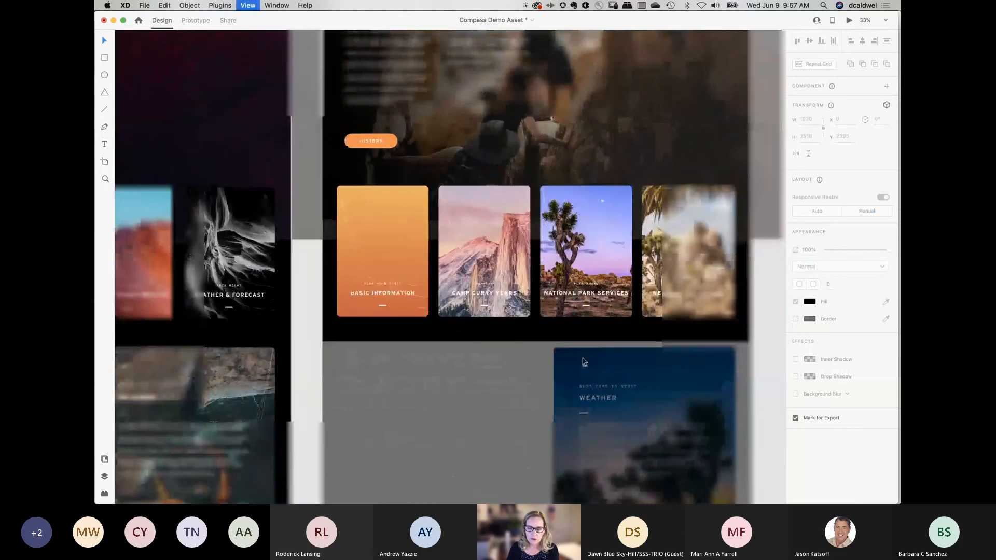
key(super+minus)
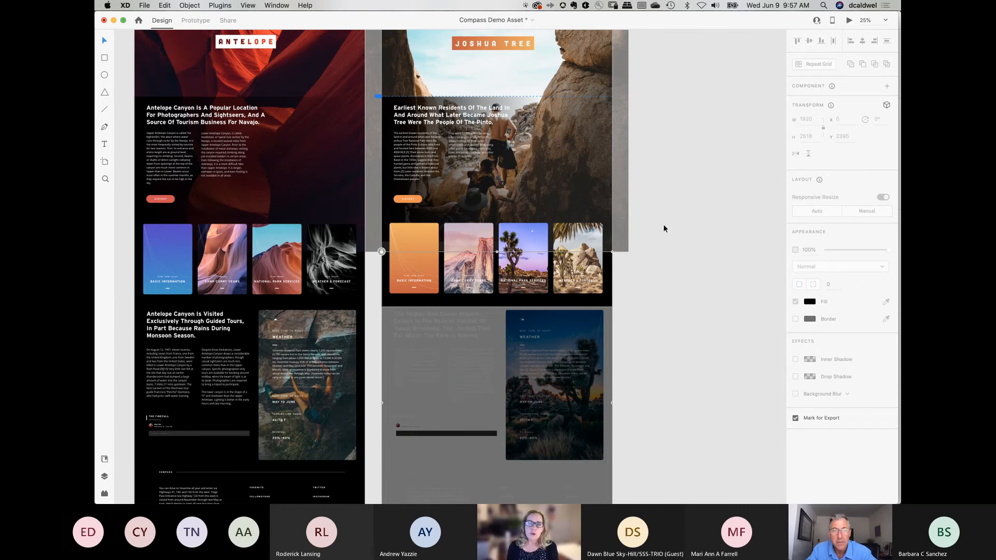
scroll(699, 246, up, 10)
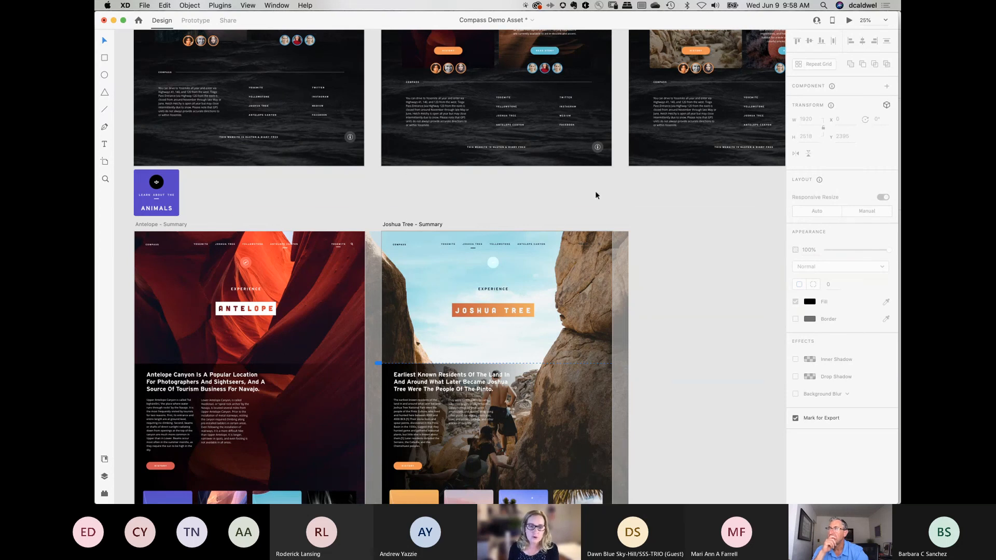
Step: Switch to Chrome, open letsxd.com in a new window and look through the Adobe XD tutorial cards
key(super+Tab)
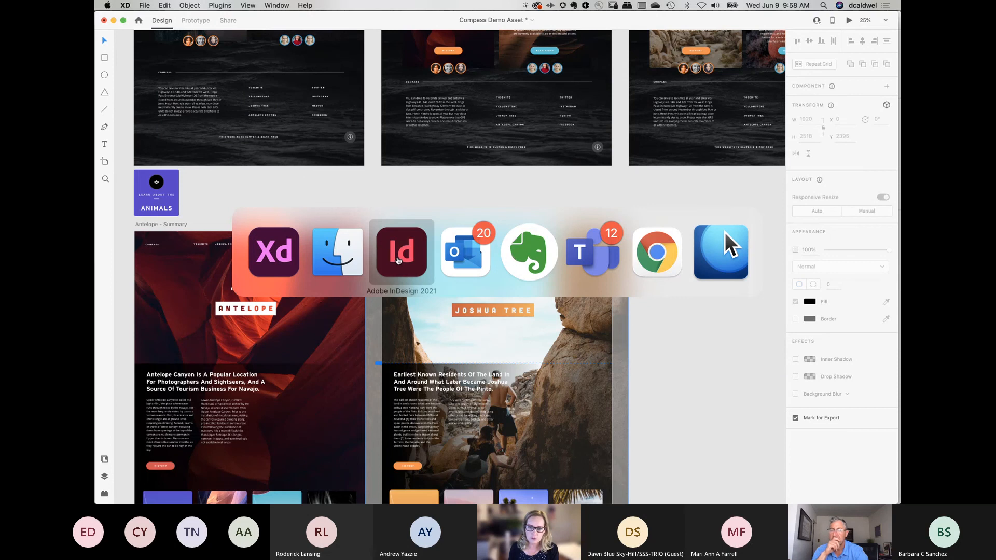
key(super+Tab)
key(super+Tab)
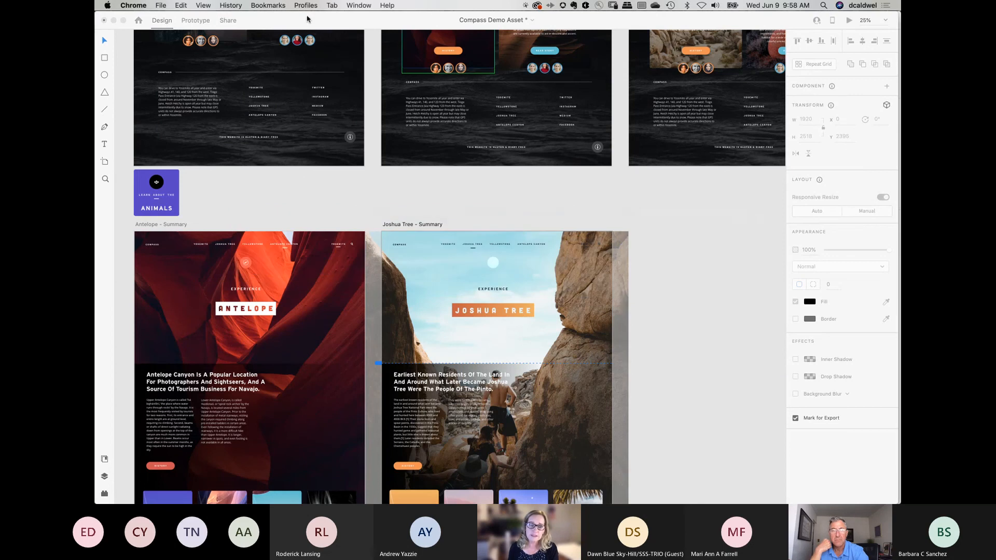
click(160, 5)
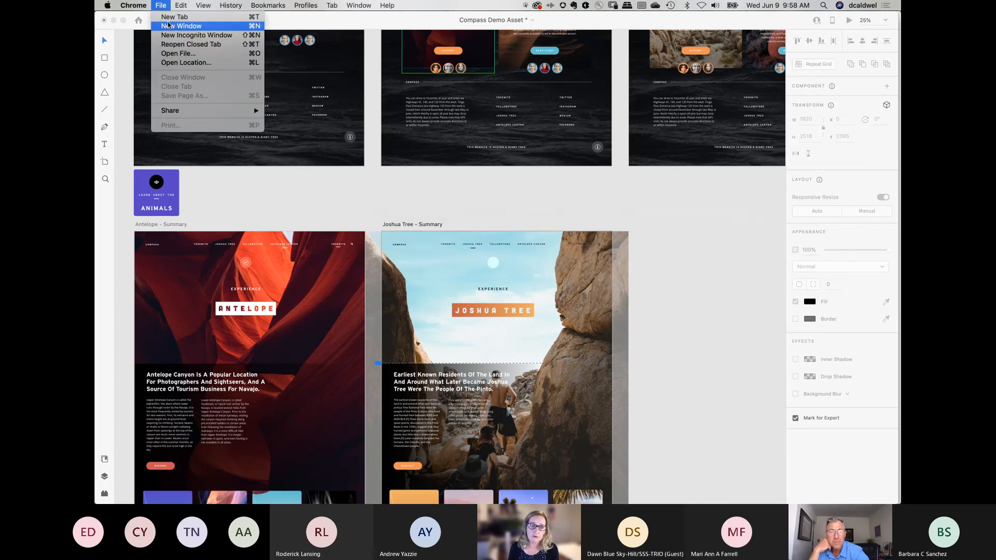
click(167, 27)
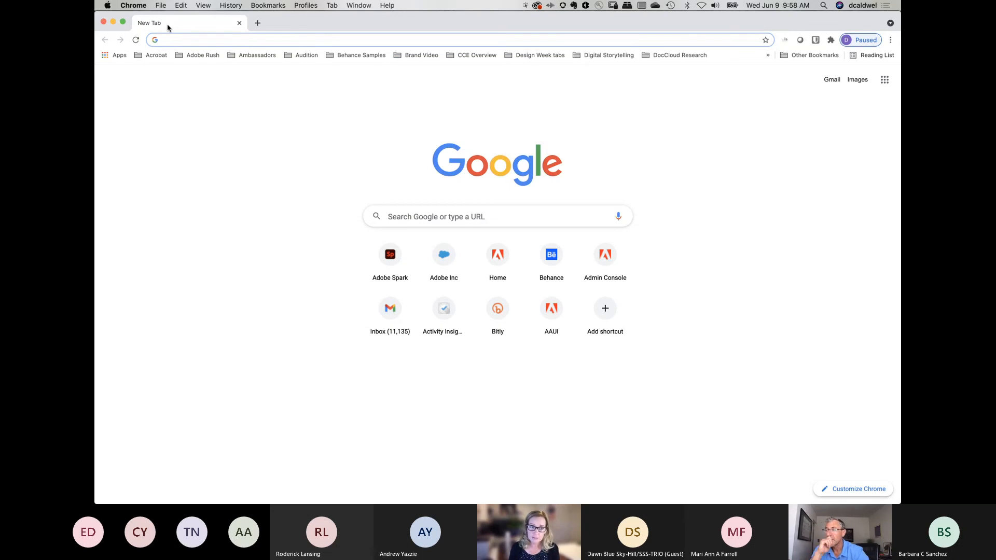
text(letsxd.com)
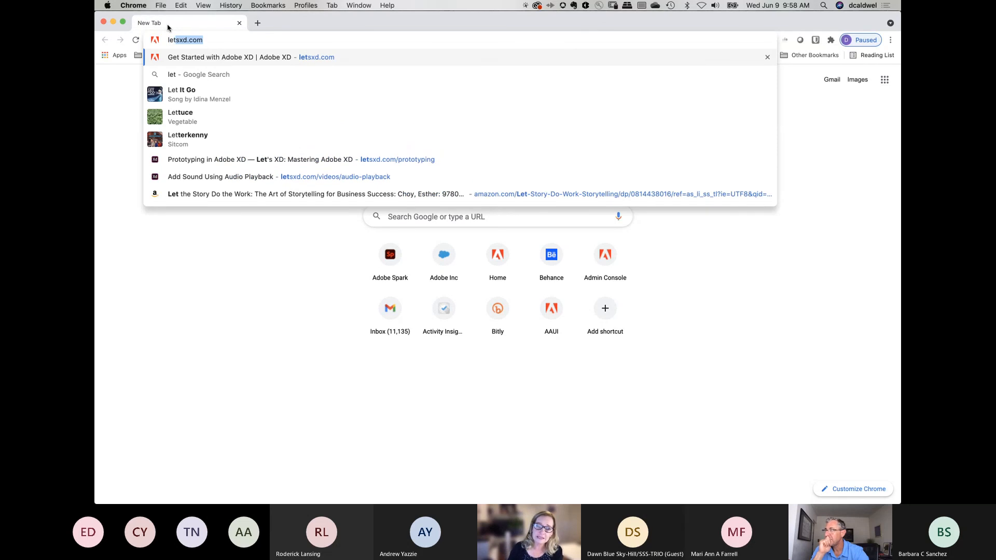
key(Return)
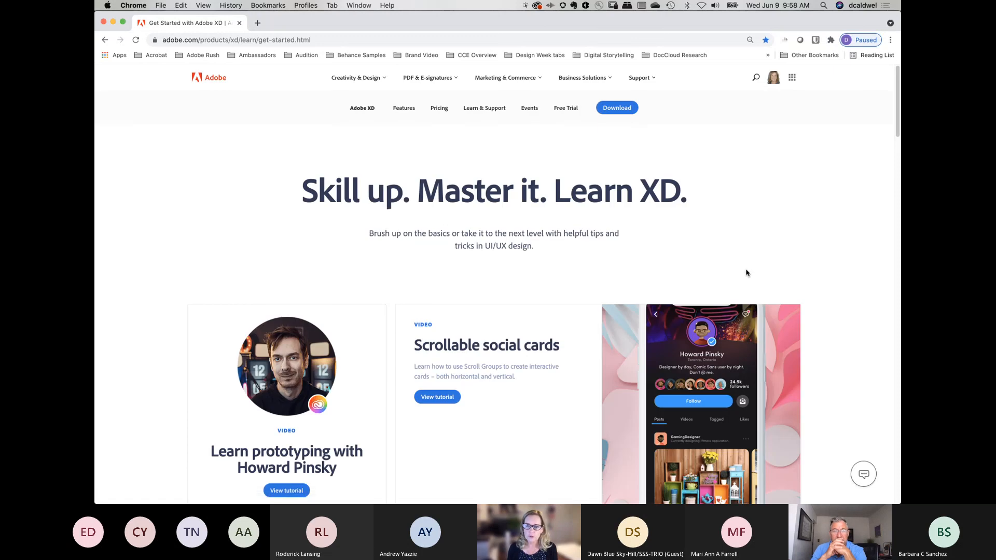
scroll(761, 270, down, 10)
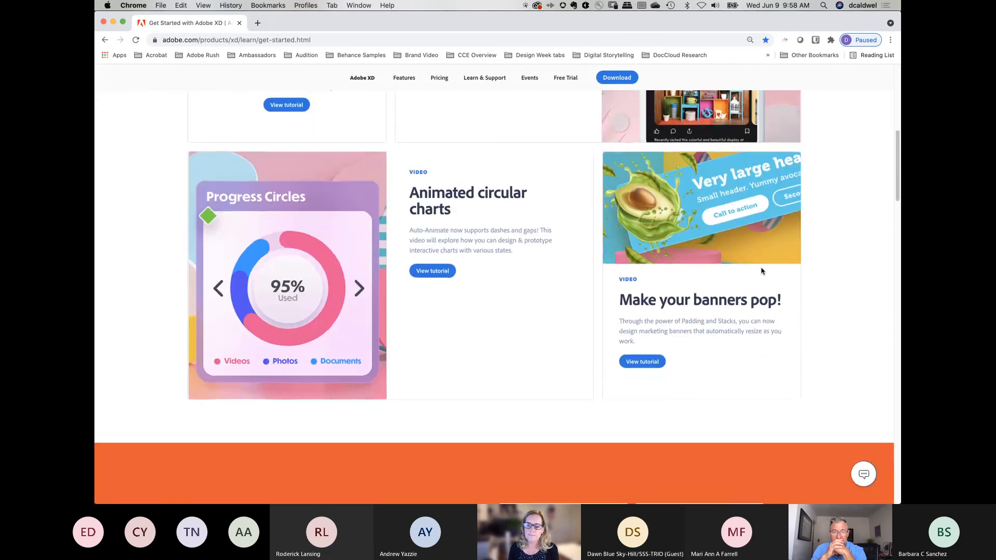
Step: Look over the heading and first tutorial cards at the beginning of Adobe's Learn XD page
scroll(762, 271, up, 10)
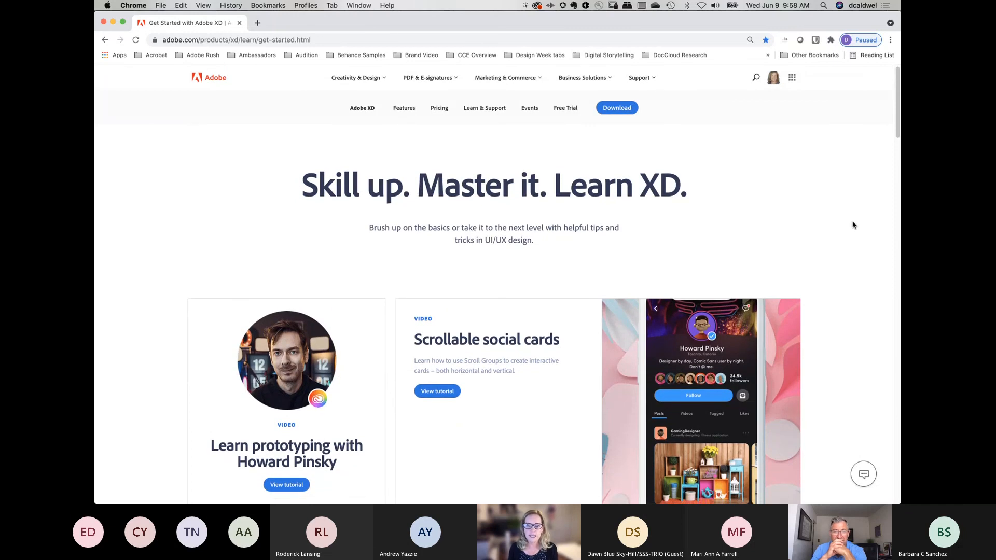
scroll(853, 224, down, 3)
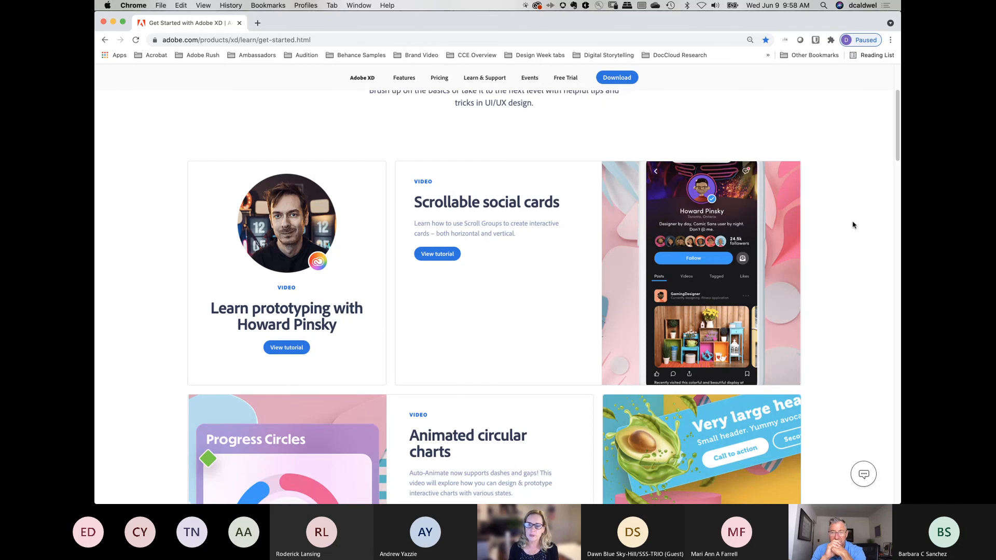
scroll(853, 225, up, 3)
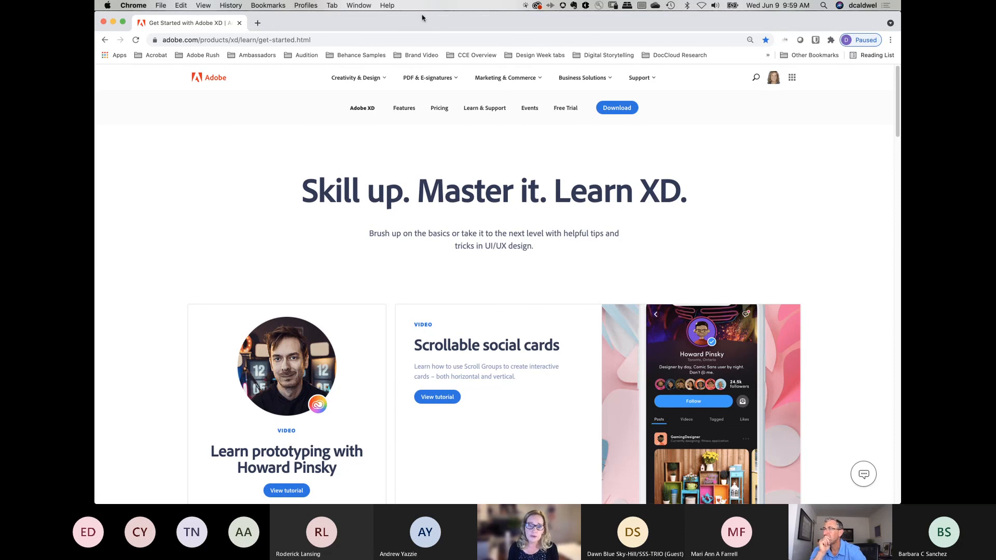
Step: Switch to Creative Cloud and open the Learn more page for XD from the installed desktop apps
click(537, 6)
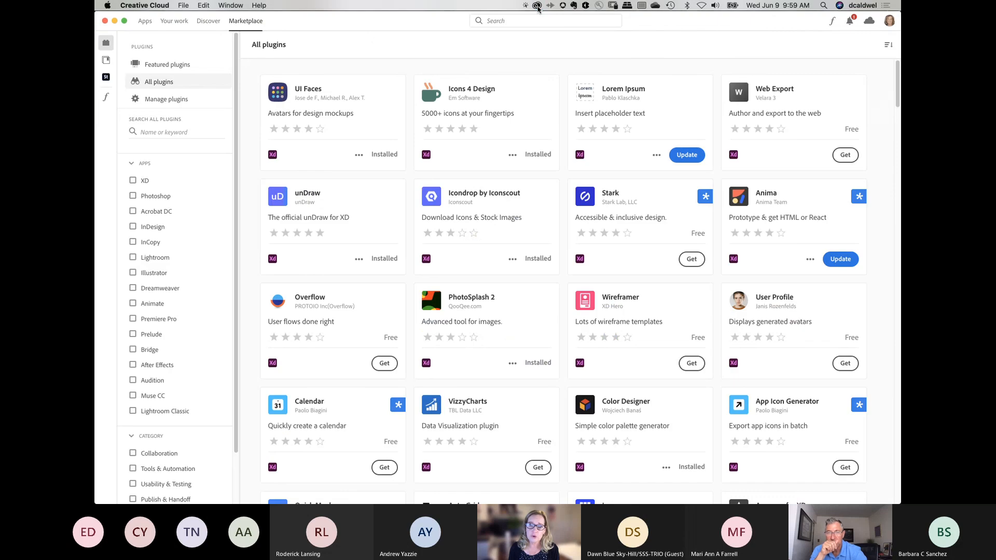
click(144, 21)
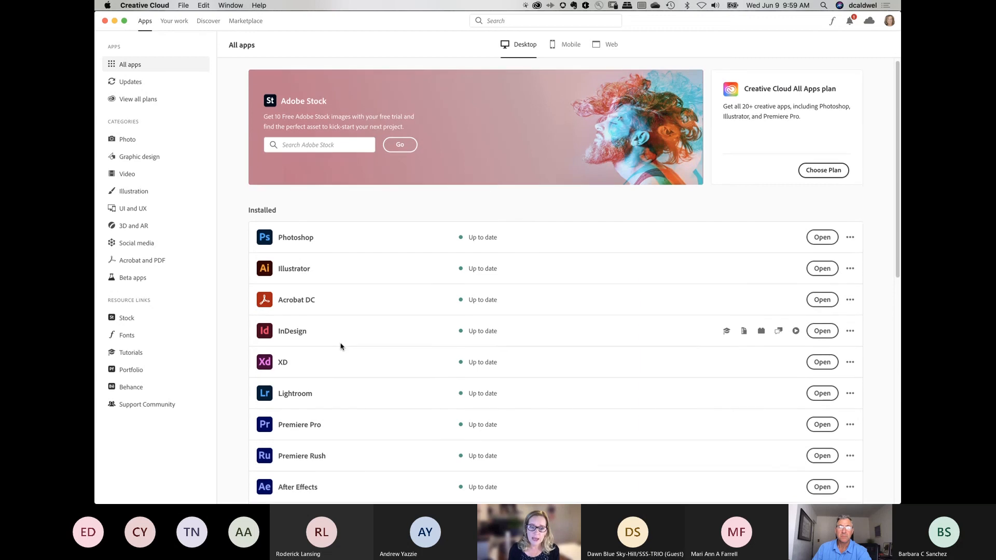
scroll(340, 346, down, 3)
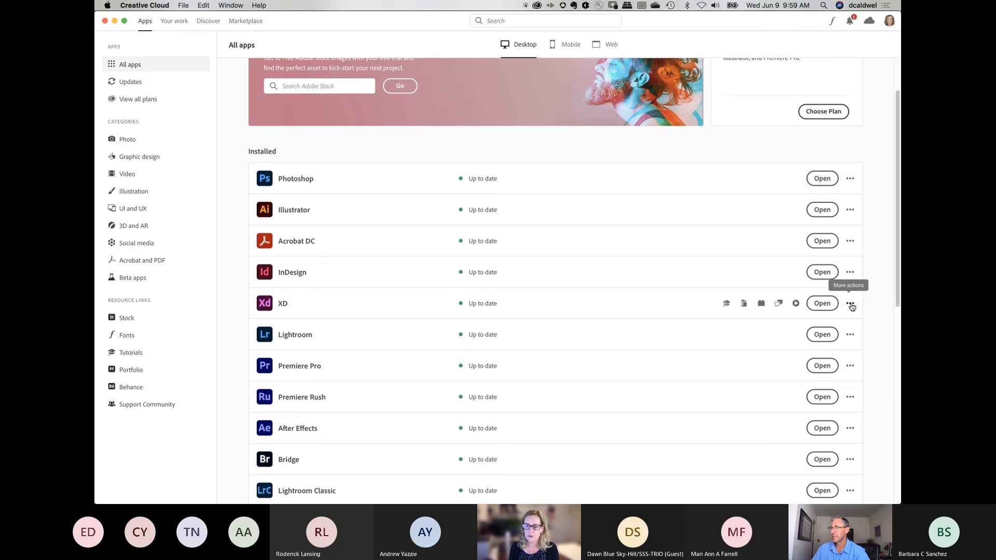
click(850, 304)
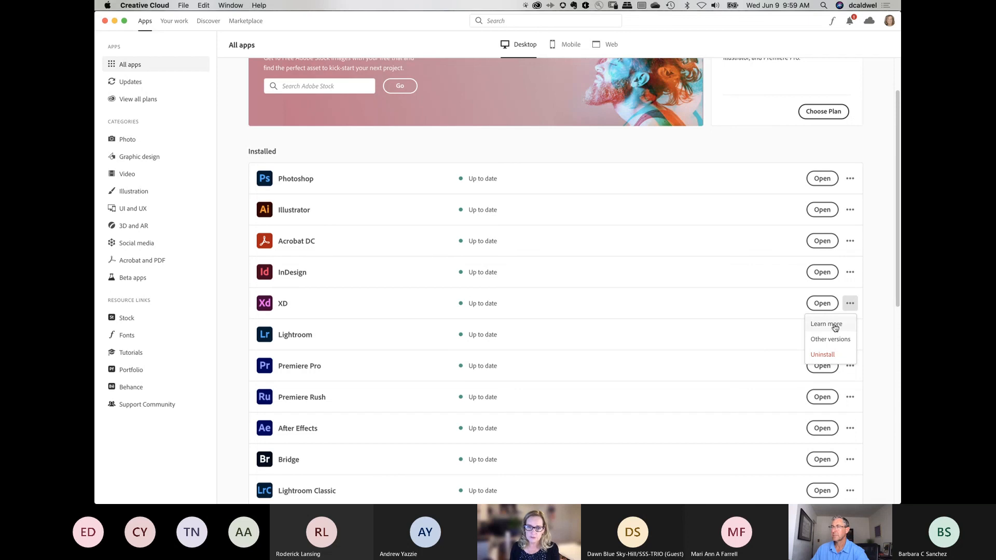
click(834, 325)
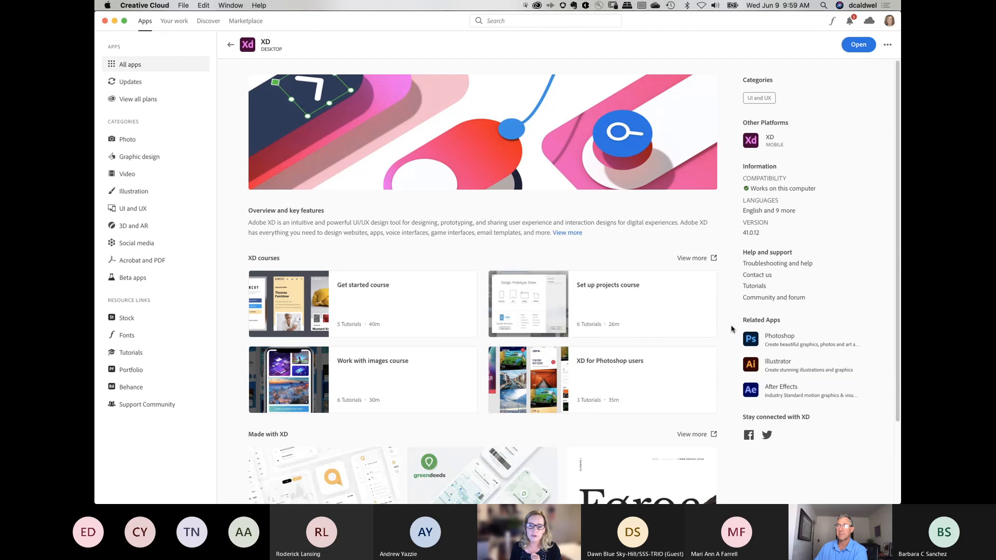
Step: Look through the XD courses and Made with XD examples, and close the Creative Cloud window
scroll(731, 328, down, 1)
scroll(731, 329, down, 3)
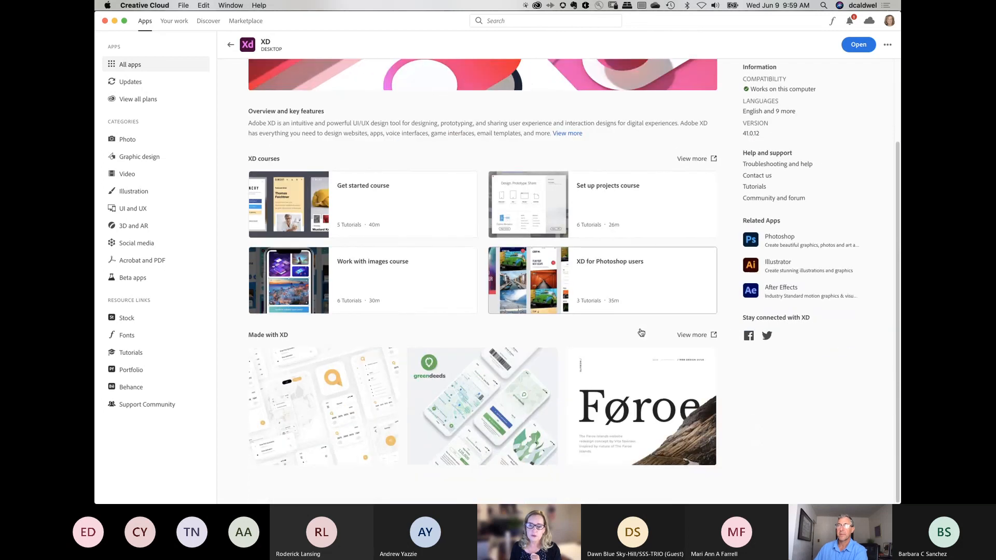
scroll(641, 332, up, 4)
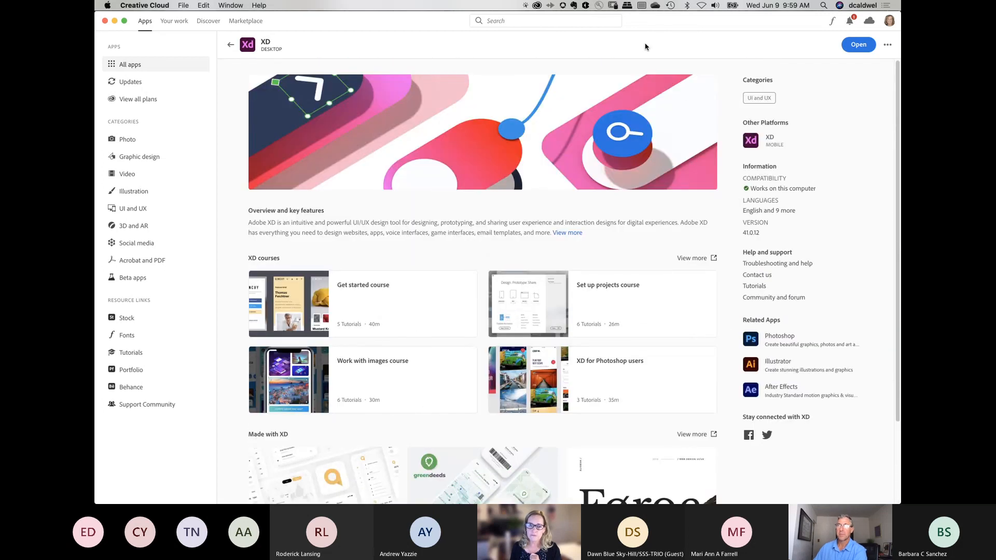
click(105, 21)
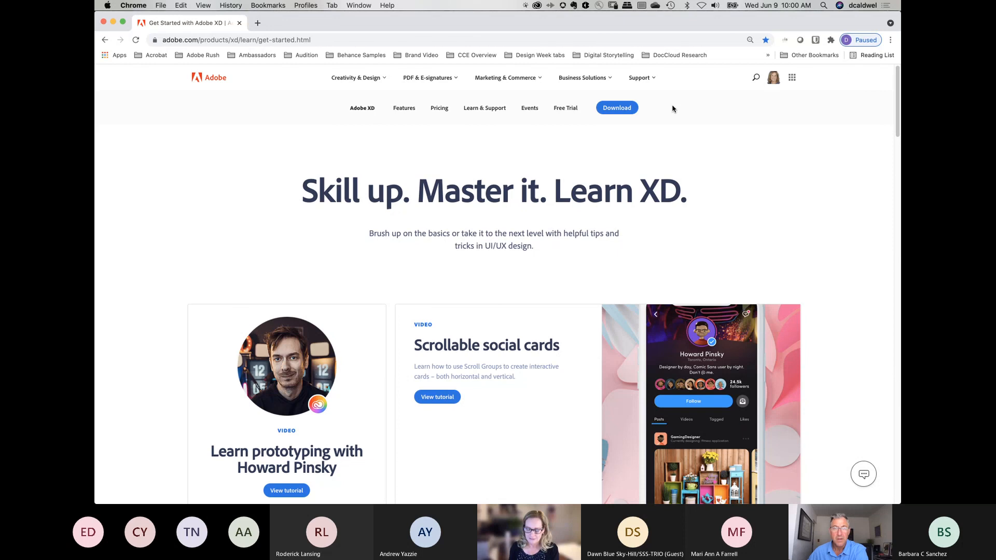
Step: Switch to Microsoft Teams and dismiss the do-not-disturb status banner
key(super+Tab)
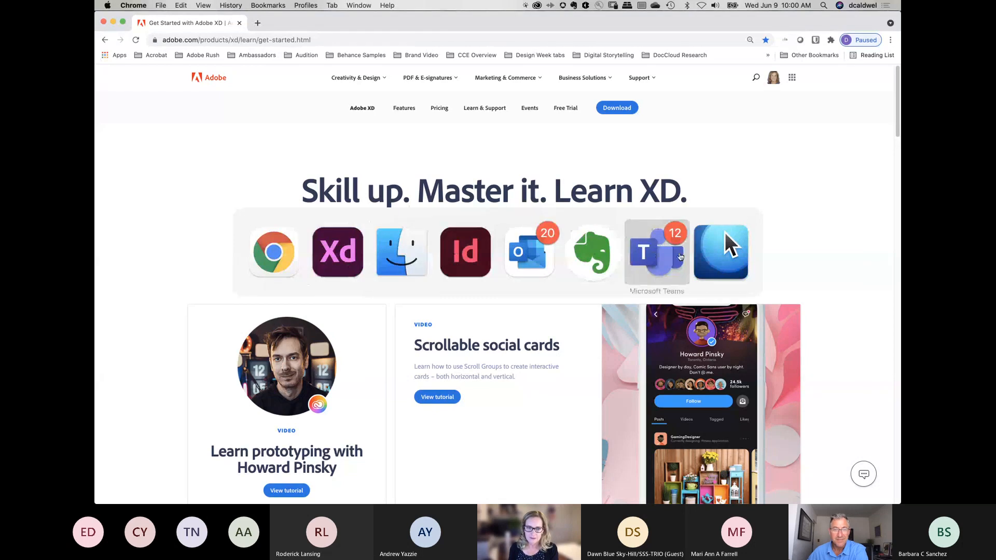
click(680, 257)
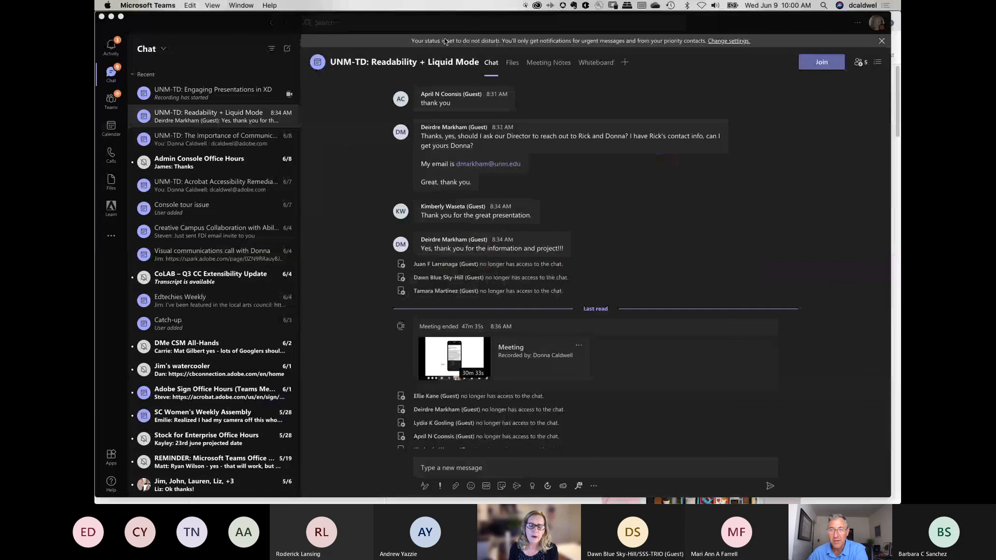
click(882, 42)
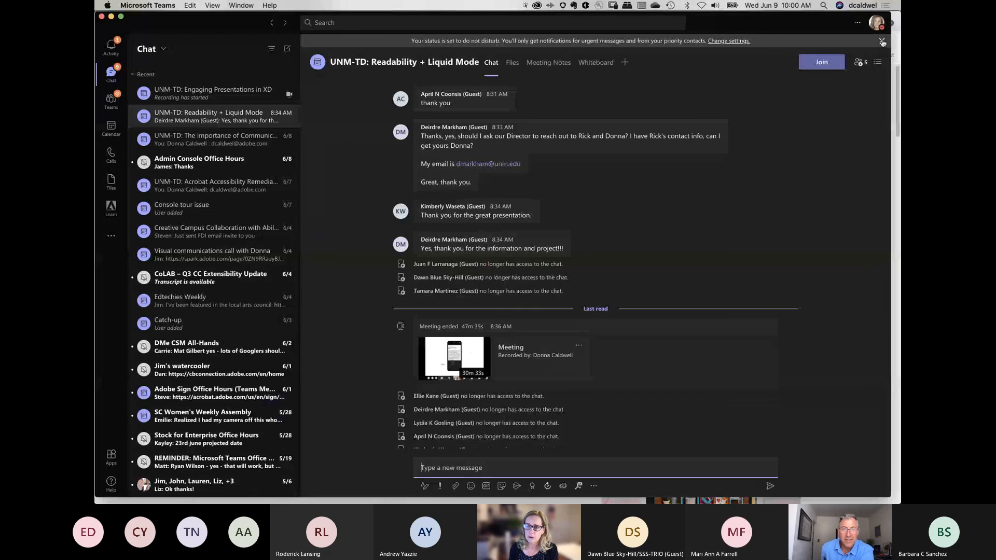
click(882, 42)
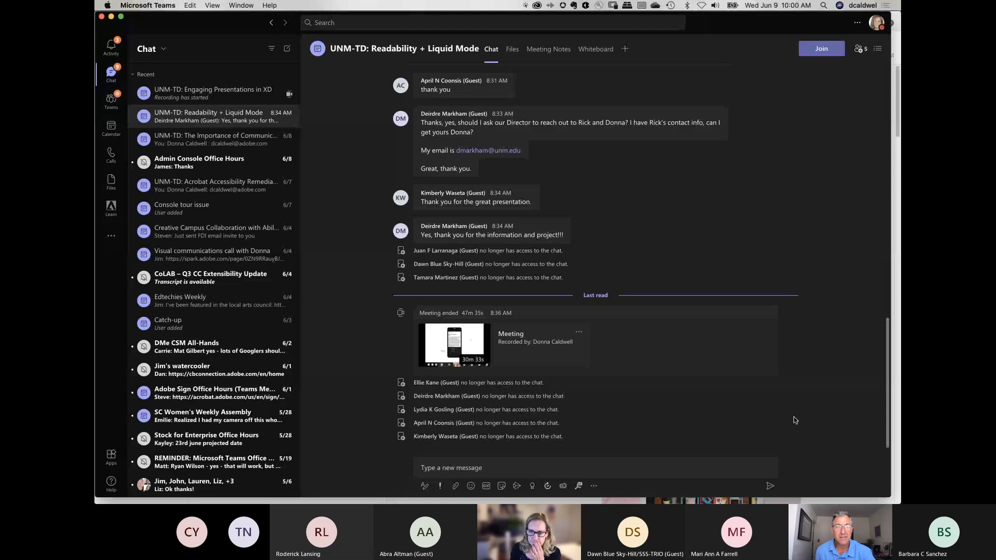
key(super+Tab)
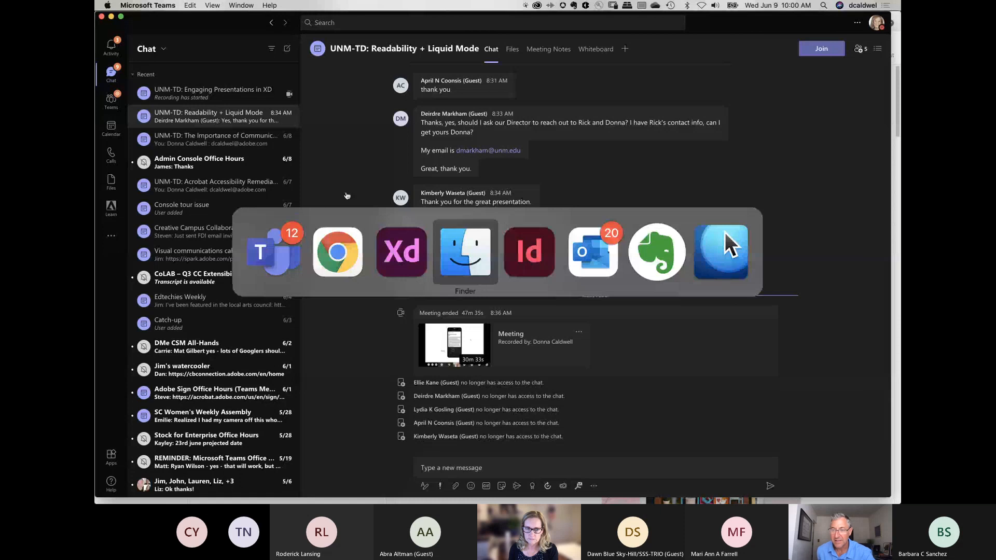
click(295, 253)
click(242, 5)
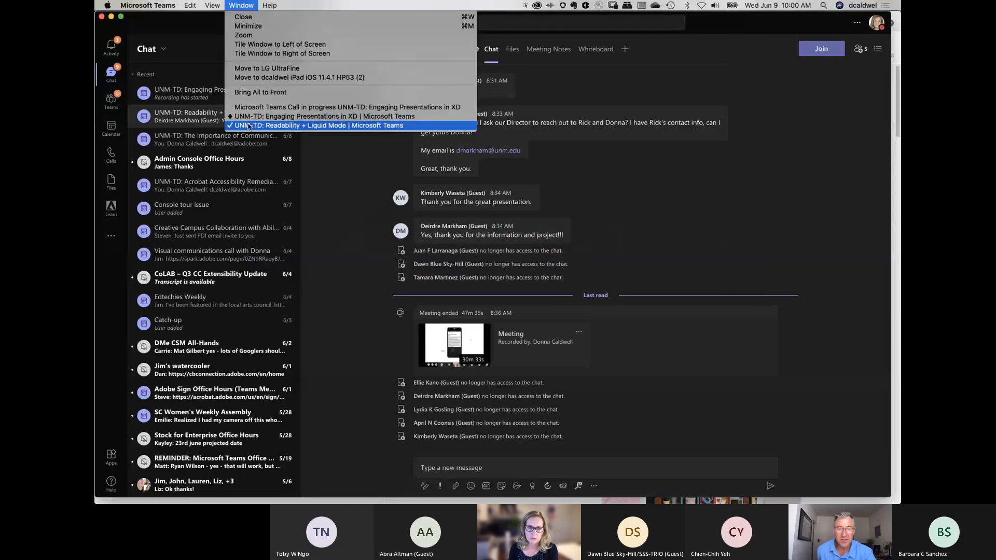
click(249, 125)
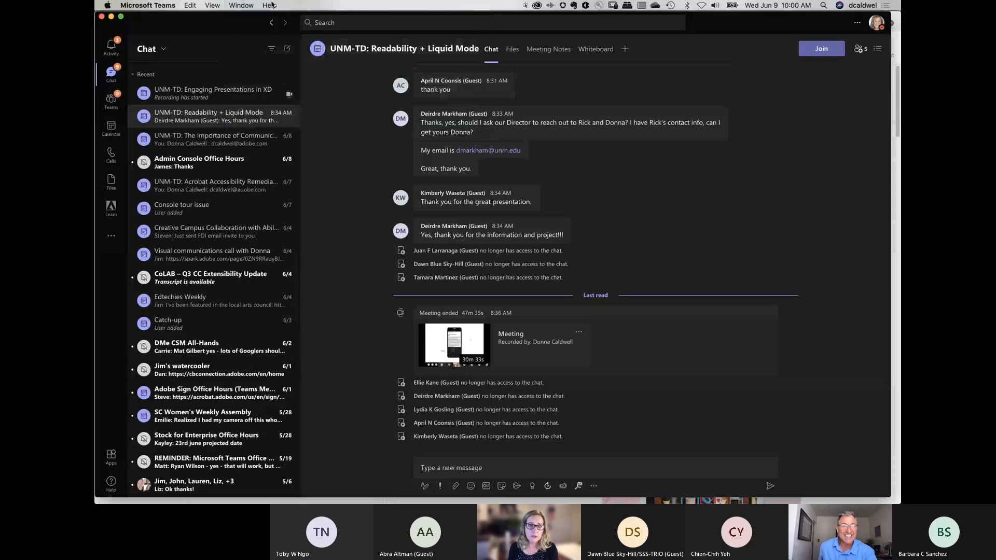
Step: Bring the "UNM-TD: Engaging Presentations in XD" meeting window to the front and open its additional meeting actions
click(250, 6)
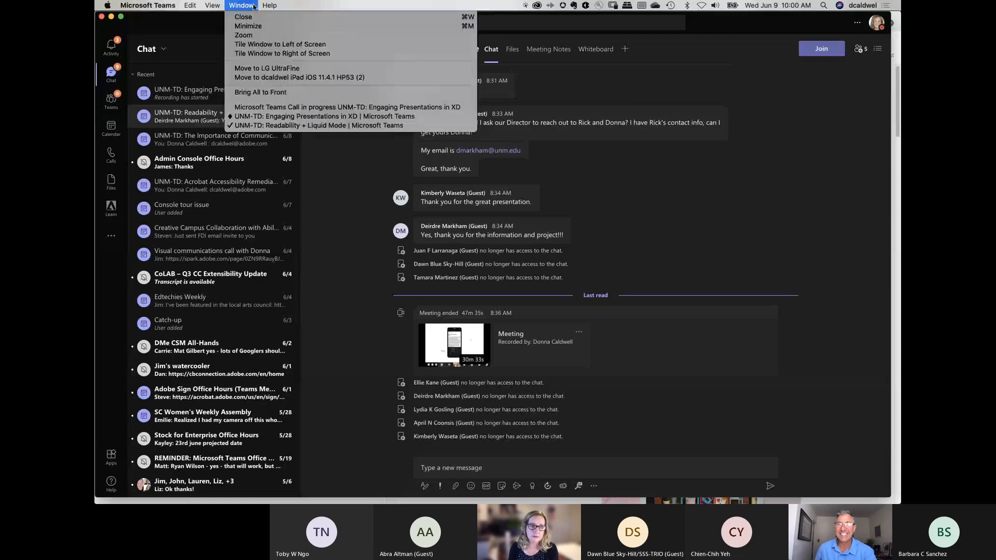
click(257, 116)
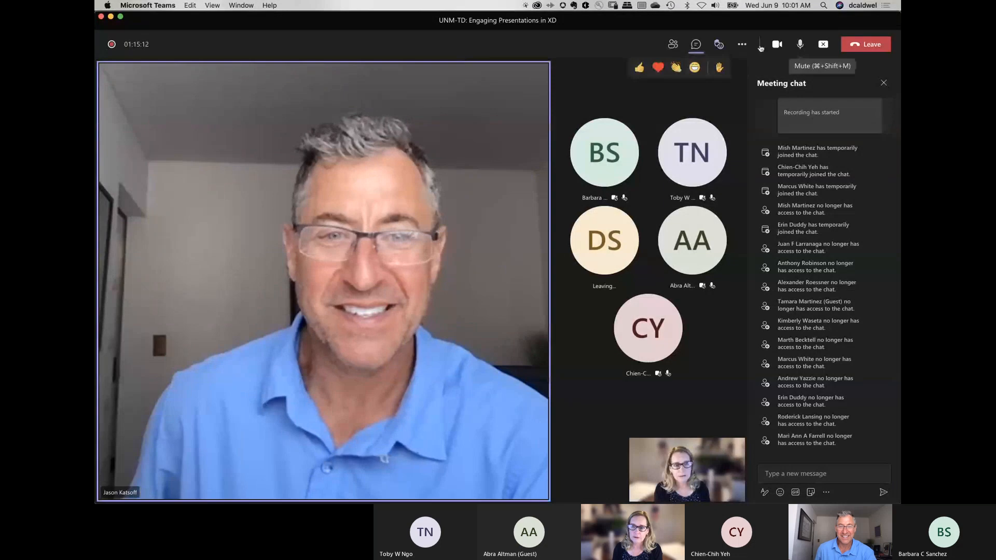
click(742, 44)
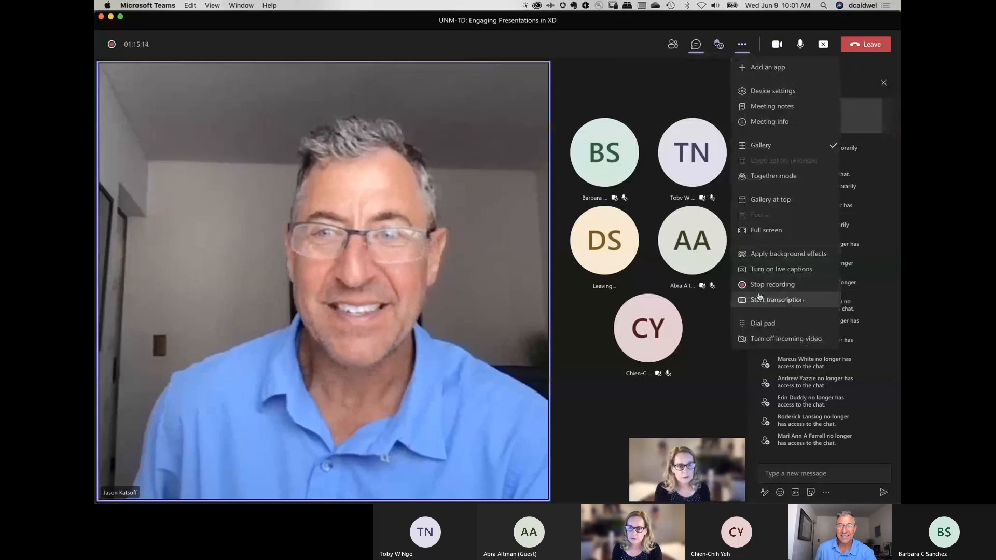